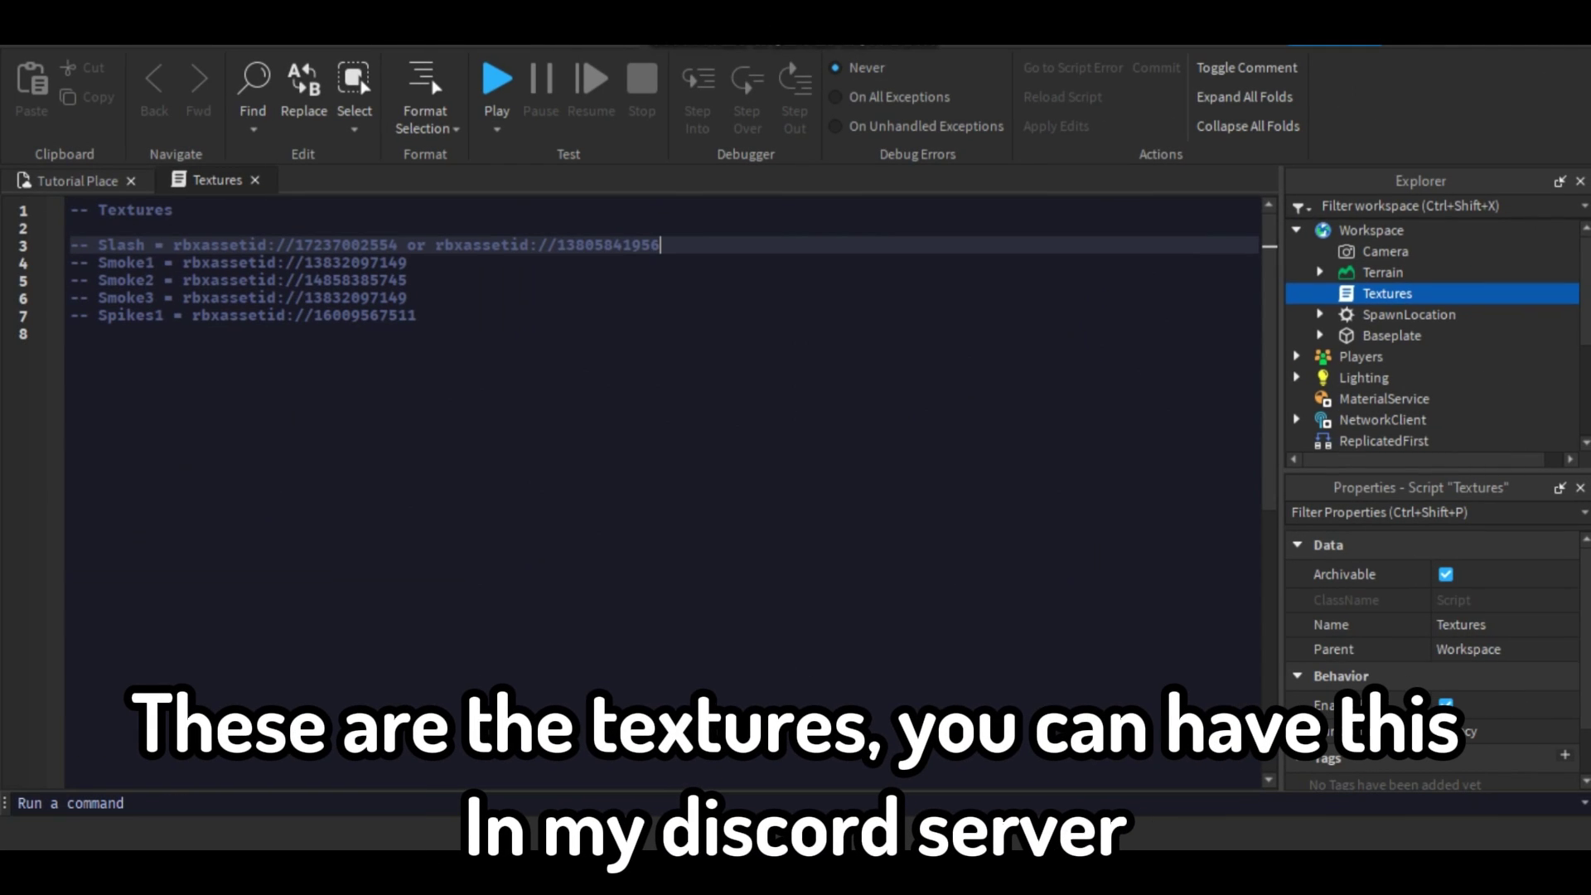
- Look through the Slash, Smoke and Spikes texture asset IDs listed in the Textures script
click(71, 333)
click(124, 246)
click(124, 263)
click(126, 281)
click(128, 298)
click(128, 316)
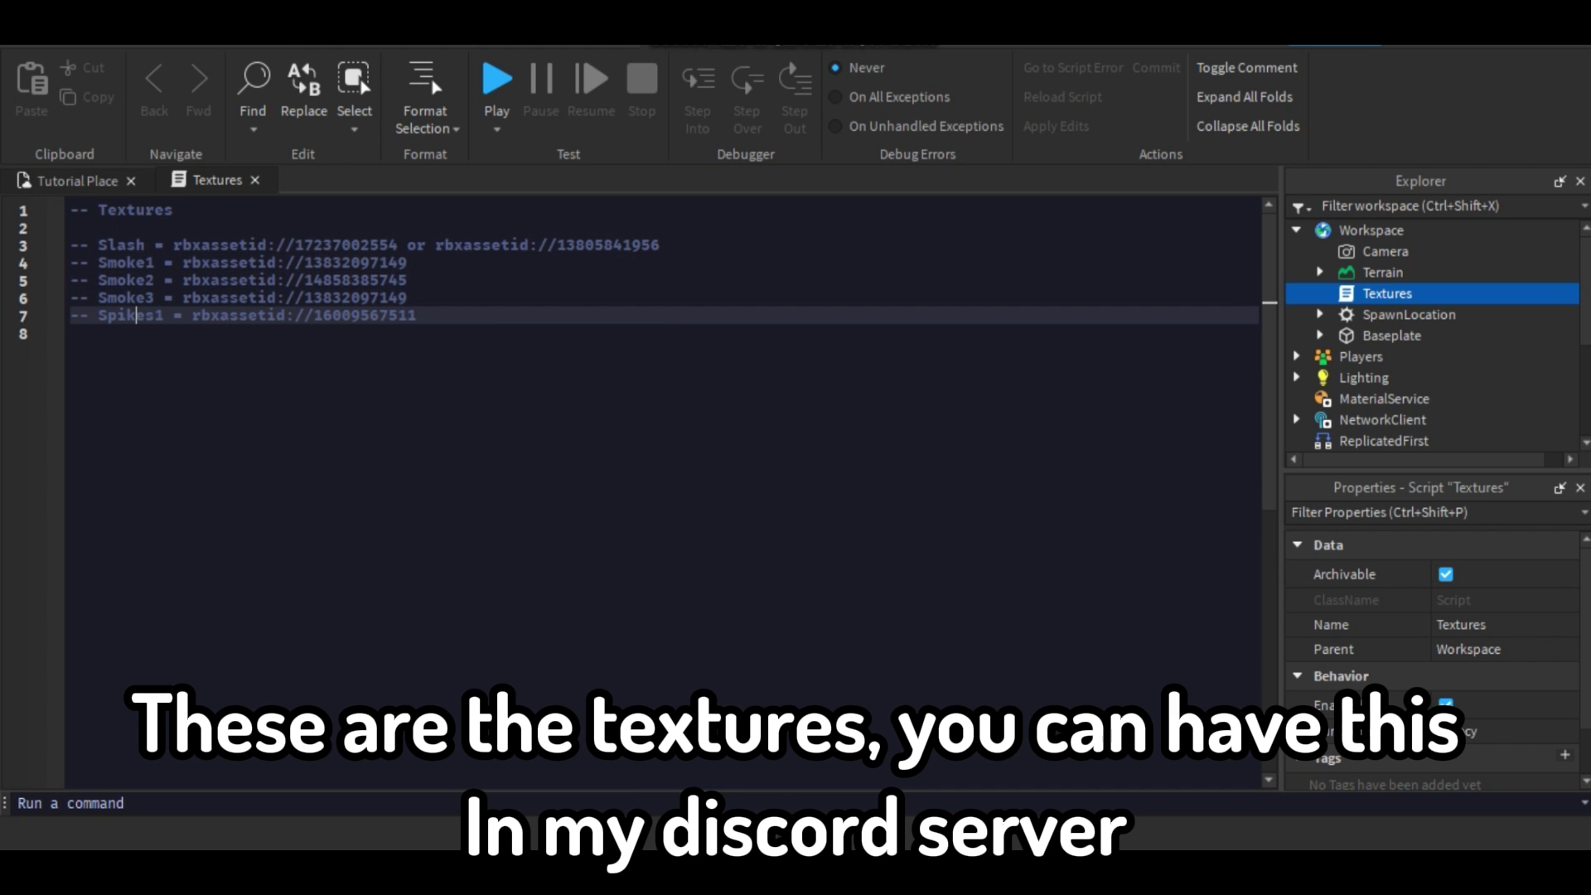
- Generate an R6 masculine Block Avatar rig in the Tutorial Place
click(77, 180)
click(638, 493)
right_drag(638, 492, 721, 518)
key(w)
key(s)
click(287, 35)
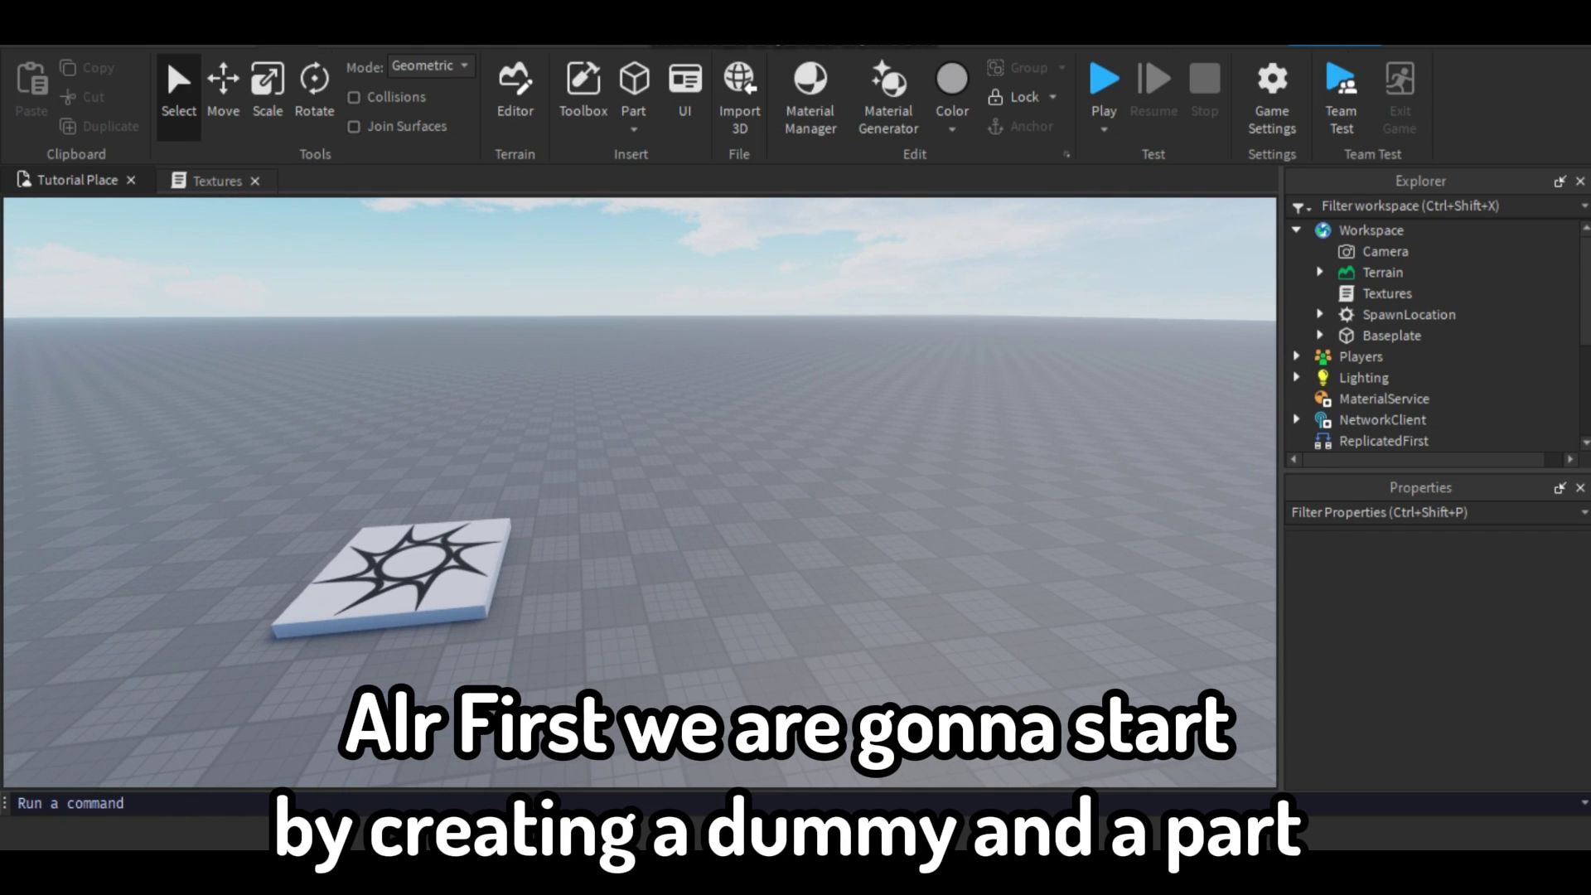
click(421, 34)
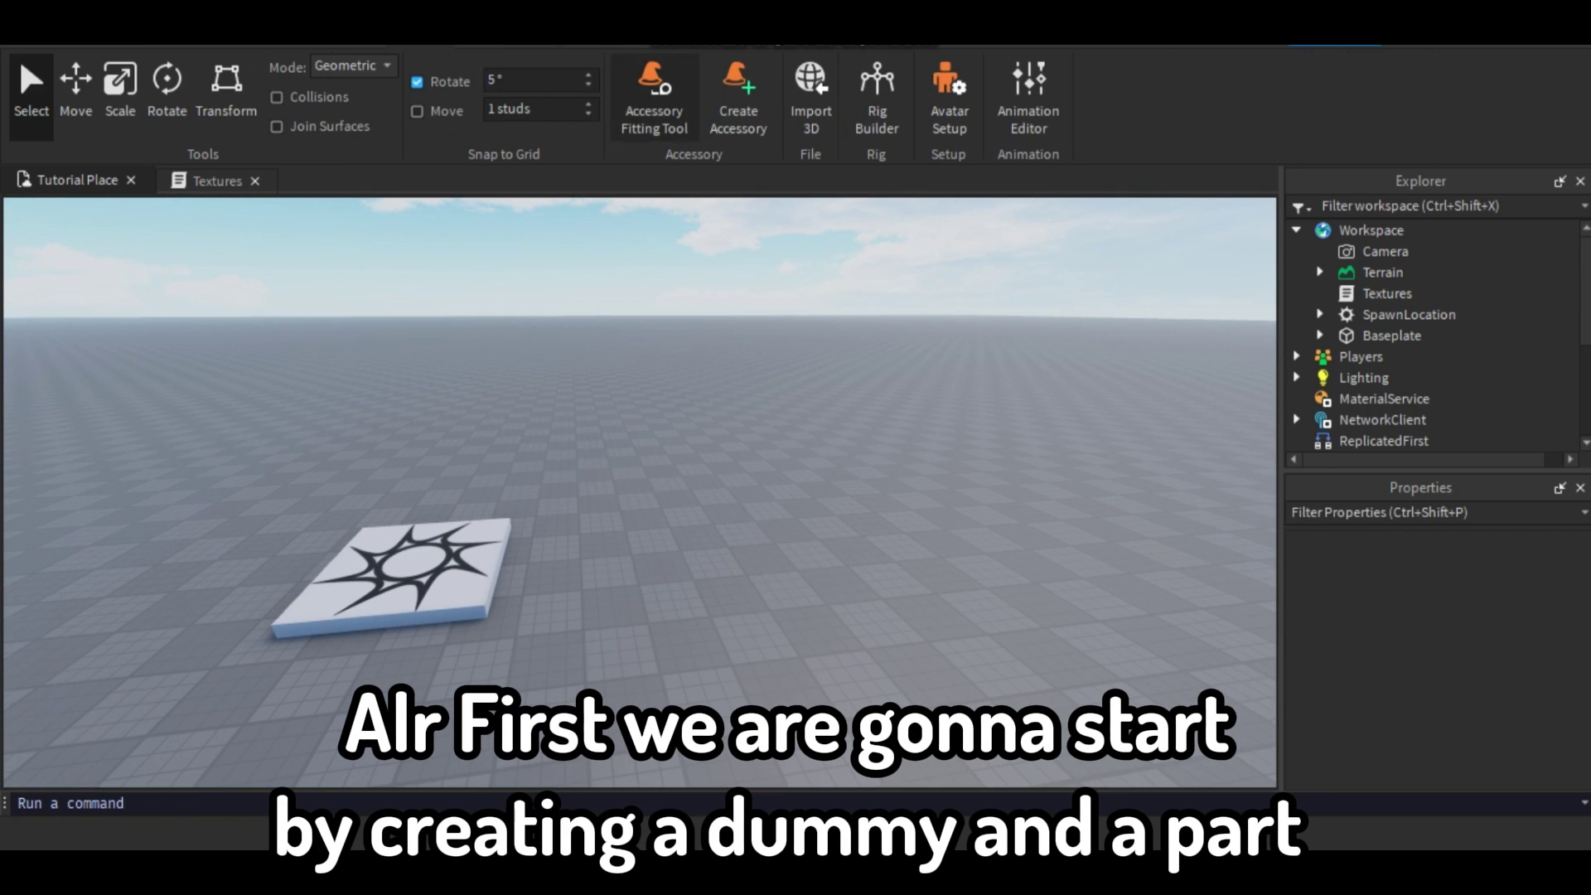
click(877, 98)
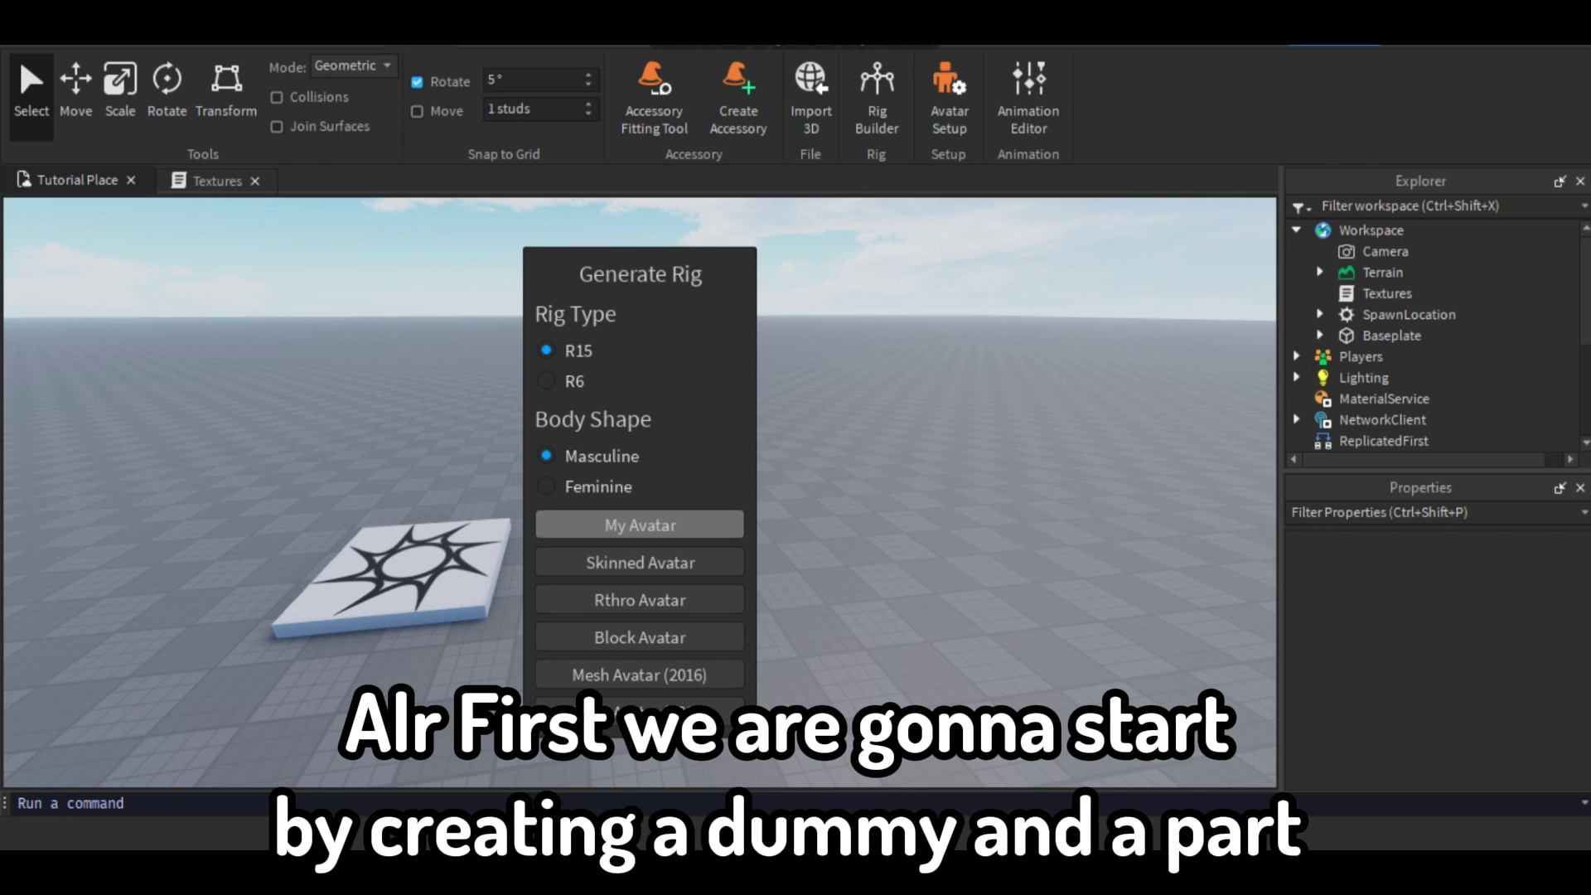
click(547, 380)
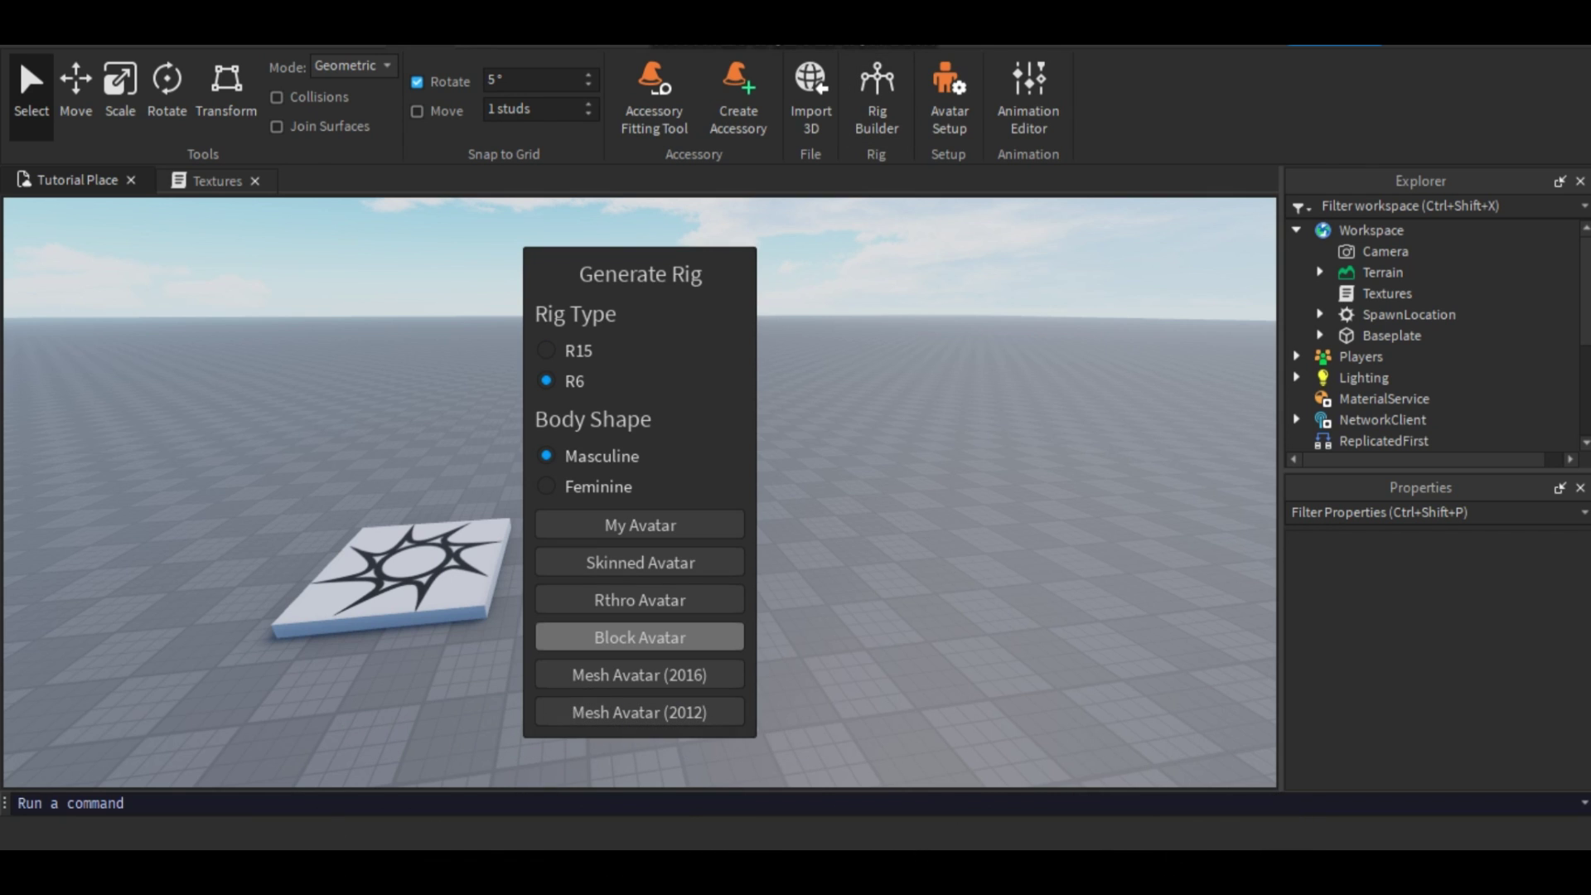
click(640, 637)
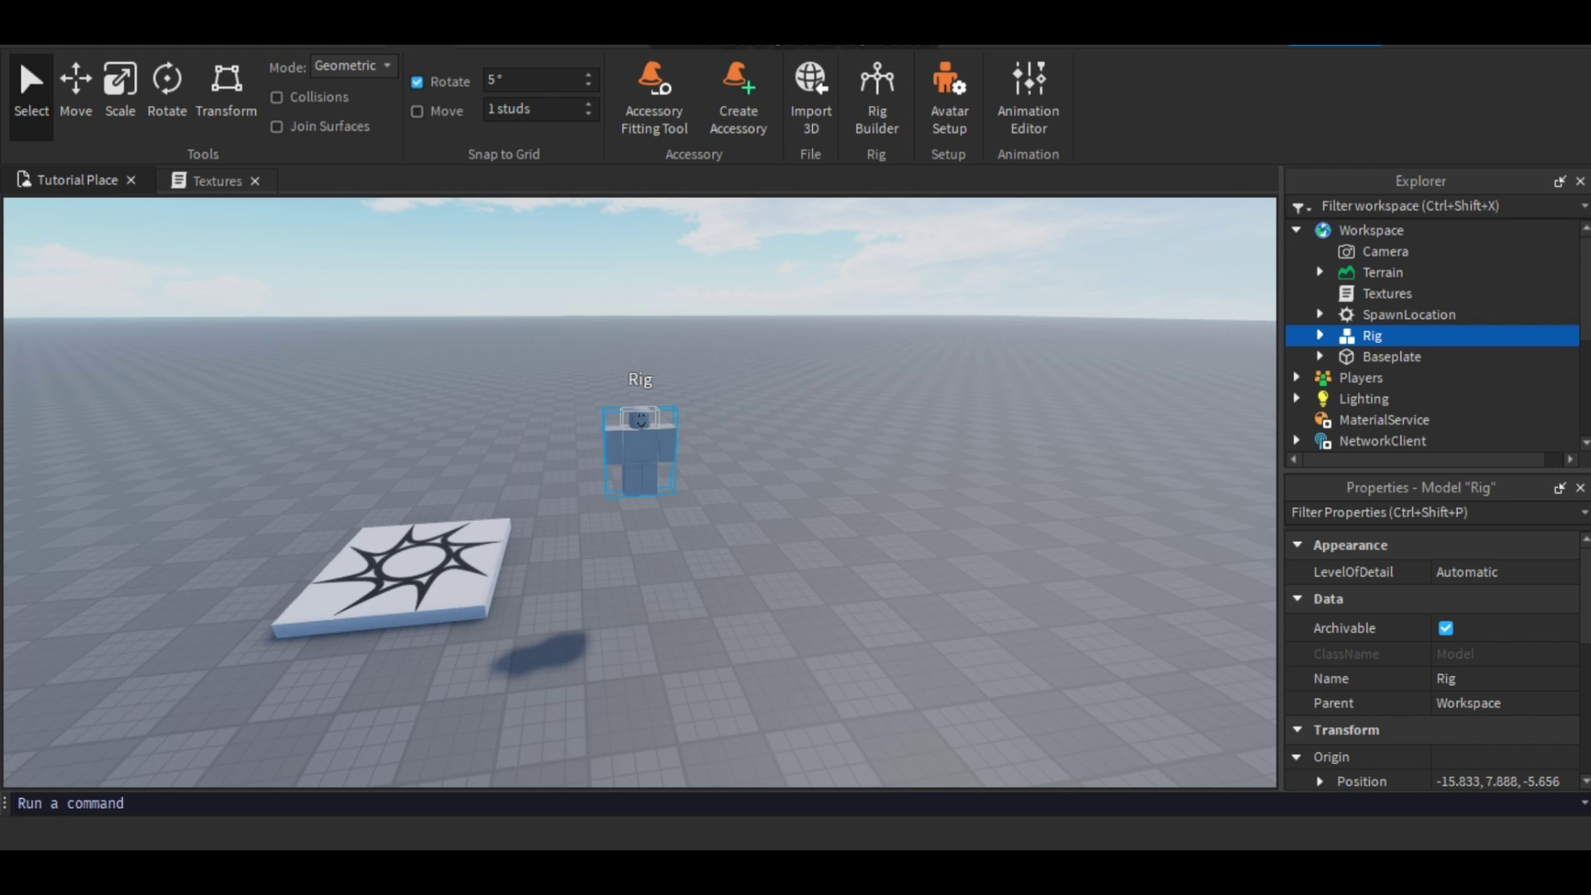
- Move the floating rig down so it stands on the baseplate, clear of the spawn location, and deselect it
click(690, 491)
key(a)
mouse_move(689, 492)
right_down()
mouse_move(659, 454)
mouse_move(690, 510)
right_up()
key(w)
key(s)
drag(811, 408, 595, 466)
right_drag(595, 466, 614, 433)
key(w)
key(s)
click(580, 419)
key(w)
key(s)
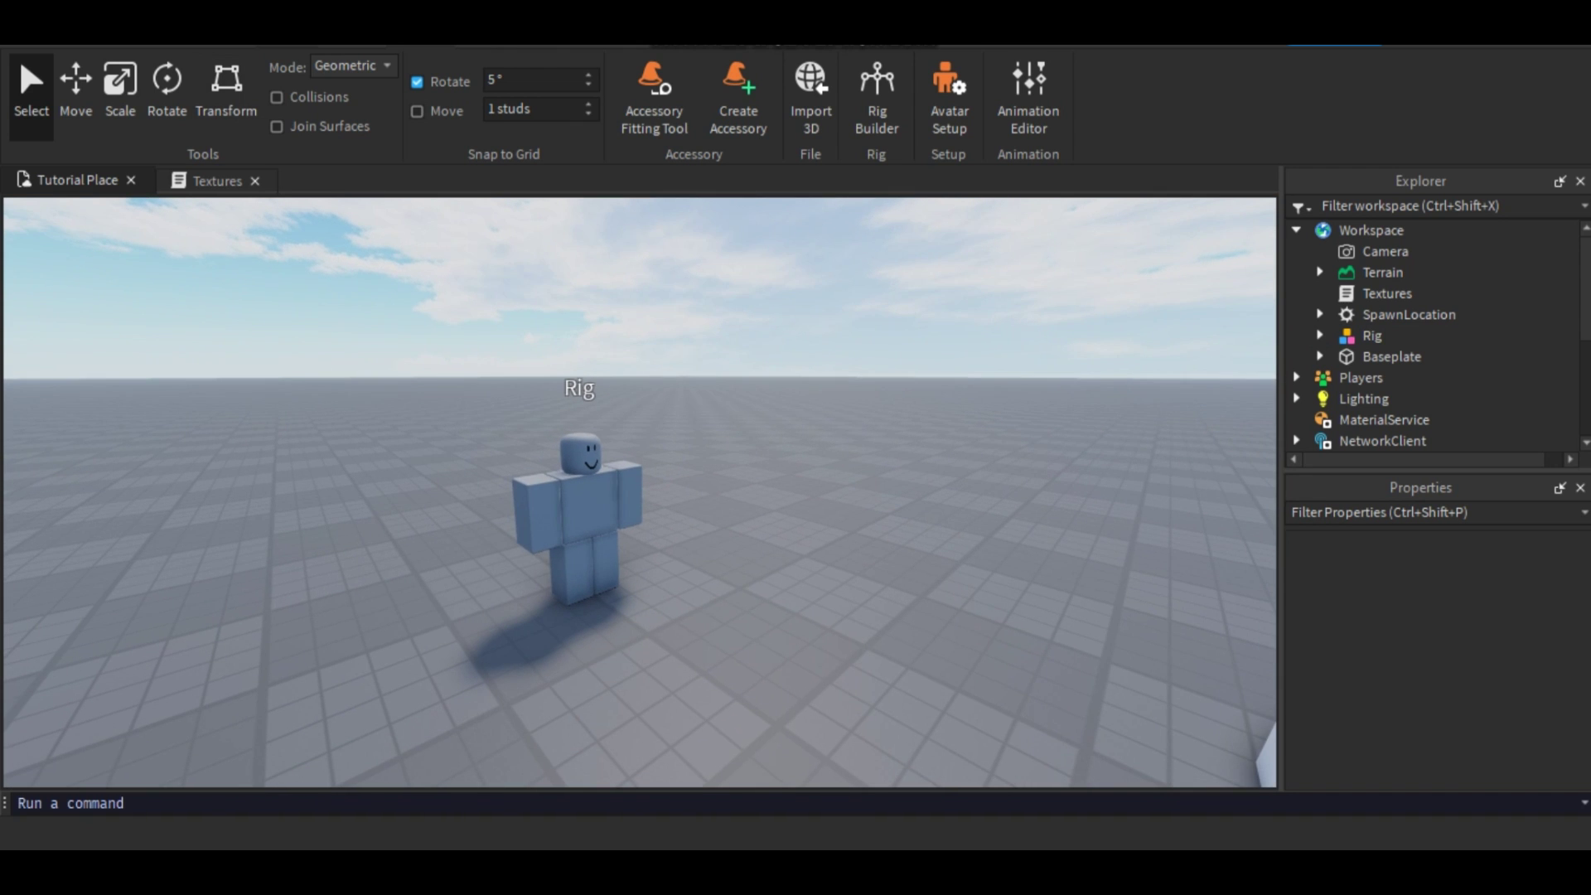
- Insert a block part near the rig and set its Transparency to 0.9
click(287, 35)
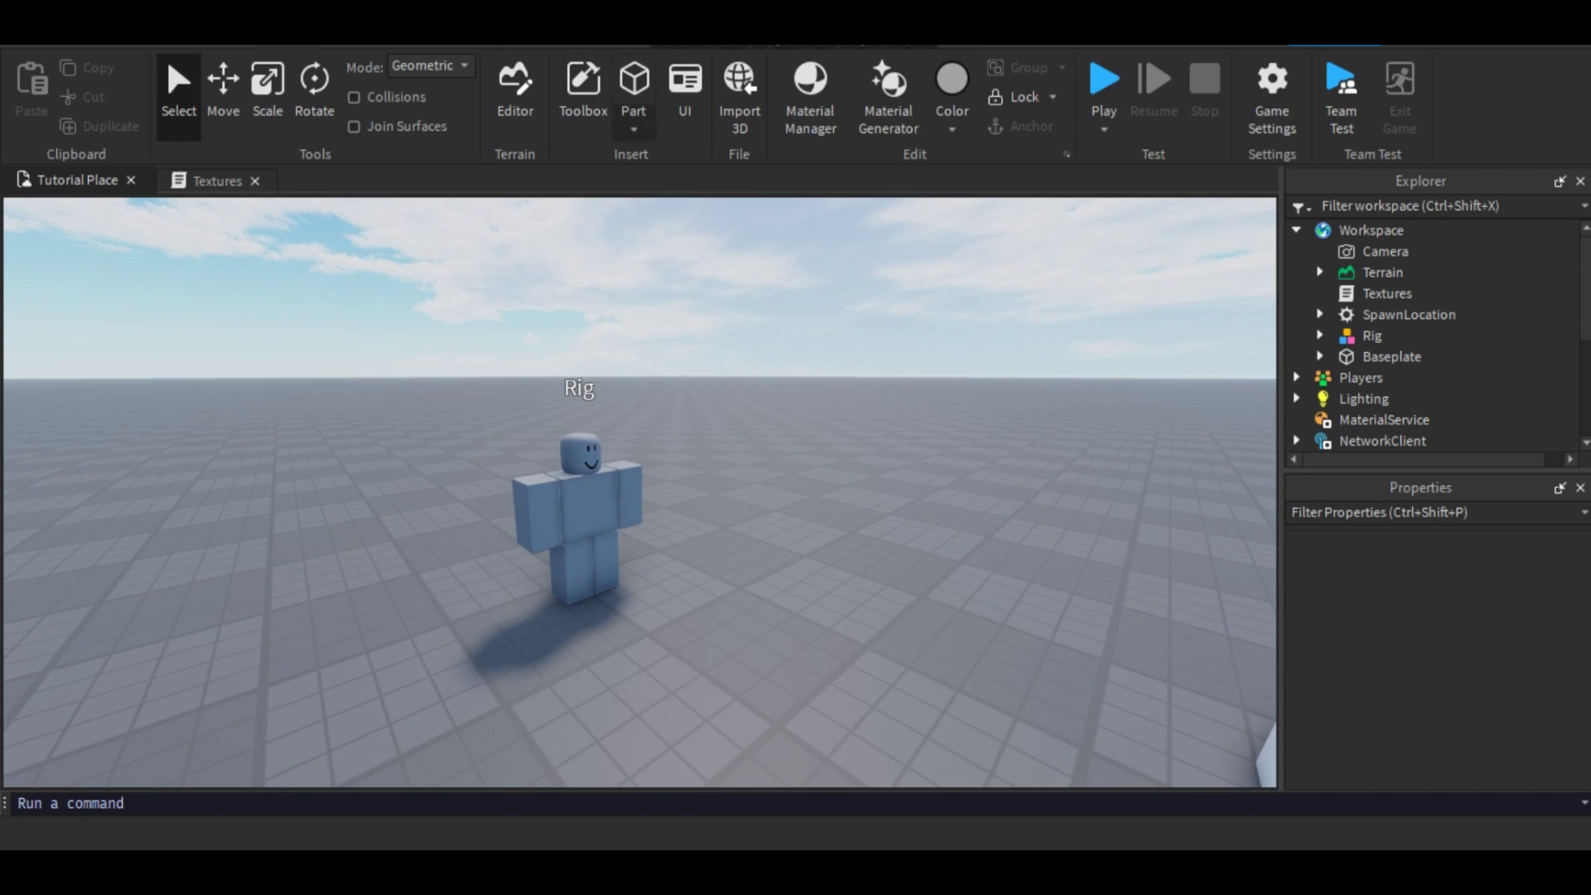
click(634, 129)
click(668, 154)
click(634, 83)
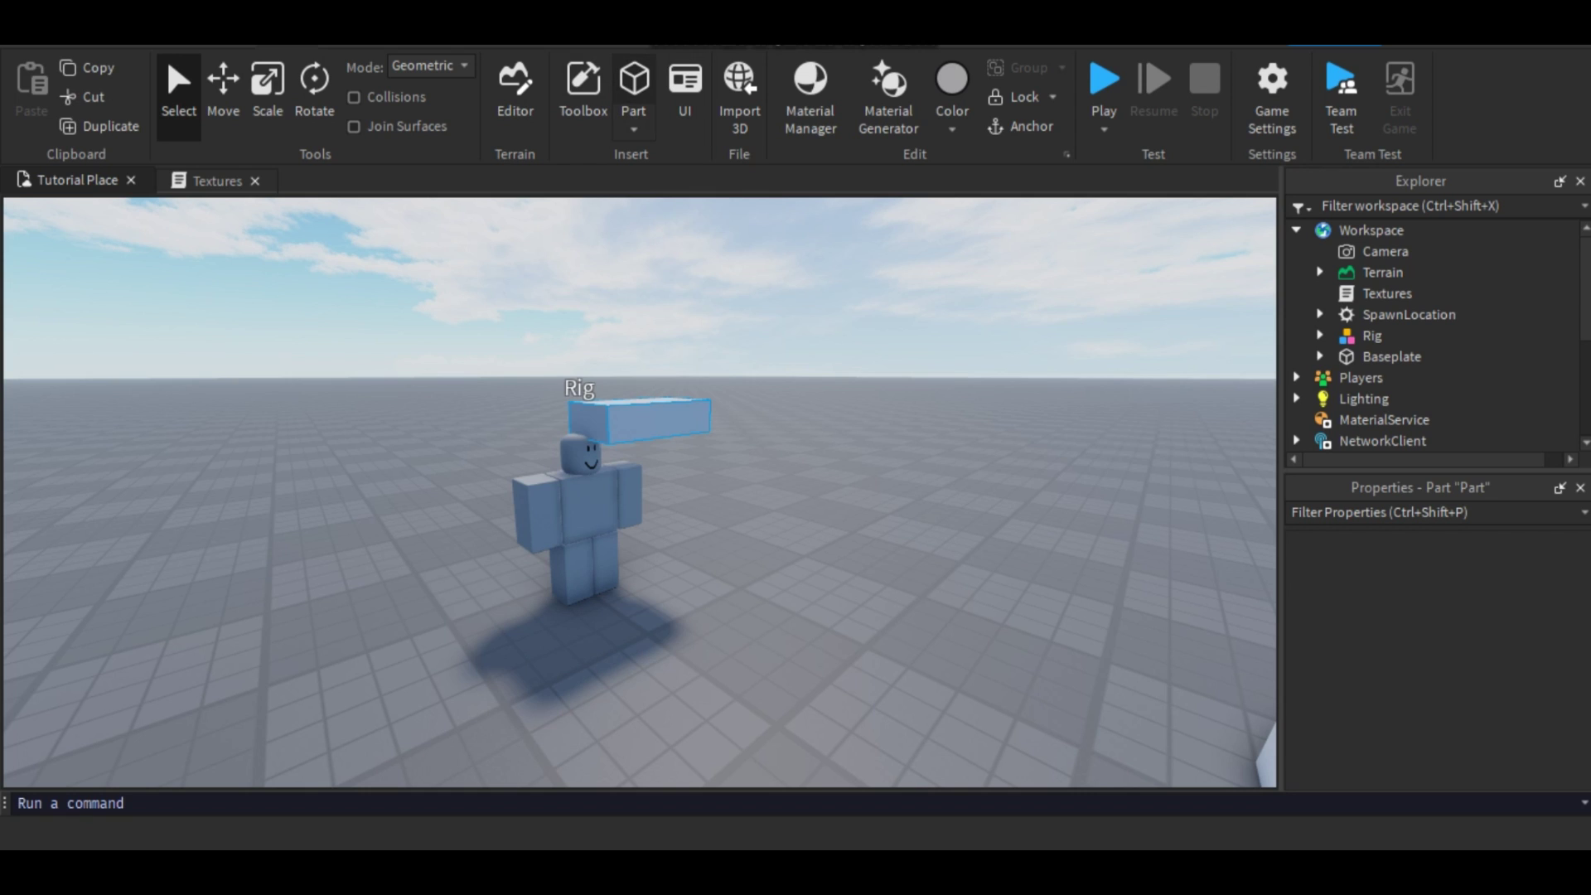
click(1463, 728)
click(1463, 728)
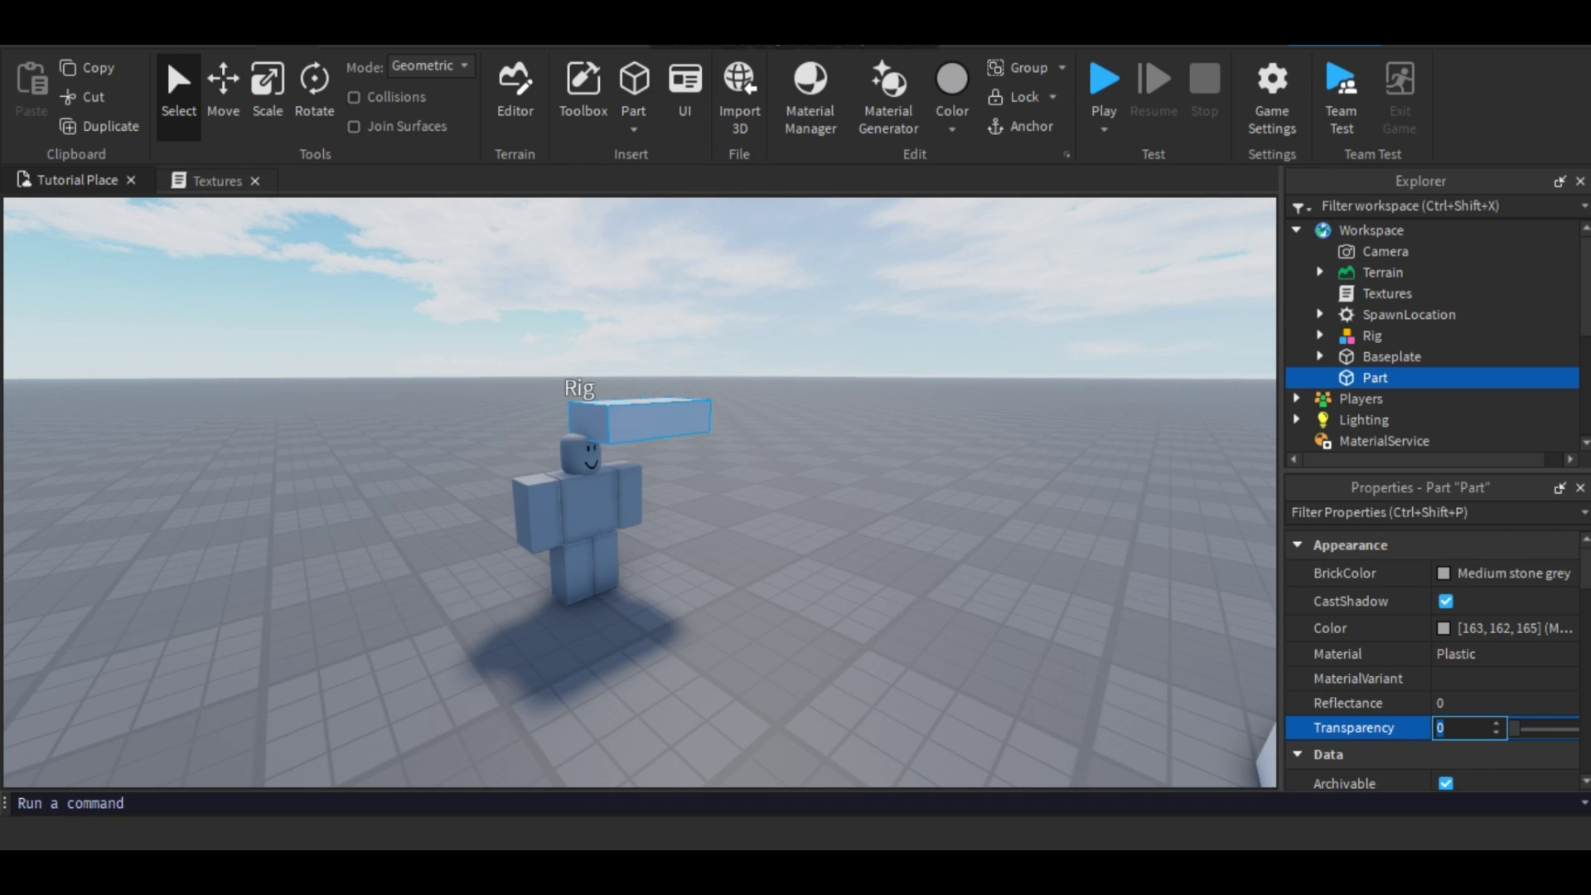
text(0.9)
key(Return)
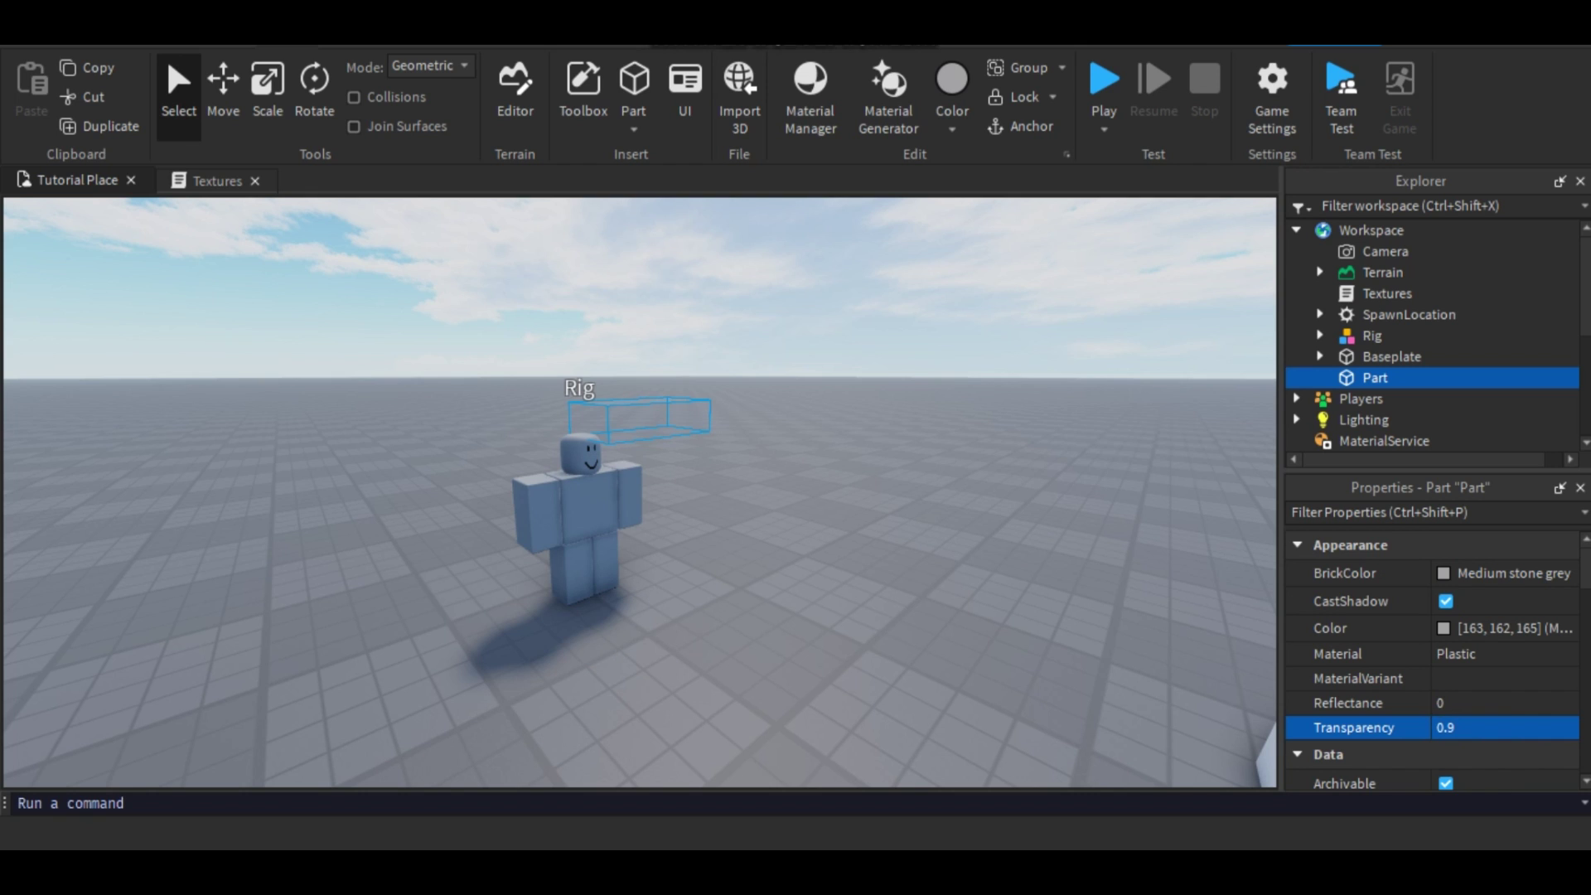
- Set the part's Size to 1, 1, 1
scroll(1432, 661, down, 5)
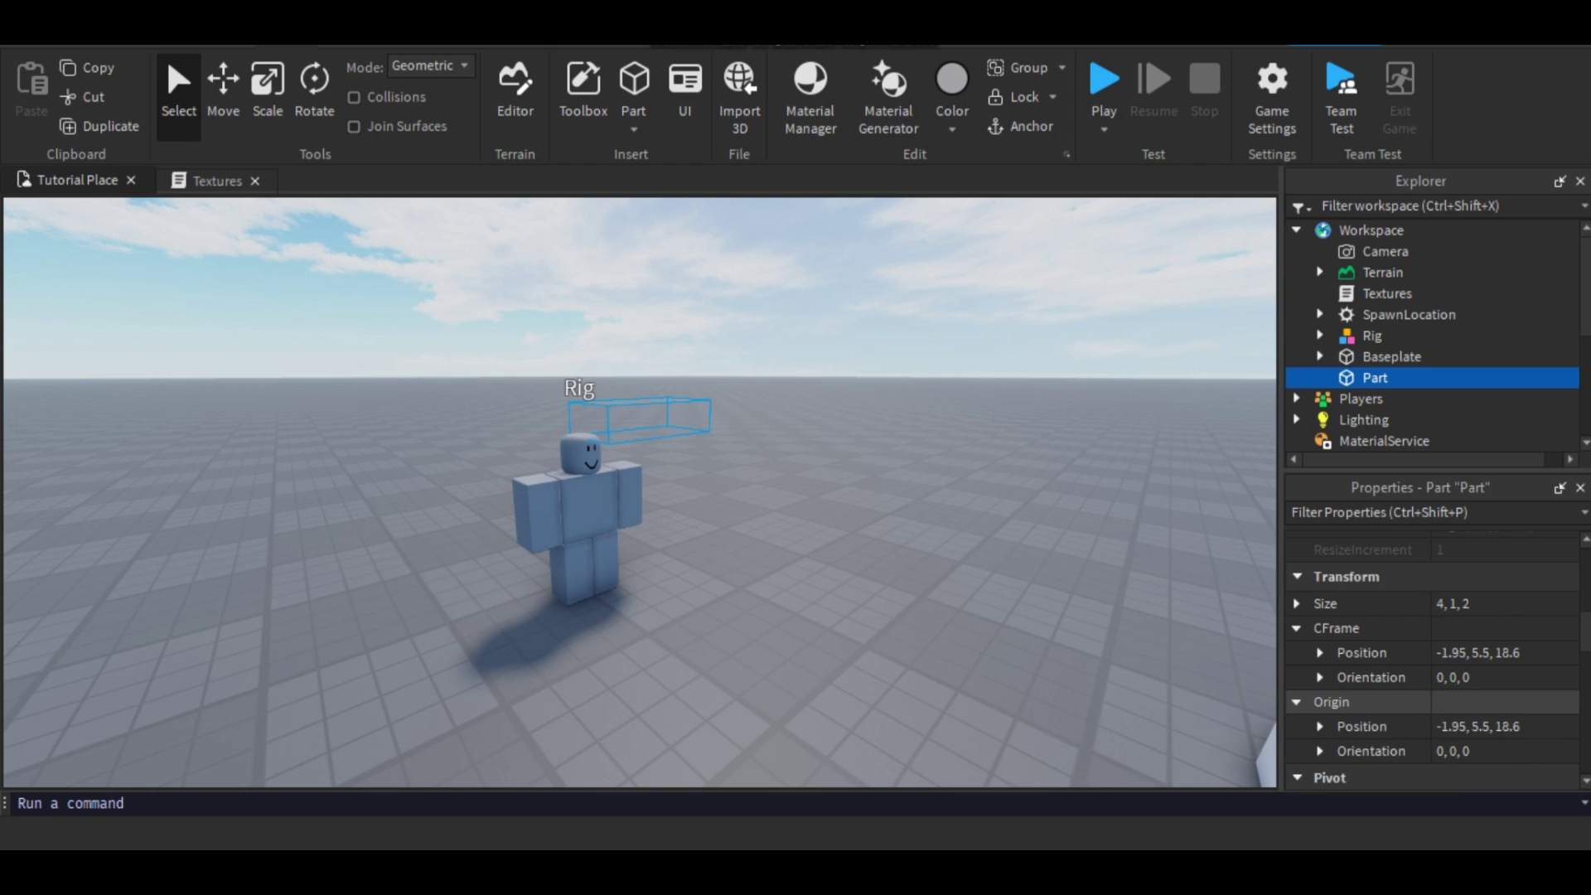
scroll(1492, 702, down, 1)
scroll(1492, 702, up, 1)
click(1492, 604)
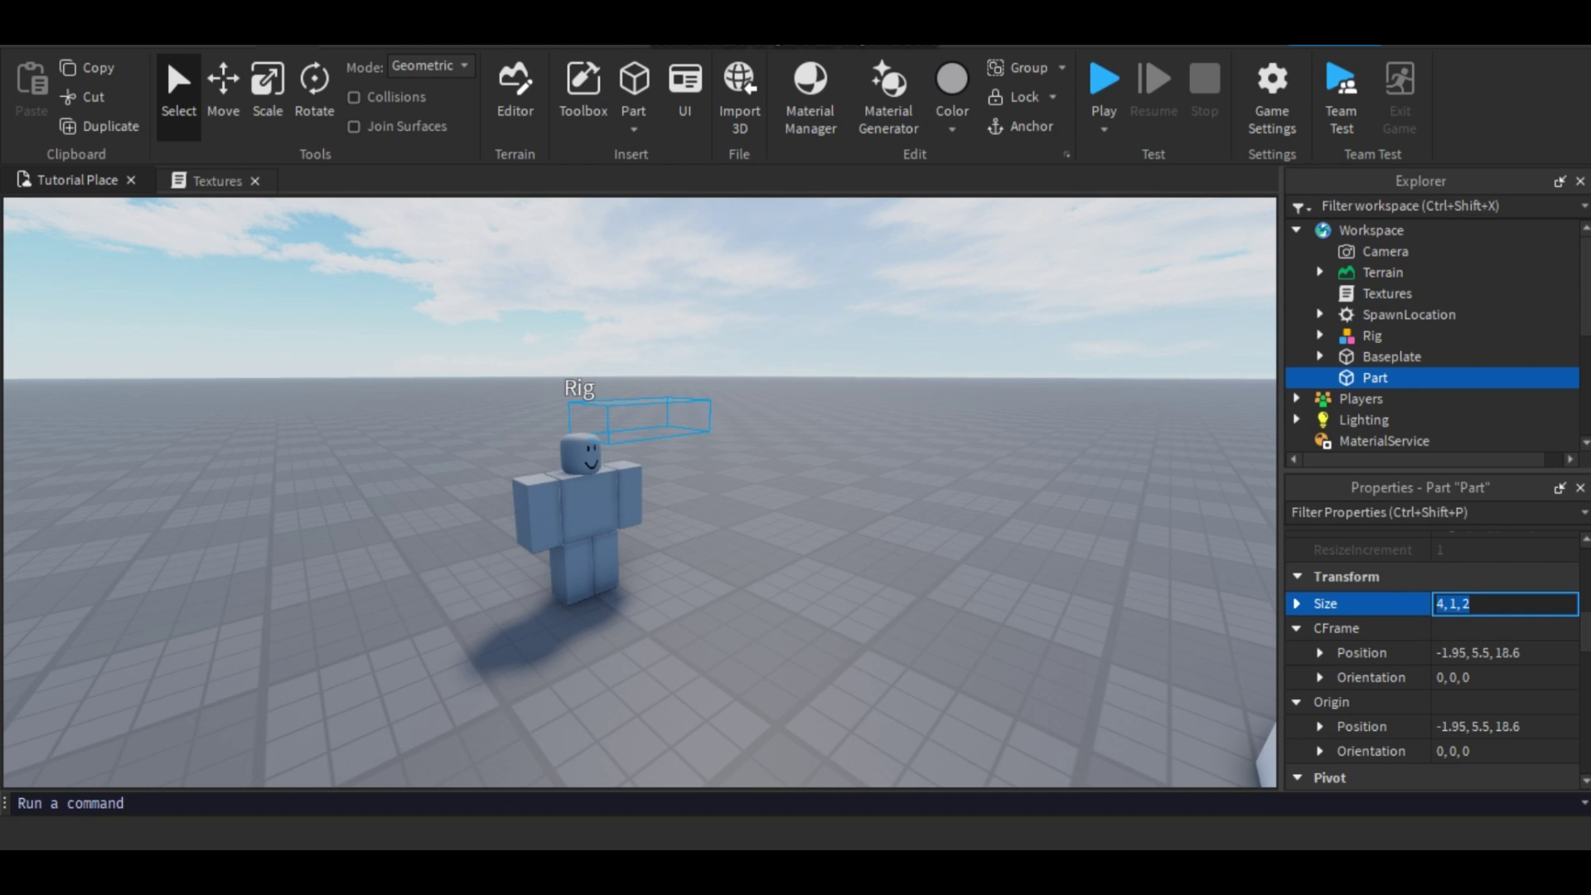
key(Return)
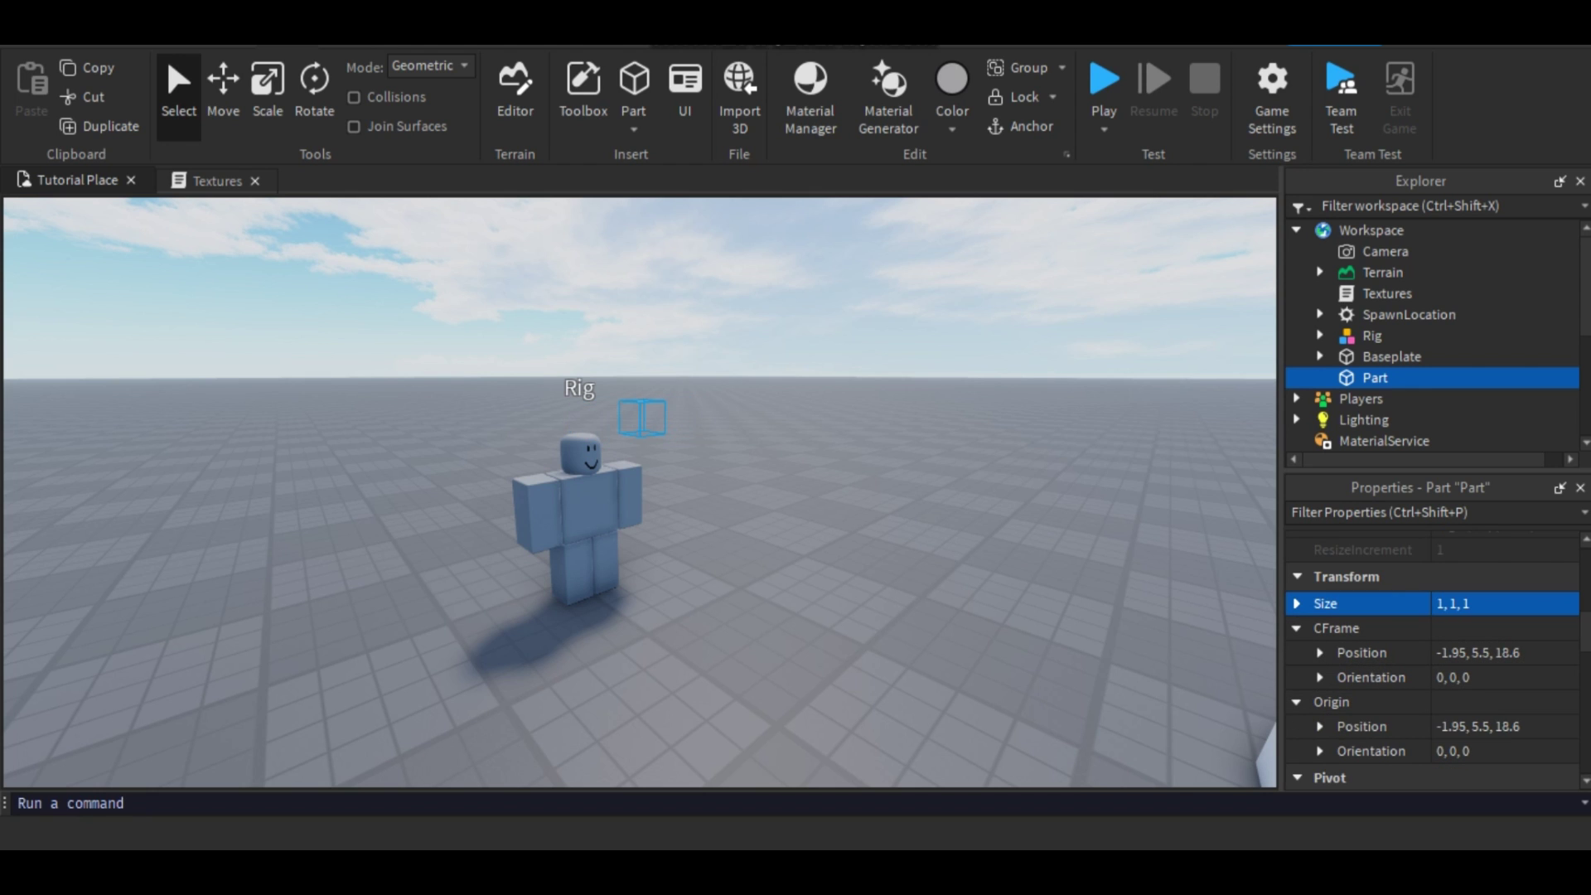
- Move the part sideways, lower it about 2.41 studs and position it just in front of the rig's torso
click(829, 514)
right_drag(829, 514, 875, 599)
key(w)
key(s)
click(688, 368)
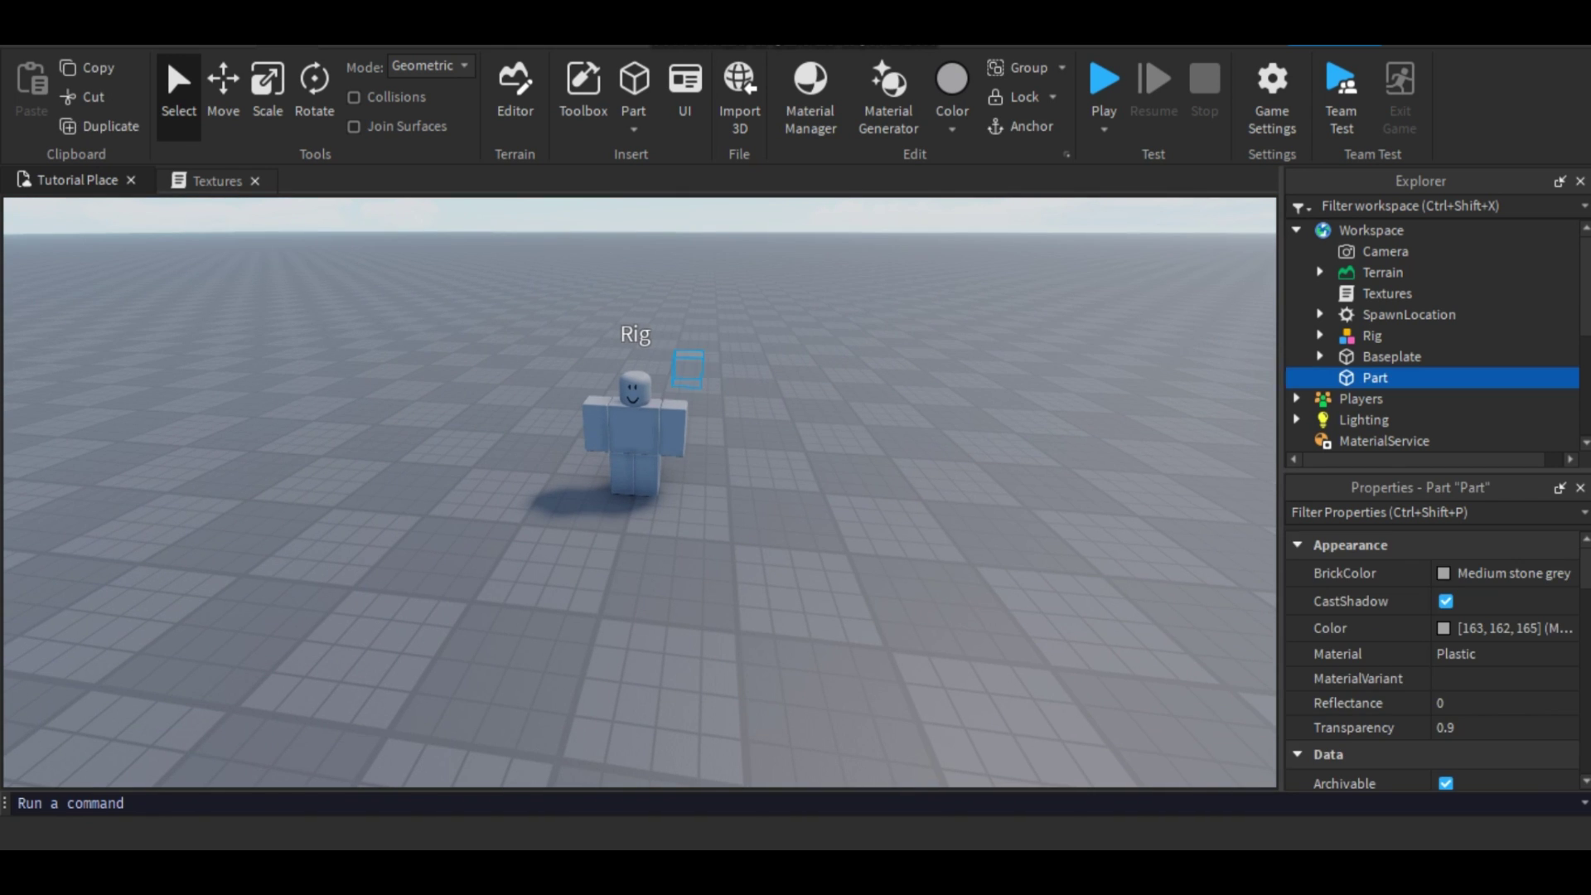
key(w)
right_drag(688, 369, 774, 304)
key(ctrl+2)
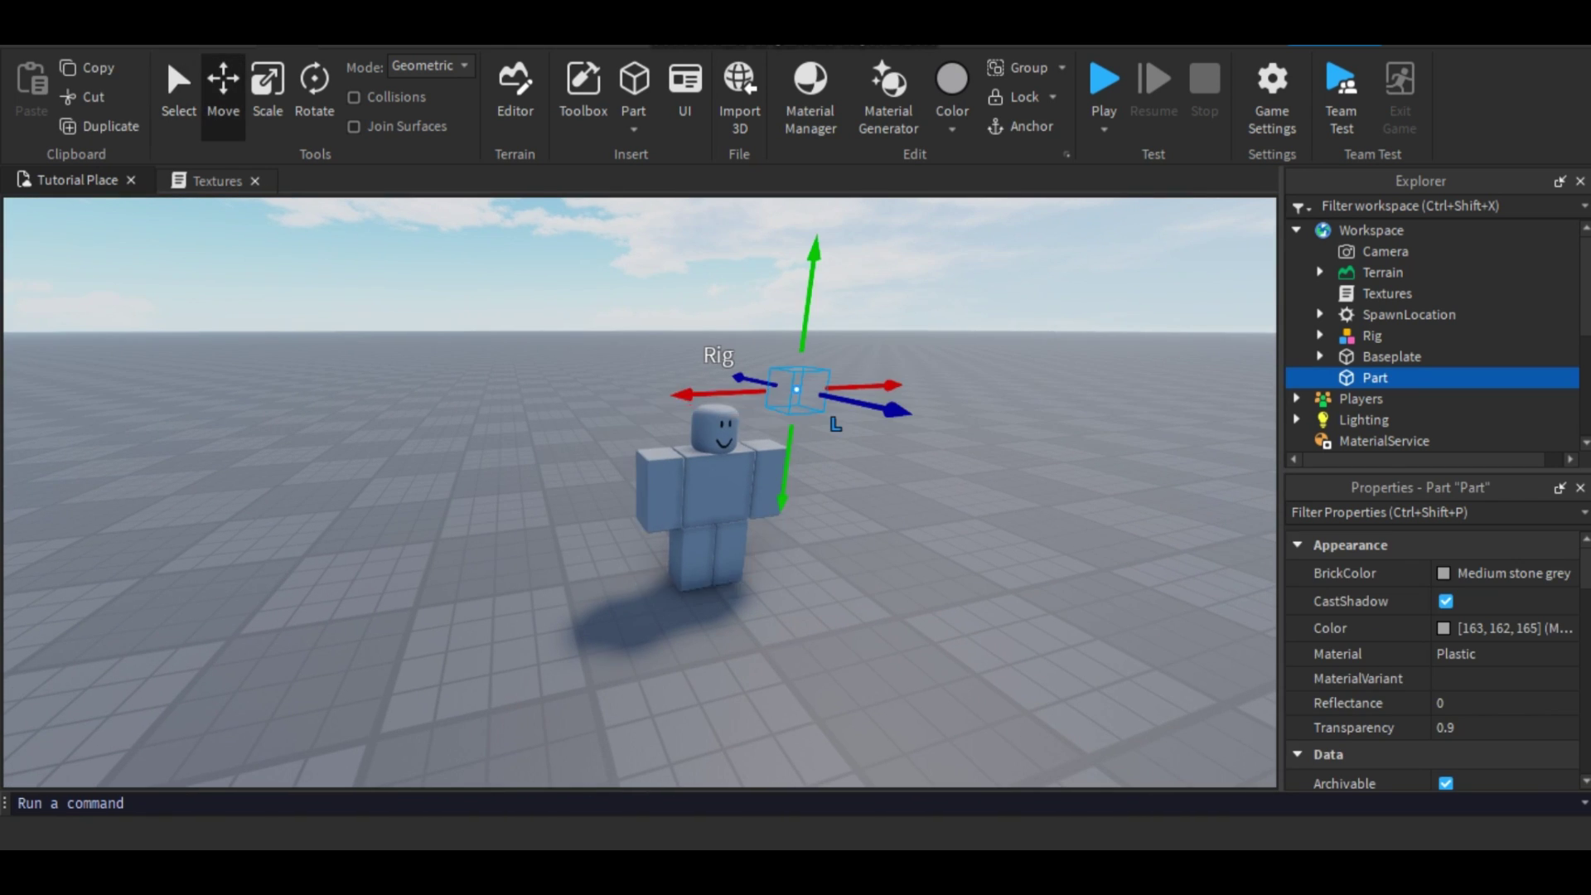
drag(675, 395, 610, 397)
drag(741, 255, 735, 349)
key(a)
right_drag(736, 349, 879, 359)
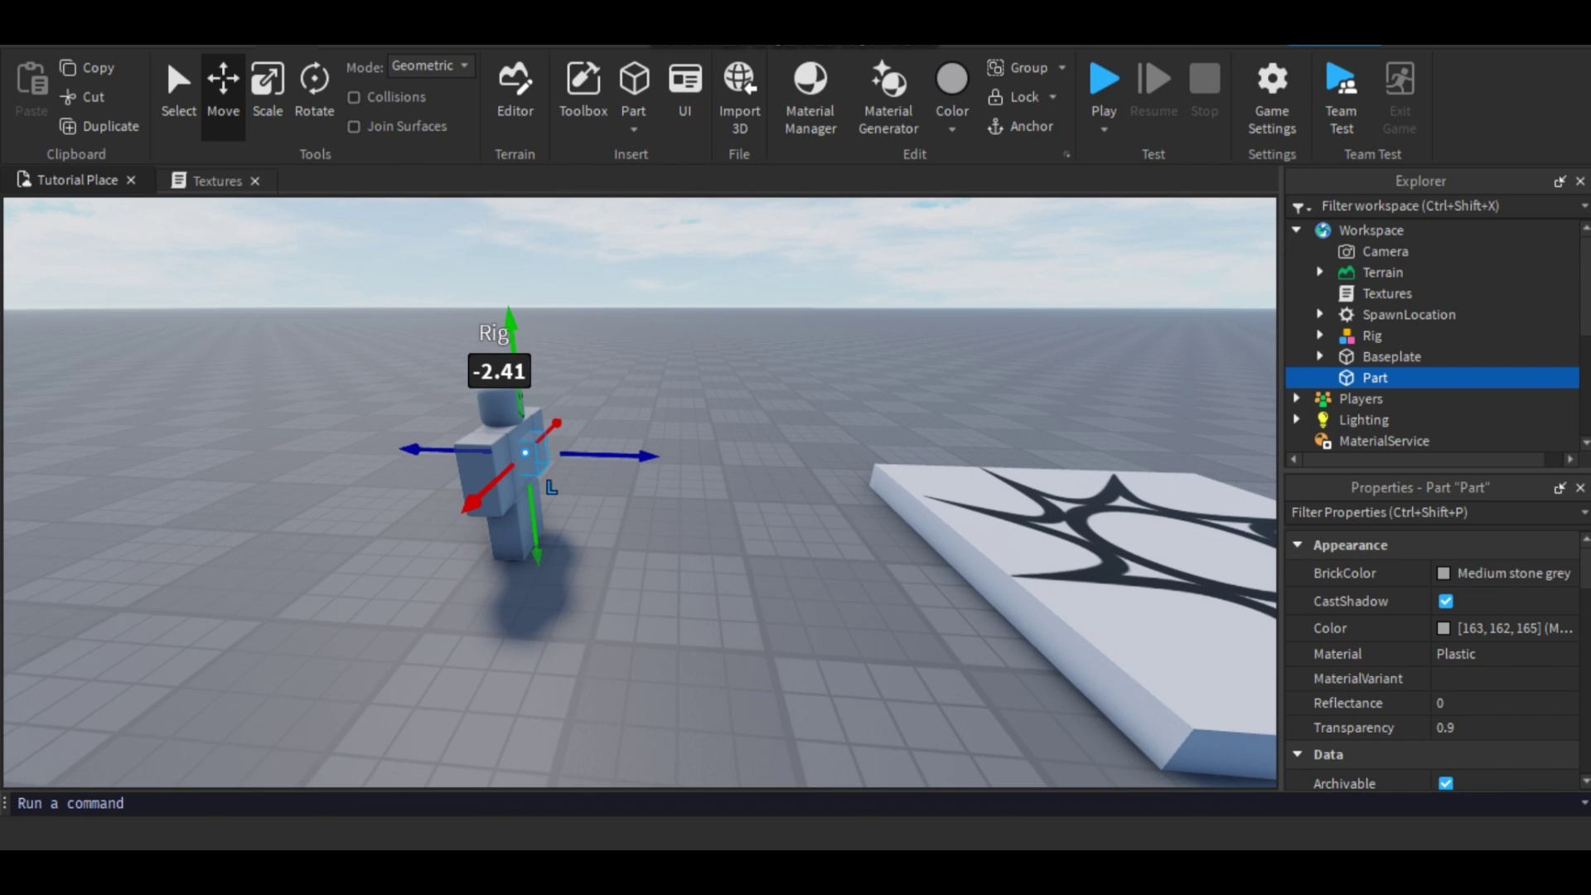
drag(655, 455, 660, 476)
click(746, 580)
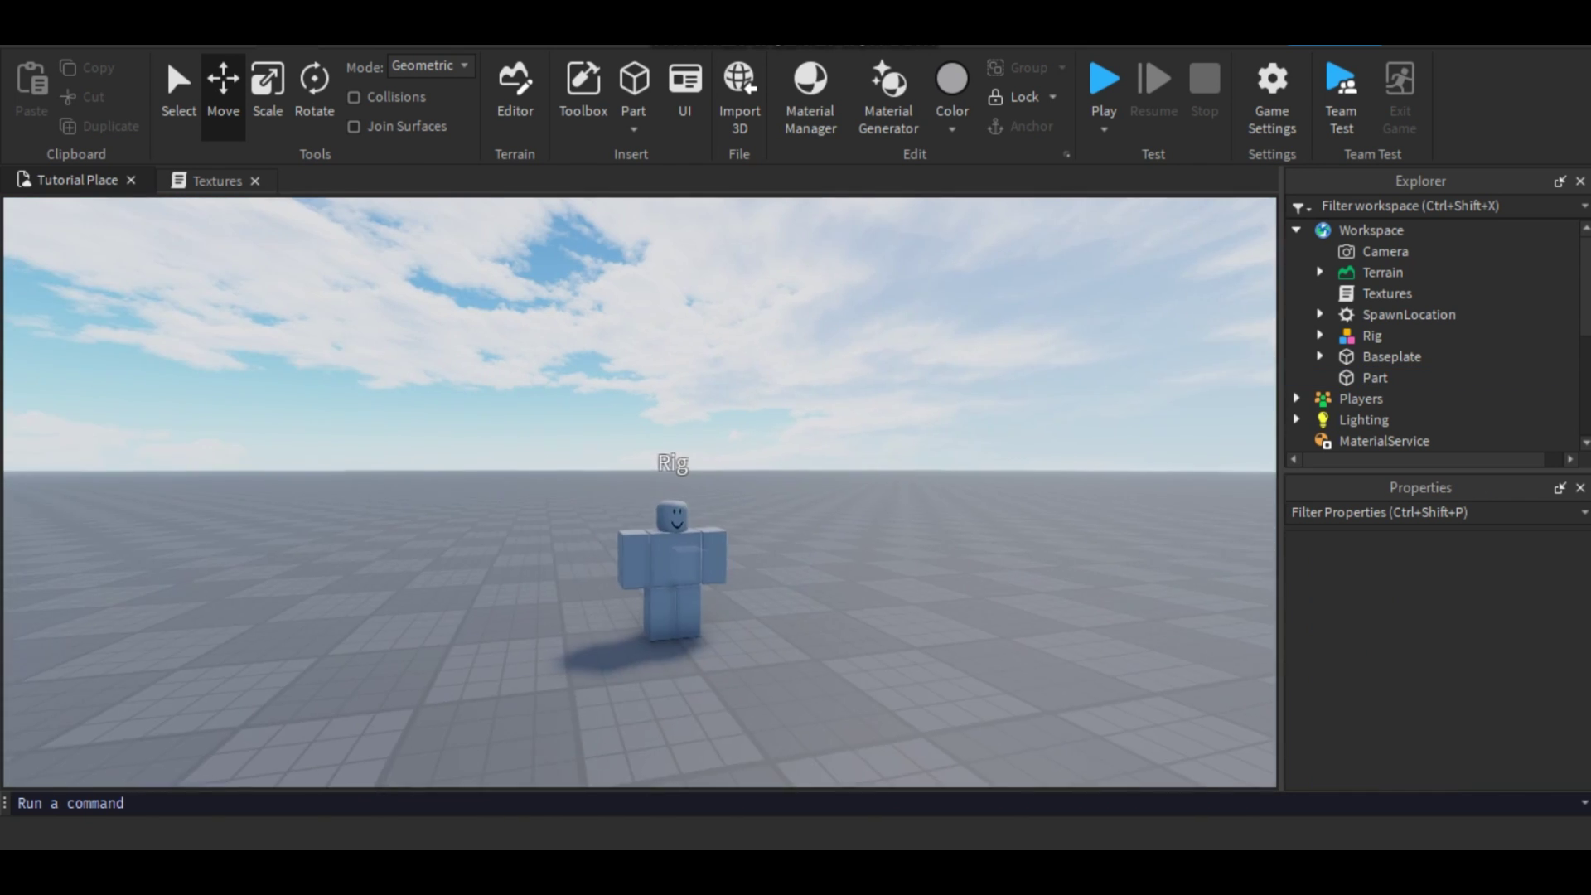
- Rename the transparent part in front of the rig to SlashVFX
key(w)
right_drag(640, 493, 746, 530)
key(s)
key(w)
key(s)
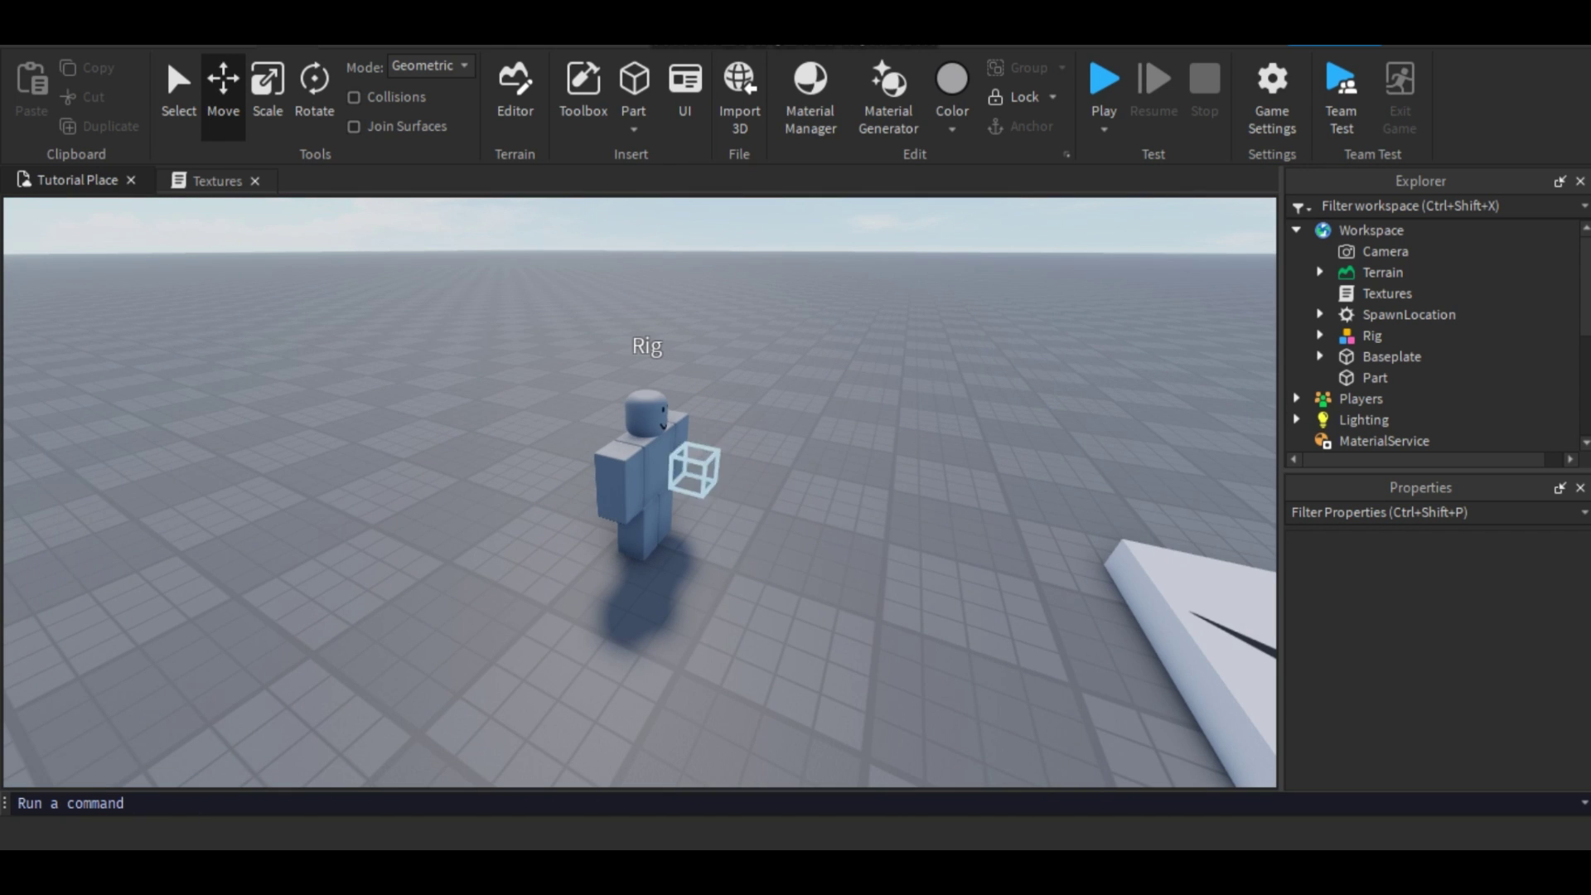
click(694, 470)
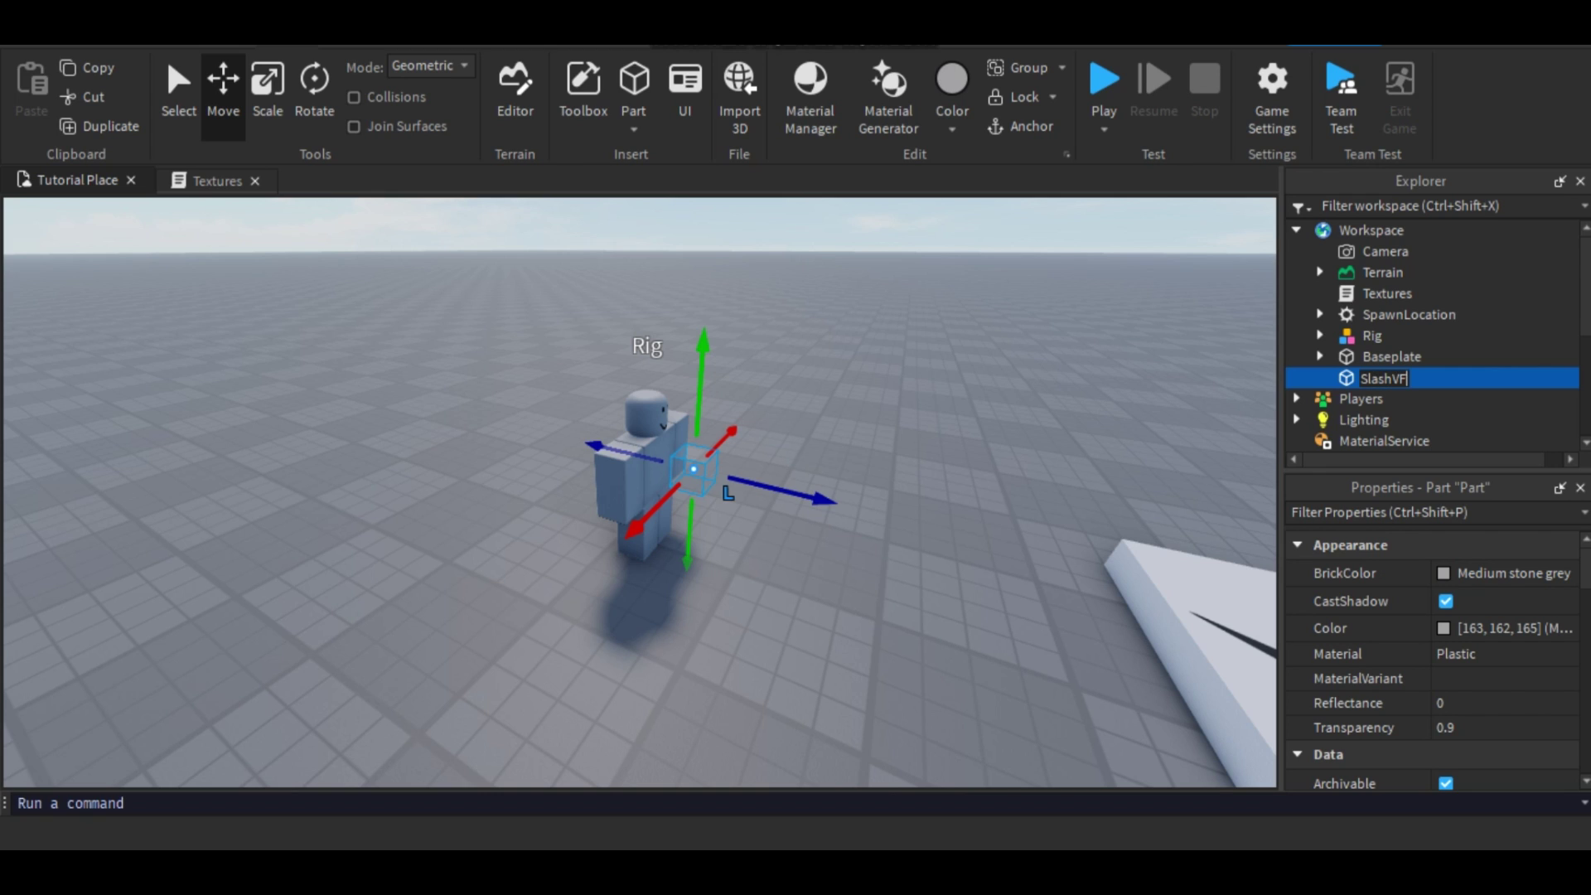
key(Return)
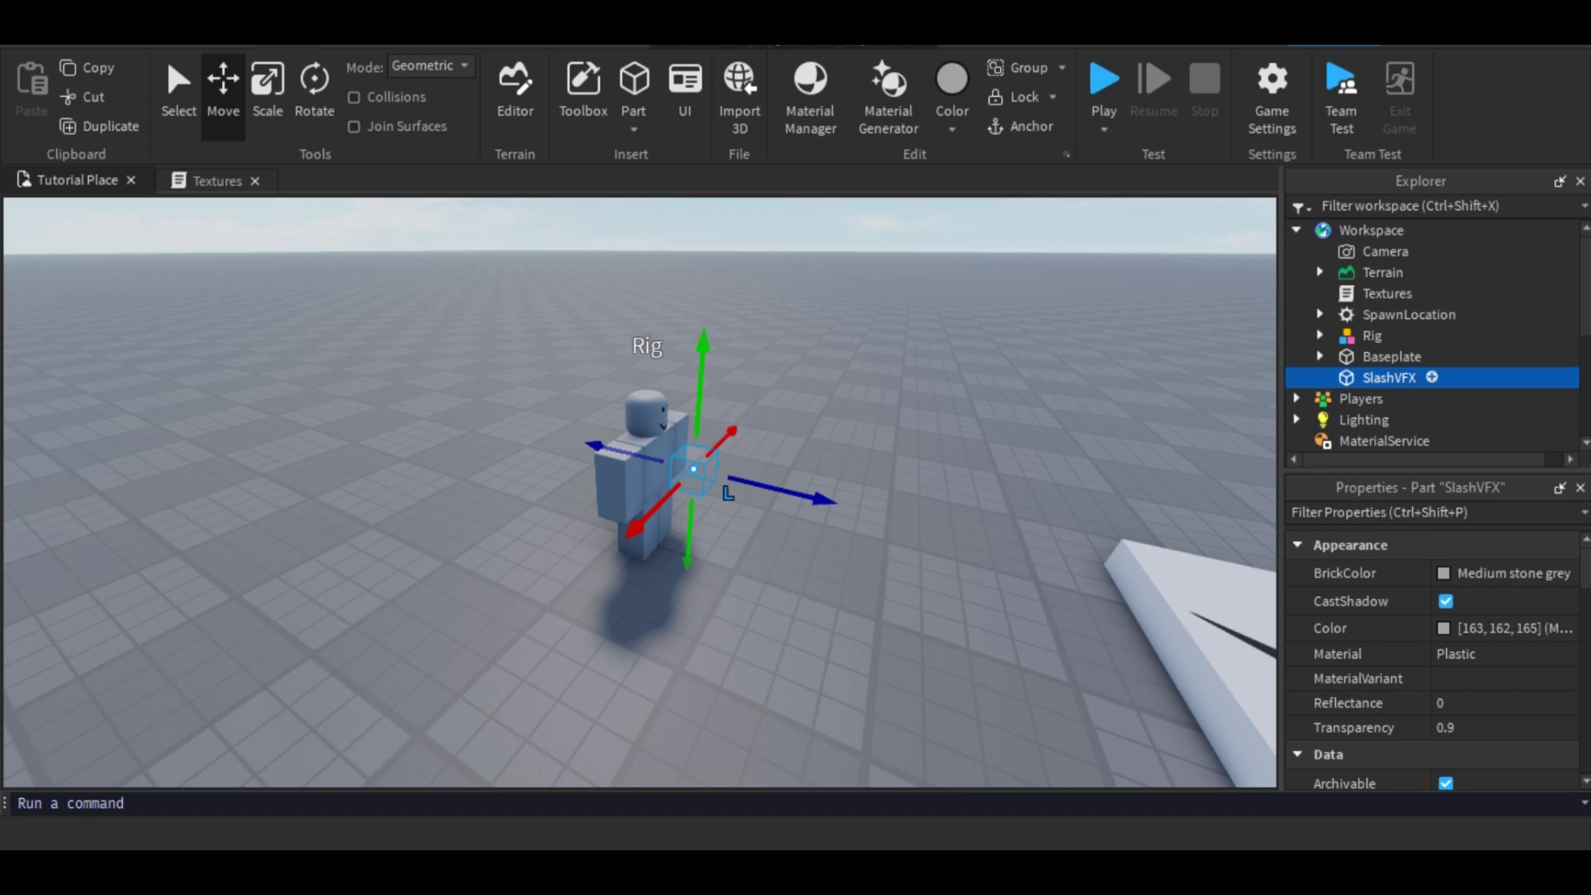
- Add a ParticleEmitter to the SlashVFX part
click(1433, 377)
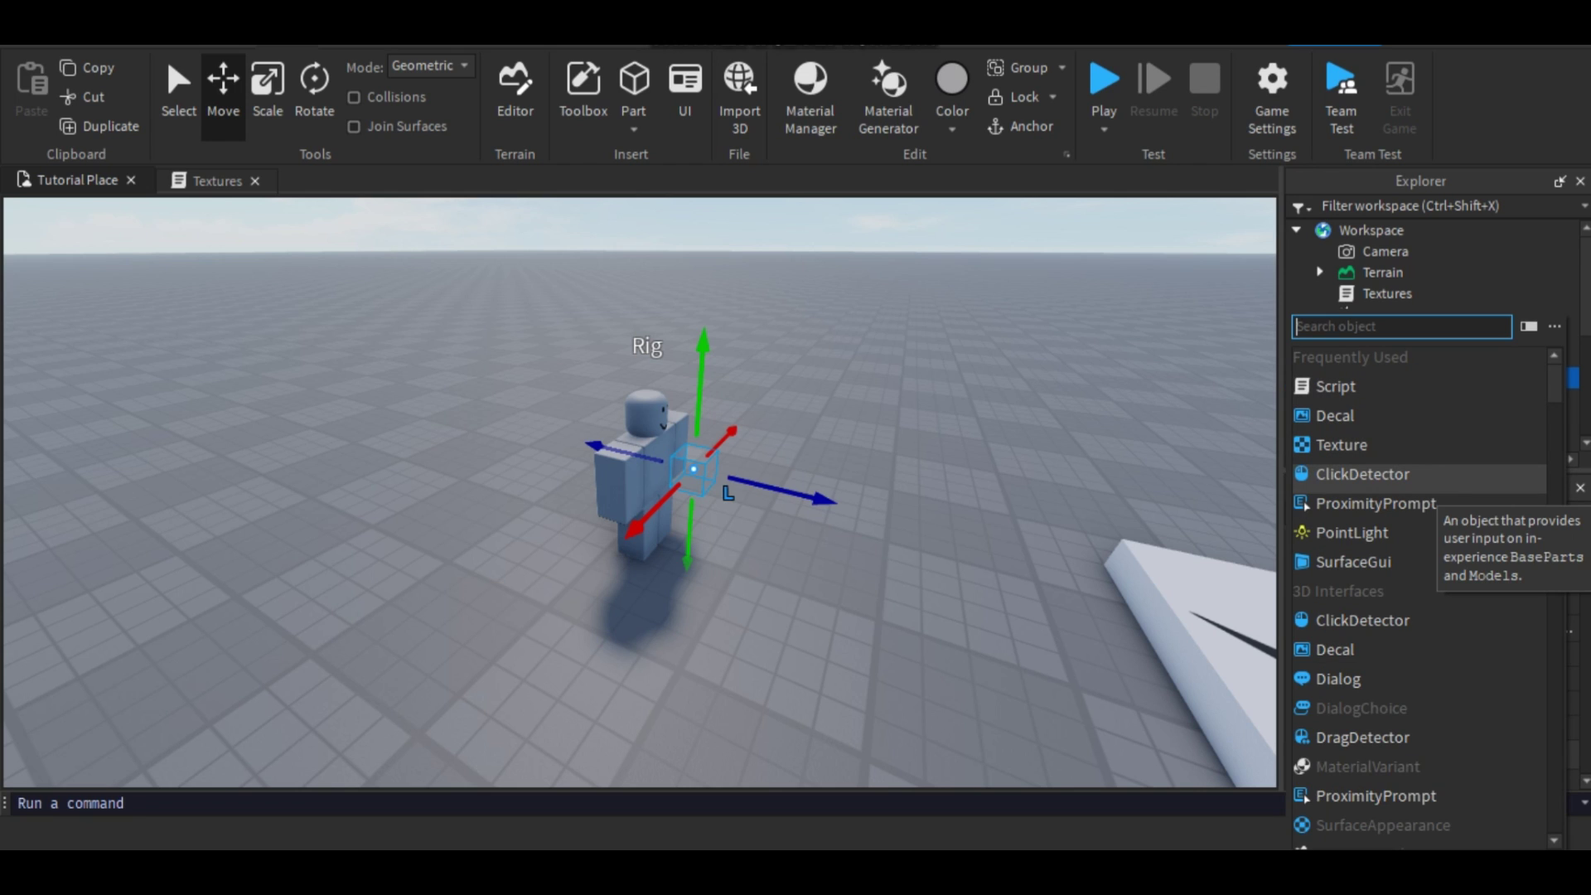
text(pa)
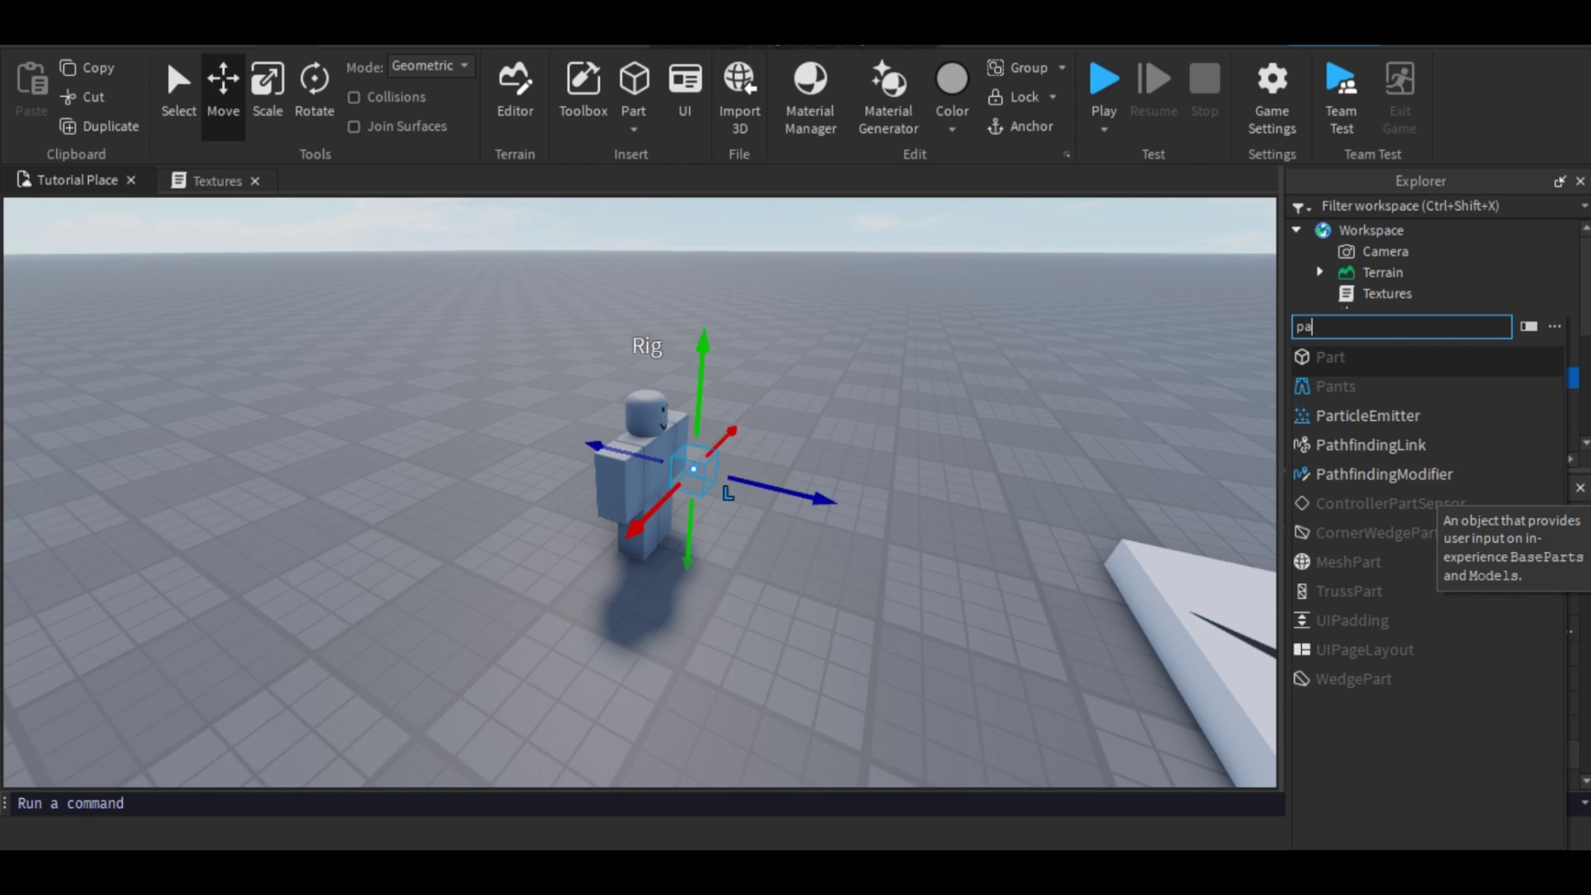
click(1416, 420)
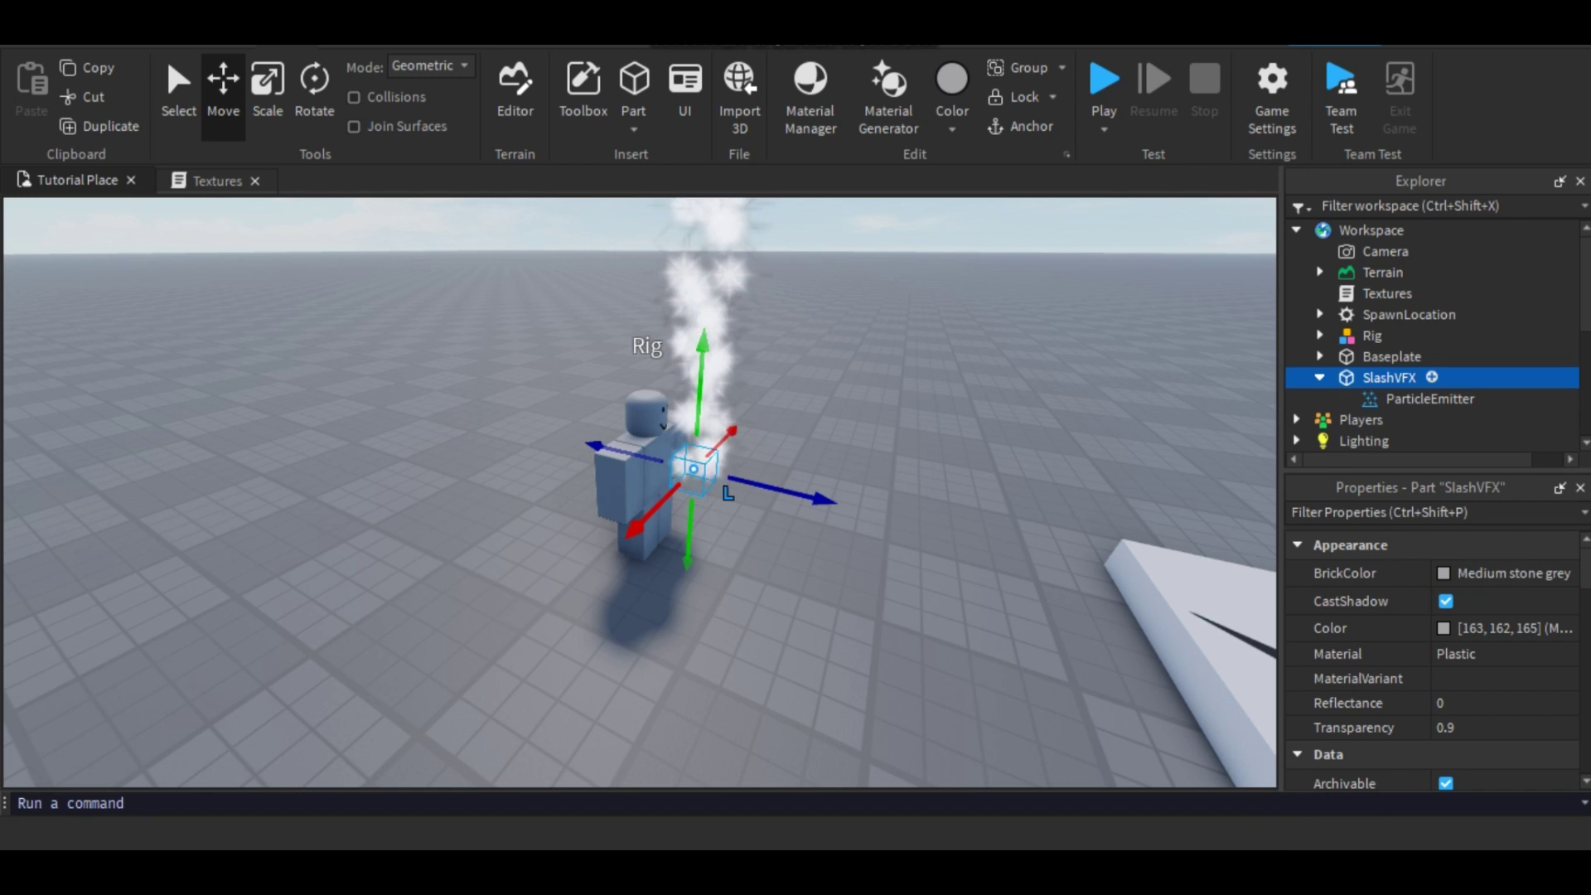
- Add an Attachment to the SlashVFX part and move the ParticleEmitter inside it
click(1432, 377)
text(at)
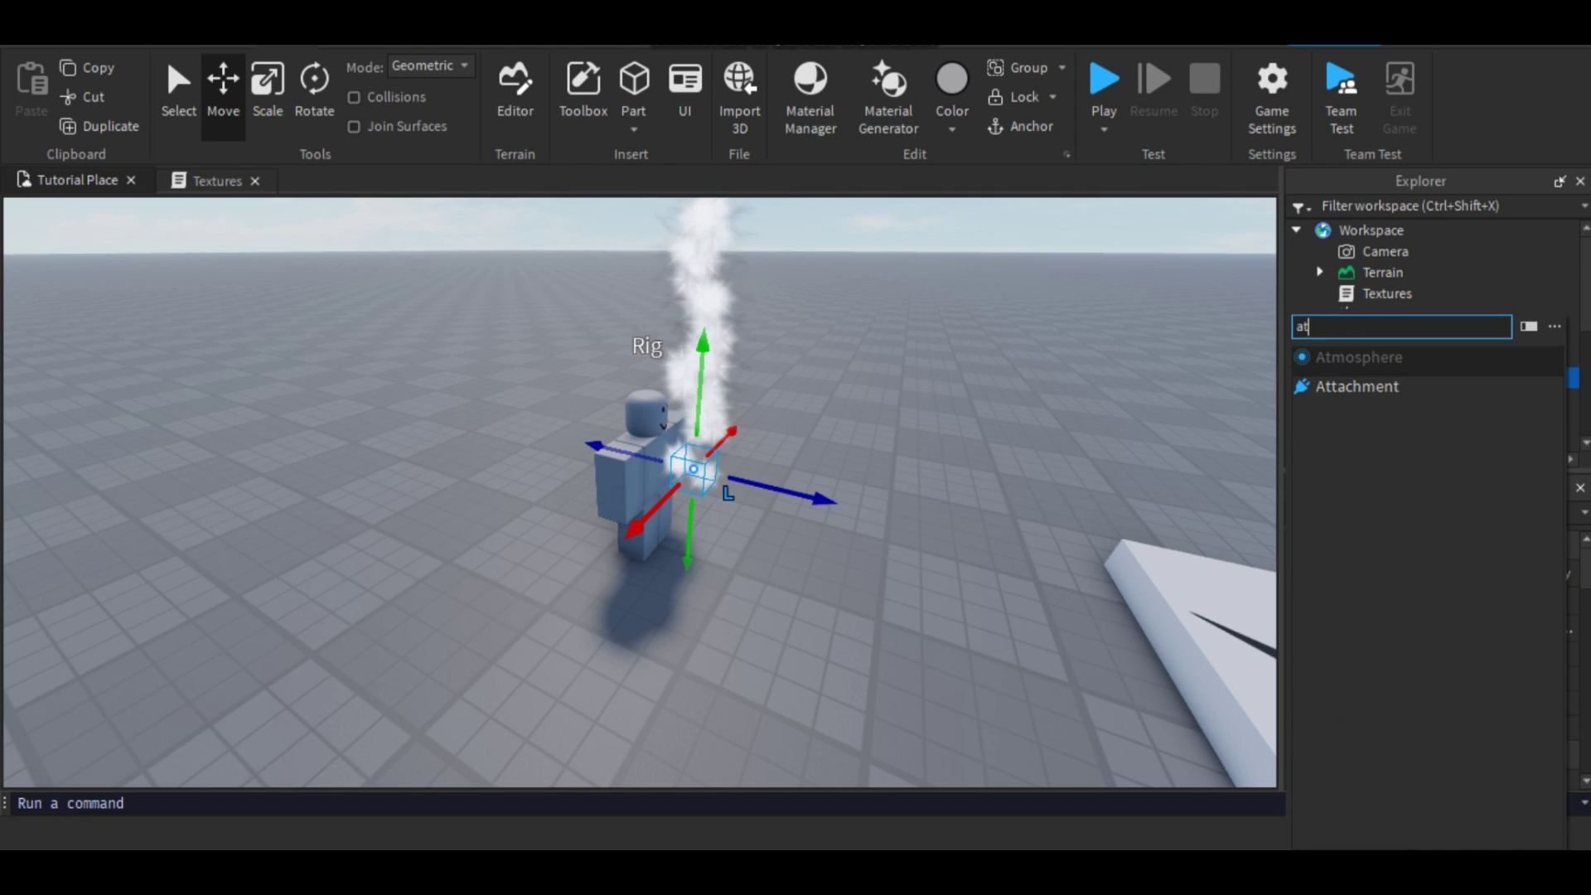
key(Return)
click(1430, 419)
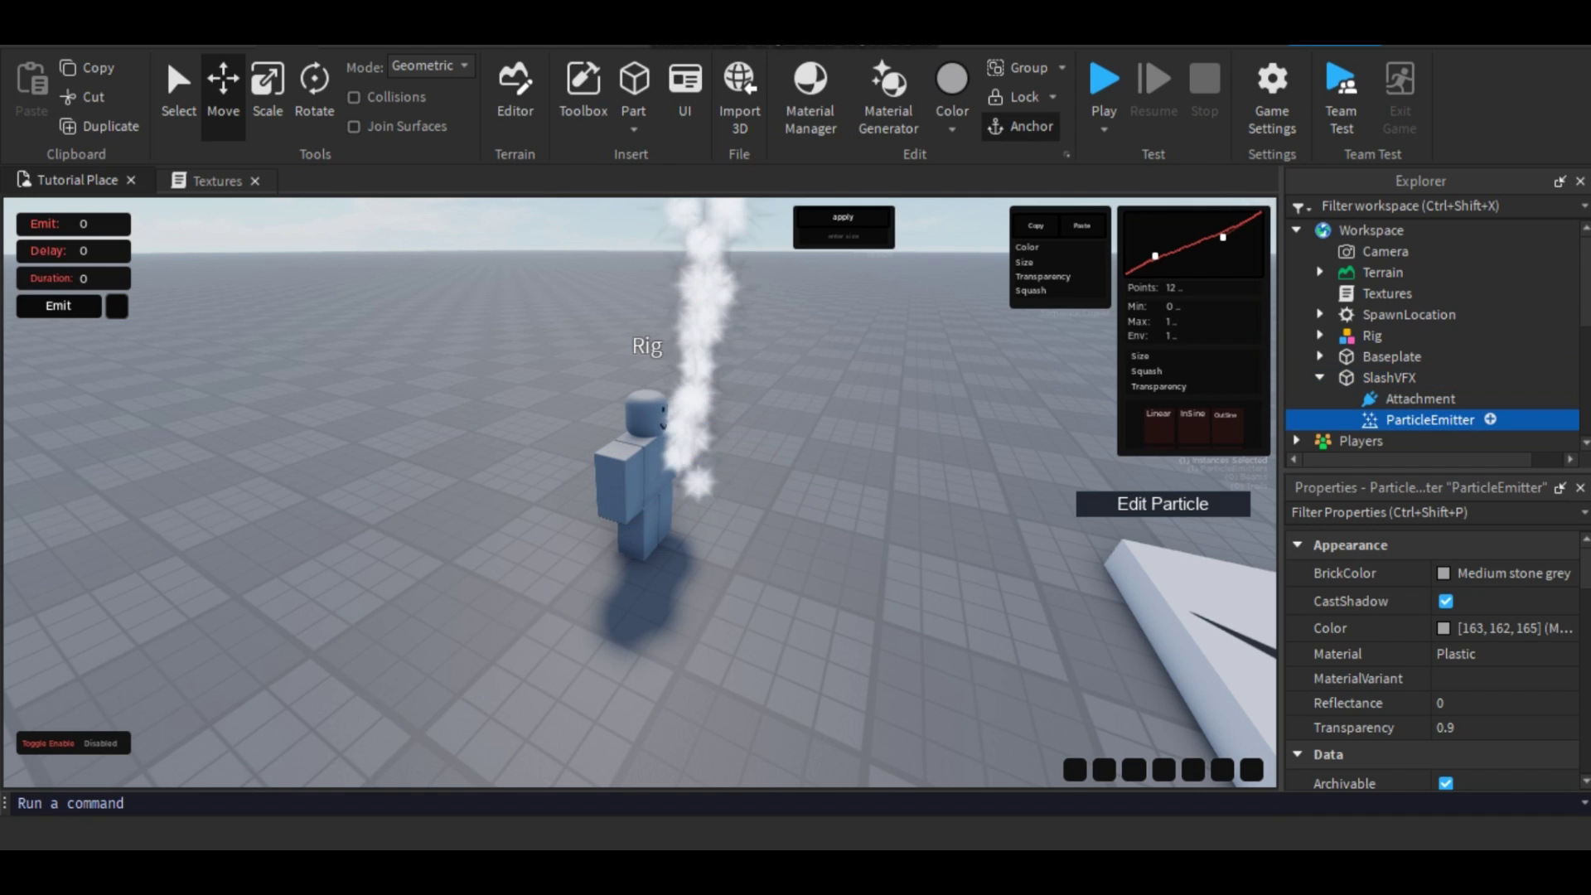
drag(1419, 400, 1420, 399)
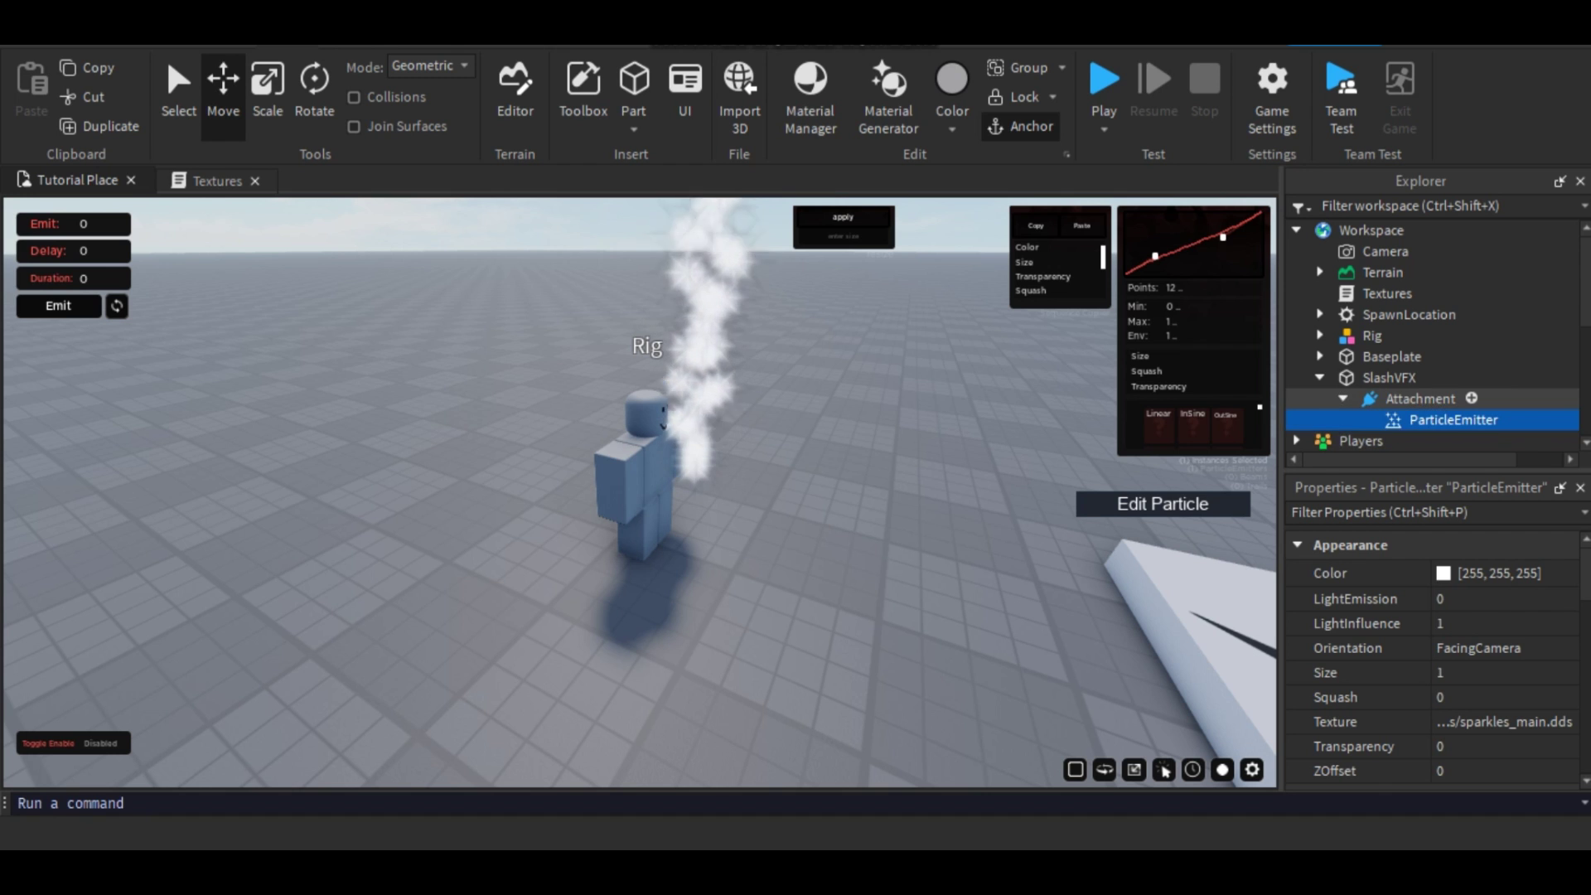
click(1421, 399)
click(1454, 420)
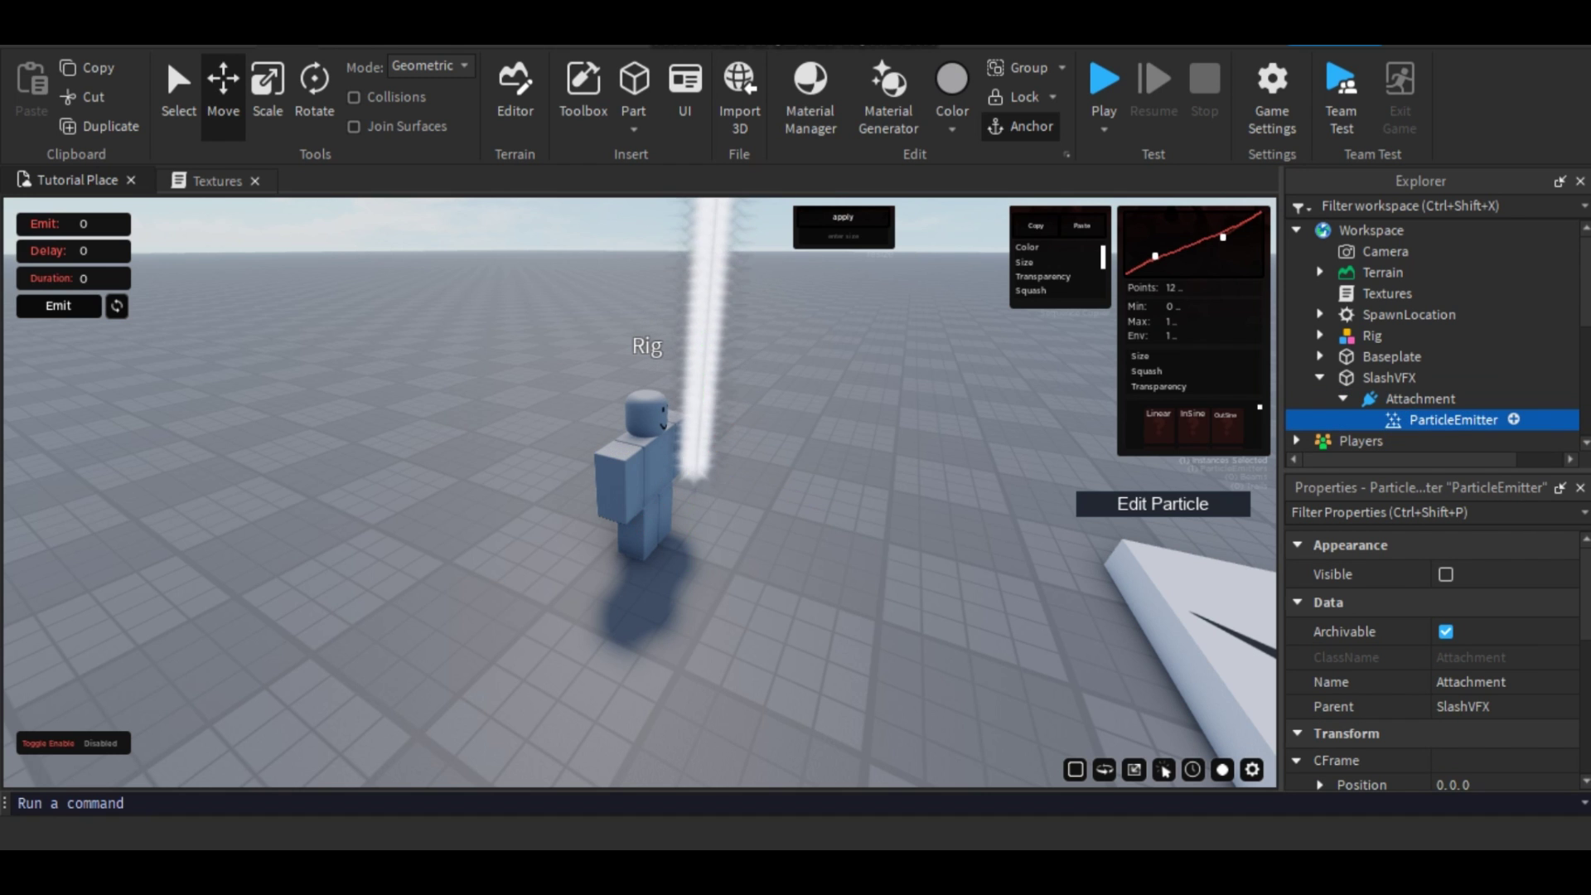
key(w)
right_drag(639, 493, 599, 485)
key(s)
key(w)
key(s)
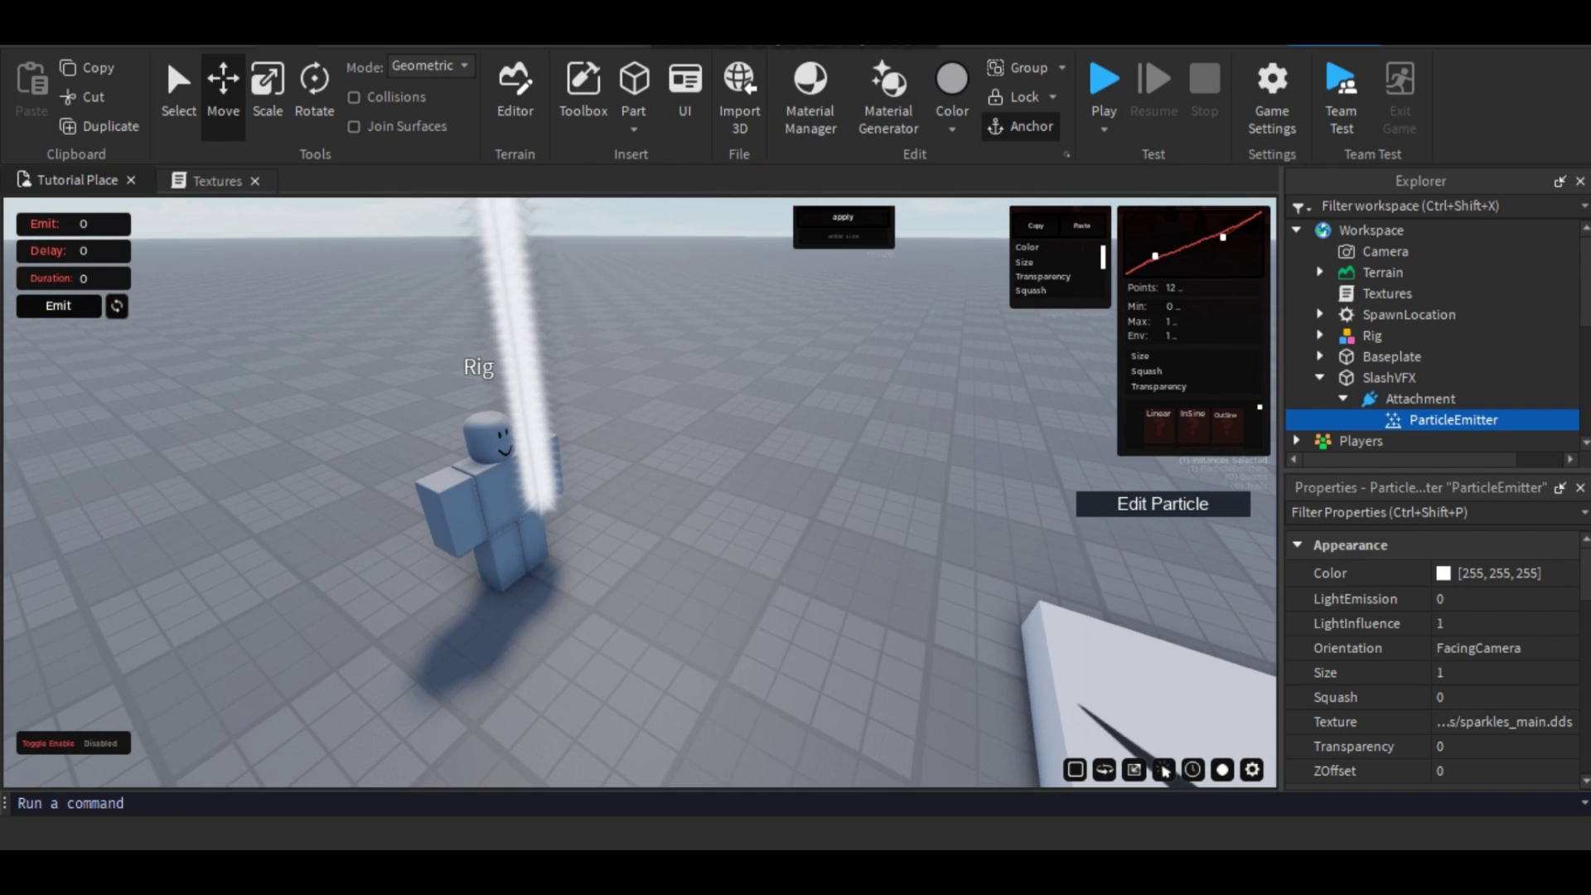
scroll(1434, 649, down, 1)
scroll(1434, 648, up, 1)
click(218, 181)
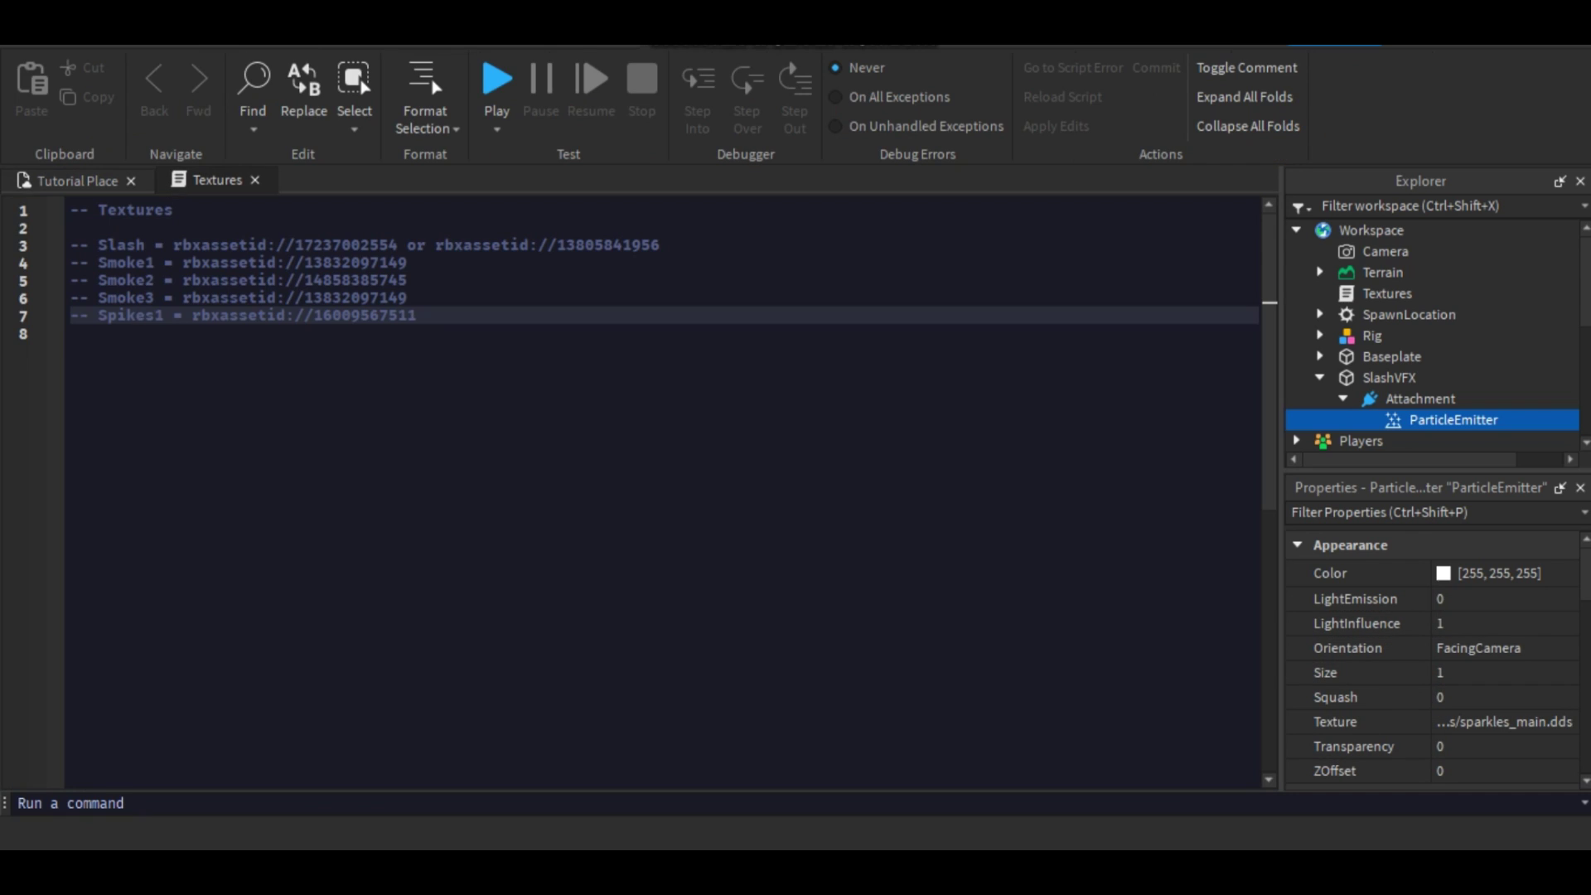
click(653, 245)
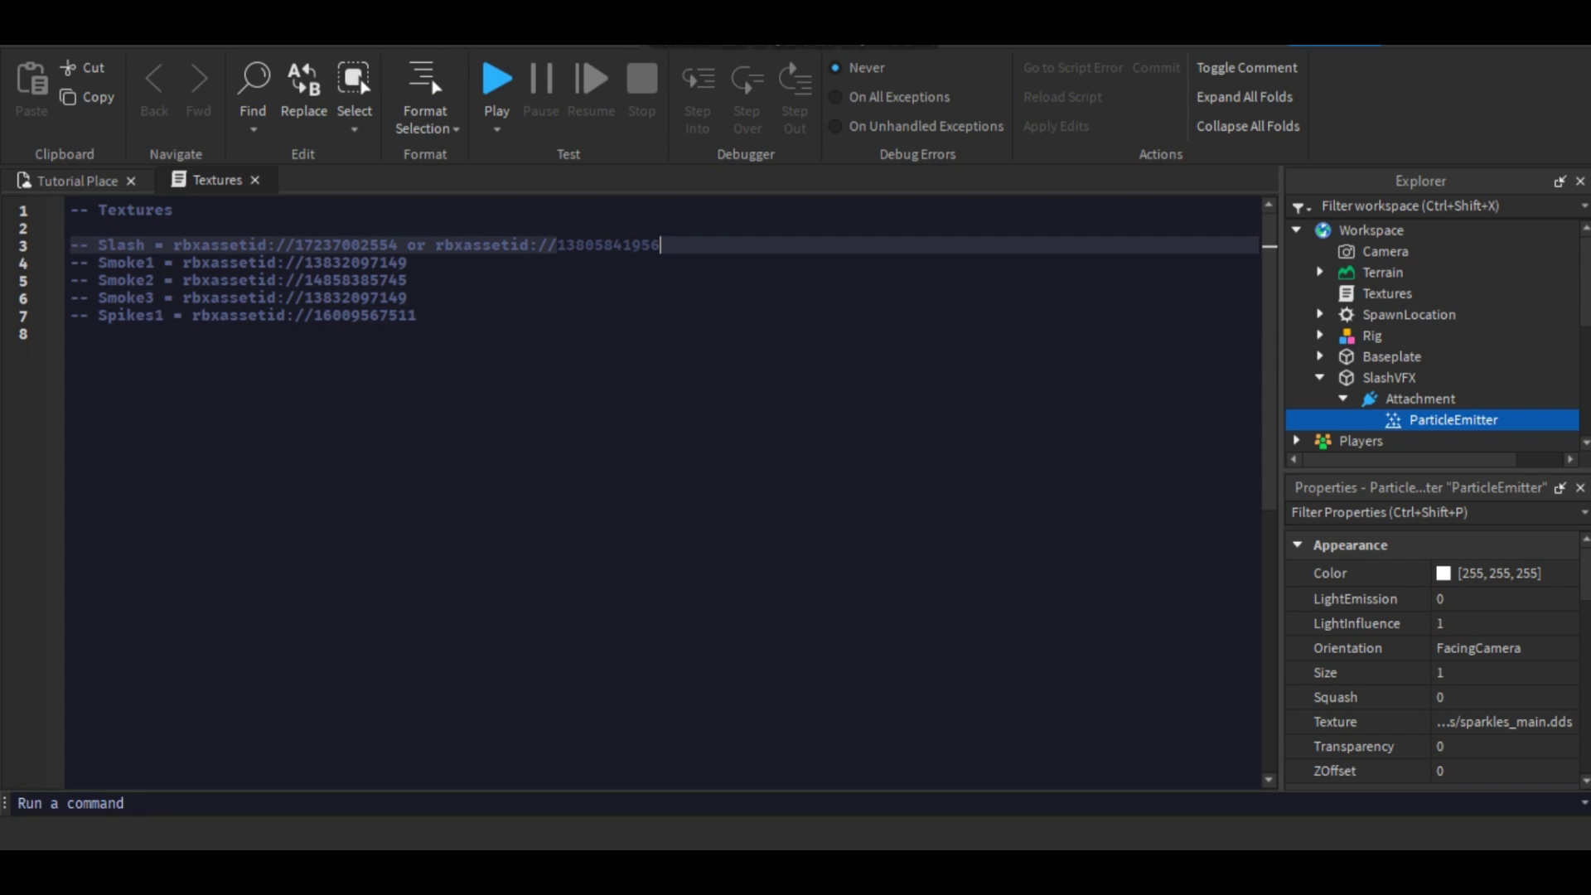
key(ctrl+Tab)
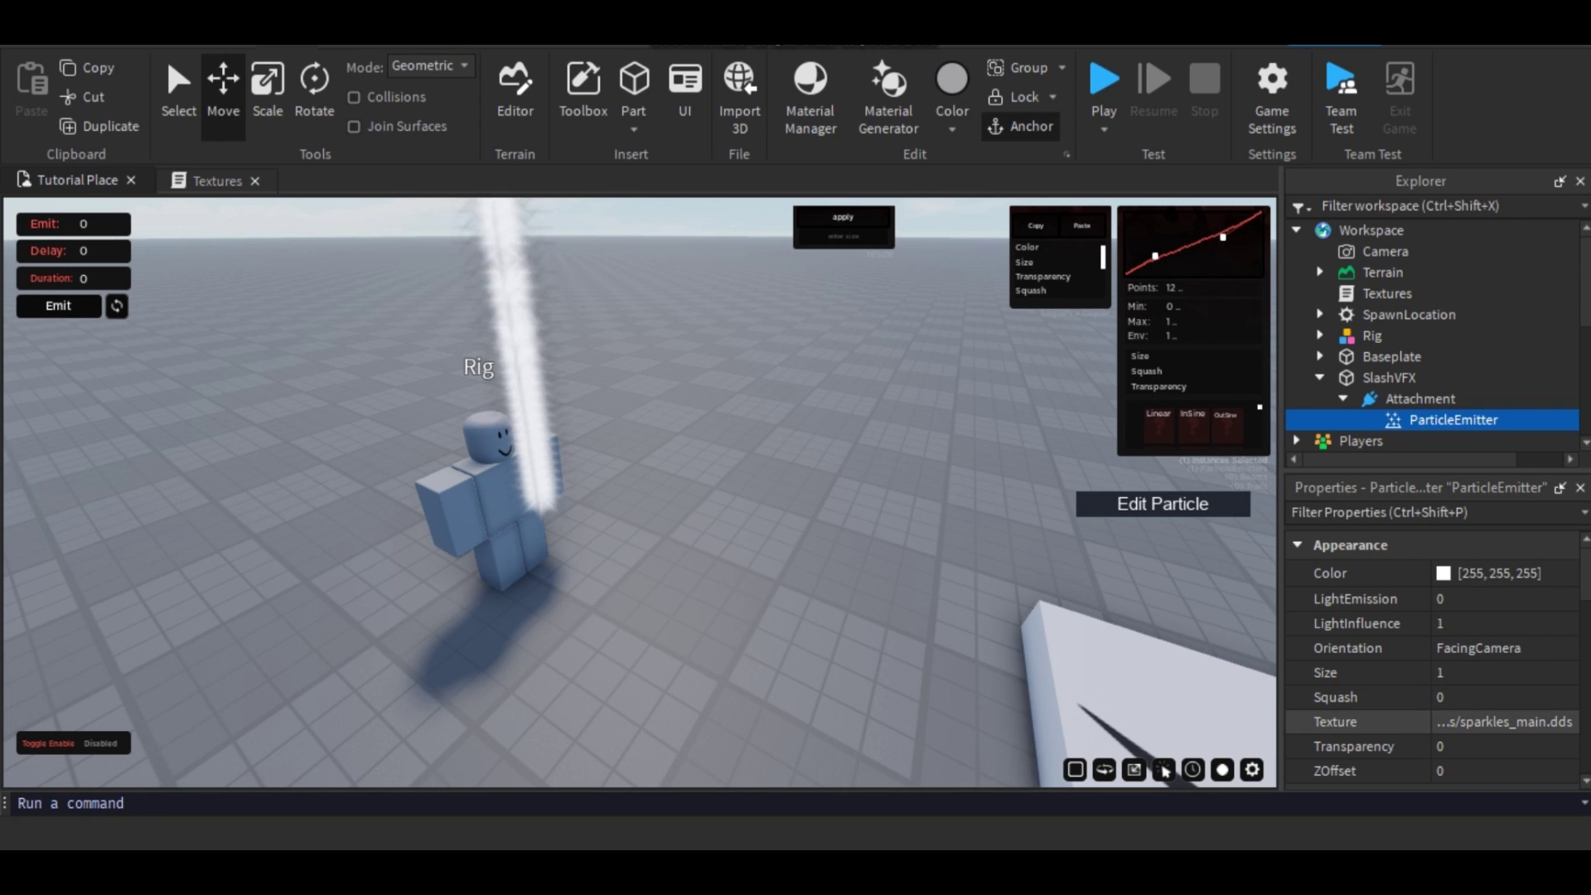
click(1505, 722)
key(ctrl+v)
key(Return)
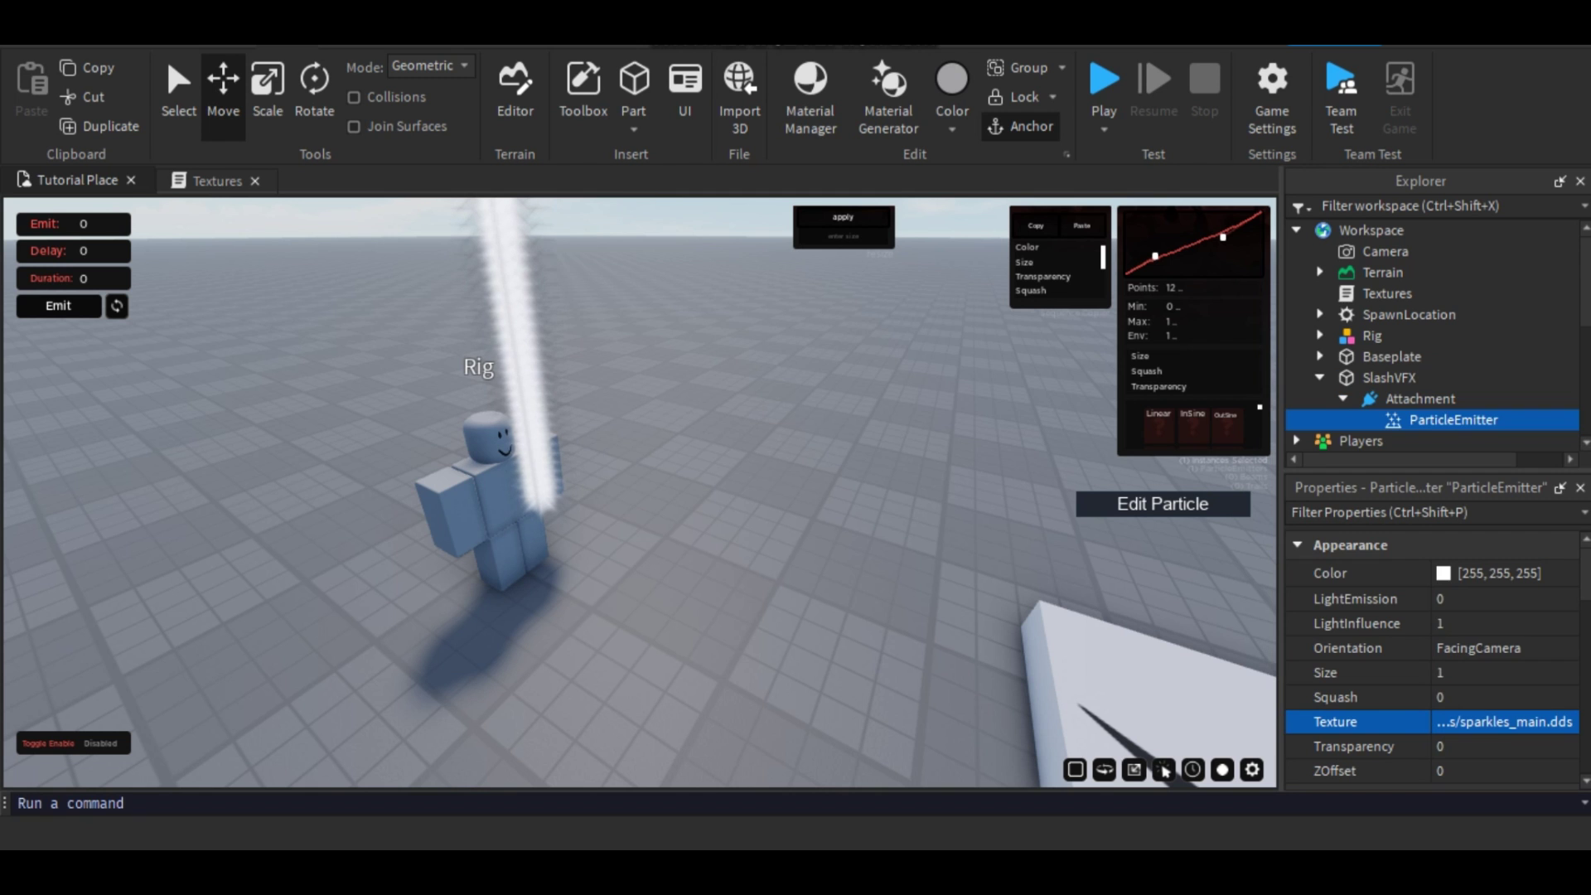
- Set the ParticleEmitter's FlipbookLayout to Grid4x4
key(w)
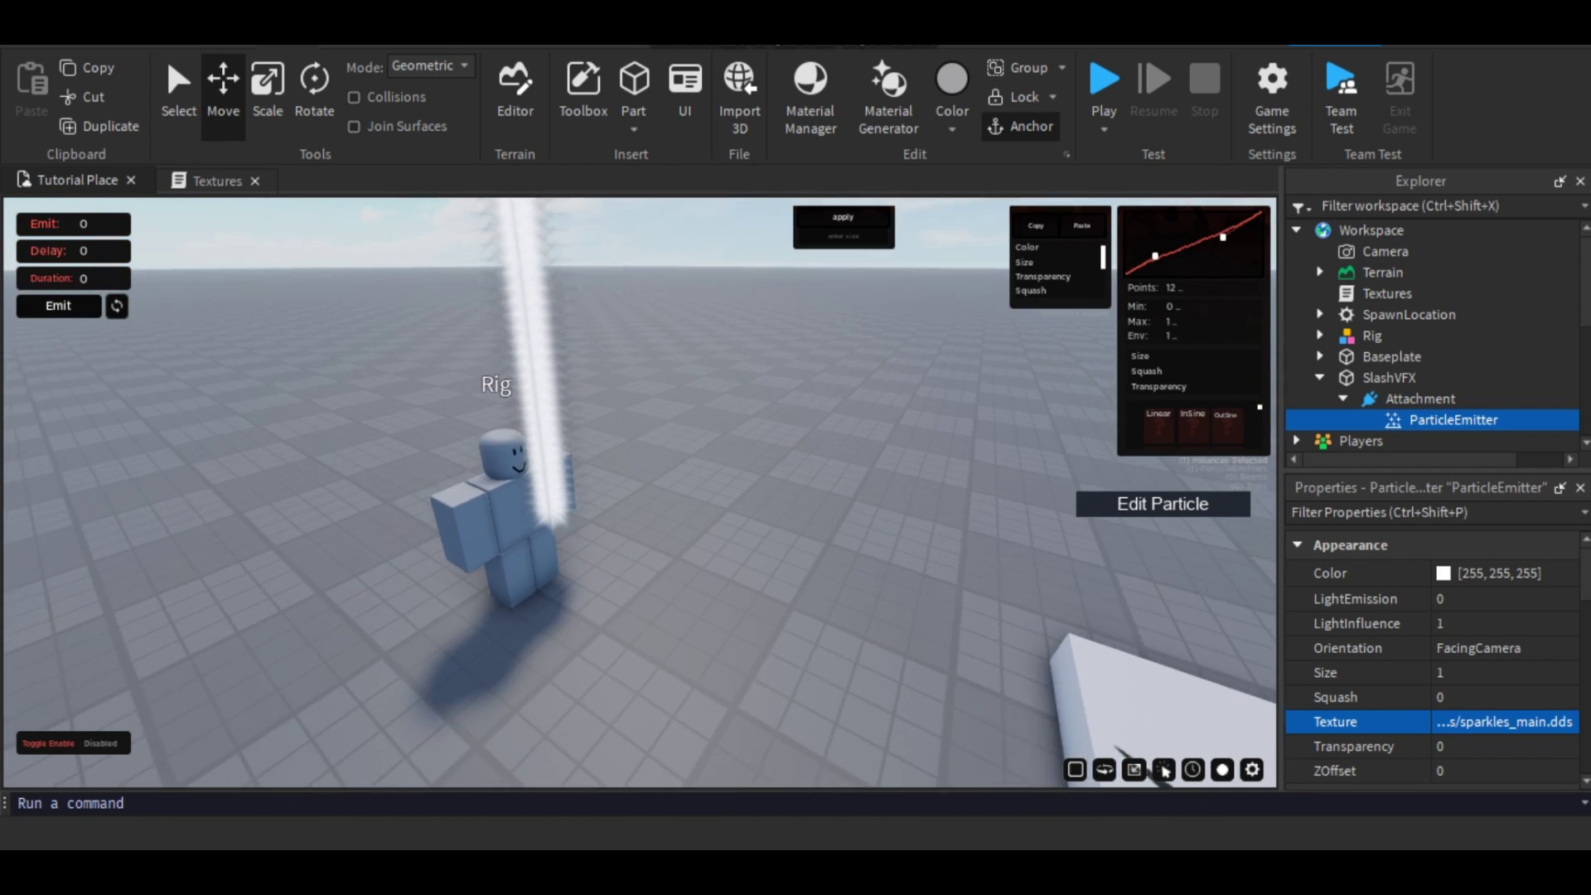
key(s)
mouse_move(655, 580)
right_down()
mouse_move(634, 506)
mouse_move(609, 514)
mouse_move(667, 597)
right_up()
key(w)
key(s)
key(w)
scroll(1434, 721, down, 5)
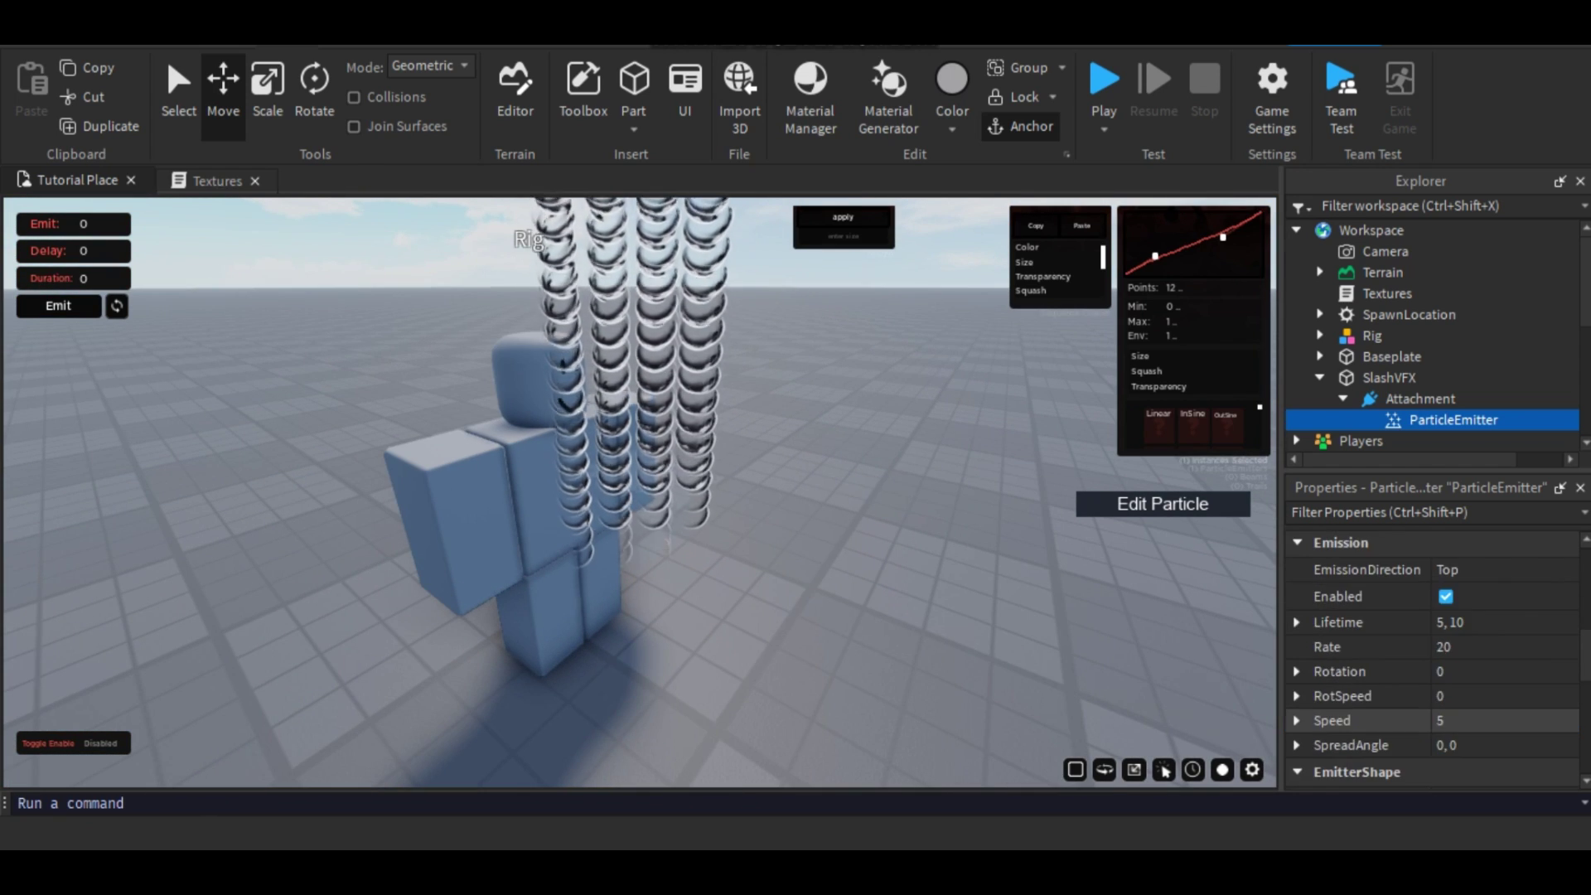
scroll(1434, 673, up, 2)
scroll(1433, 655, down, 8)
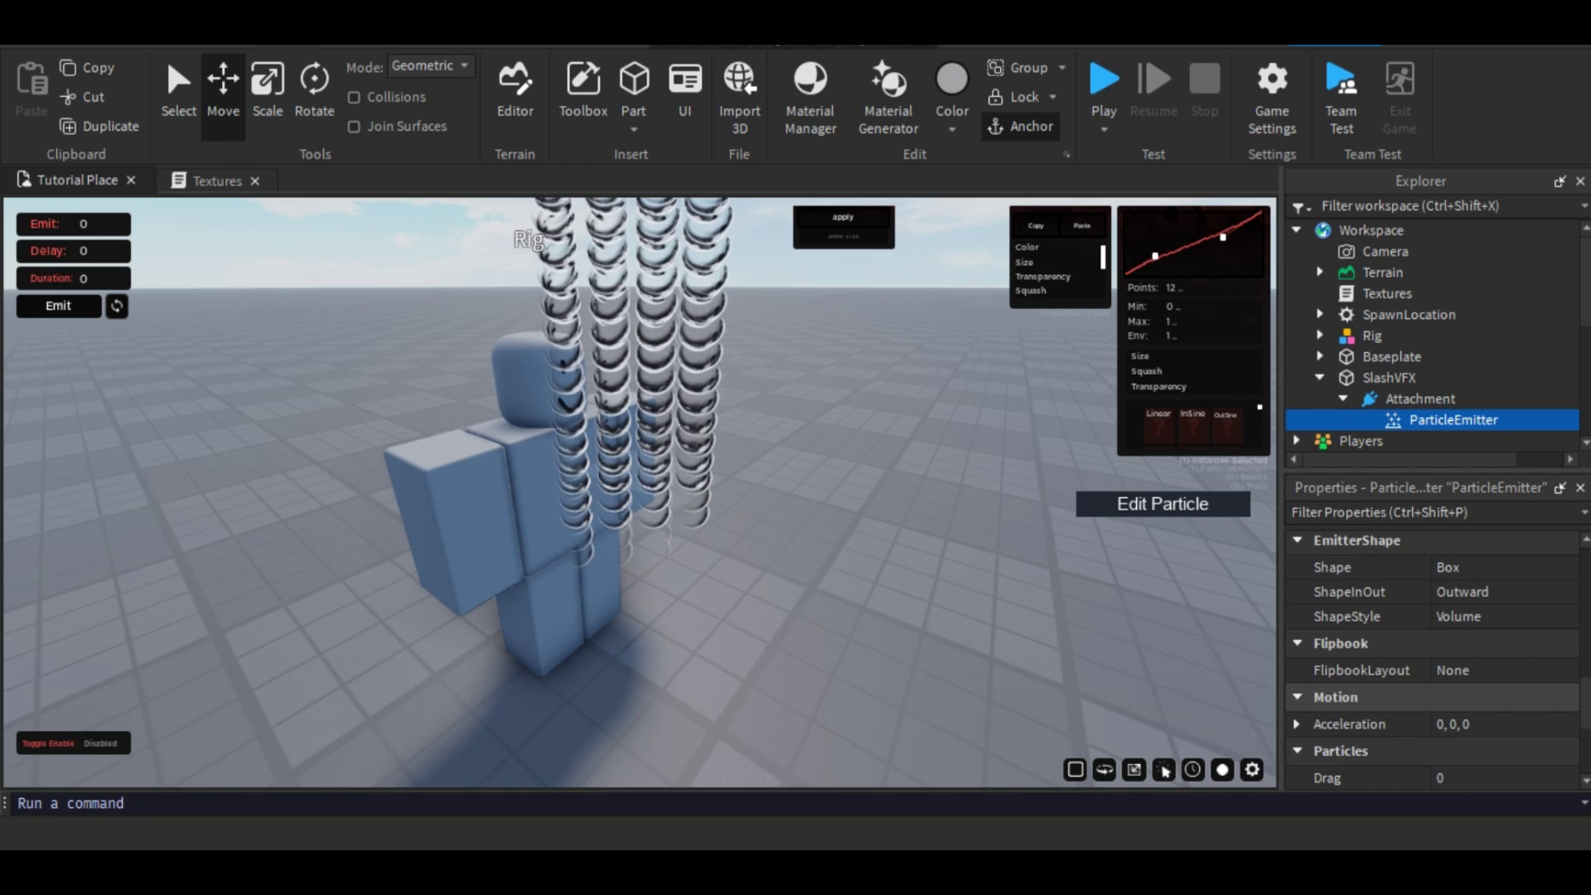
scroll(1432, 655, up, 4)
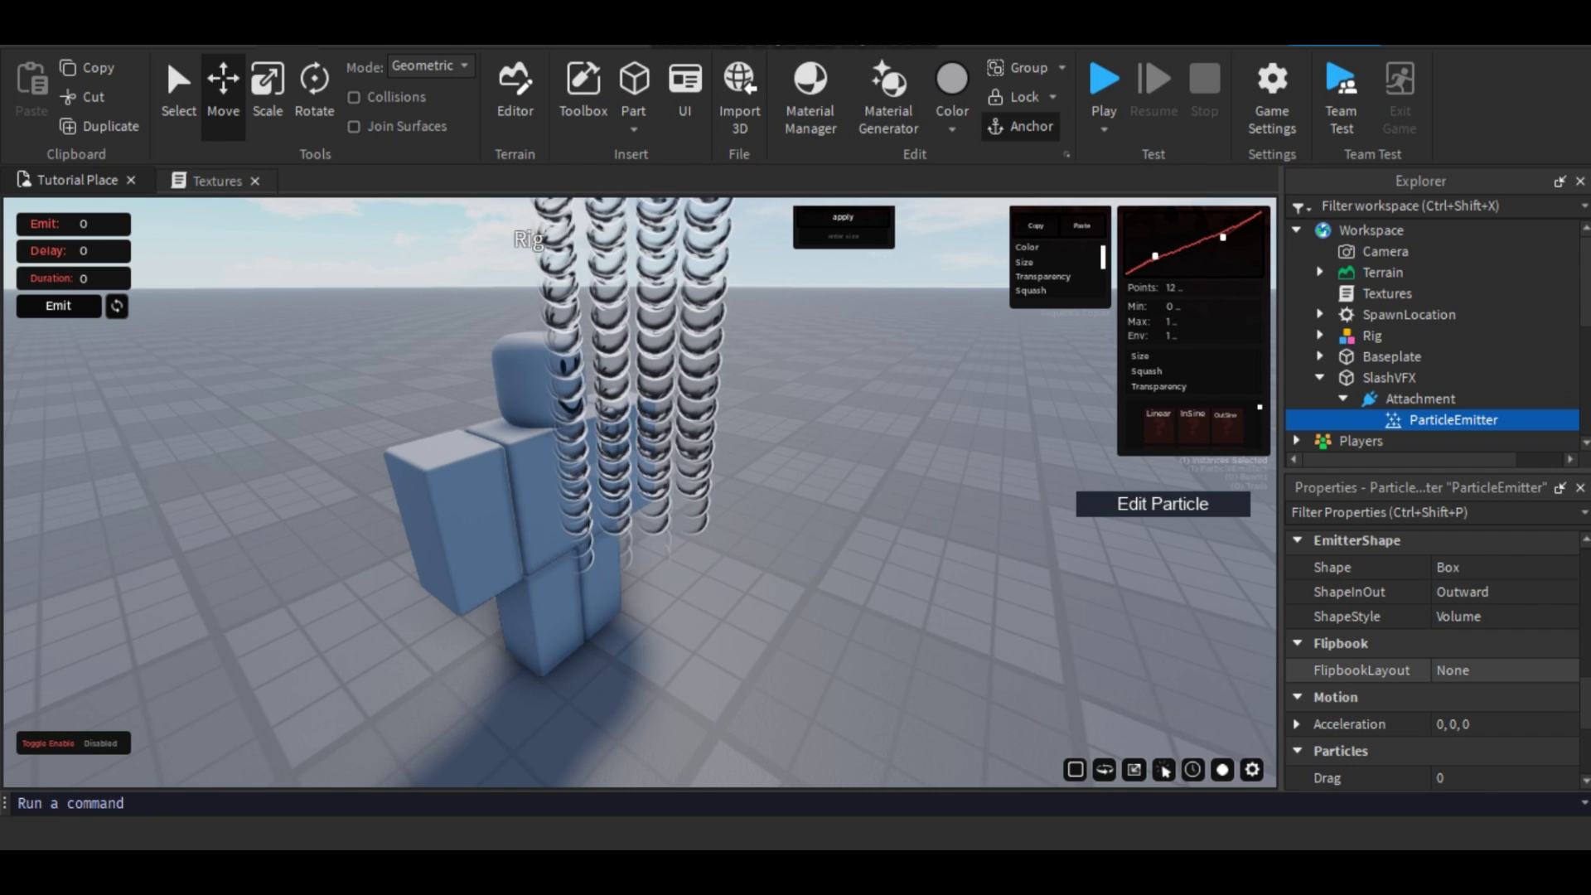
click(1500, 670)
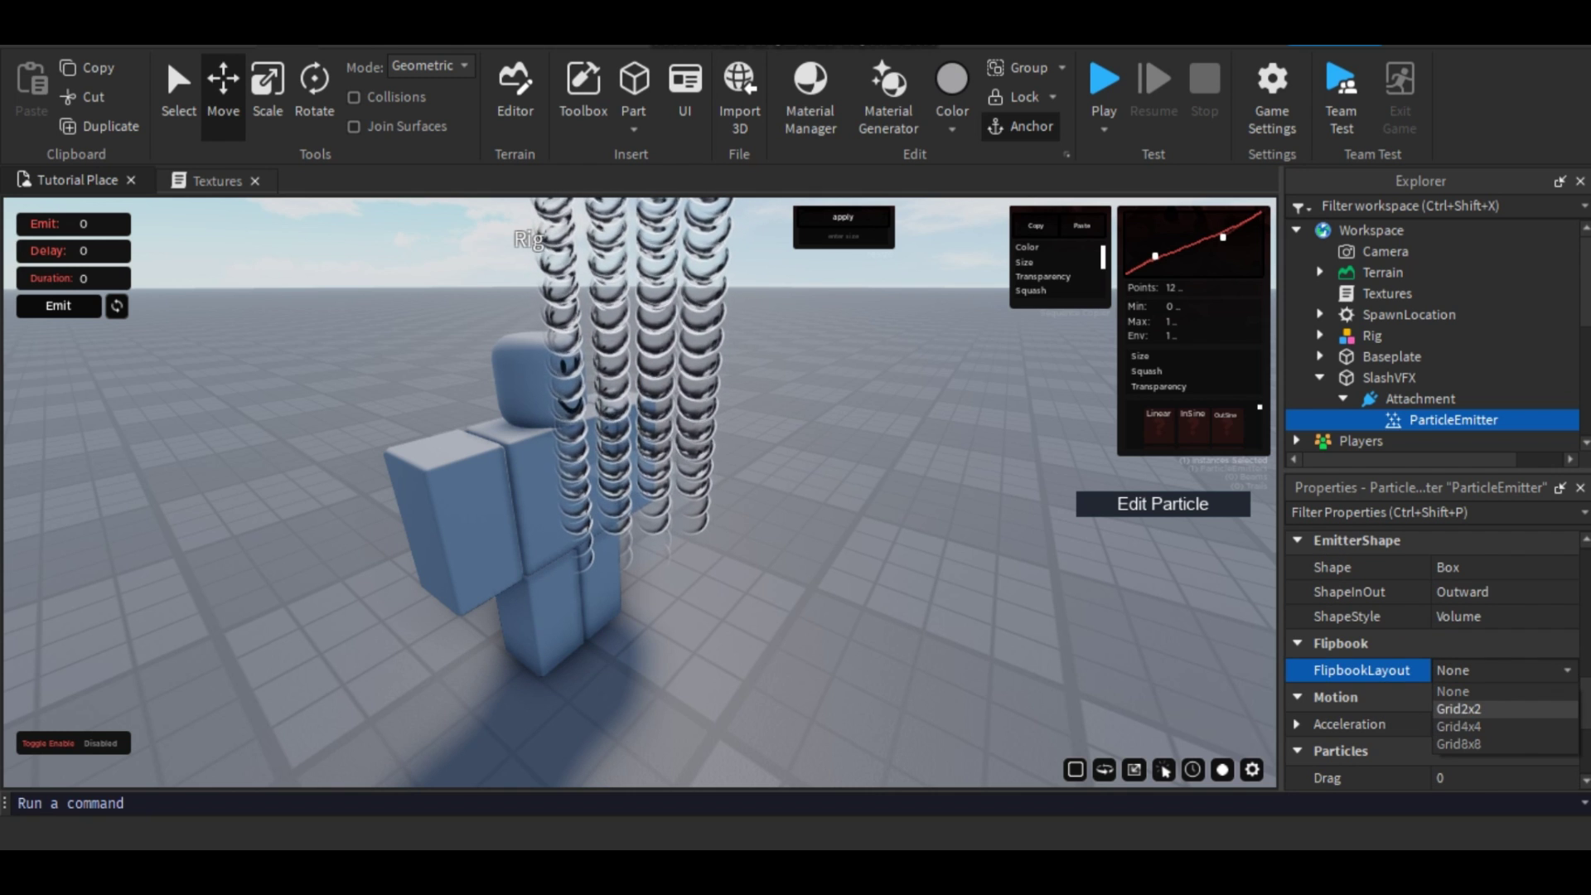
click(1460, 727)
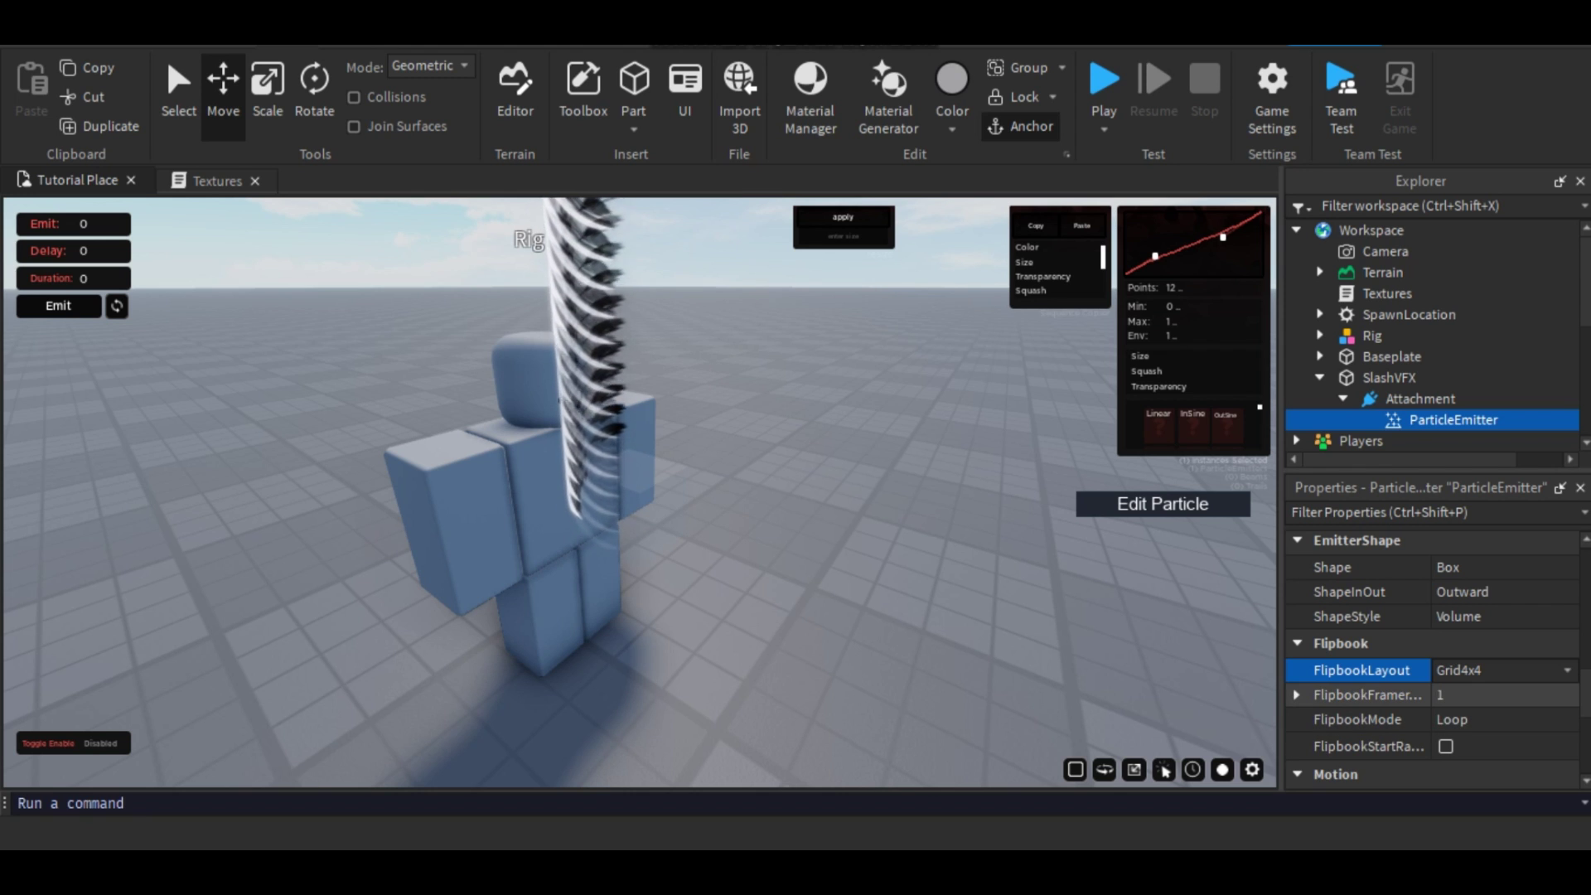
- Set the ParticleEmitter's FlipbookMode to OneShot
click(1459, 719)
click(1459, 720)
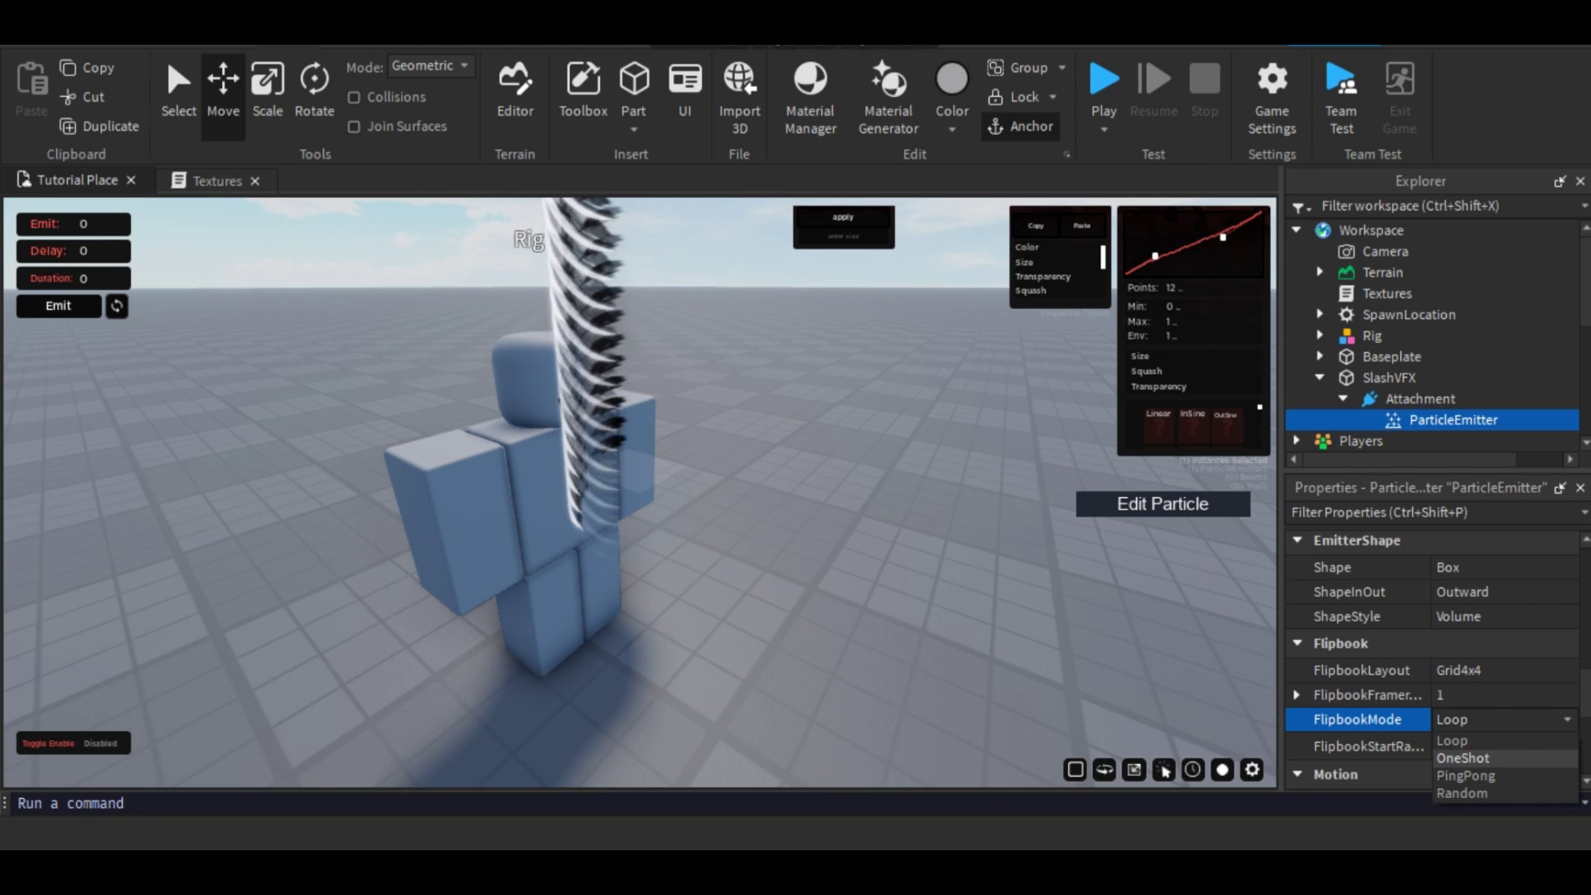
click(1463, 744)
- Set the ParticleEmitter's Speed to 0.0001 and its Rate to 1
scroll(1434, 659, up, 4)
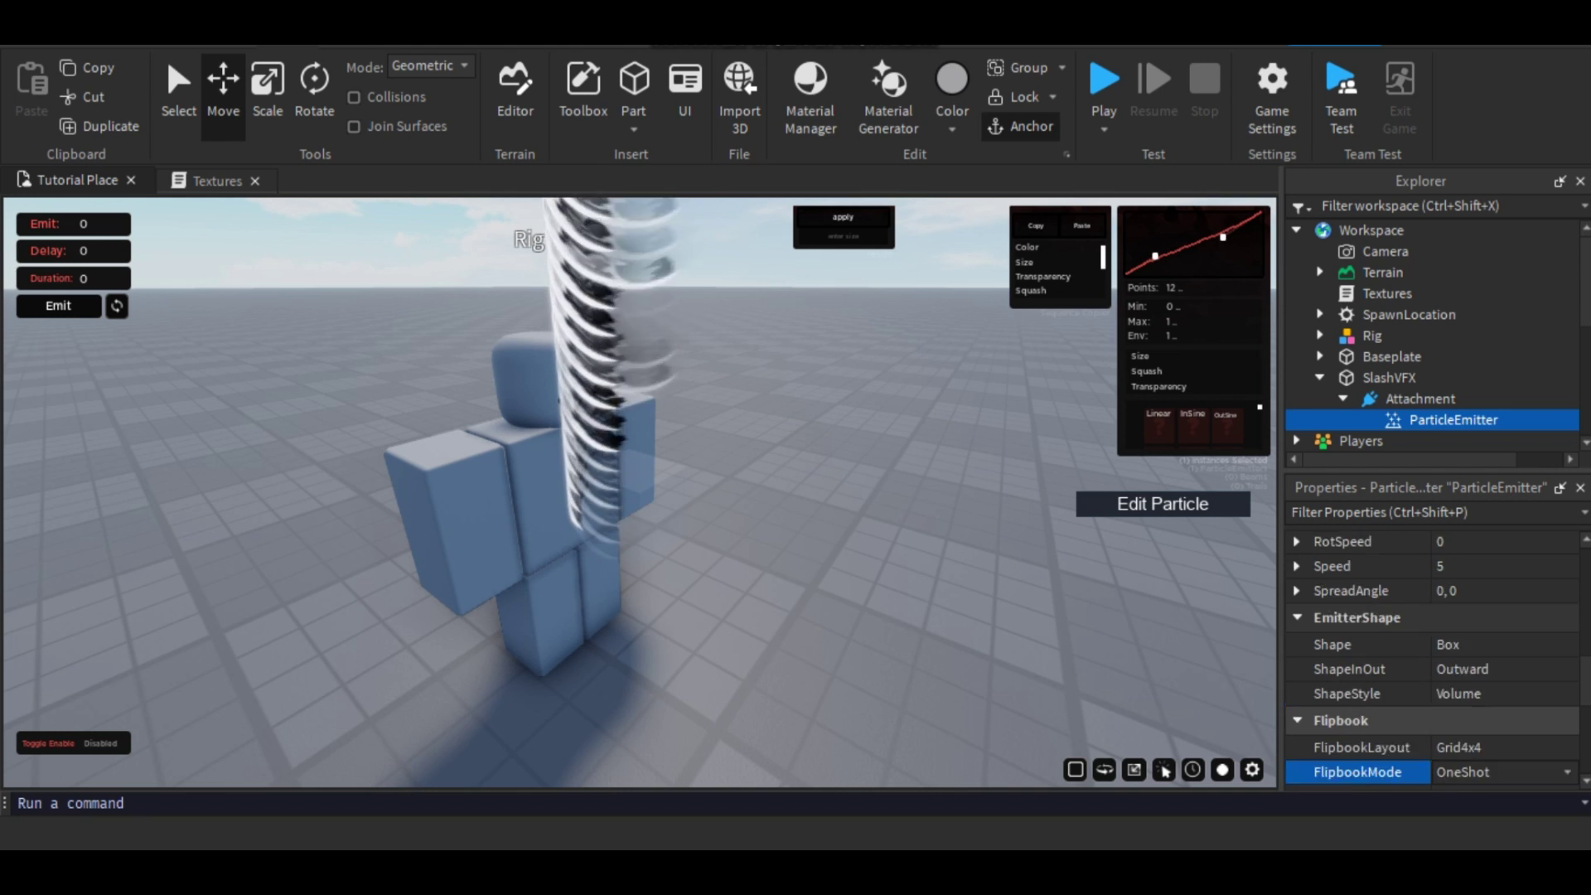
scroll(1434, 720, up, 1)
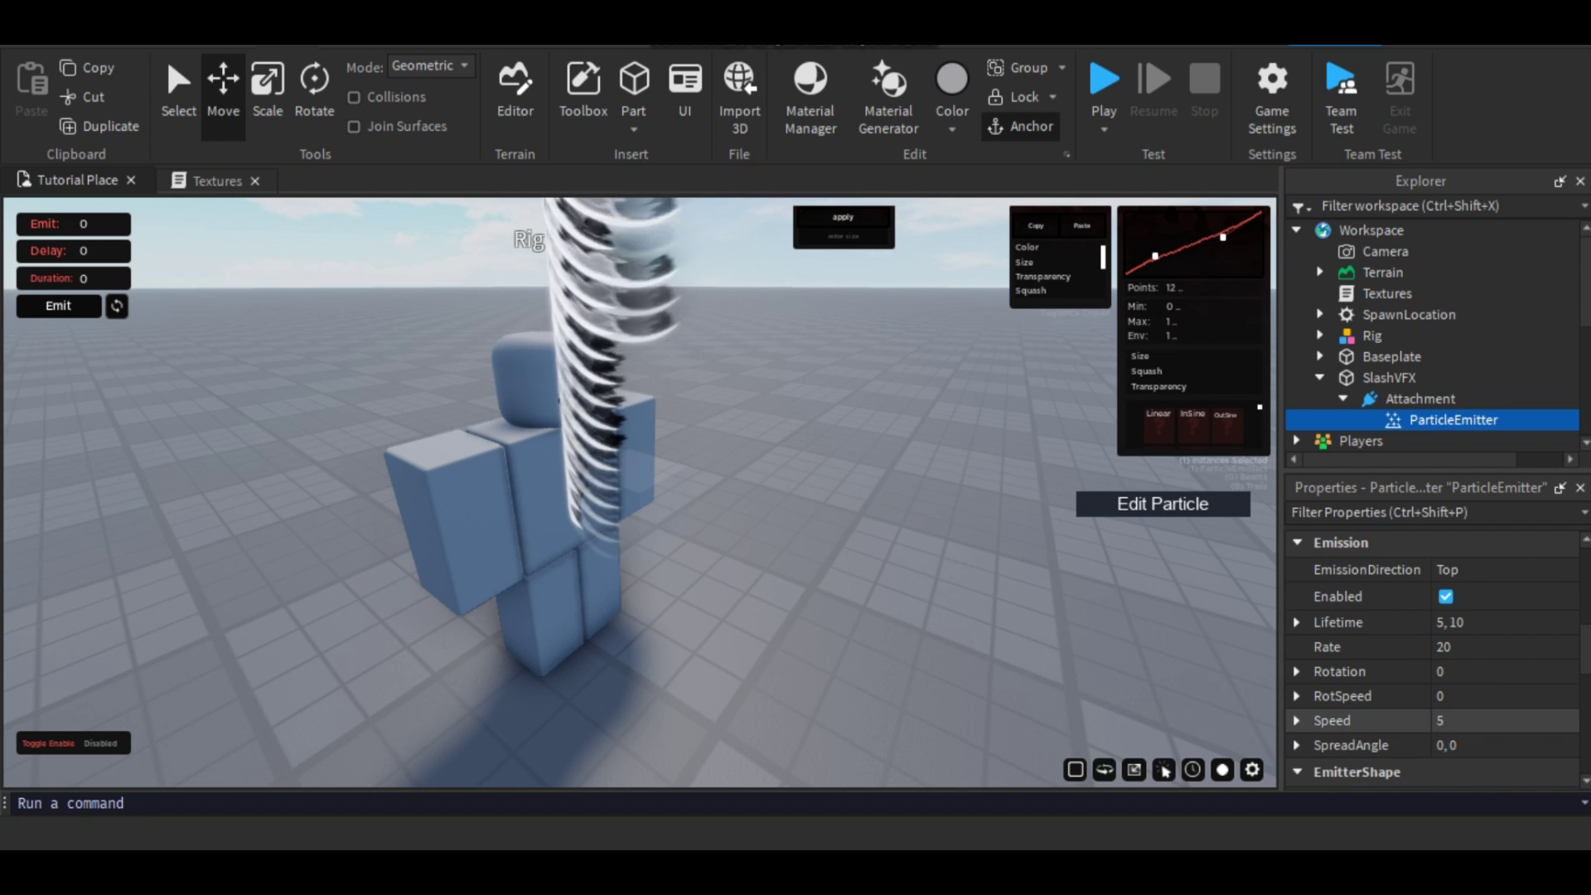
click(1459, 721)
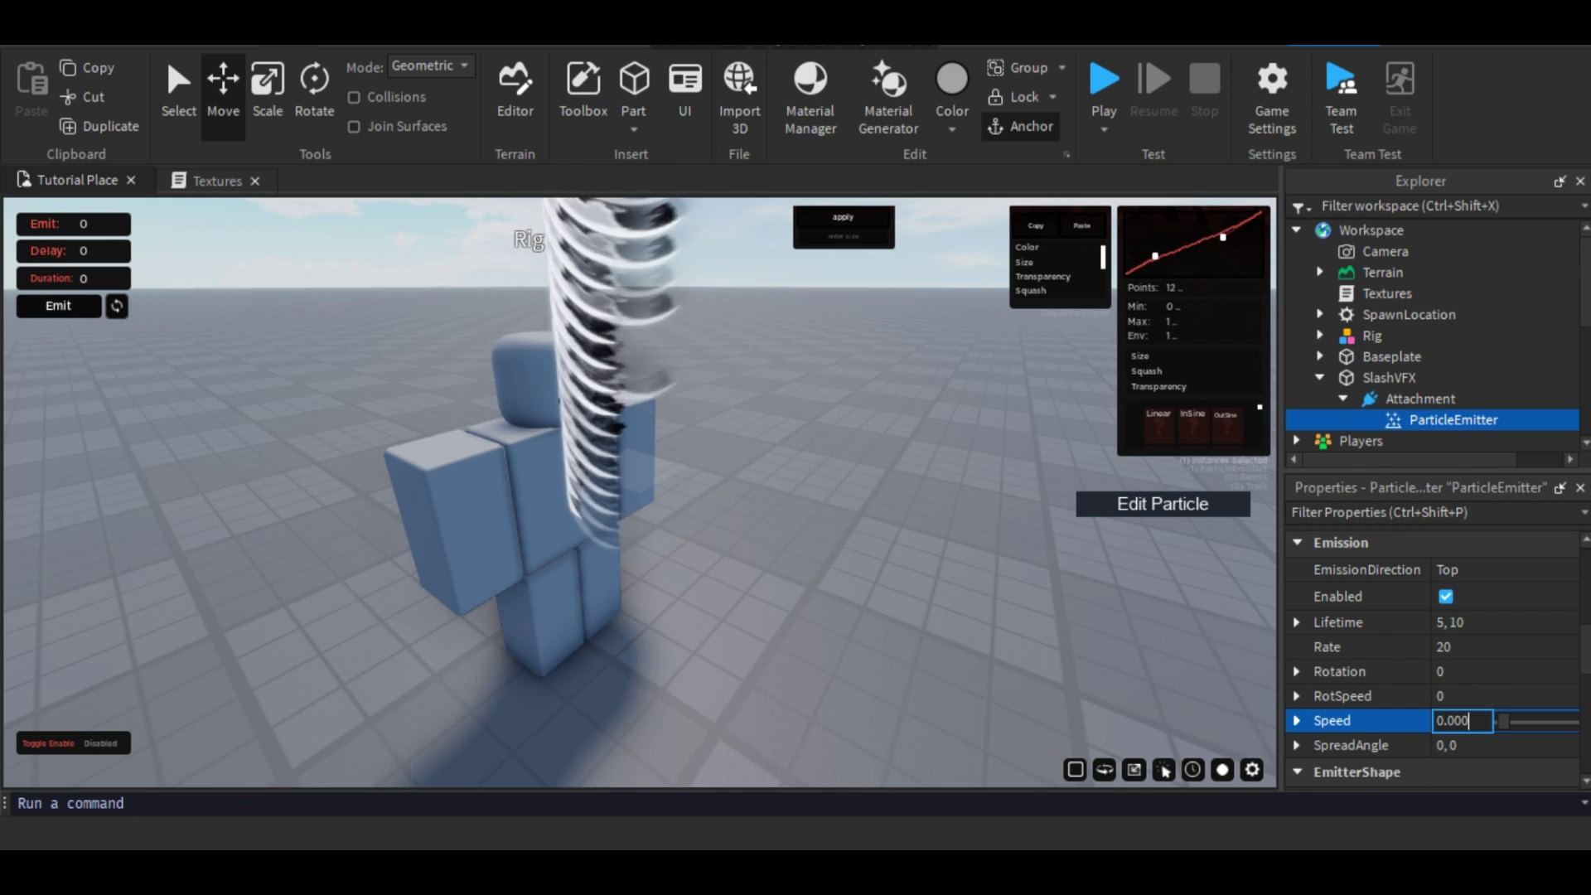
text(0.0001)
key(Return)
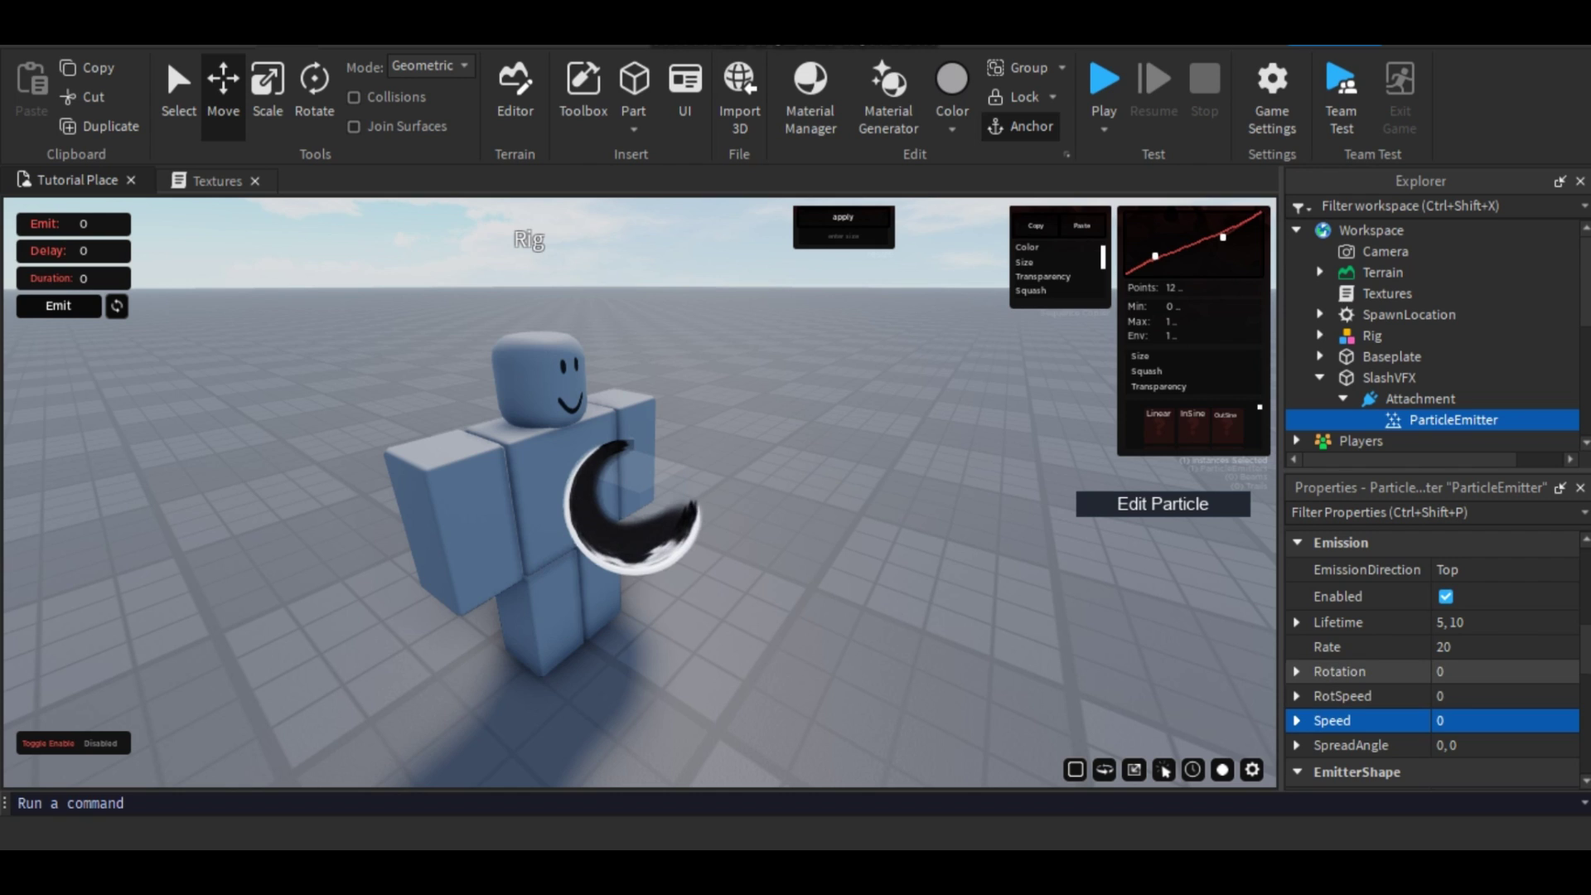
click(1460, 647)
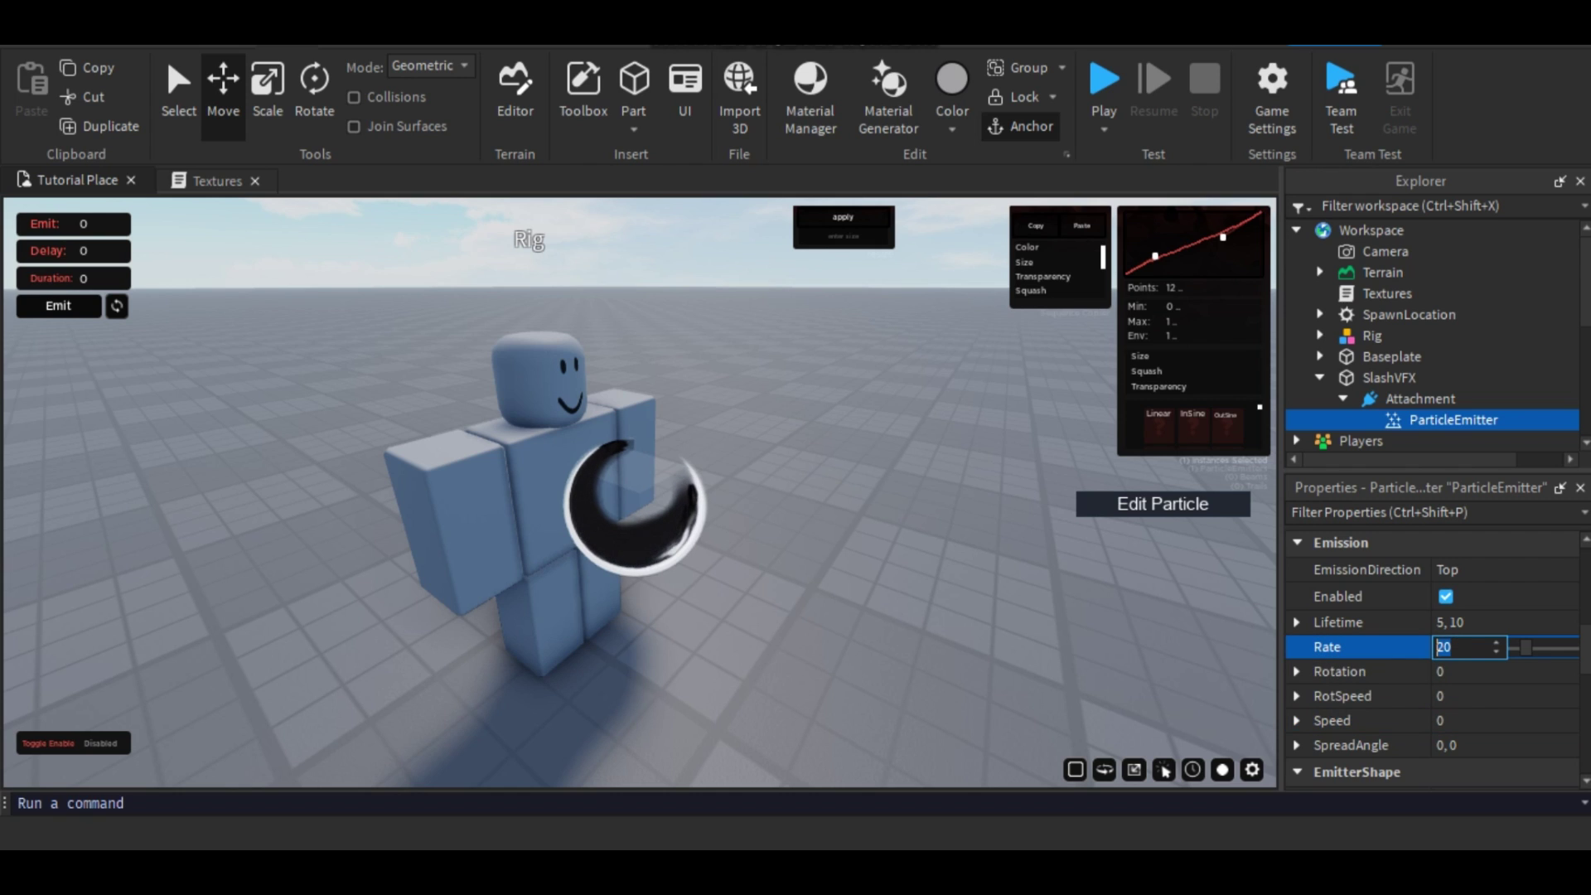
key(Return)
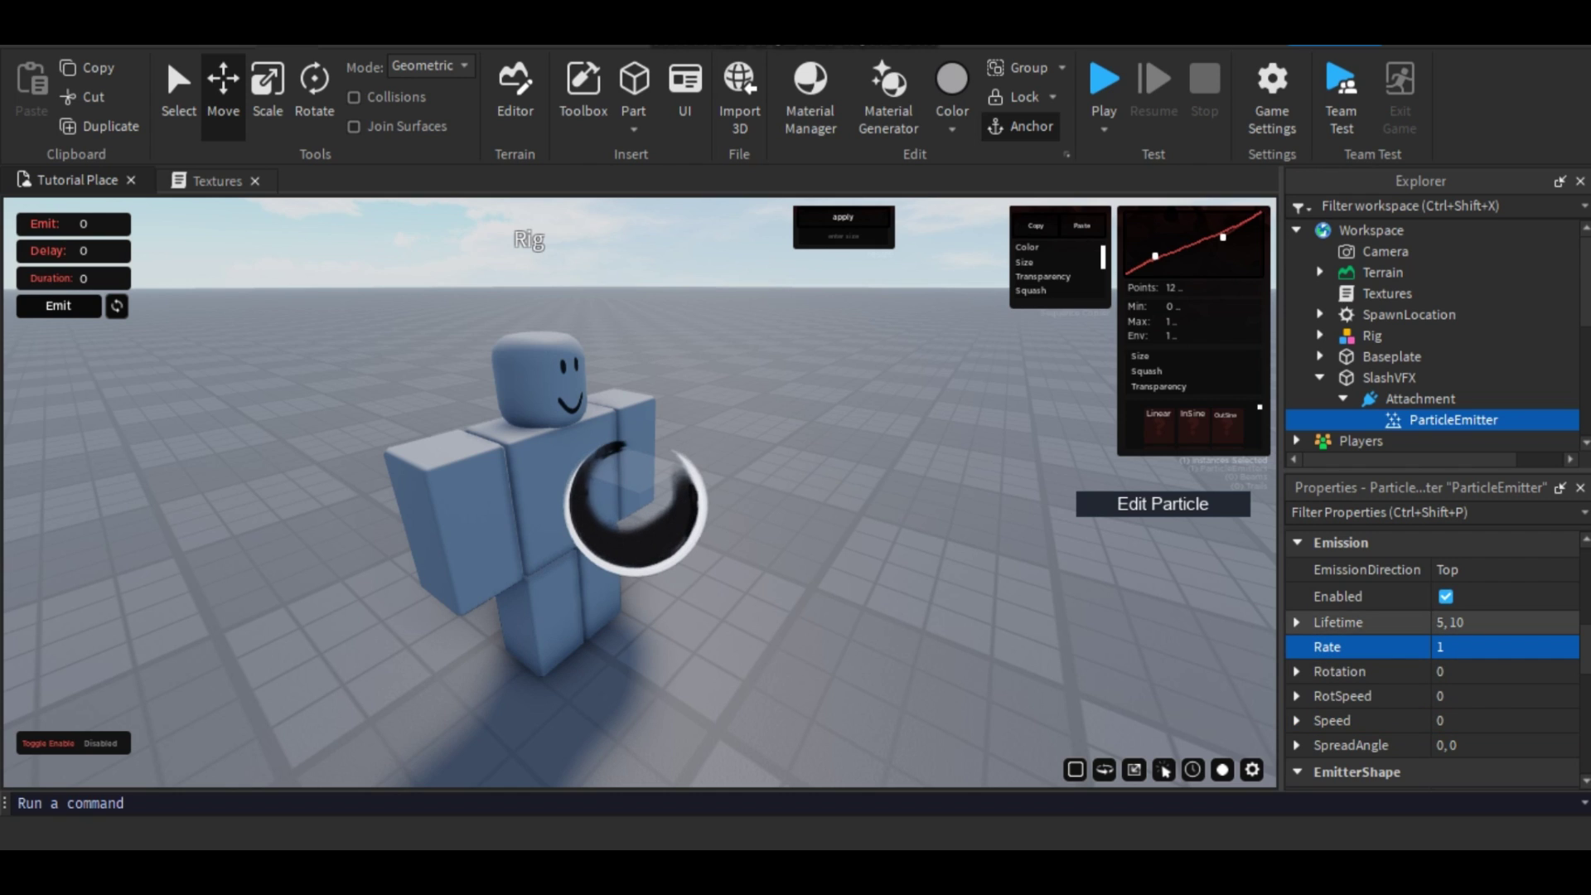
- Disable the ParticleEmitter's continuous emission and set its Lifetime to 1.2
click(1460, 622)
click(1447, 597)
click(1462, 623)
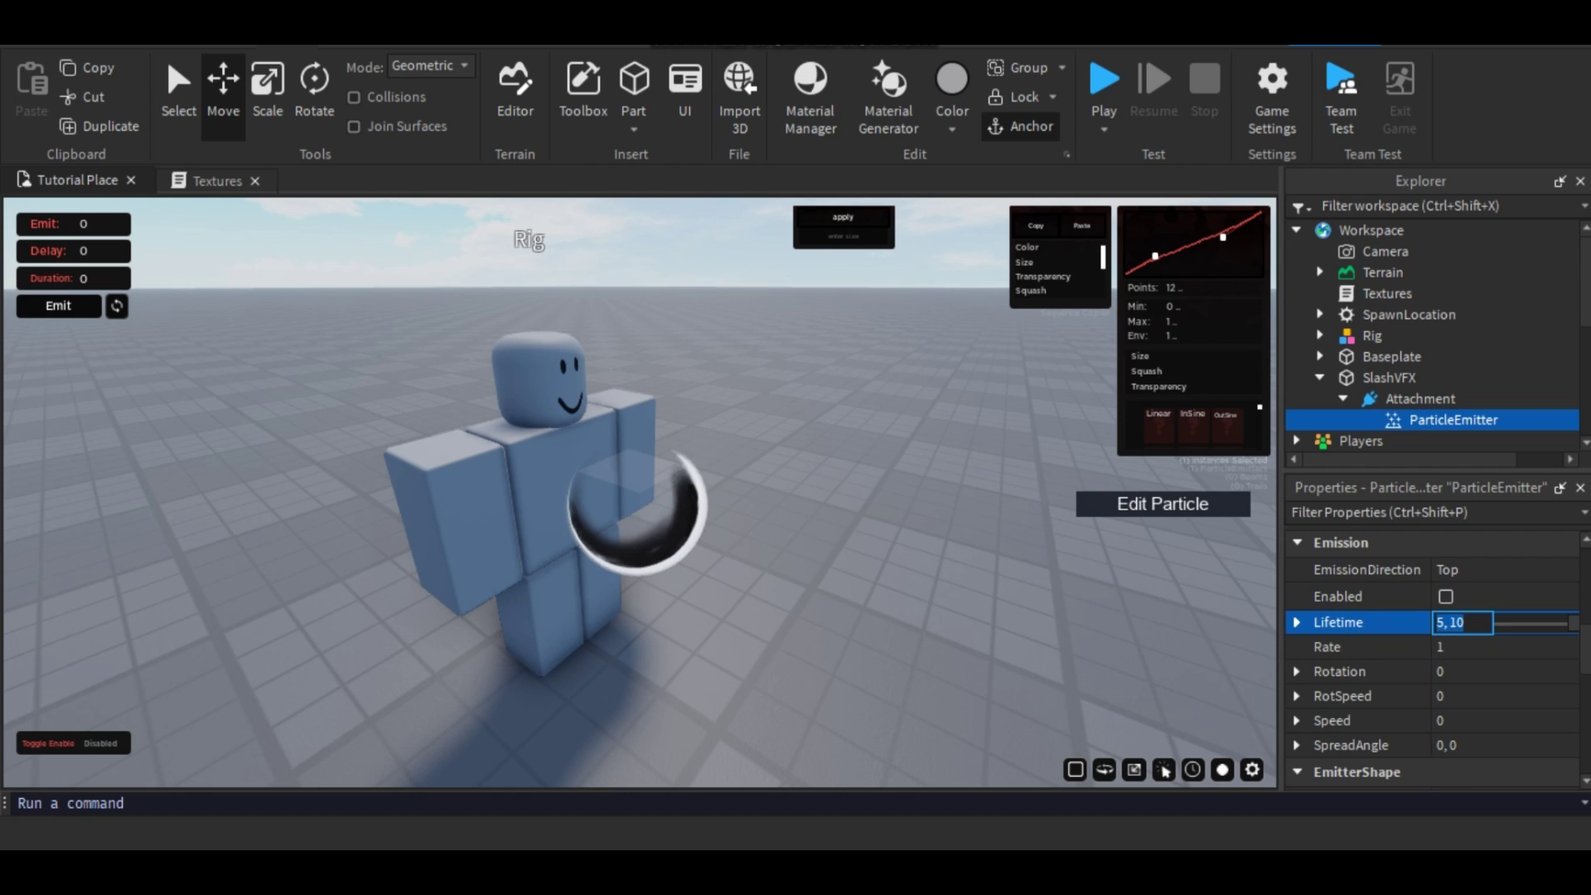
text(1.2)
key(Return)
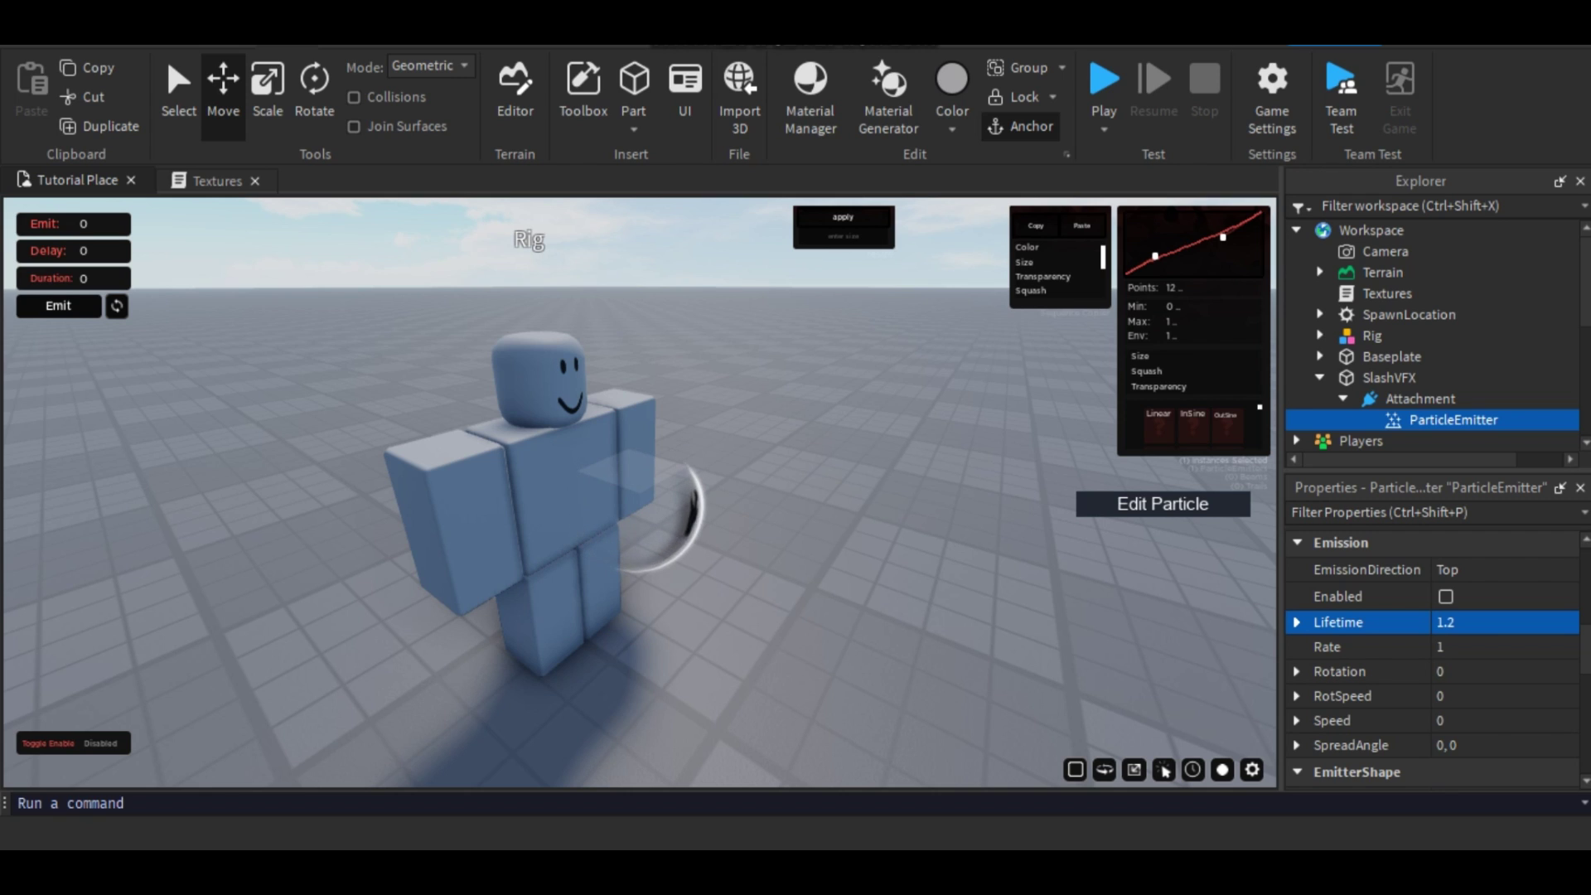
- Try shorter Lifetime values of 0.5 and 0.25 on the ParticleEmitter
click(1462, 623)
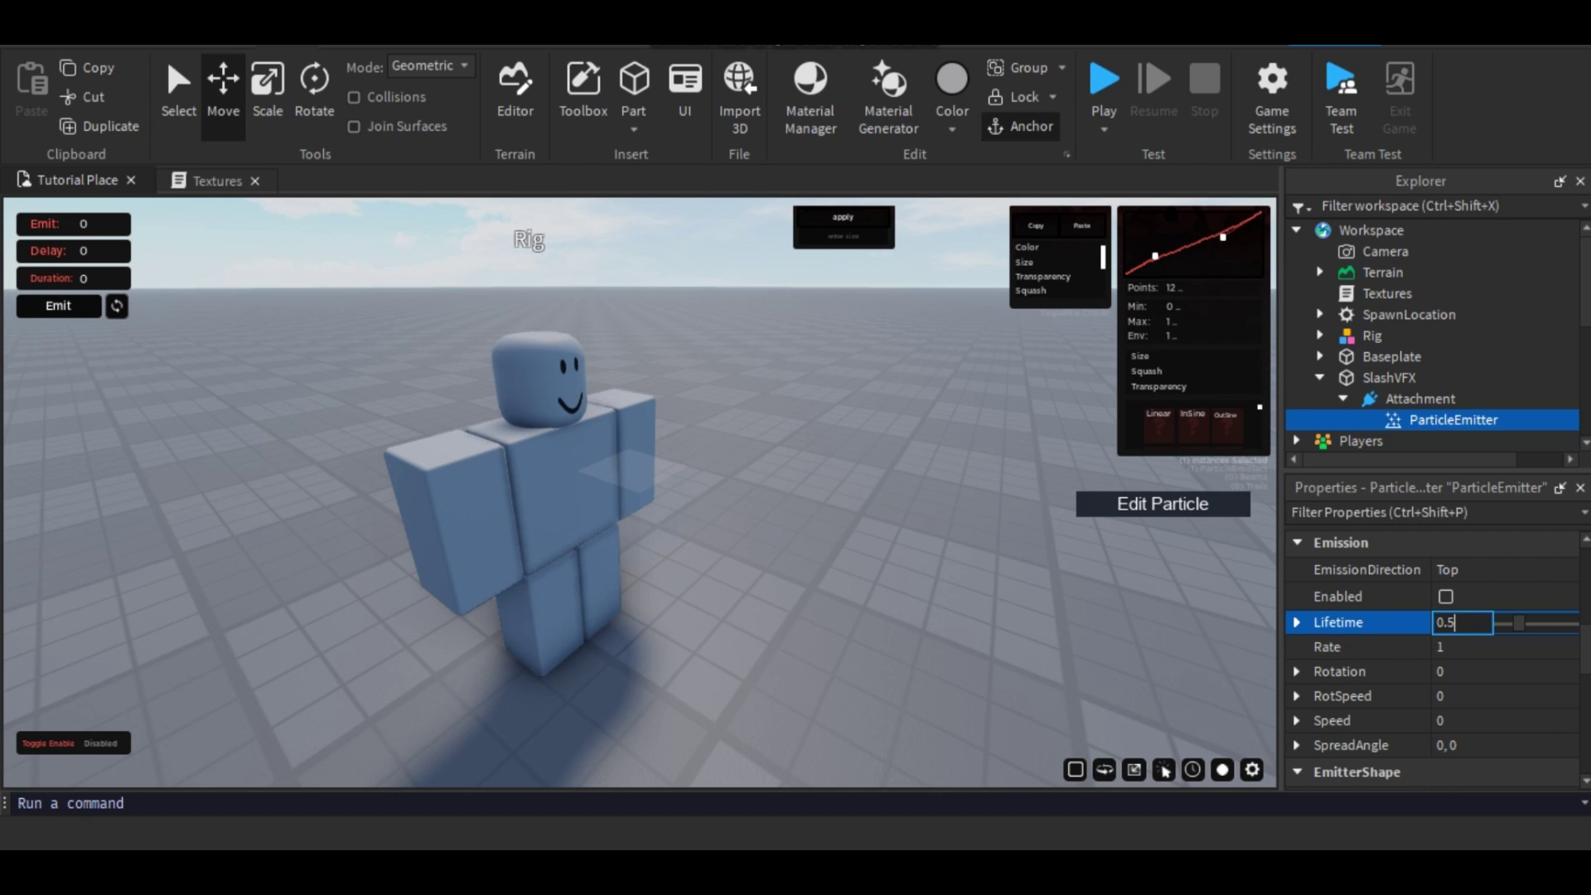
text(0.5)
key(Return)
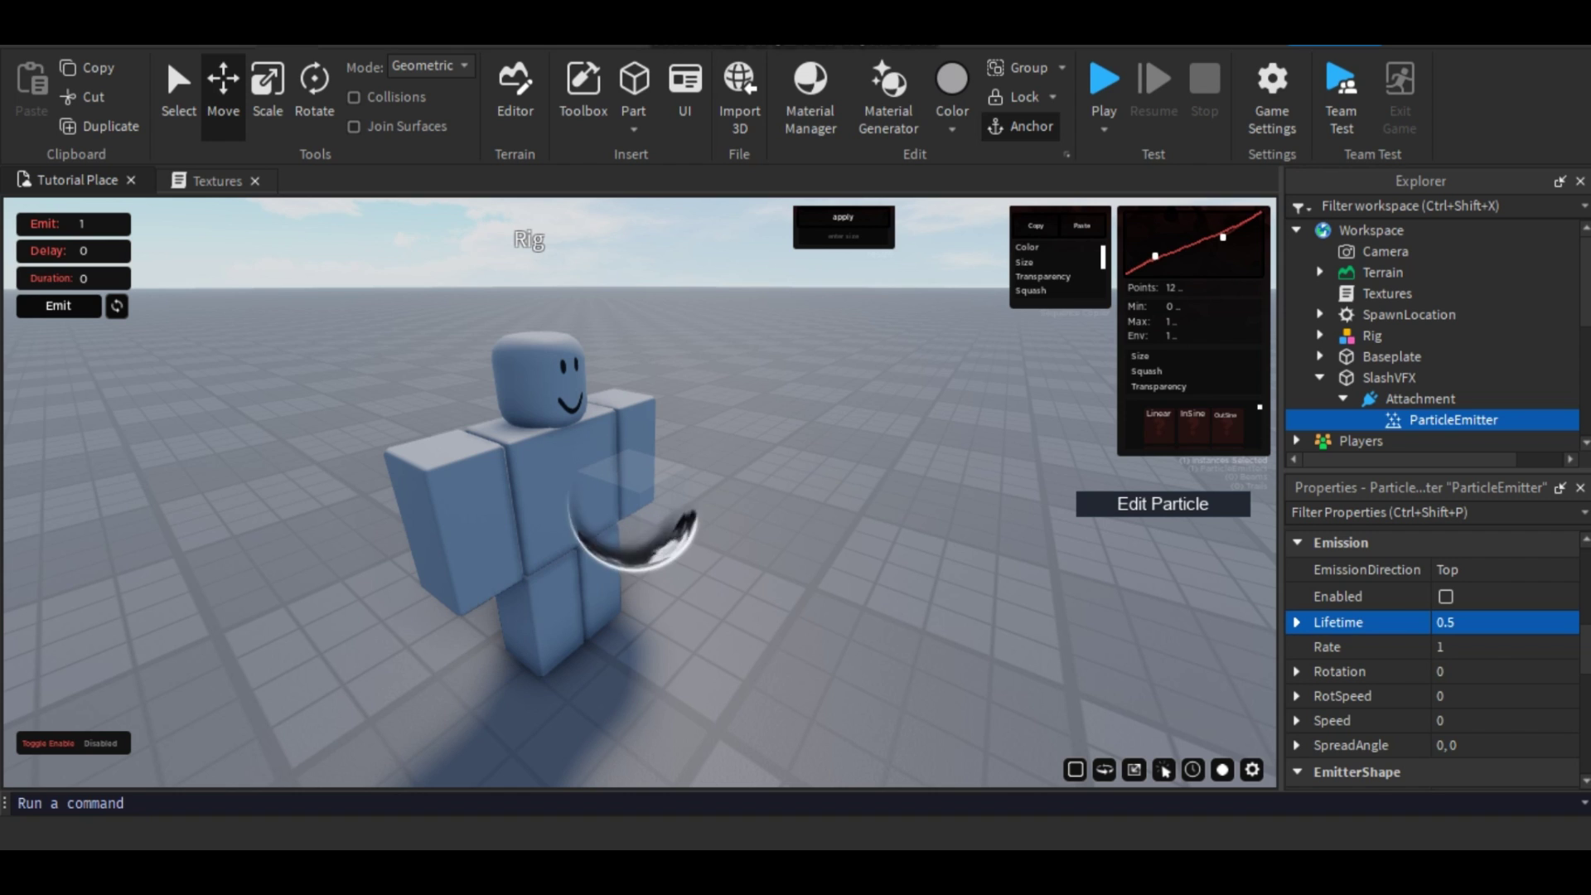
double_click(1450, 622)
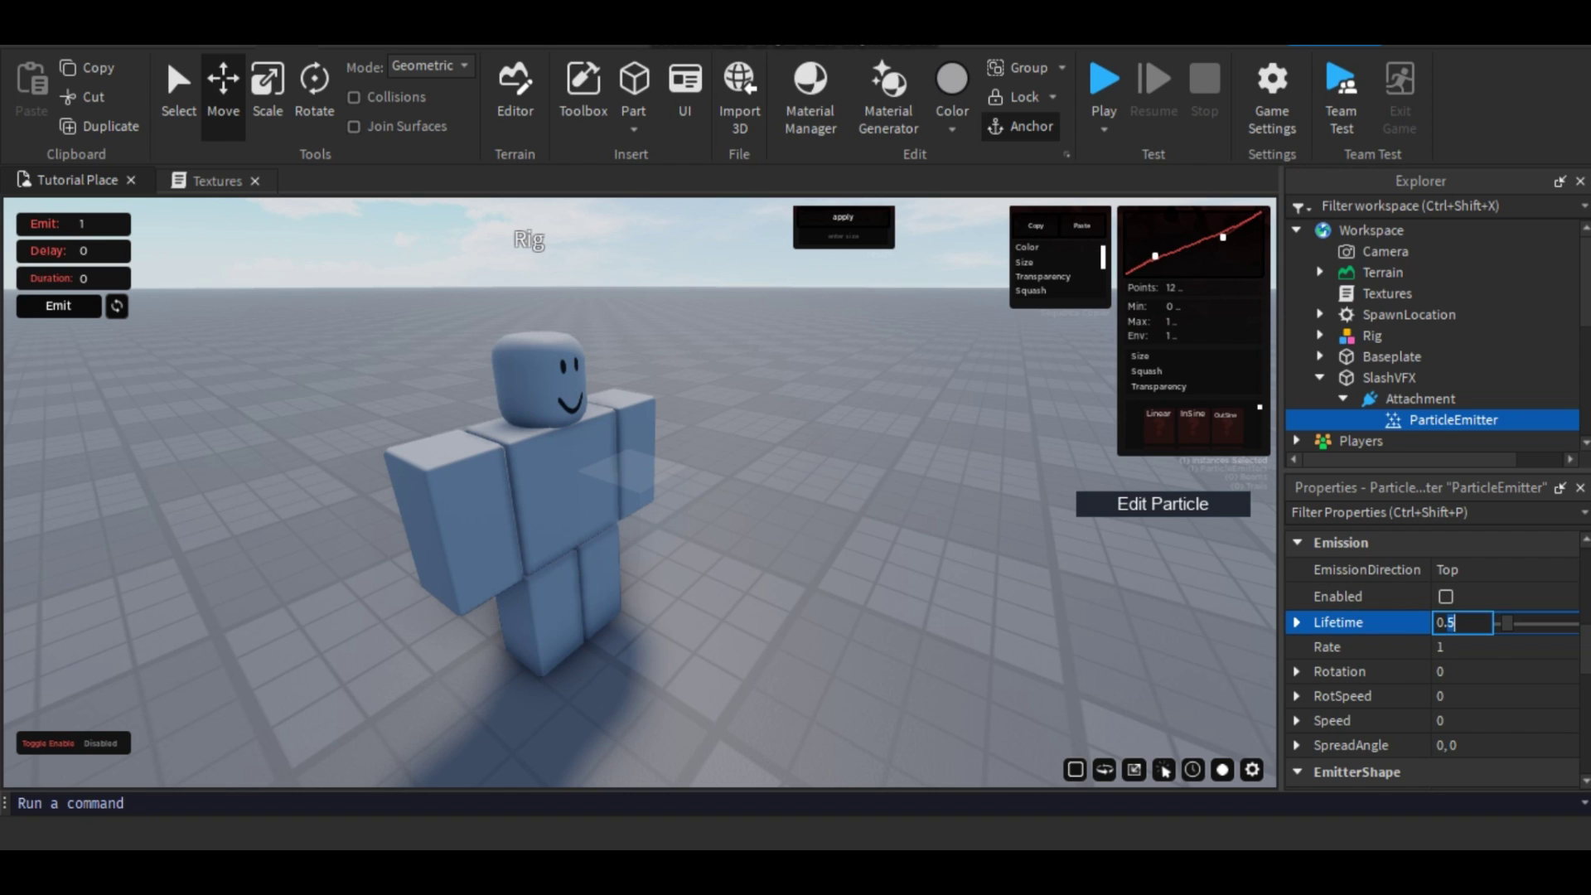
text(0.25)
key(Return)
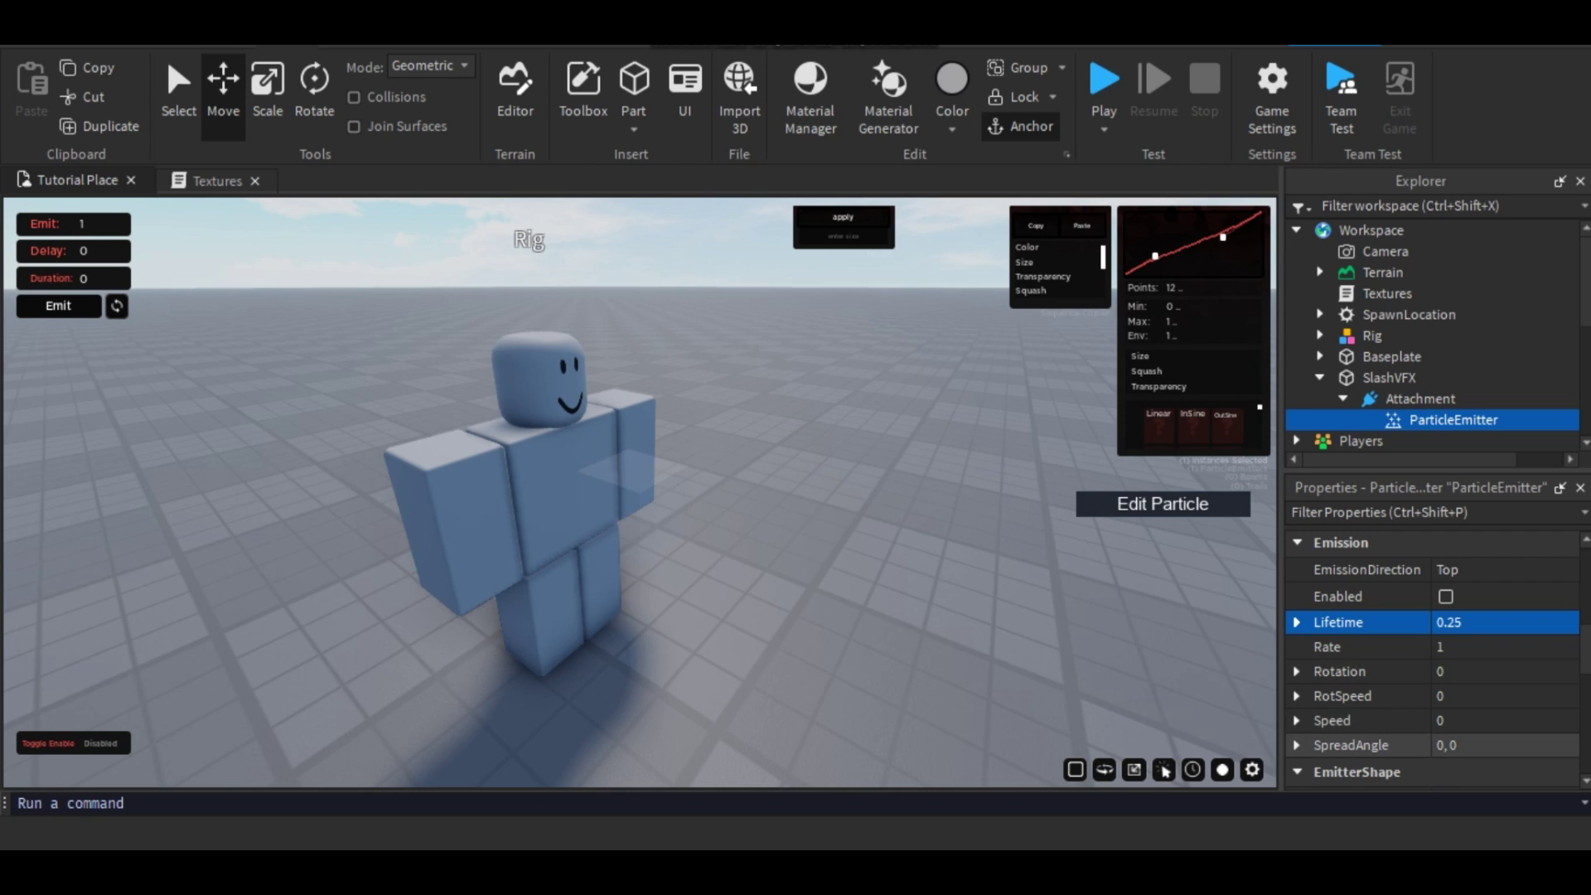
- Set the ParticleEmitter's RotSpeed to -400 and its Rotation to 90
click(1462, 721)
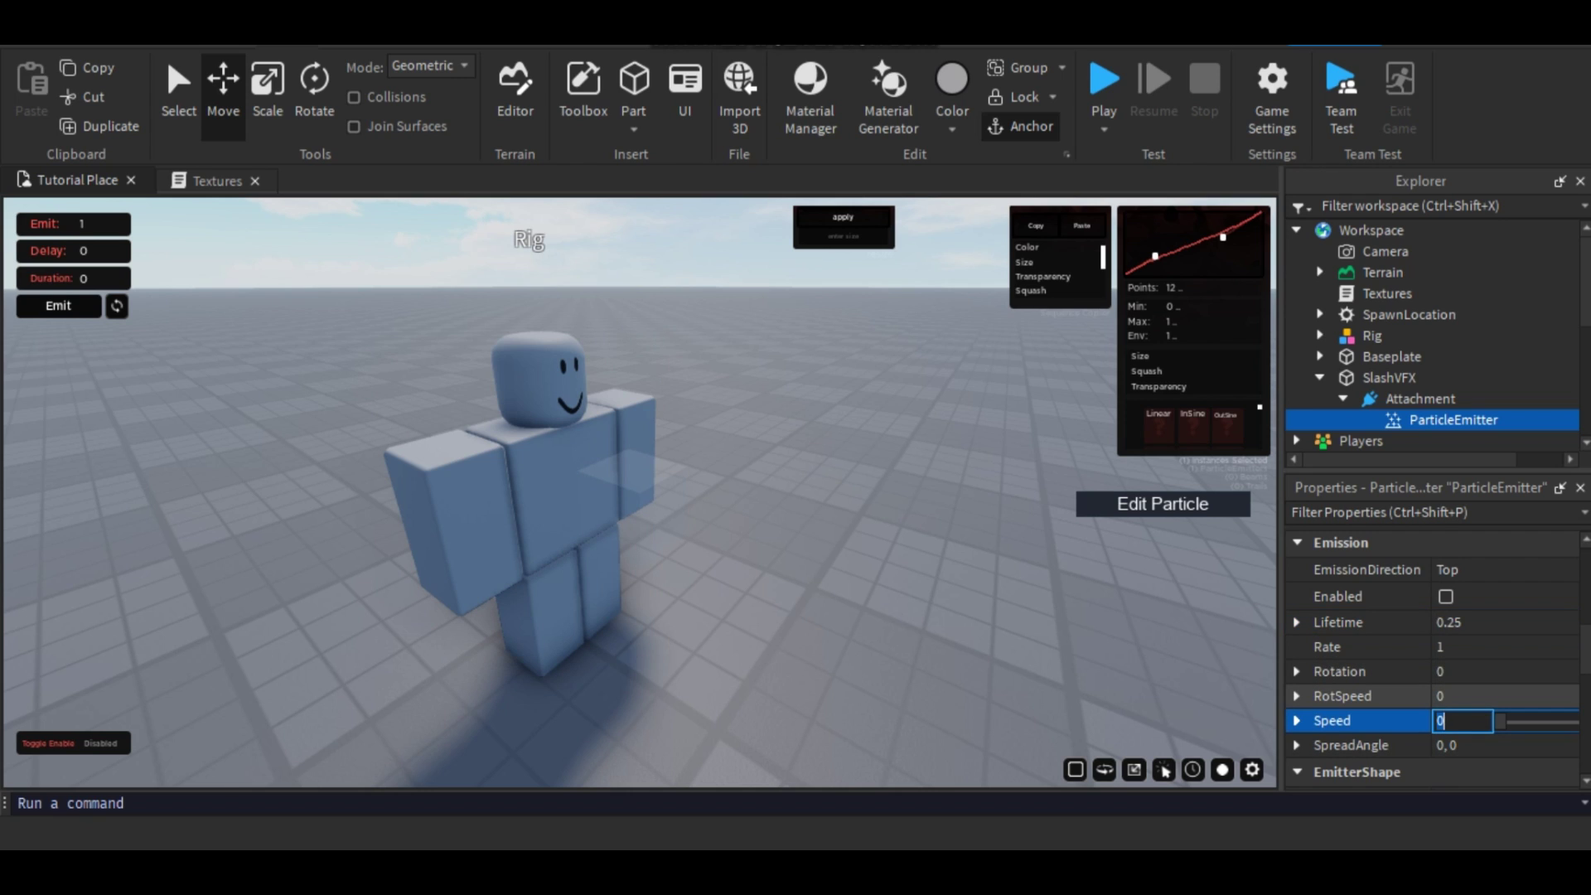
click(1462, 696)
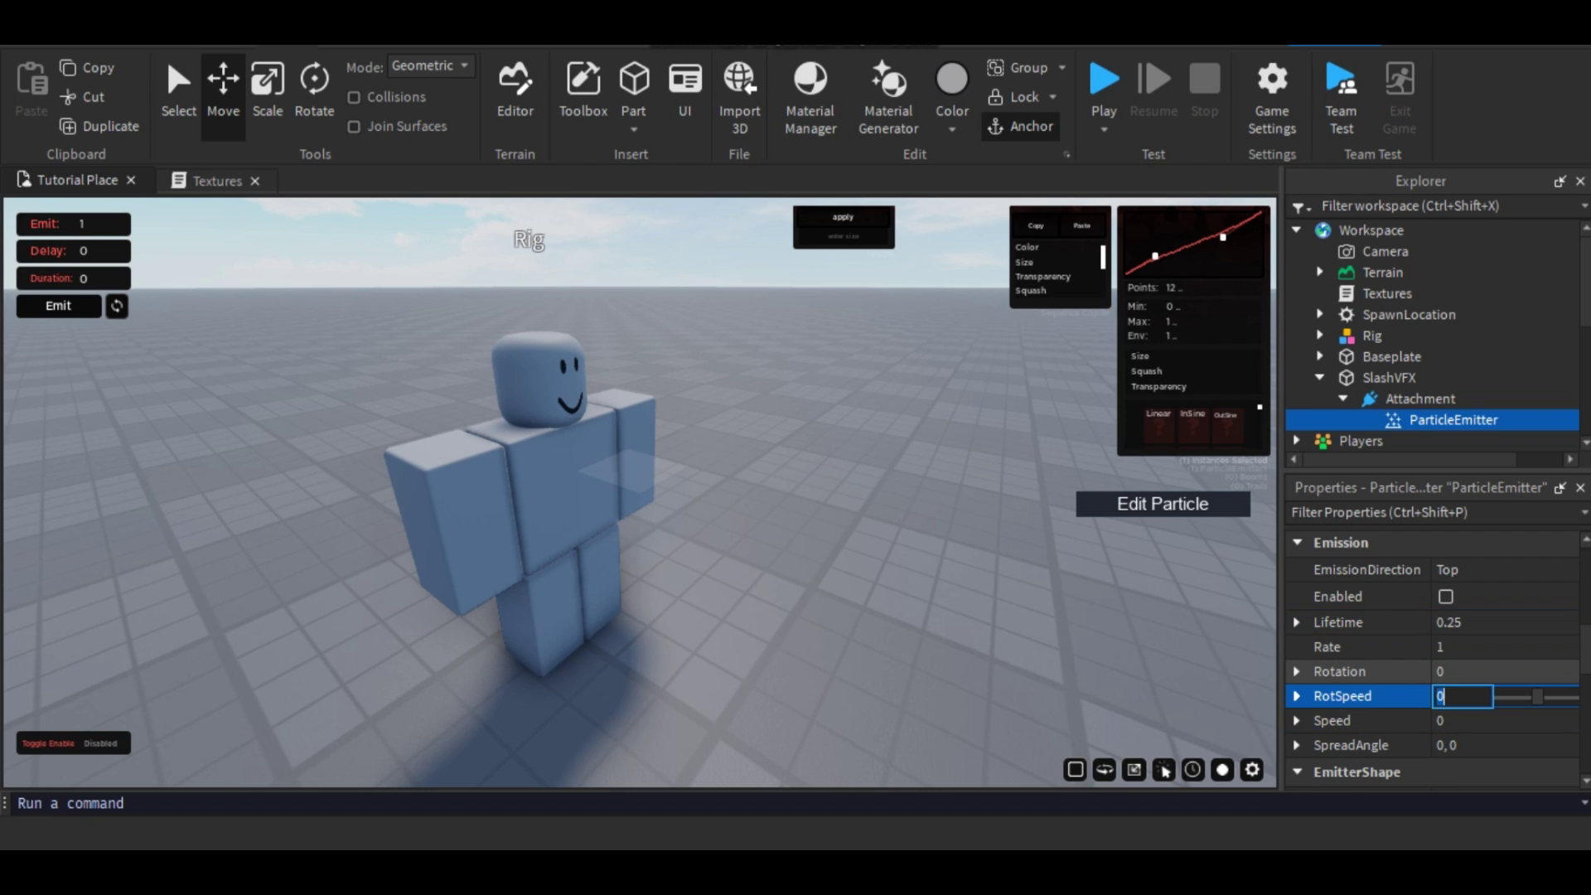
click(1462, 673)
click(1462, 696)
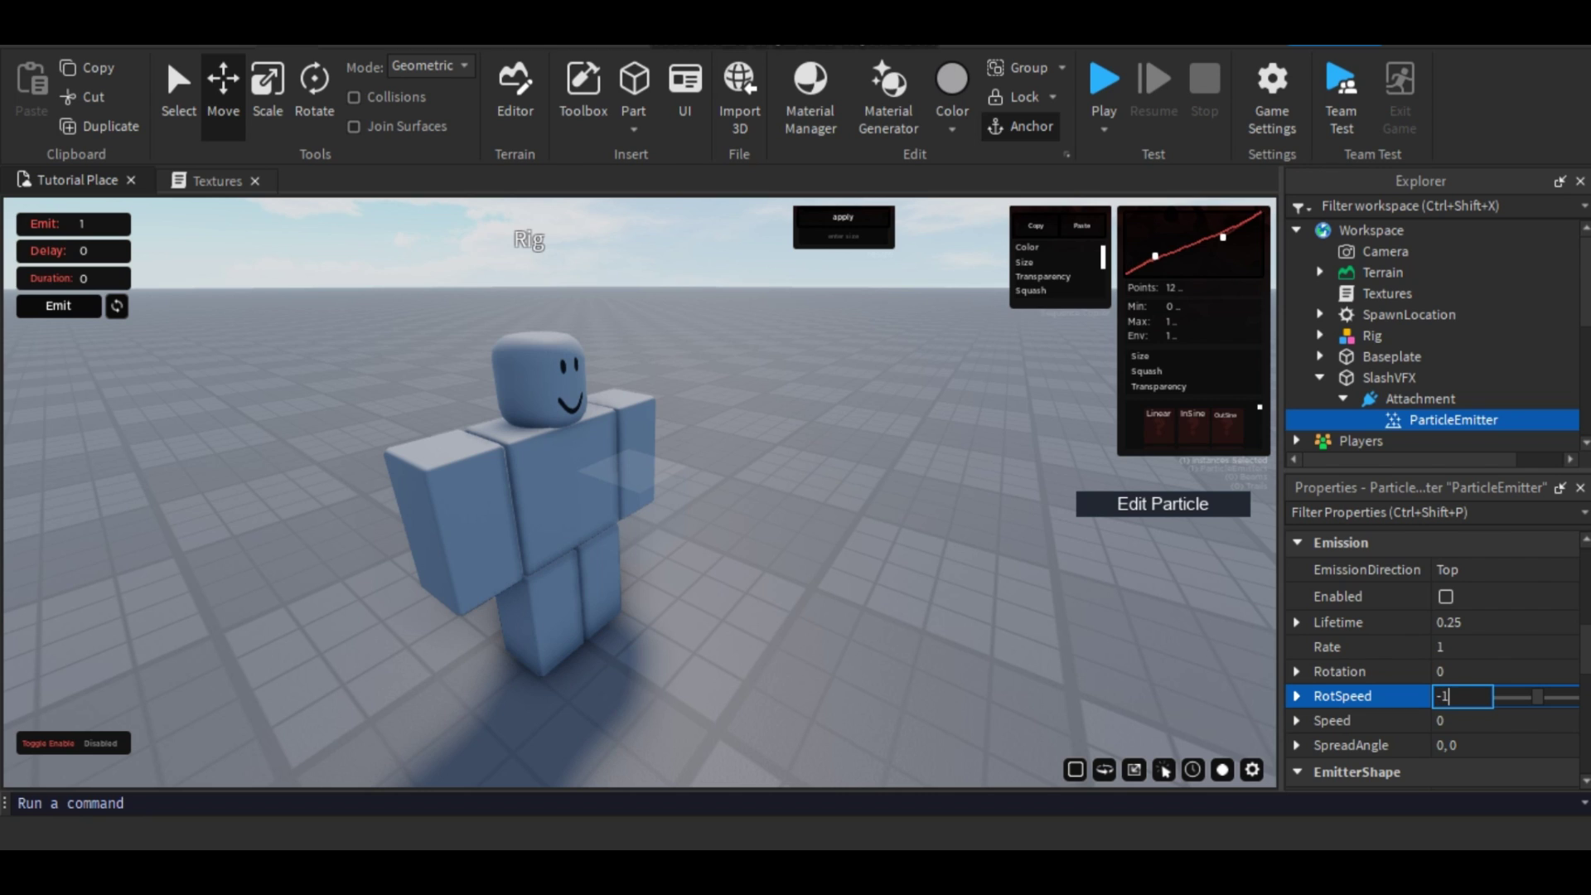
key(ctrl+4)
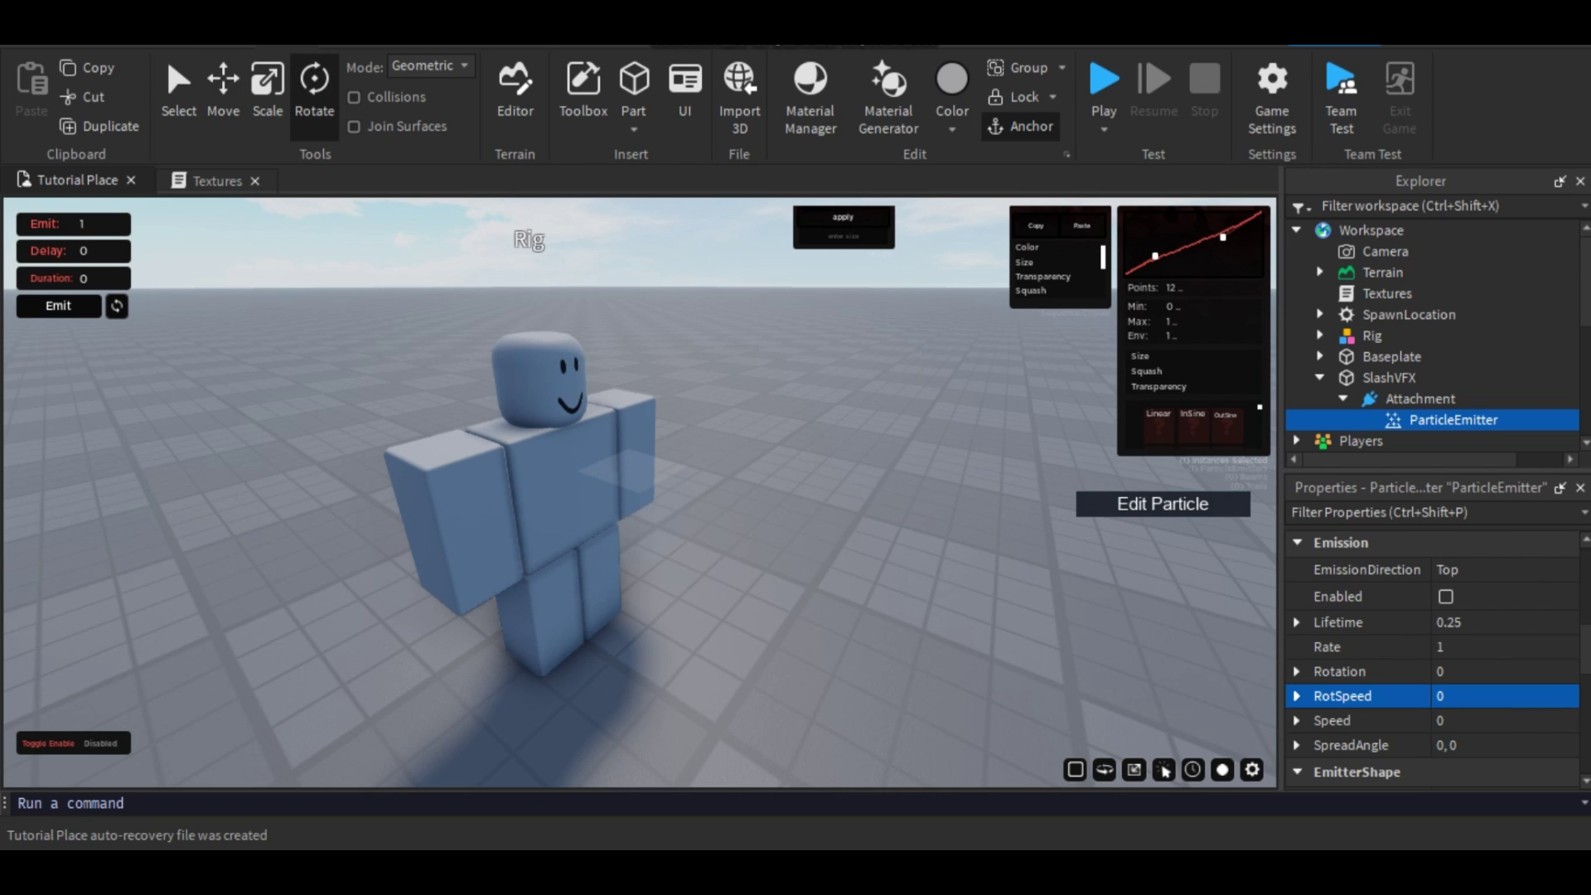
click(1462, 696)
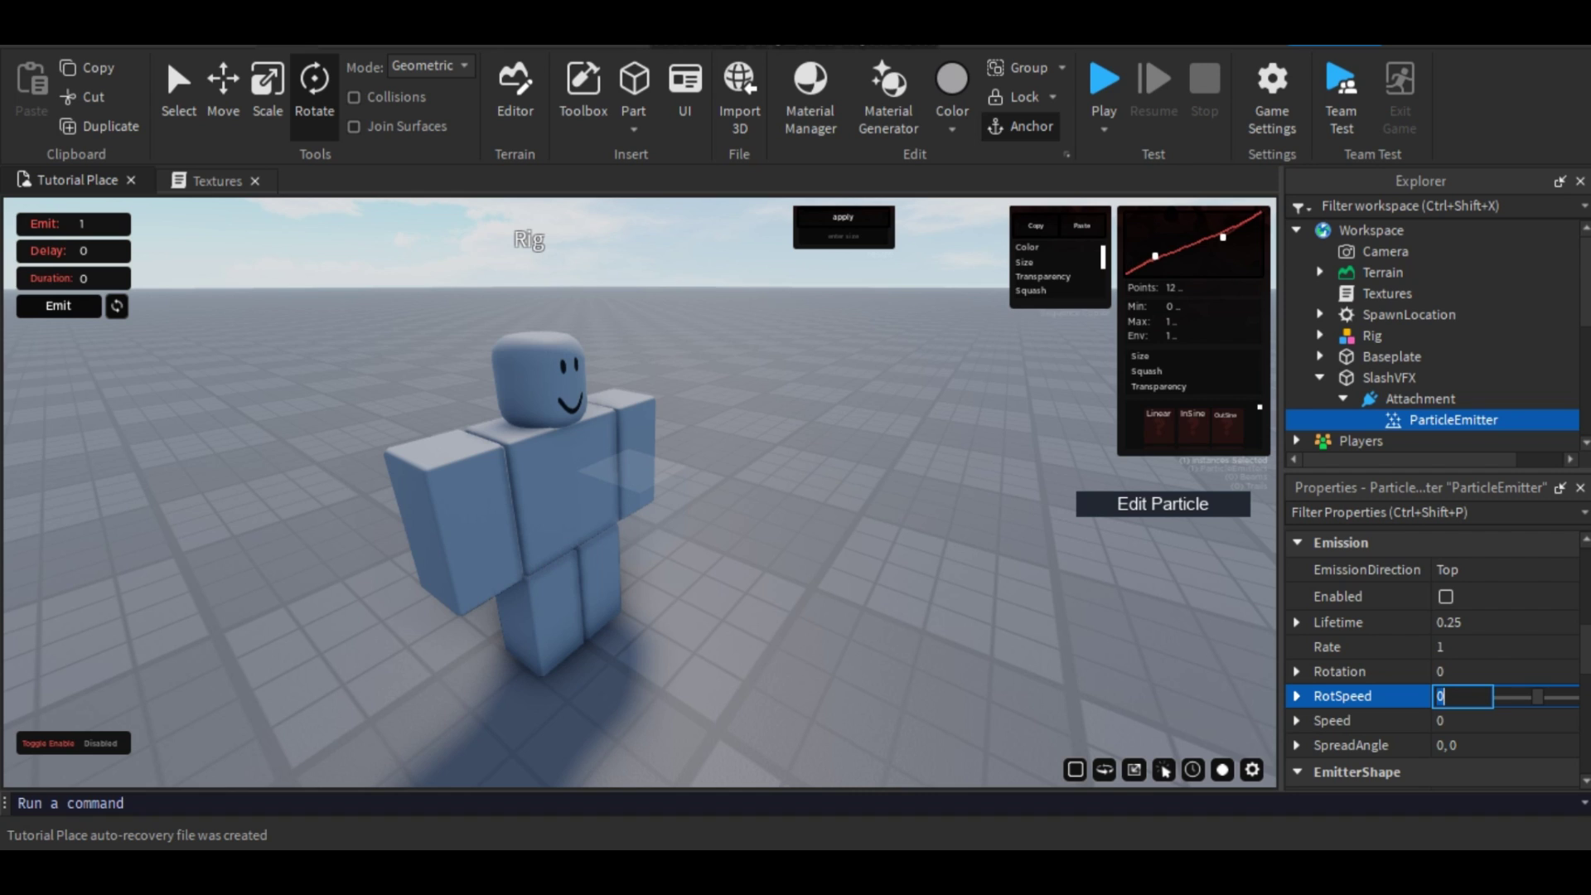
key(Return)
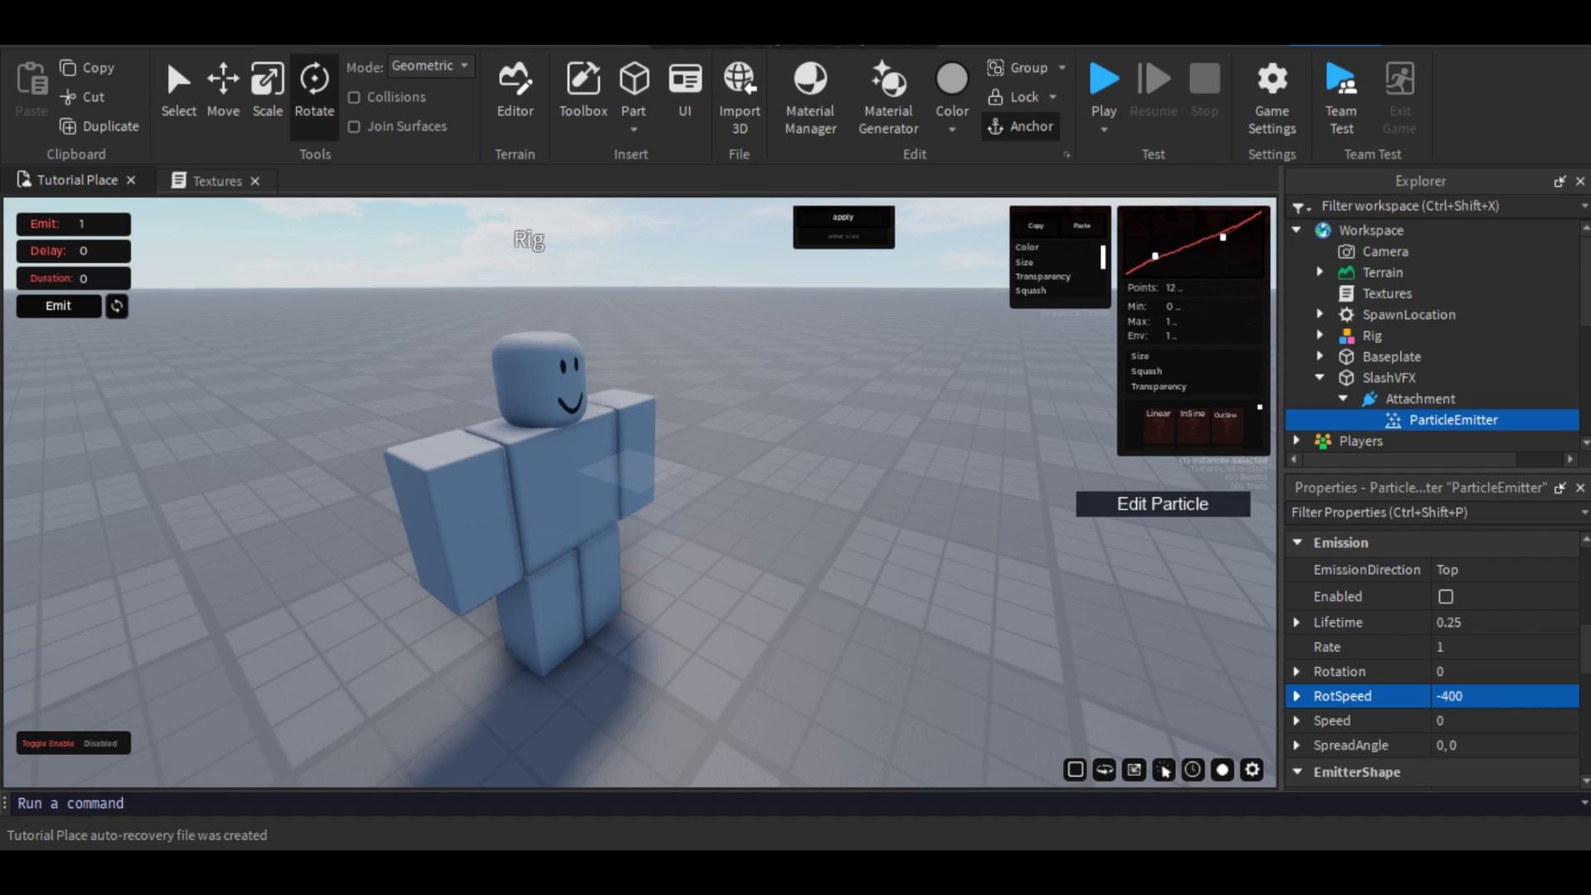
click(1462, 672)
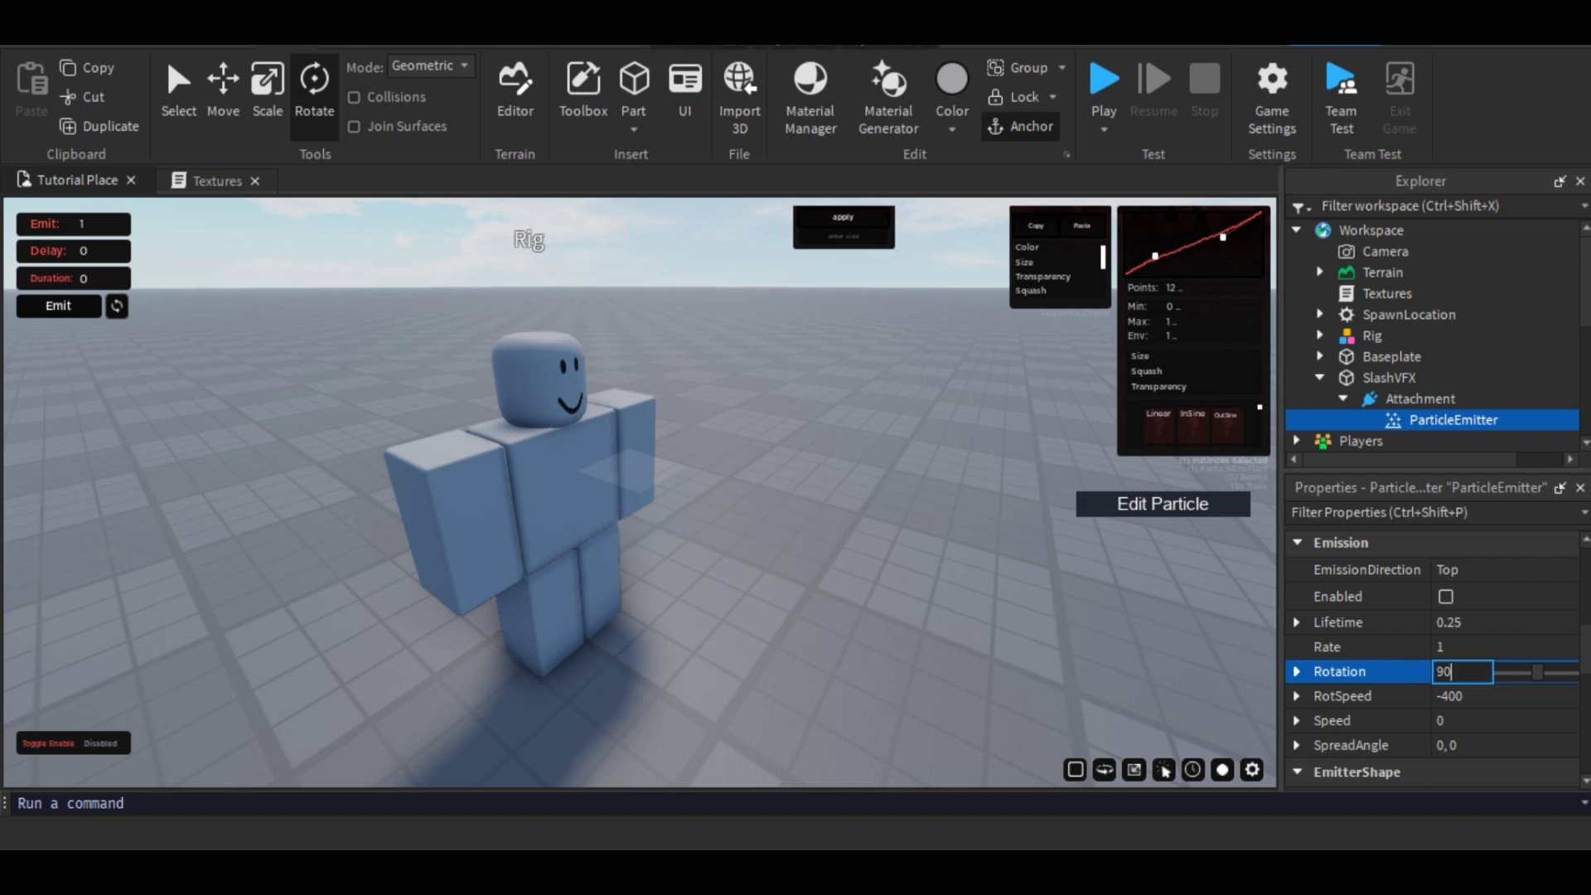
key(Return)
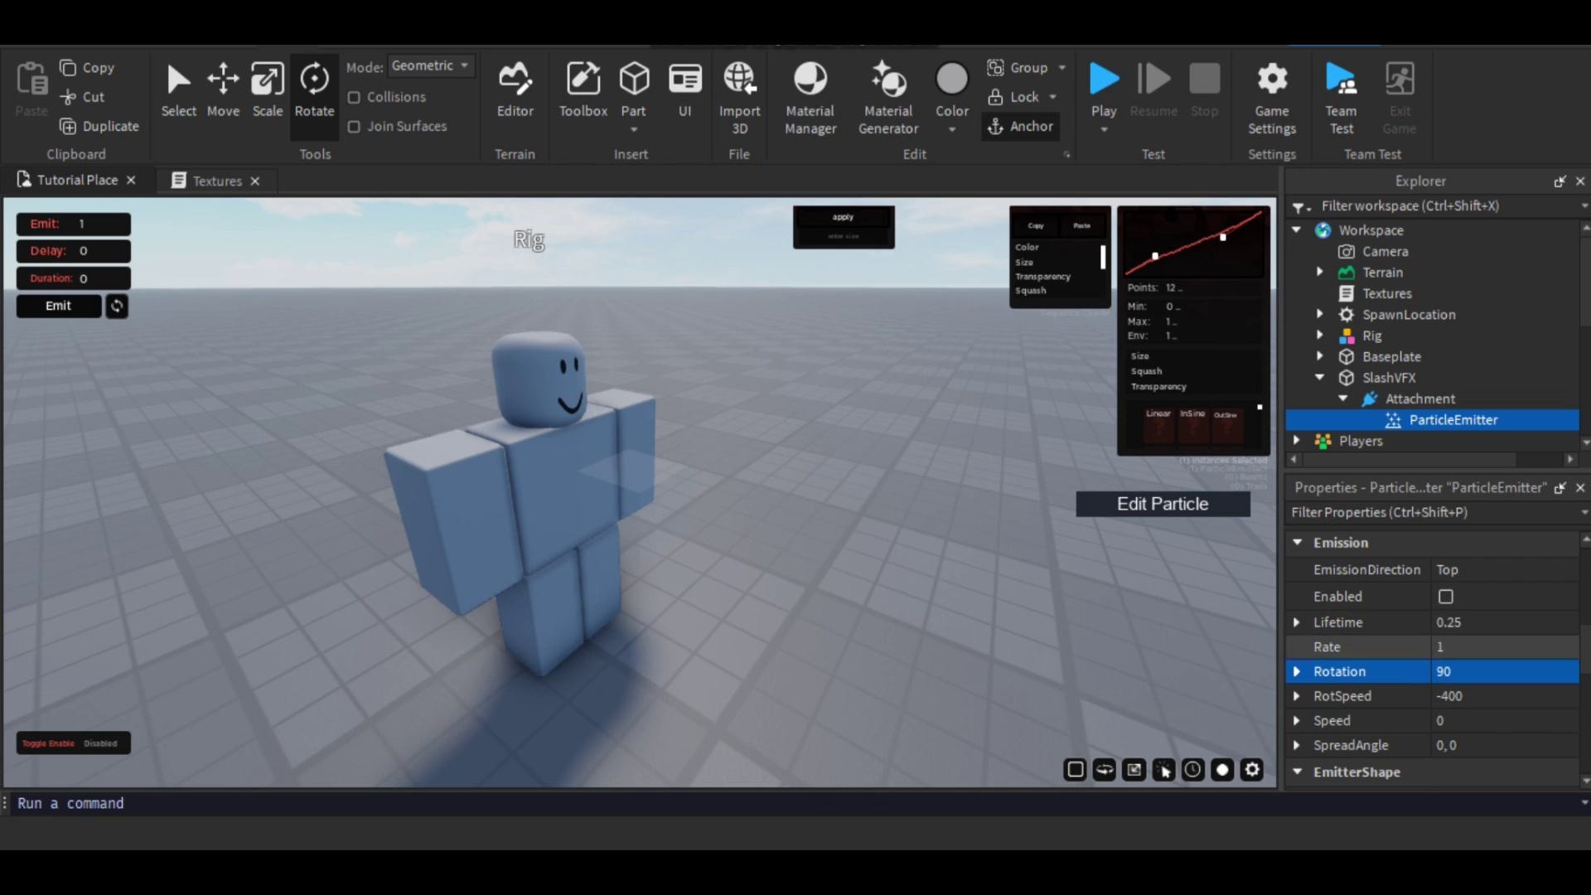
- Set the ParticleEmitter's Lifetime to 0.3
click(1462, 721)
double_click(1457, 622)
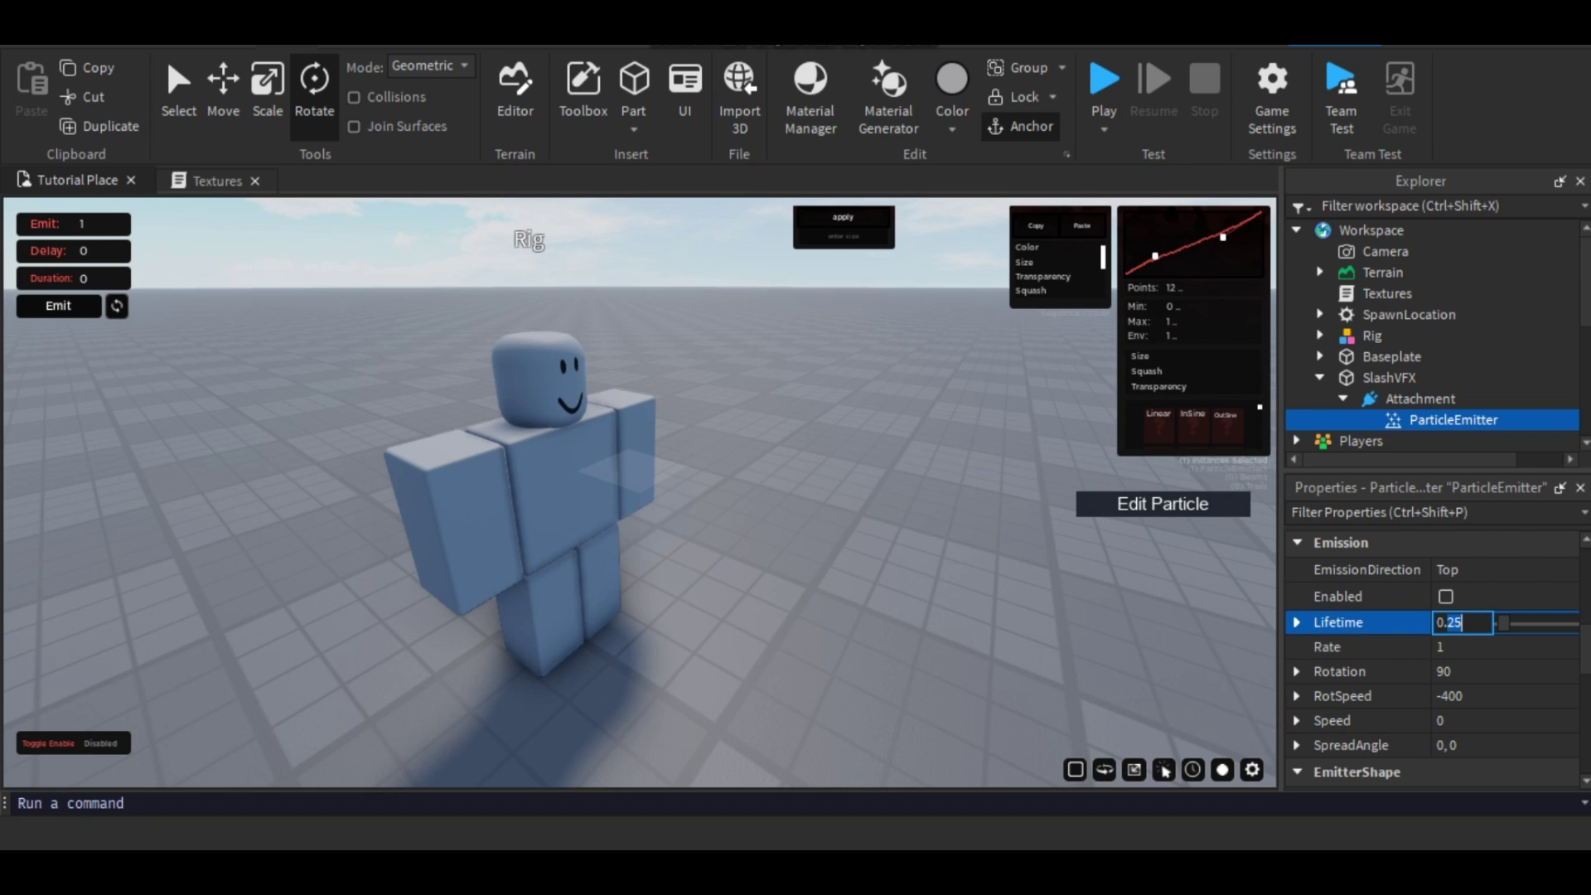
text(3)
key(Return)
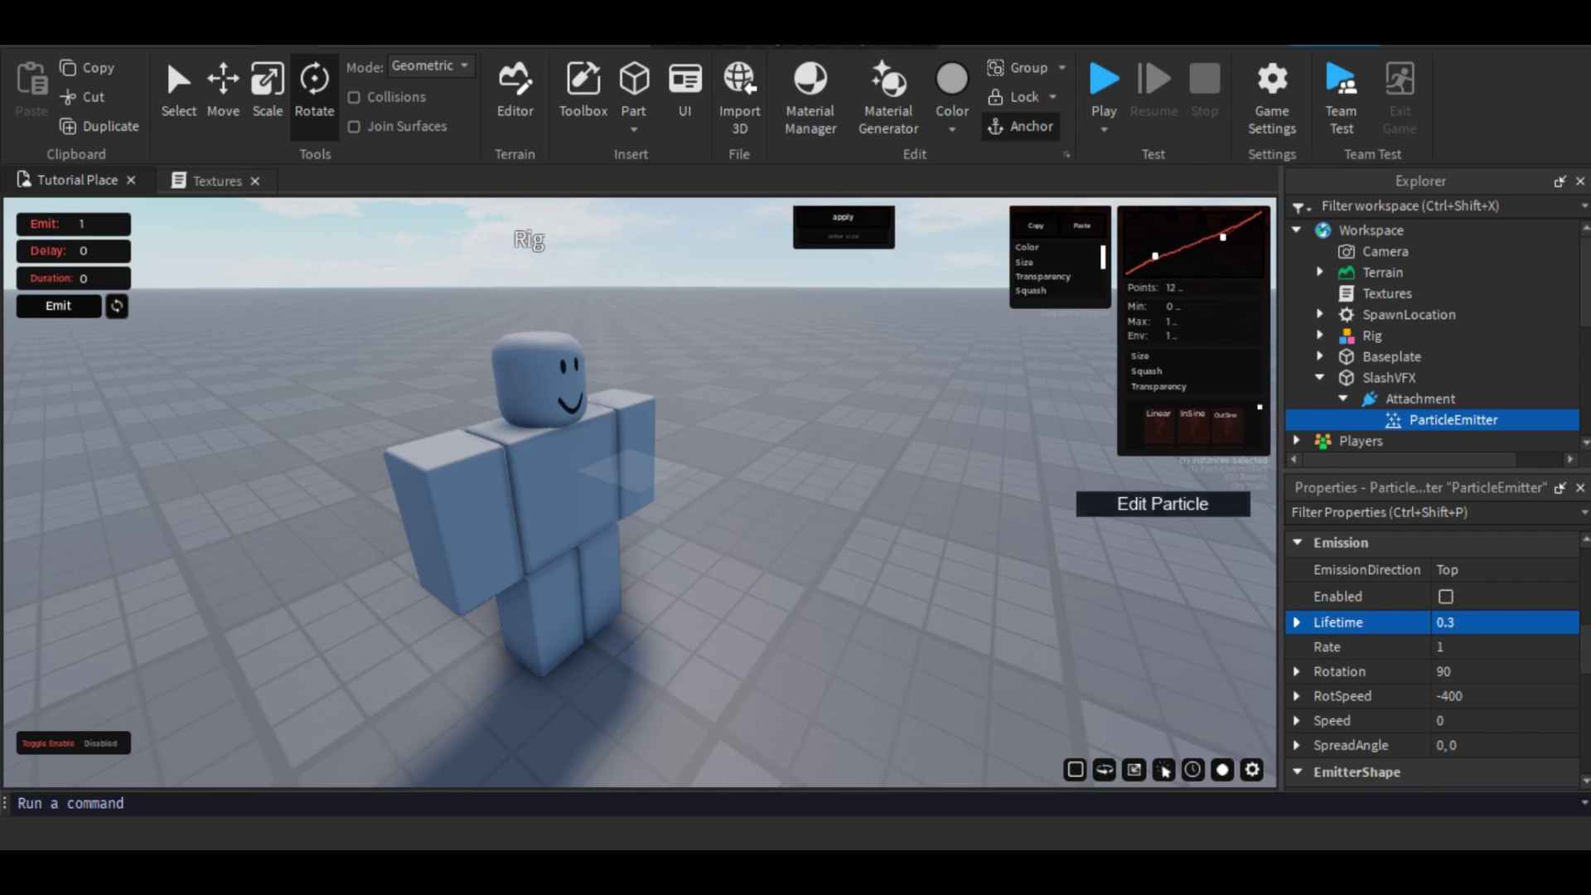
- Set the ParticleEmitter's LightEmission to 1
scroll(1409, 648, up, 5)
click(1452, 624)
click(1453, 599)
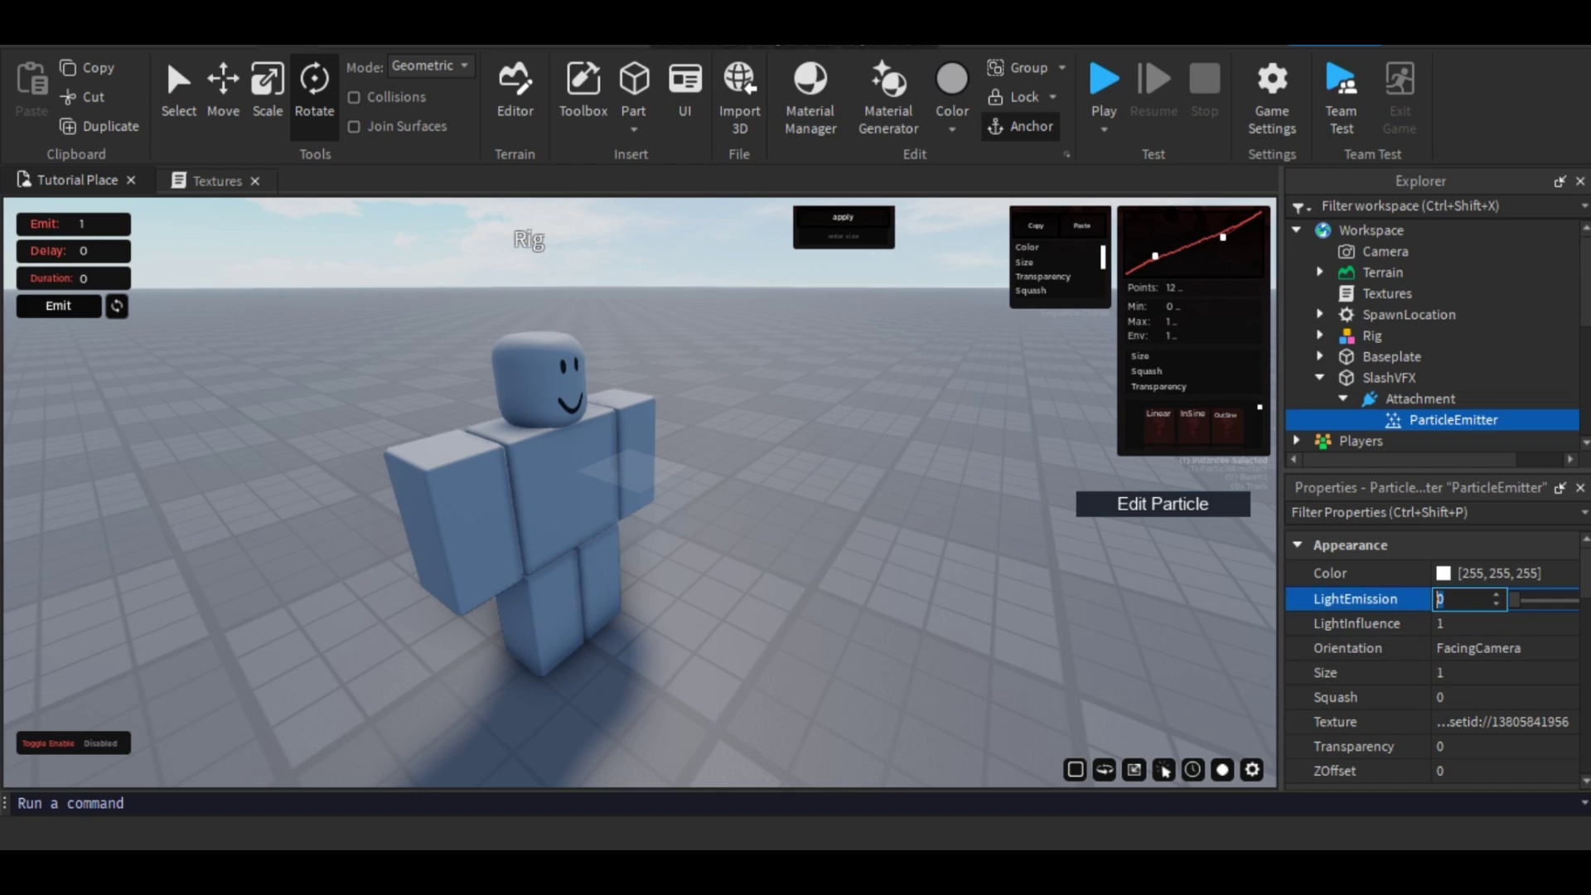
text(1)
key(Return)
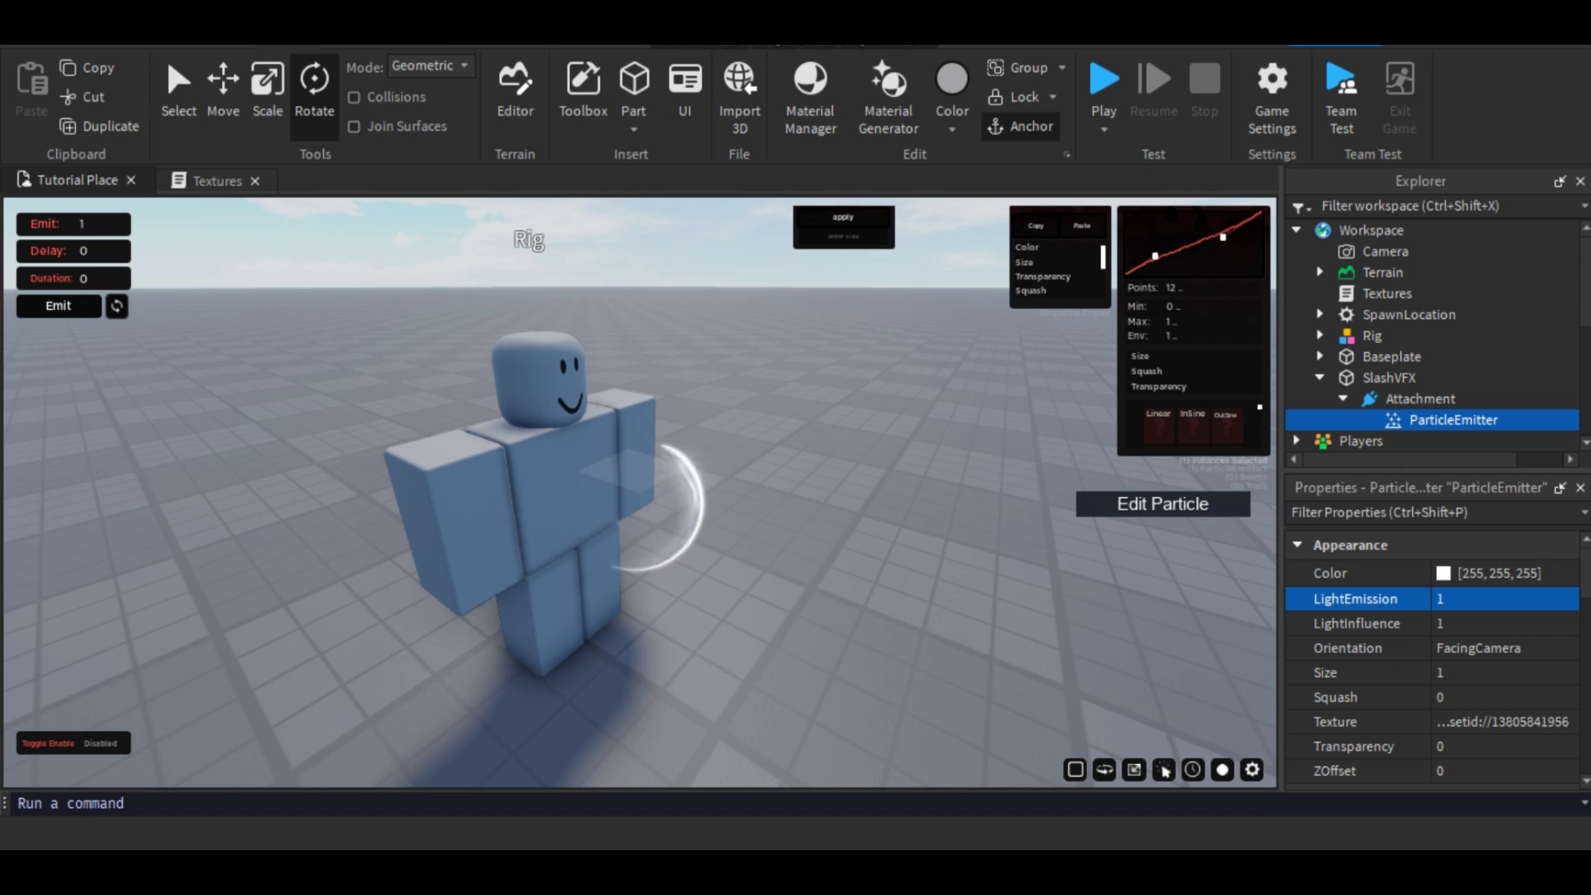
- Change the ParticleEmitter's Color to purple, RGB 170, 85, 255
click(1454, 599)
click(1454, 574)
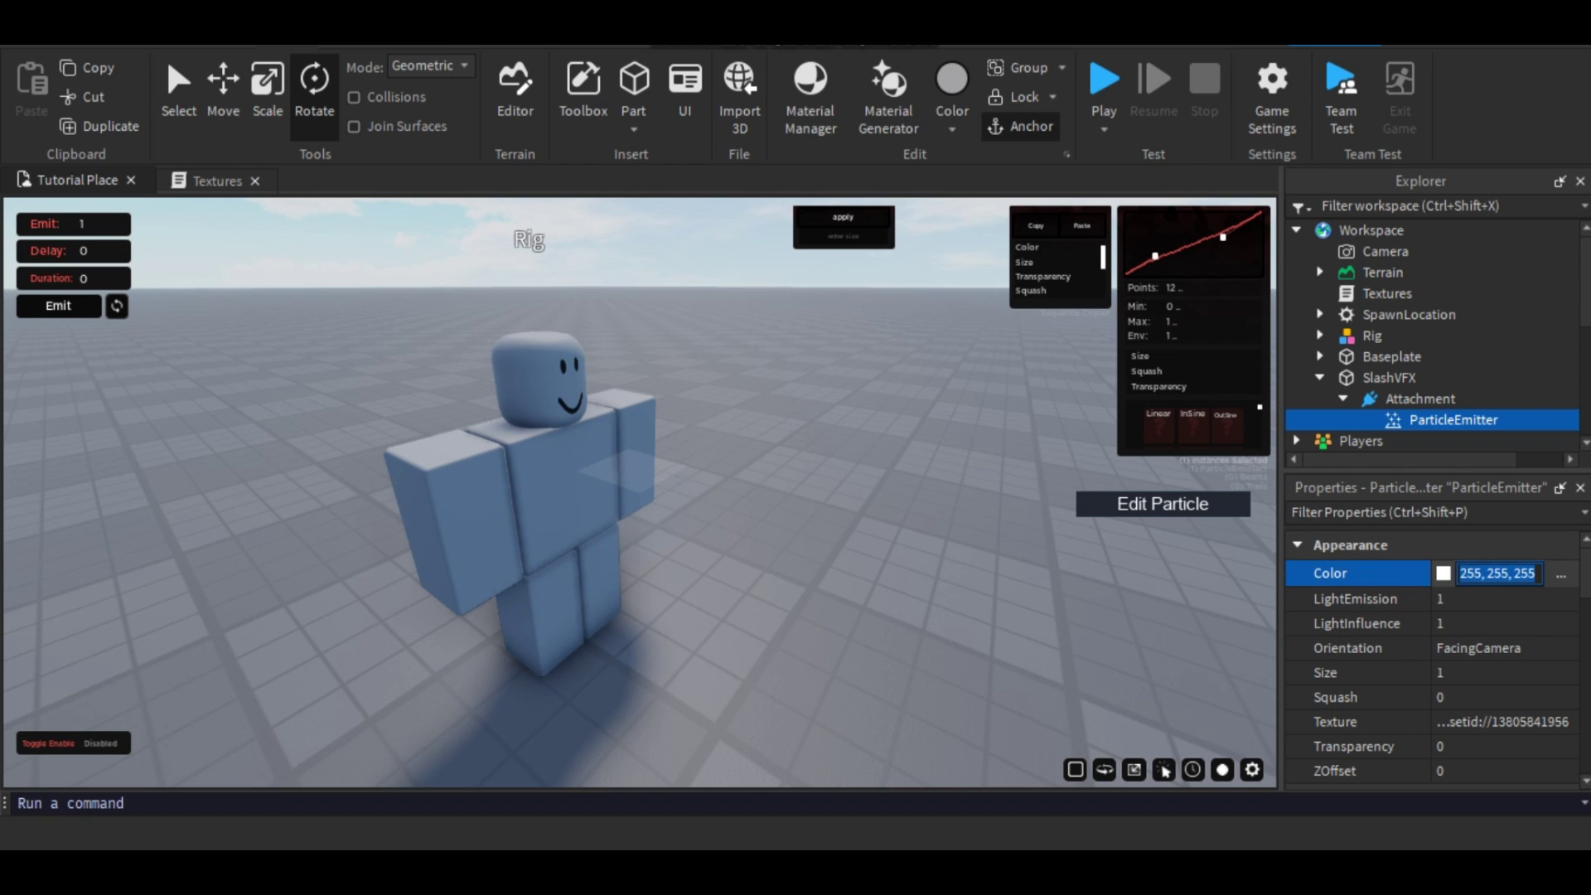
click(1444, 574)
drag(630, 184, 934, 189)
drag(1176, 384, 1152, 310)
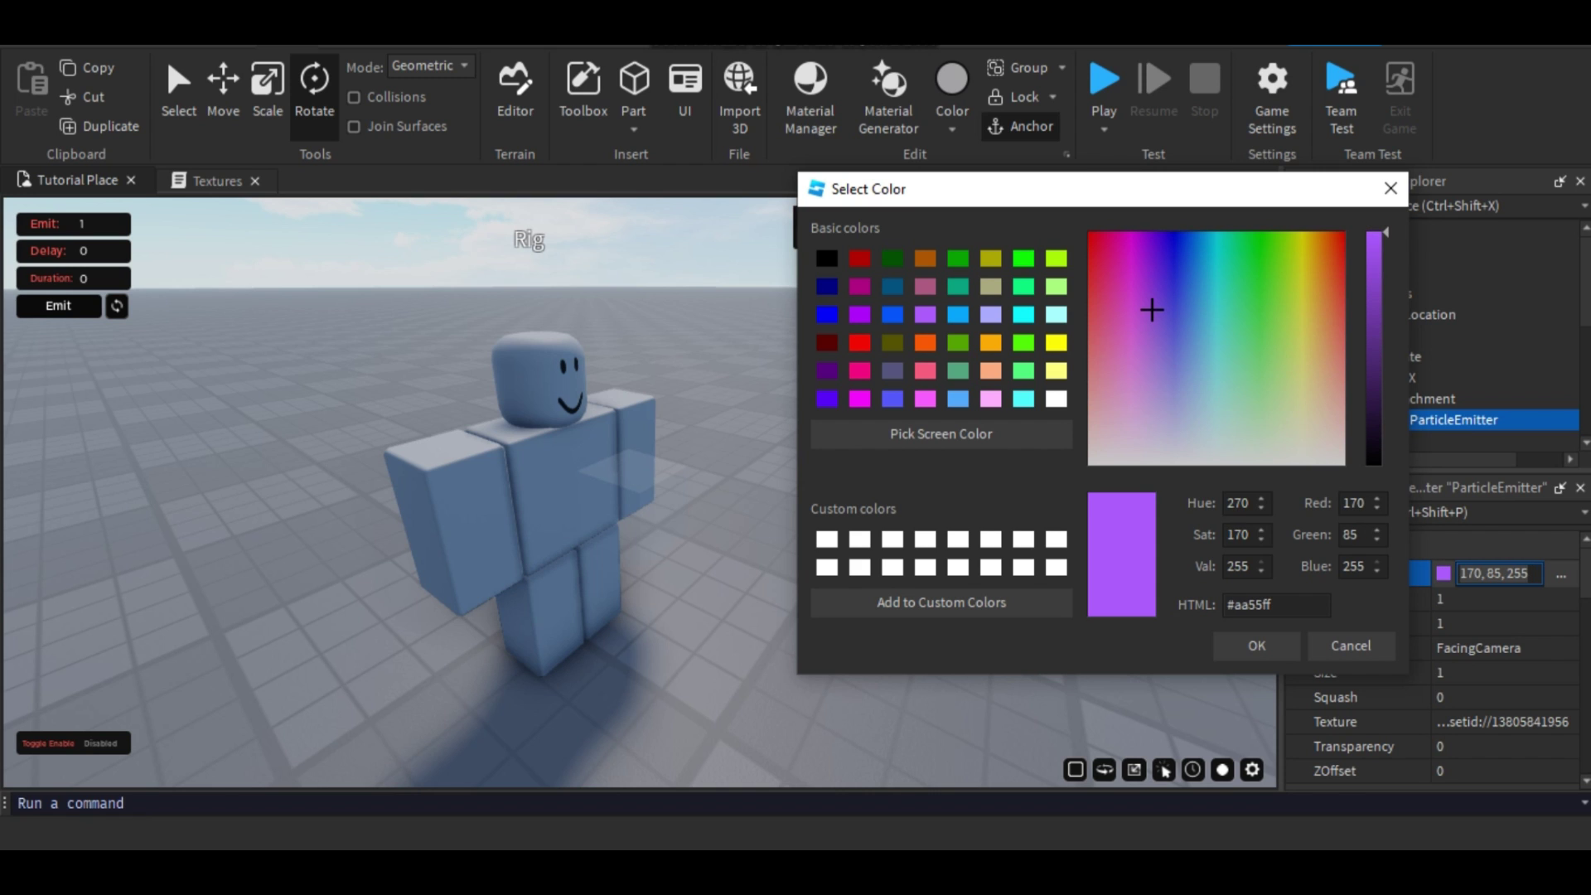
key(Return)
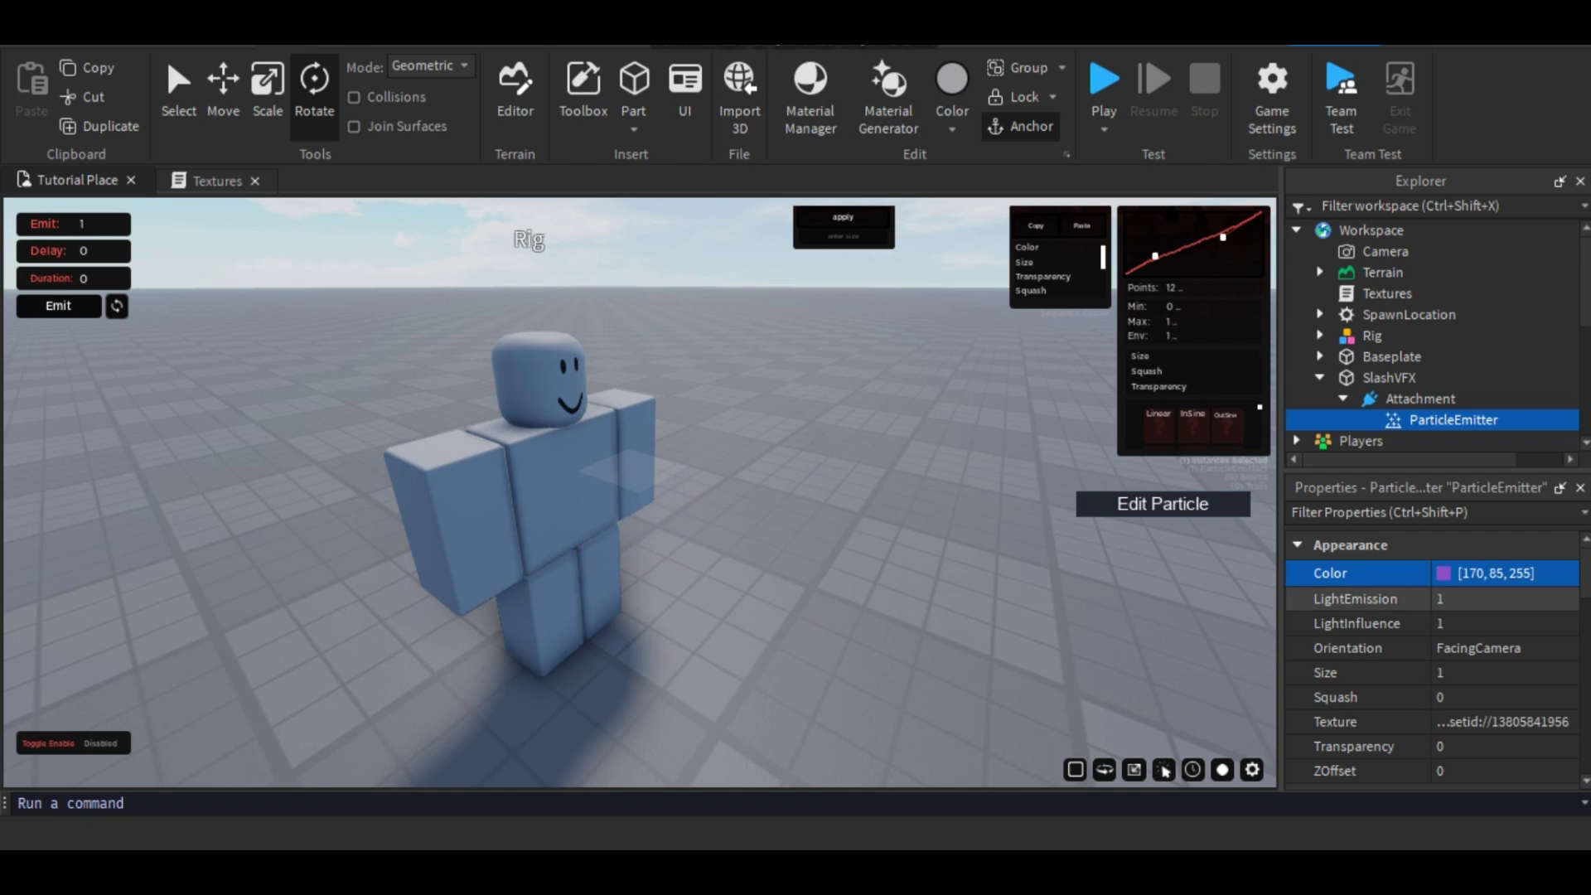
scroll(1438, 659, down, 6)
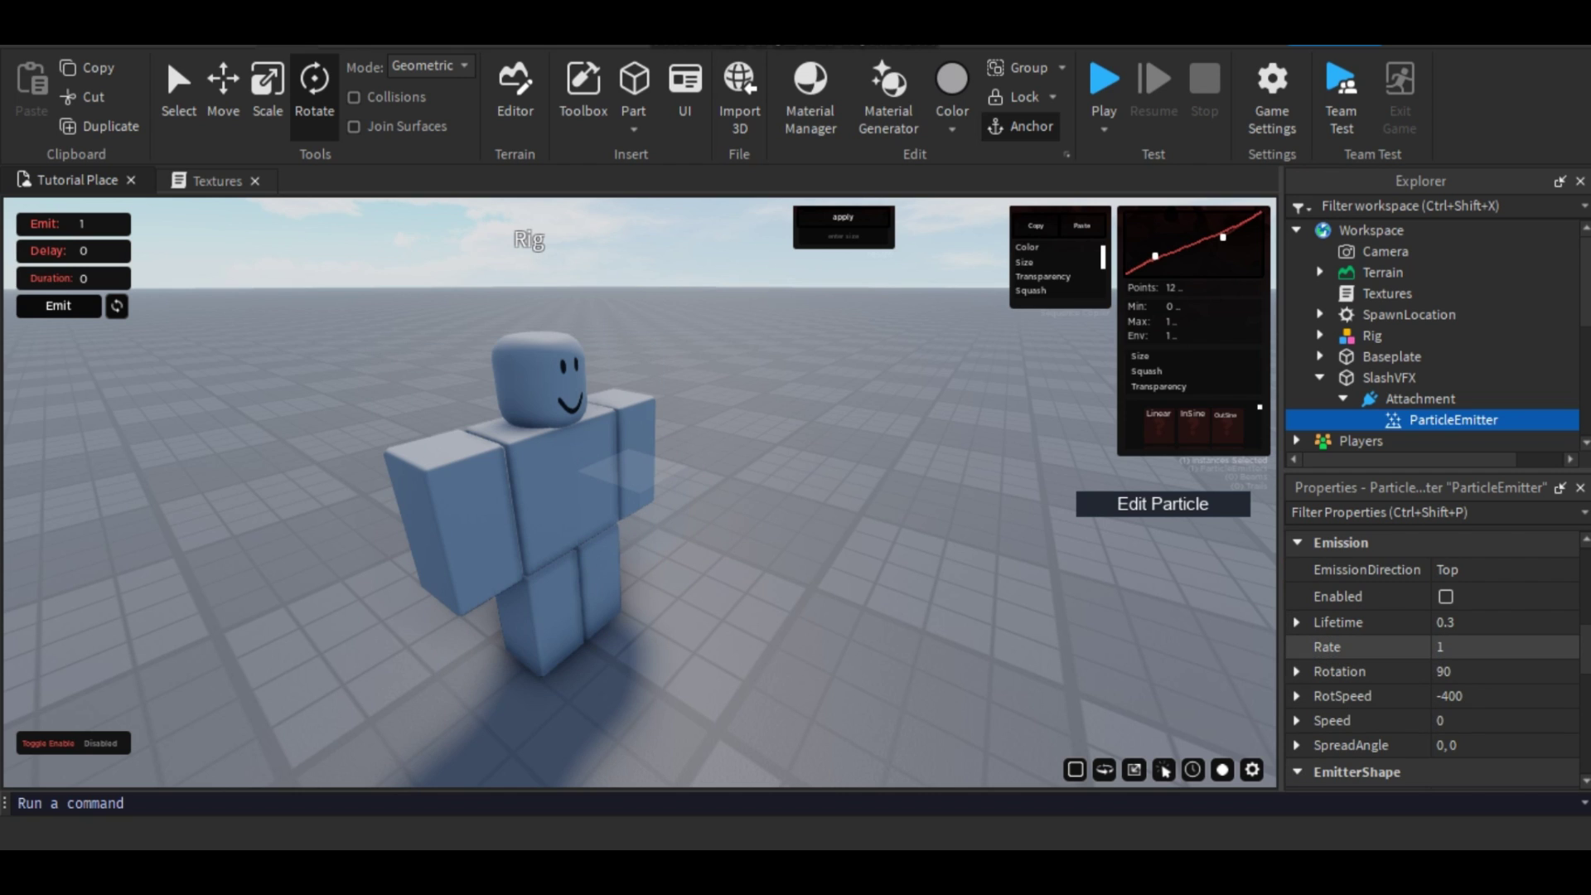
- Set the ParticleEmitter's Size to 7 and emit the particle to preview the slash
scroll(1438, 746, down, 1)
scroll(1438, 746, up, 4)
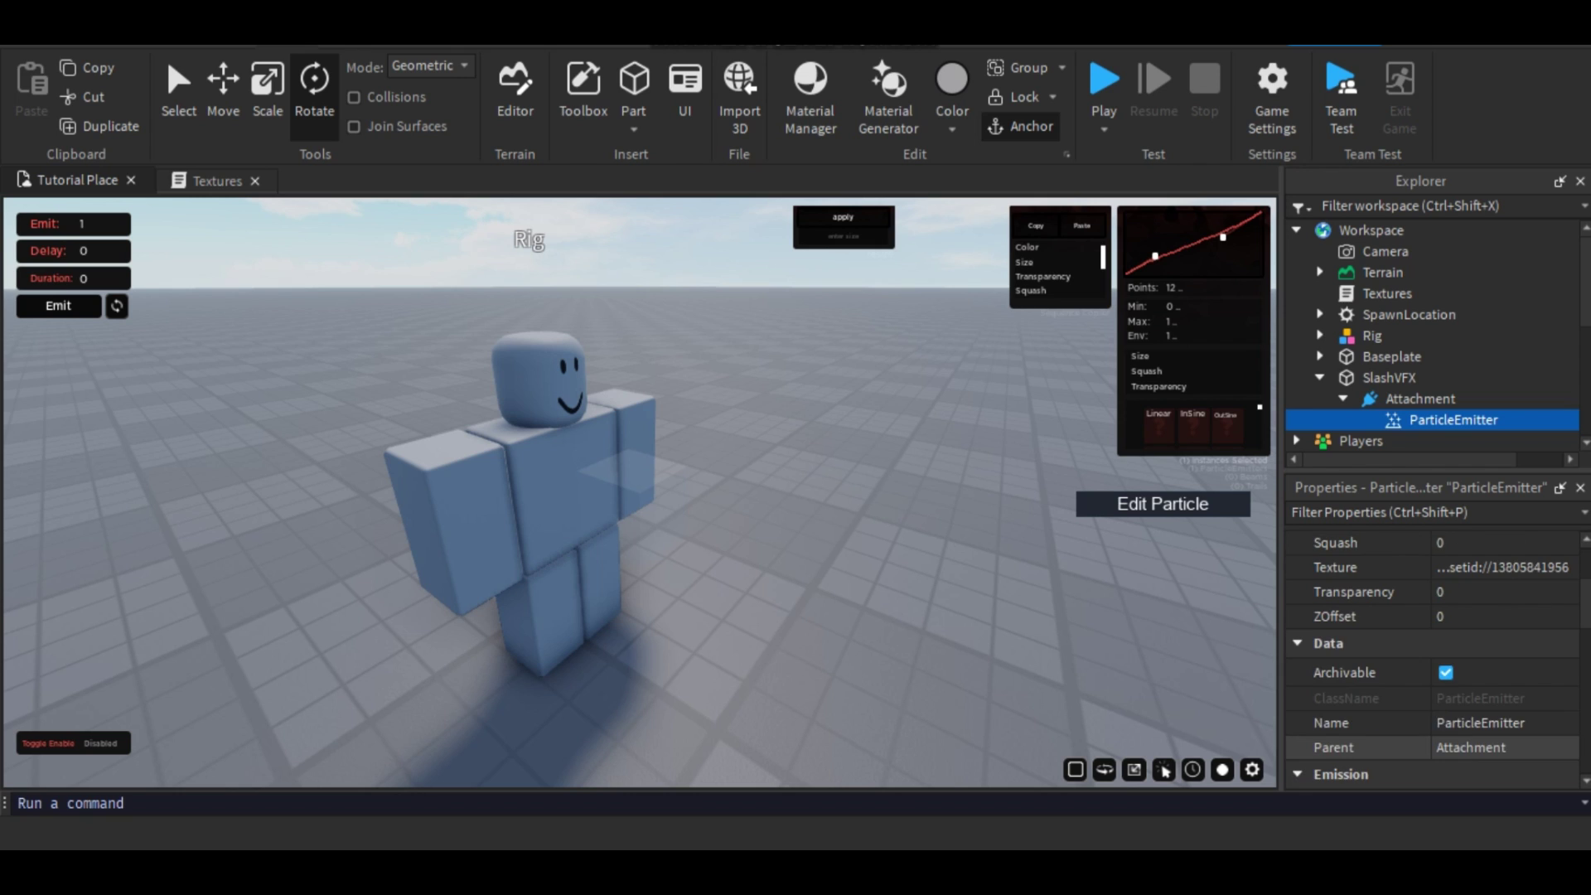
scroll(1438, 746, up, 1)
click(1484, 596)
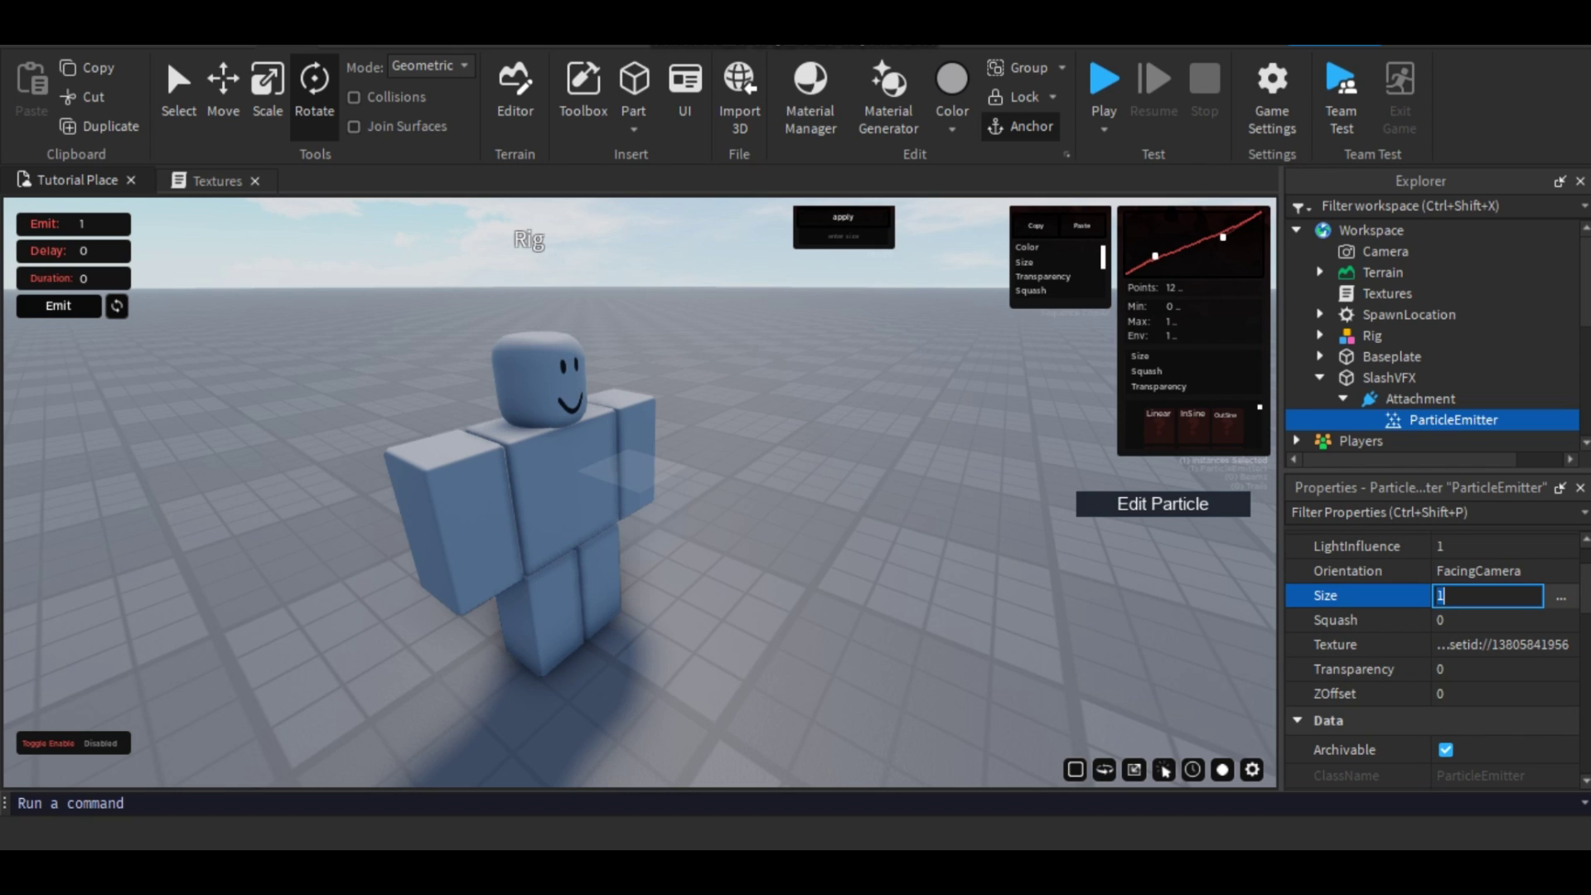
text(7)
key(Return)
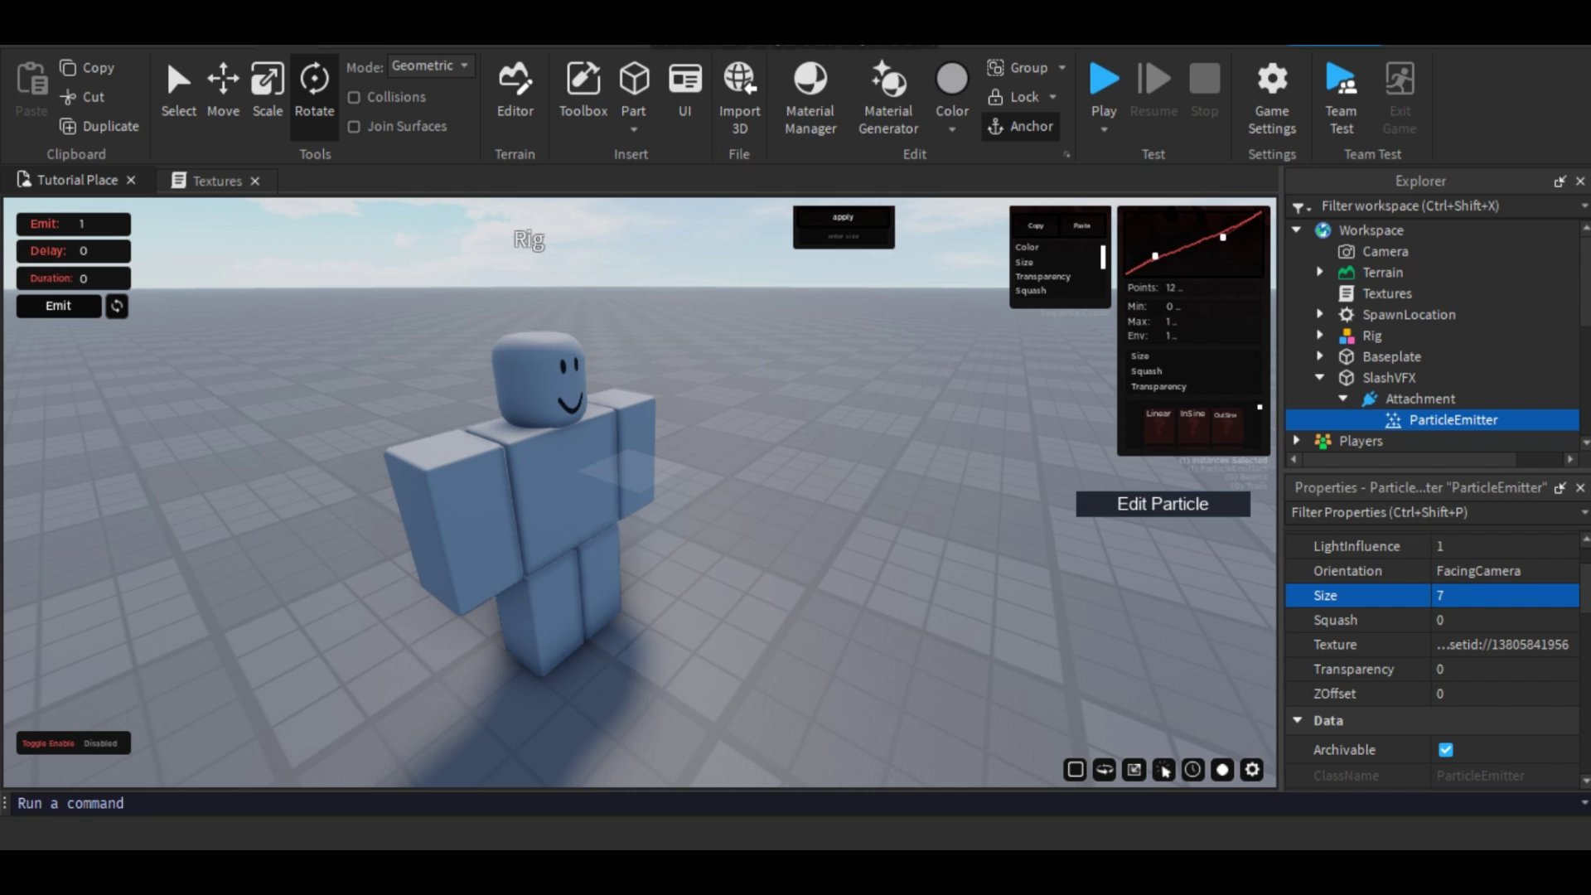
click(58, 306)
click(58, 306)
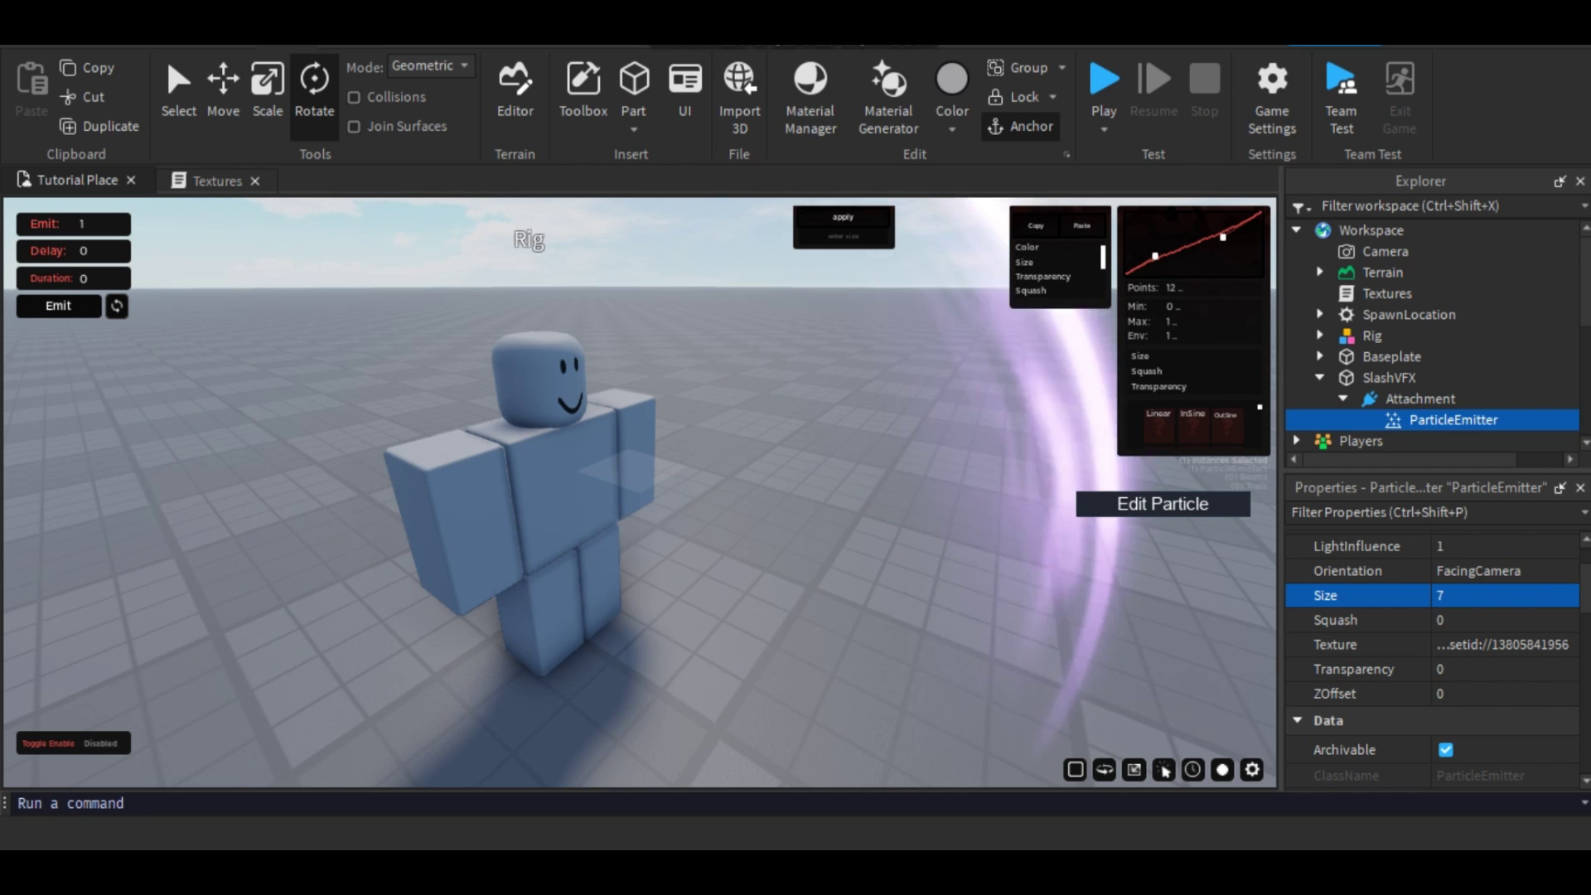
- Emit the slash ParticleEmitter again to check its size against the rig from farther away
scroll(640, 492, down, 4)
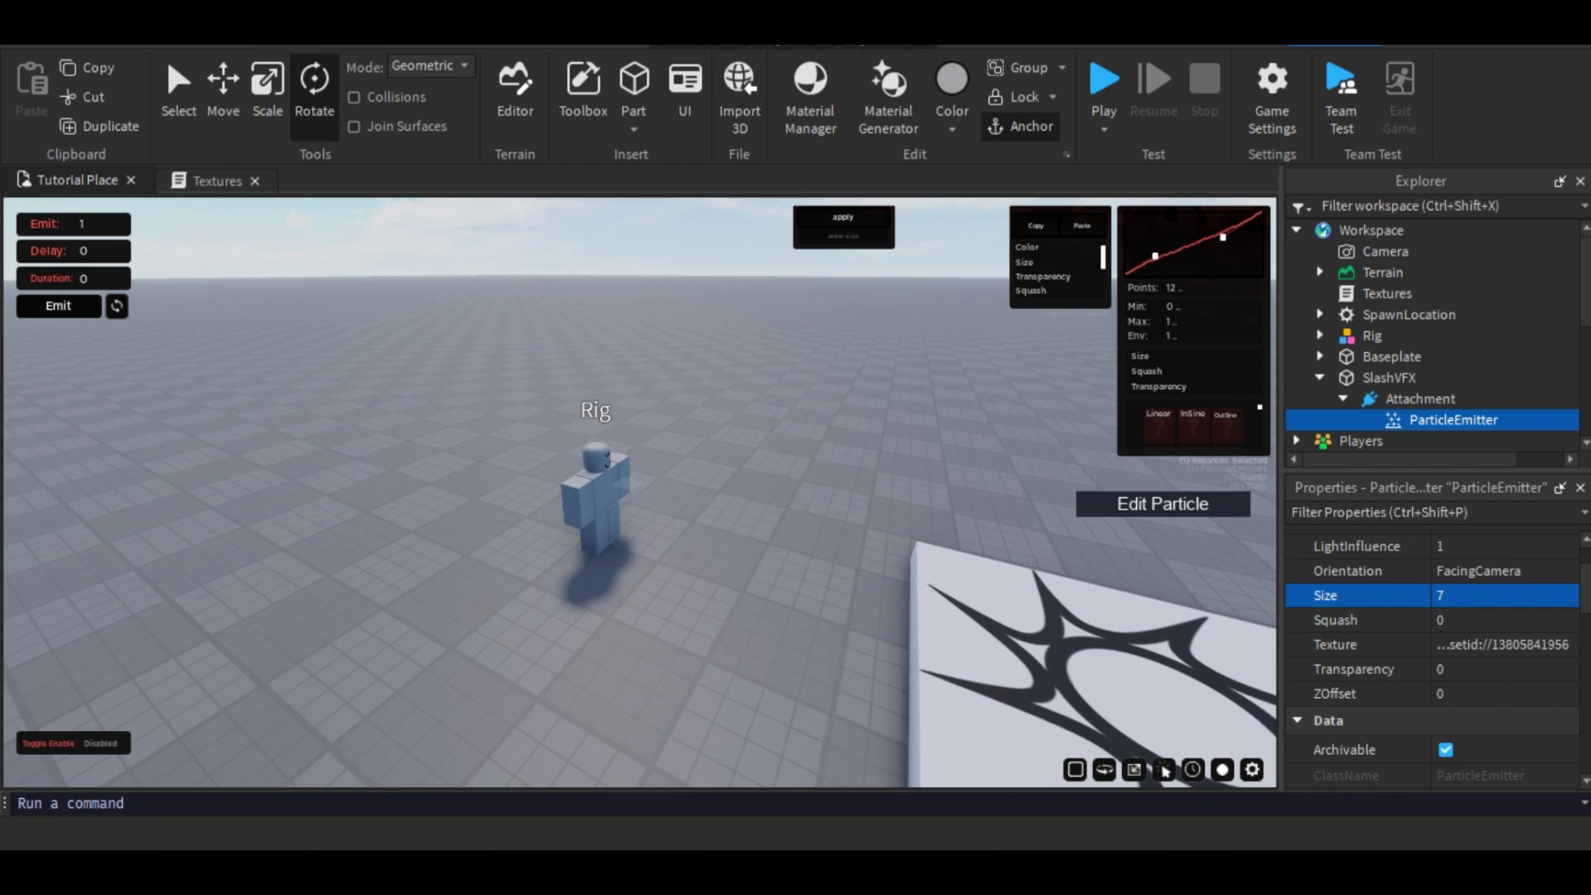
click(746, 493)
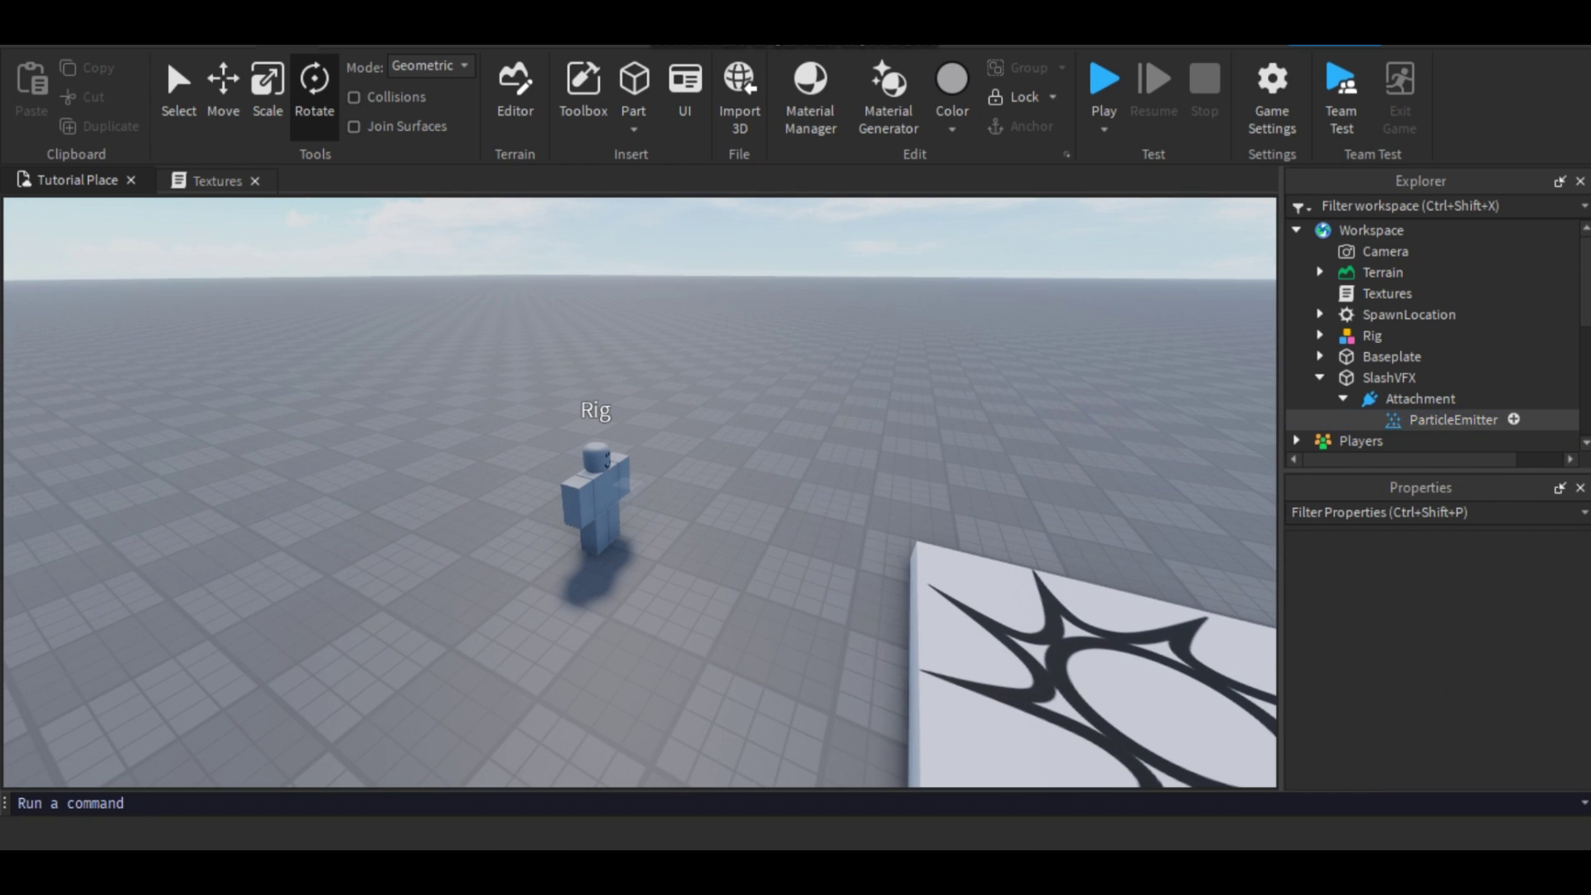
click(1454, 420)
click(58, 306)
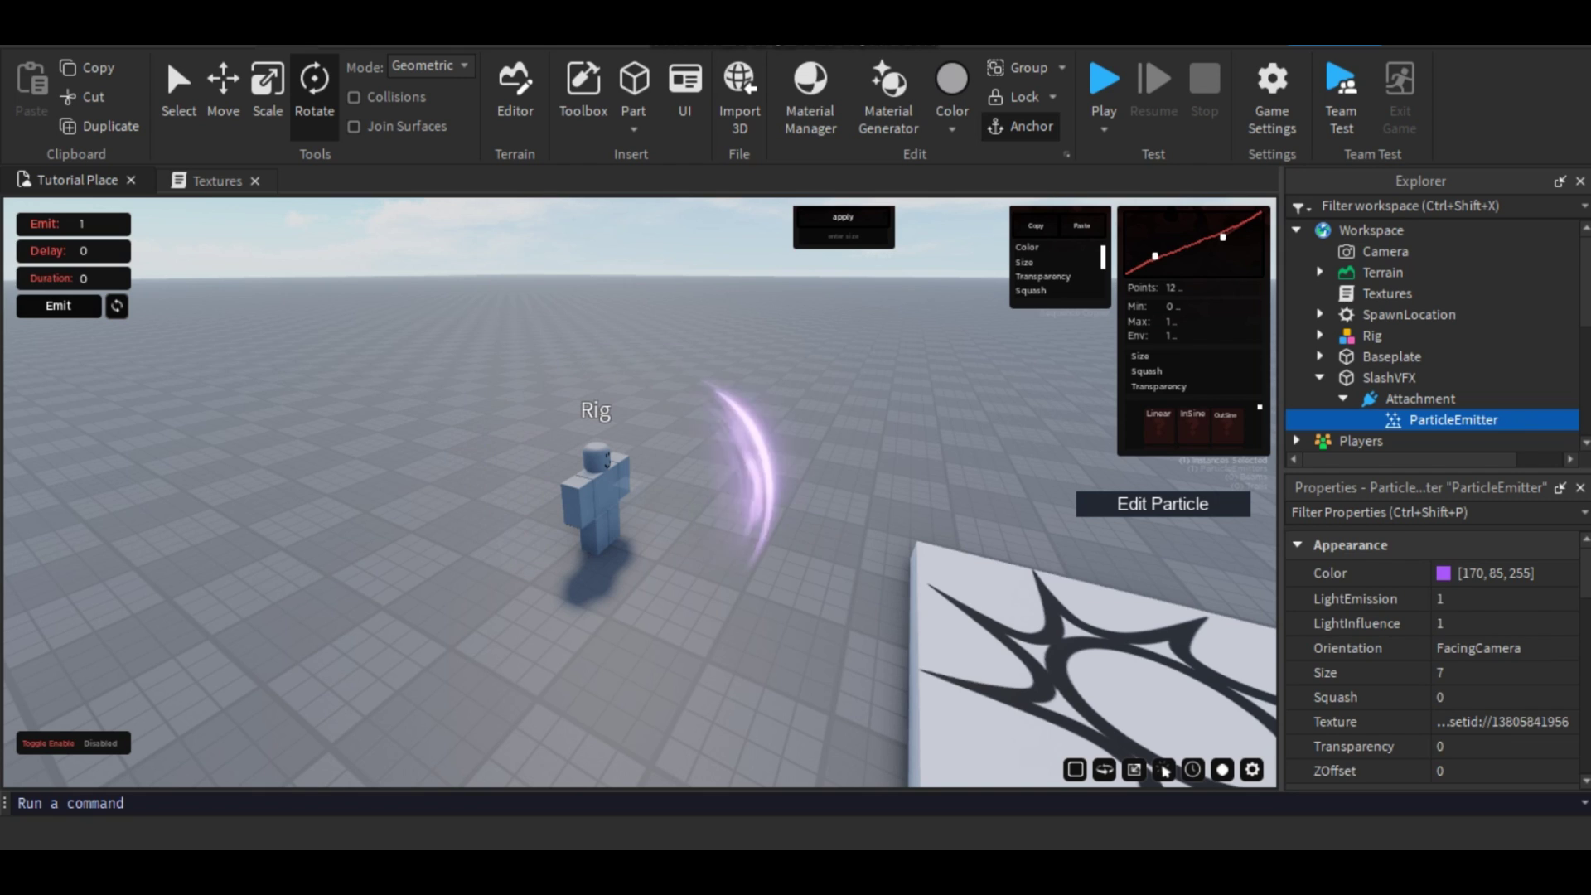
click(58, 306)
- Try a Size of 3 on the slash ParticleEmitter
click(1488, 673)
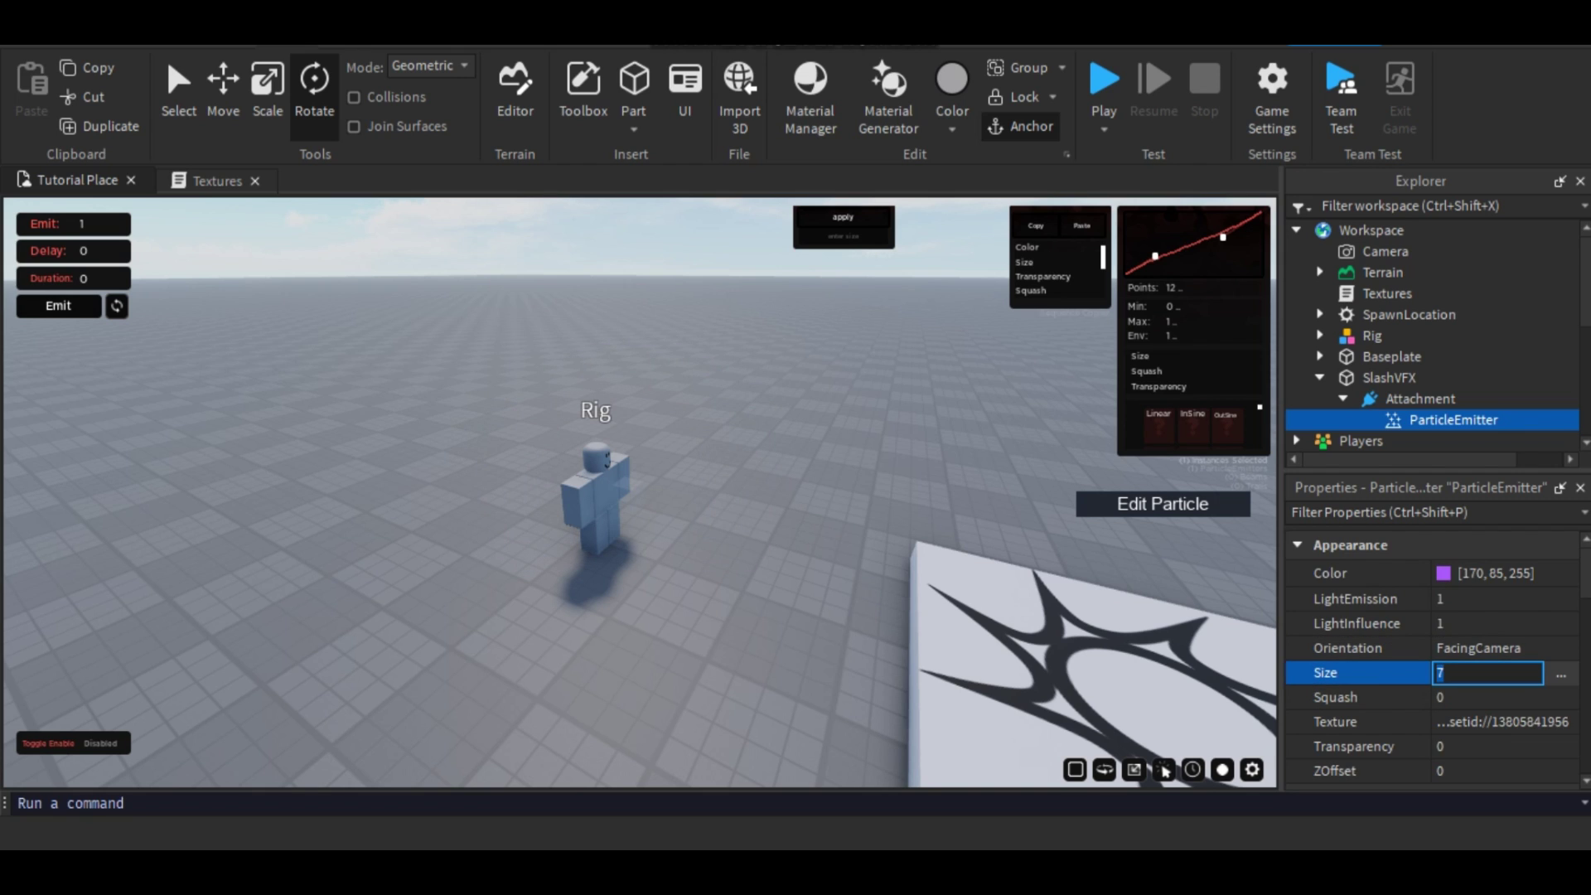
text(3)
key(Return)
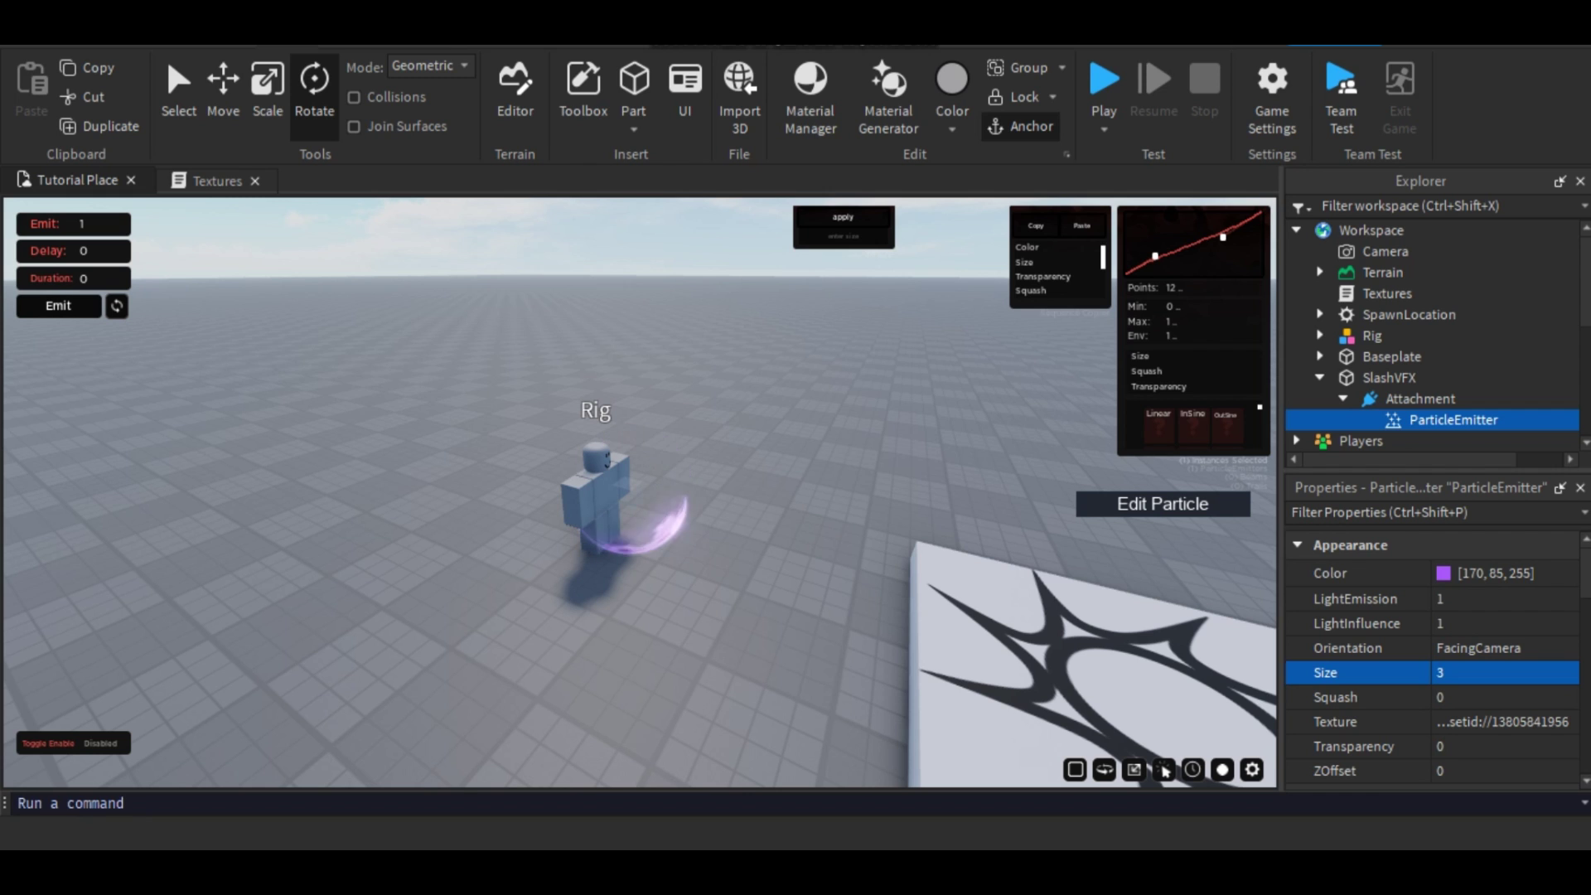
- Set the slash ParticleEmitter's Size to 5
key(w)
click(1488, 673)
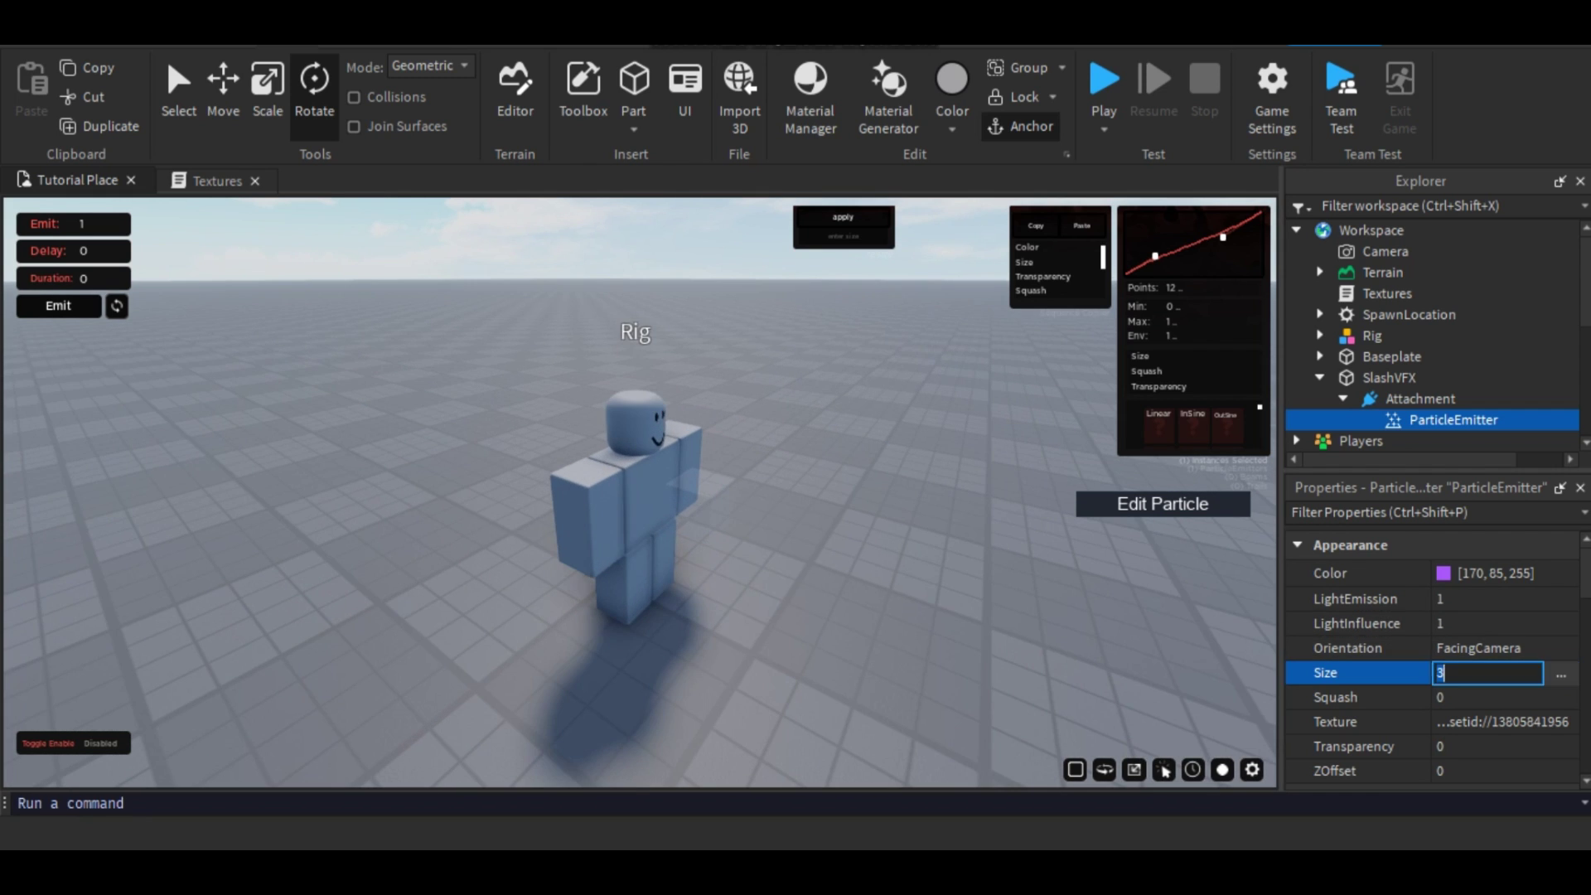
text(5)
key(Return)
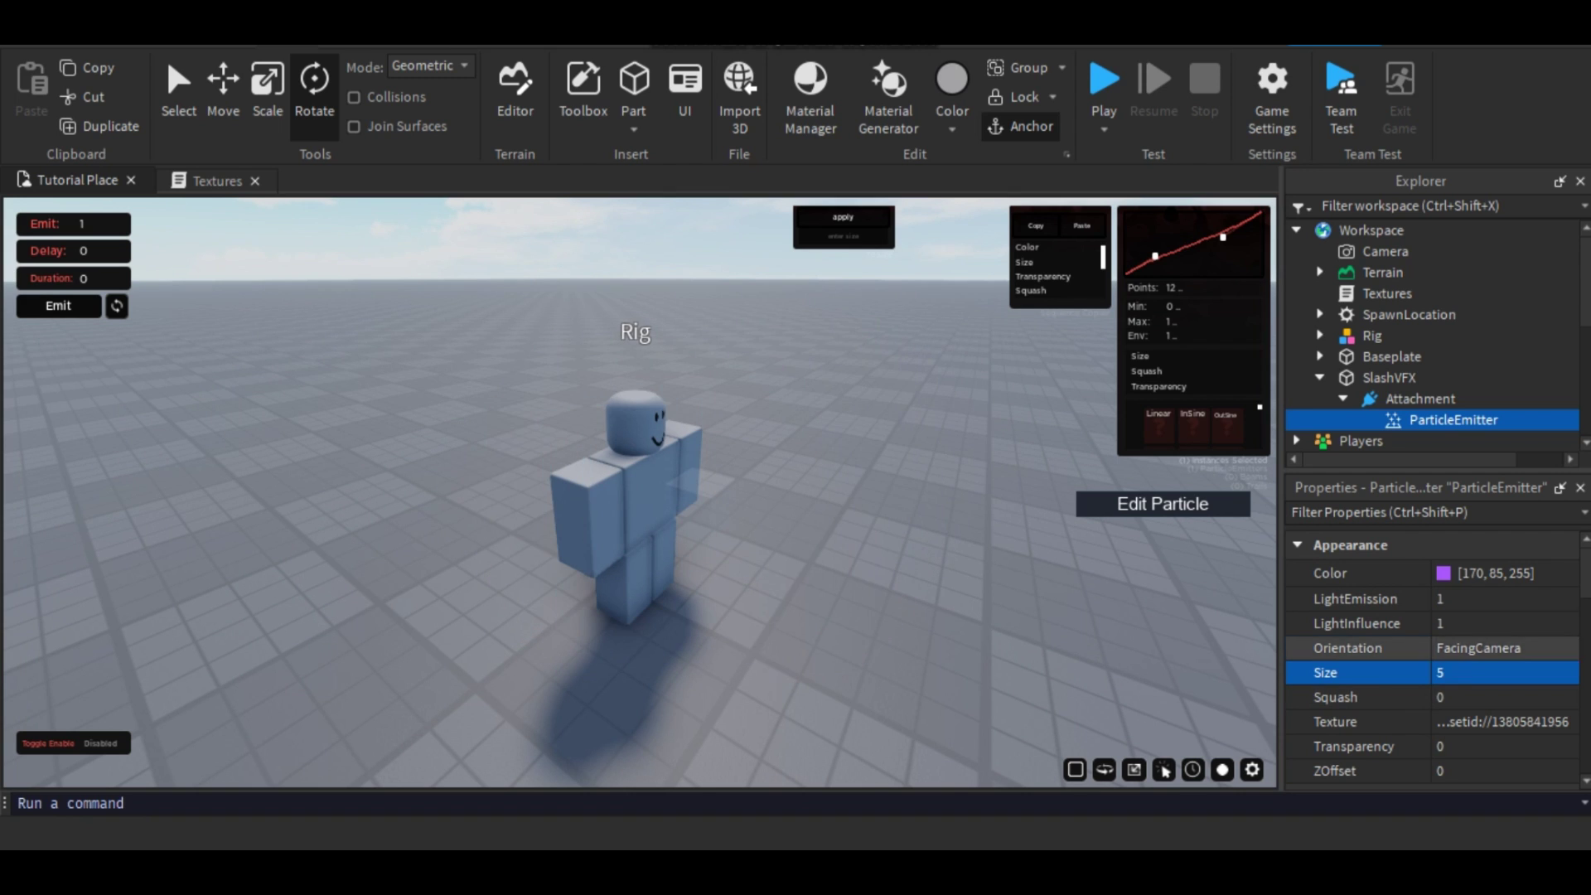
- Set the slash ParticleEmitter's Orientation to VelocityPerpendicular
click(1492, 649)
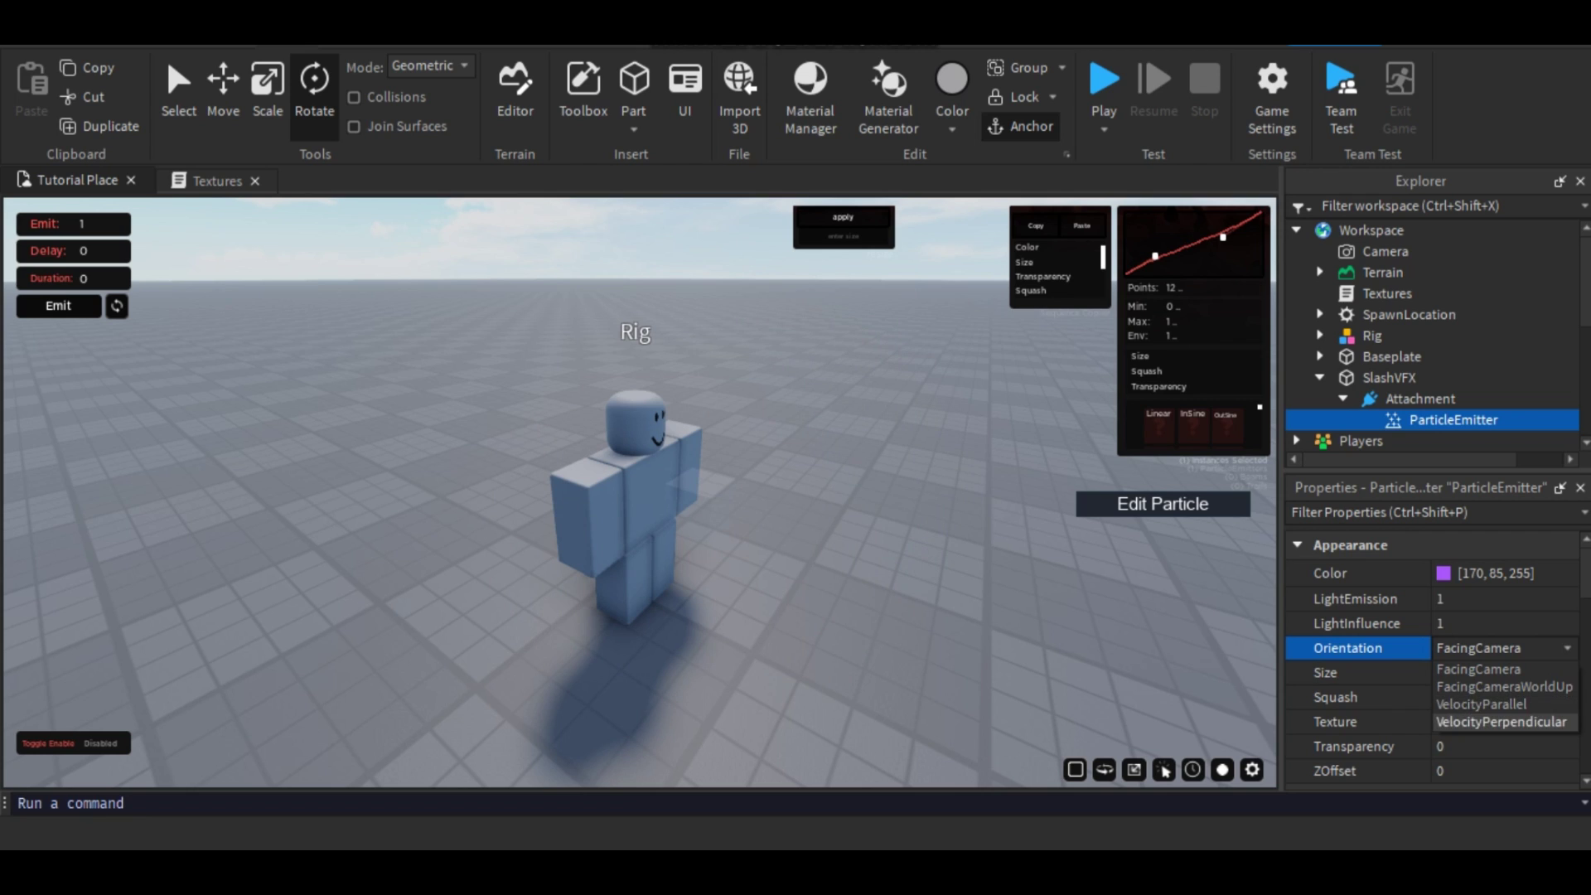
click(1502, 722)
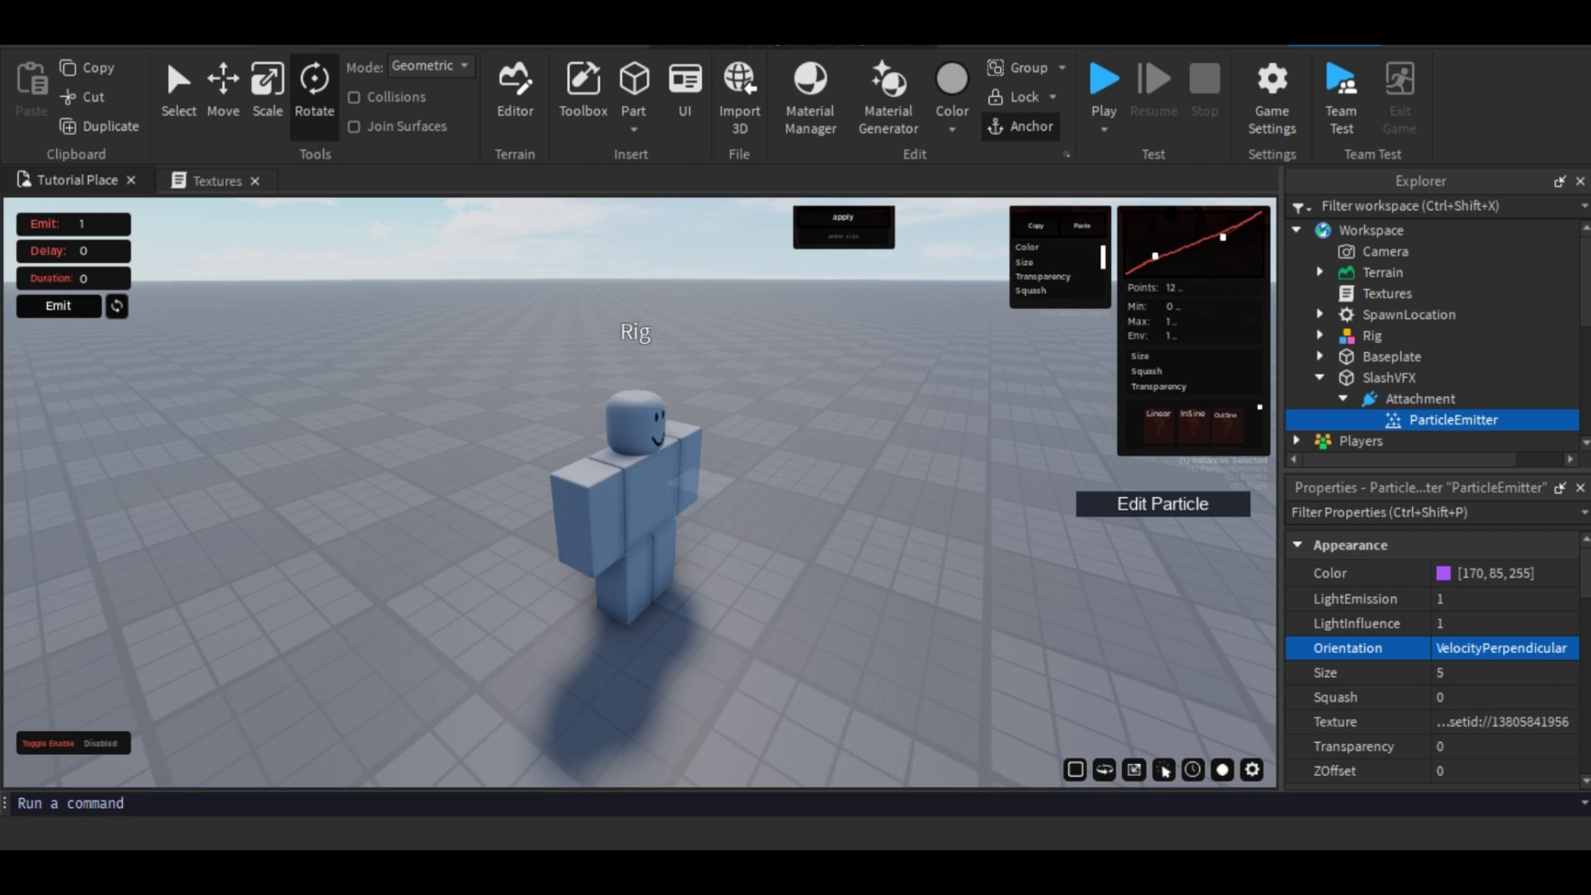
click(1500, 625)
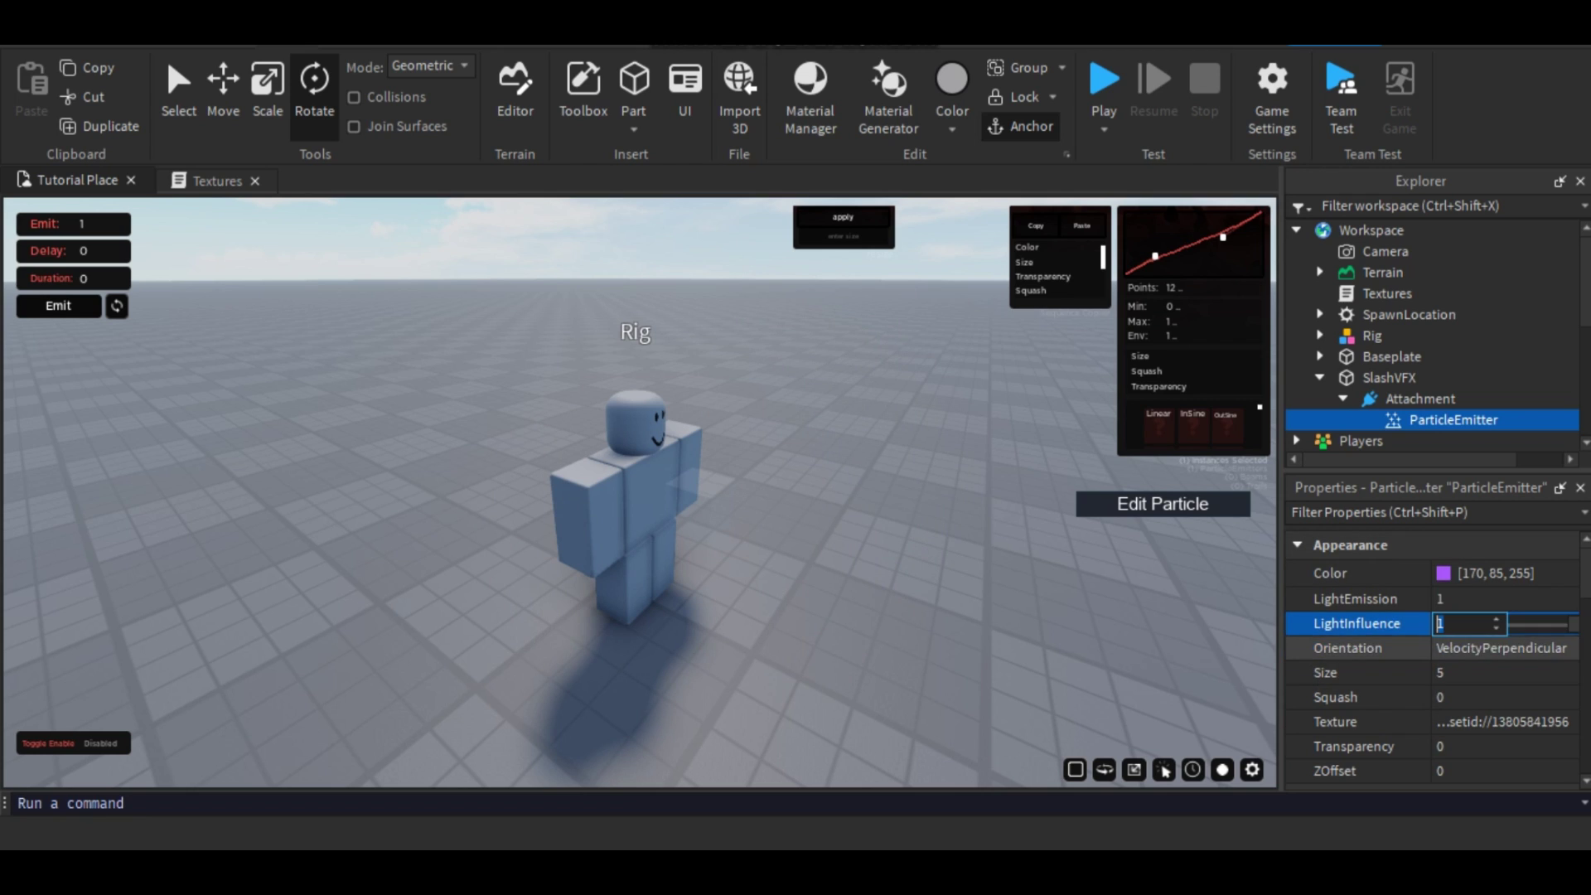
click(1500, 648)
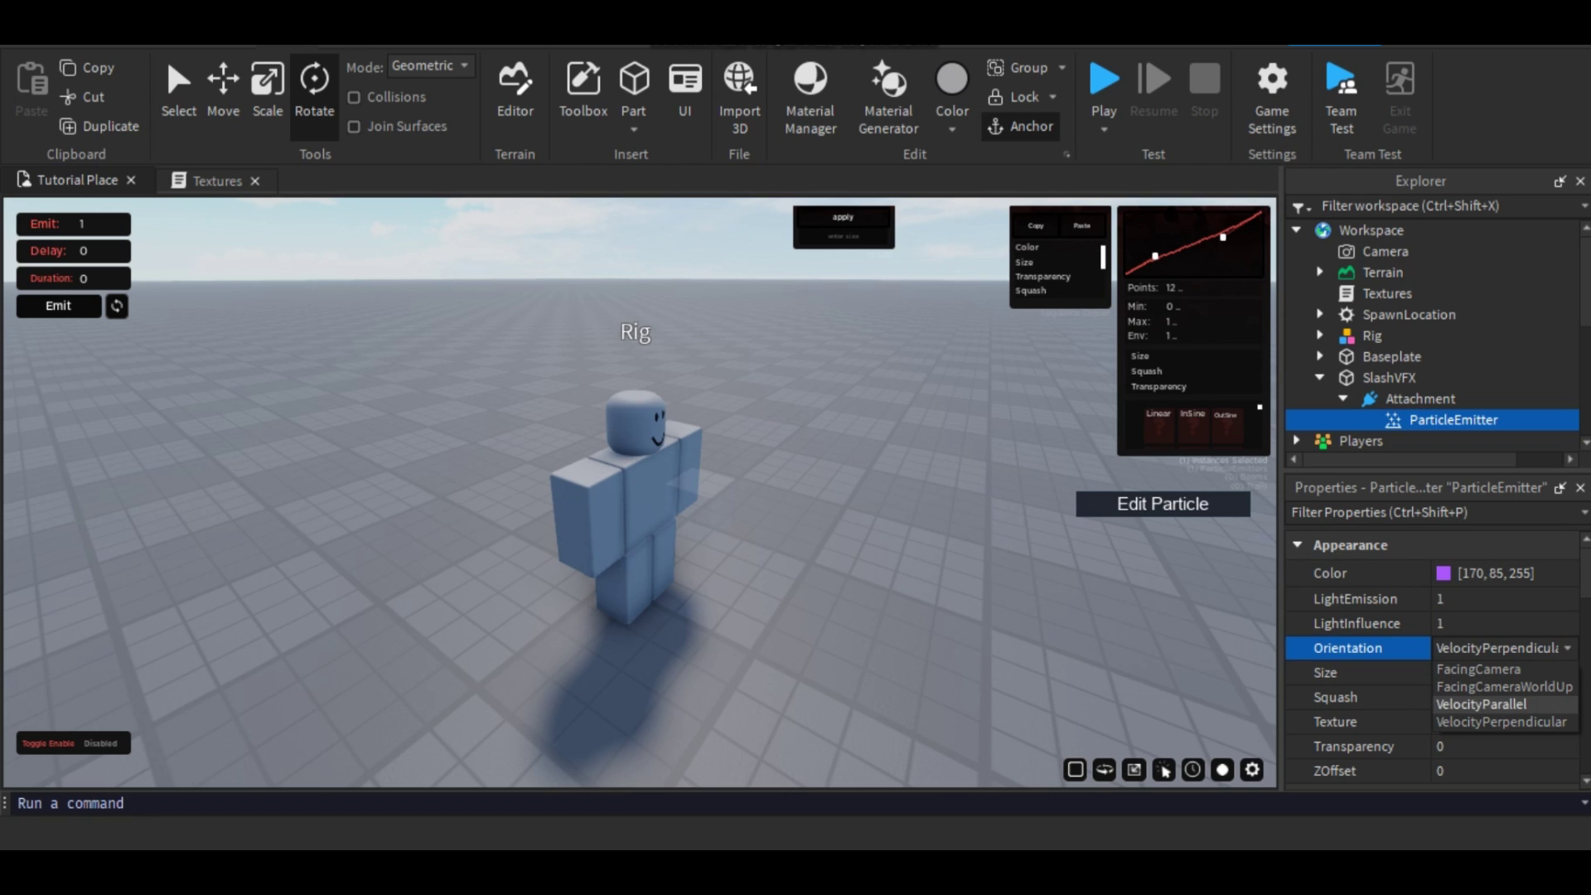
click(1482, 704)
- Set the slash ParticleEmitter's emission Speed to 0.001
scroll(1433, 663, down, 10)
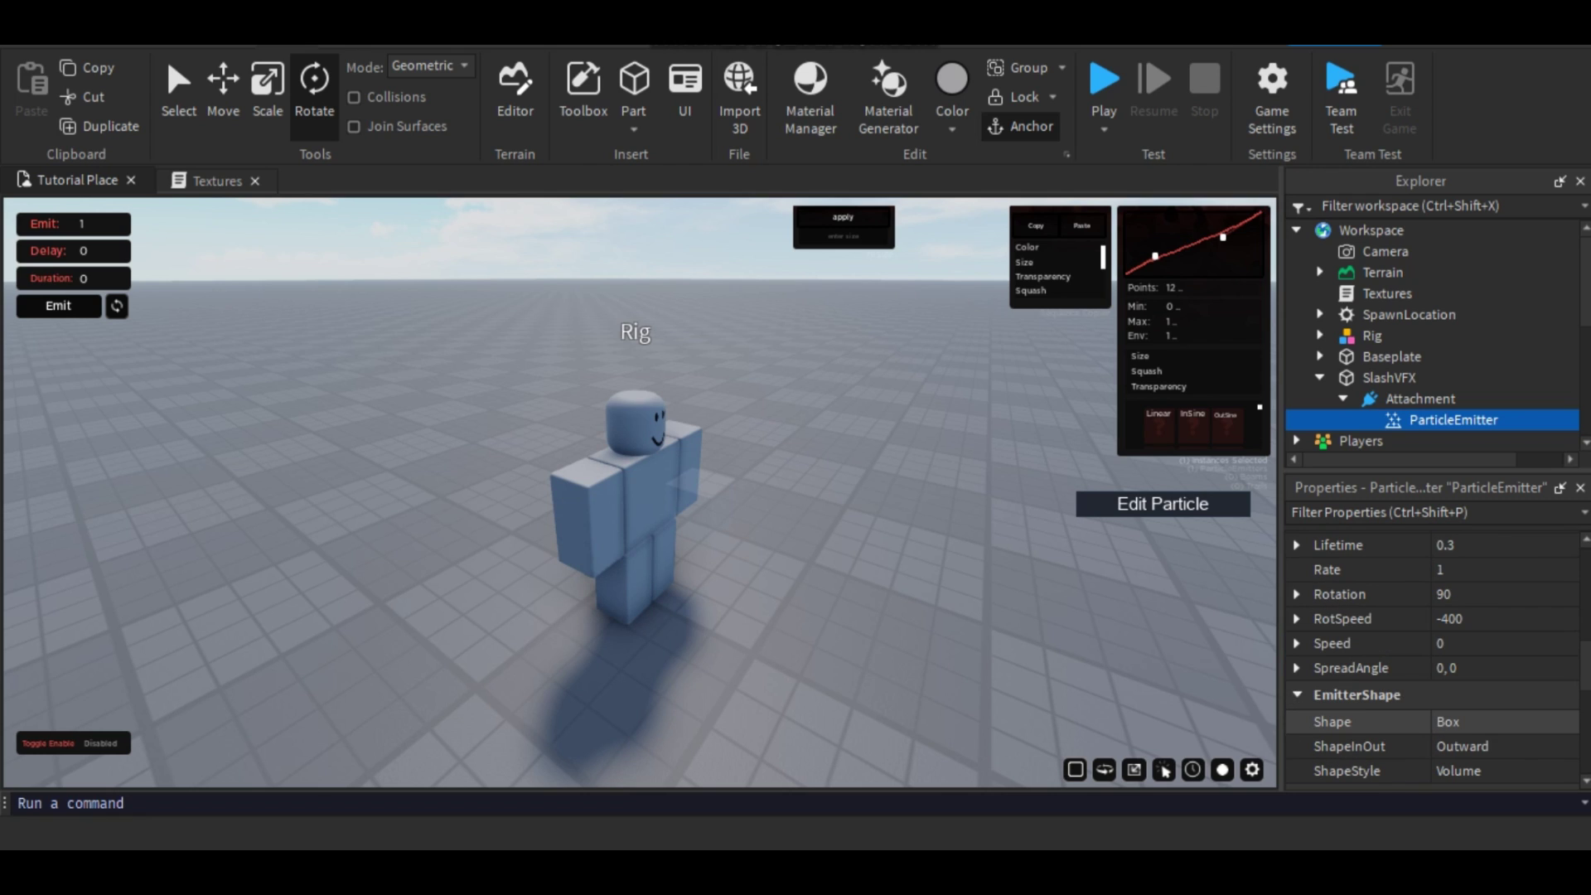
click(1464, 645)
text(.)
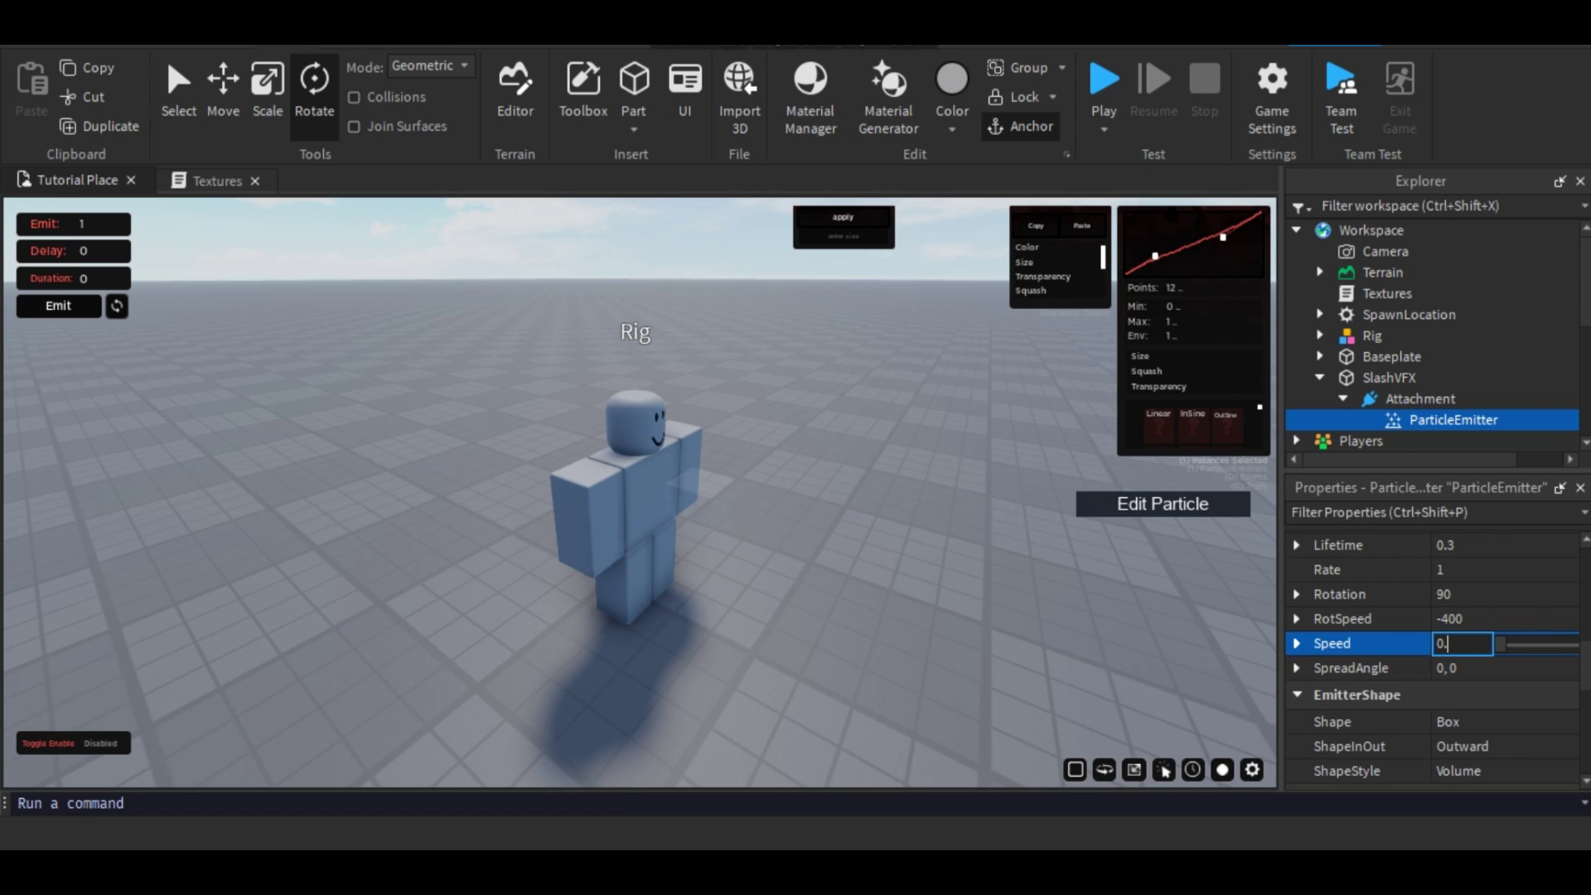
text(001)
key(Return)
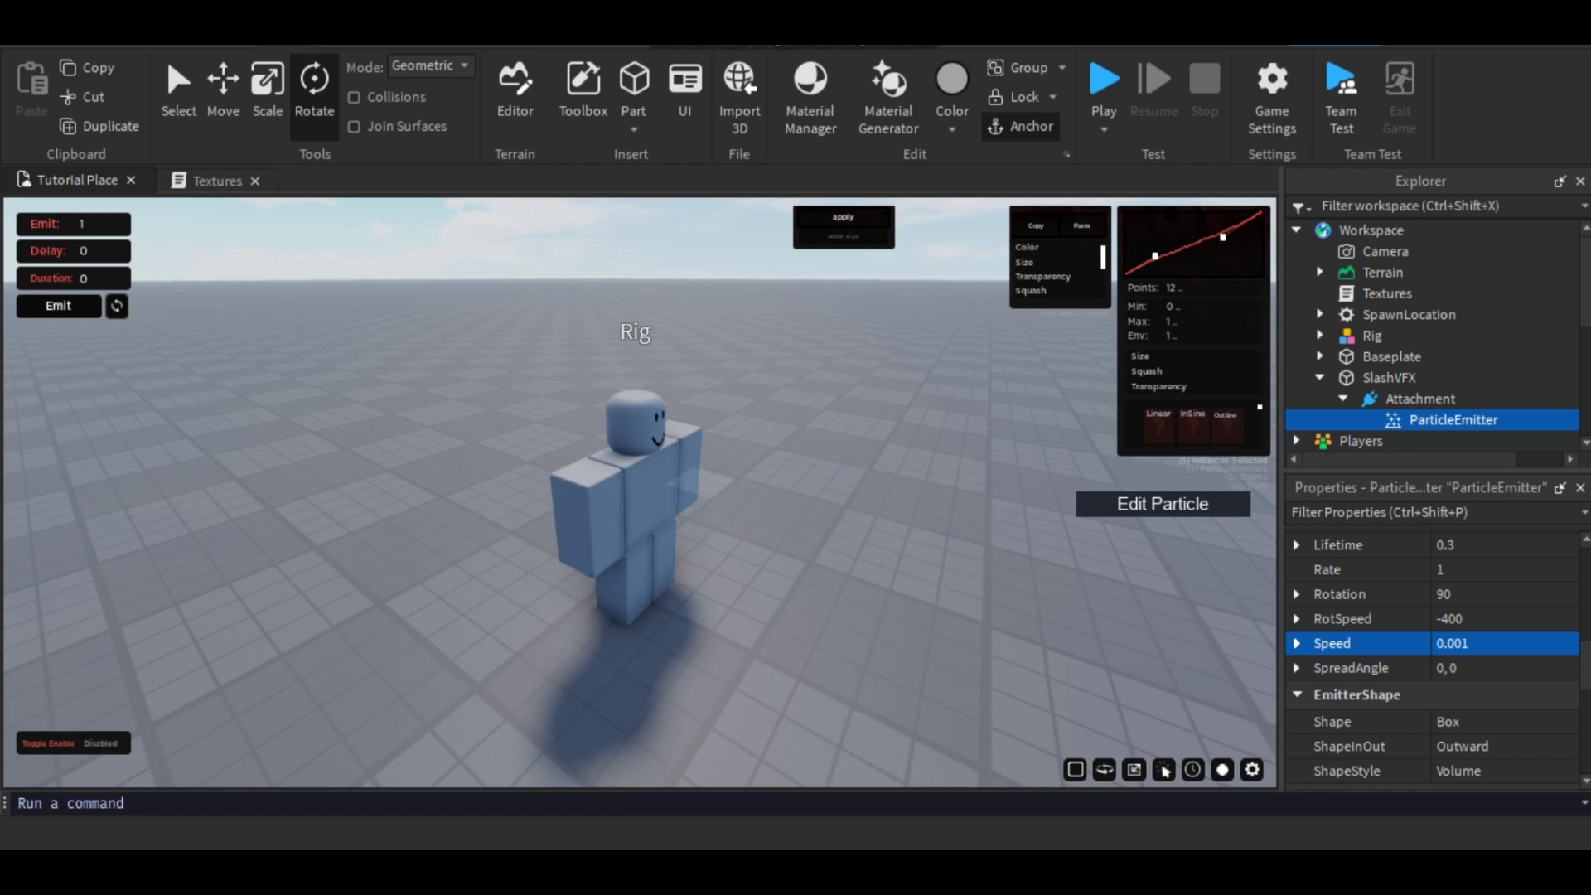
- Set the slash ParticleEmitter's Rotation to 0
scroll(1432, 660, up, 3)
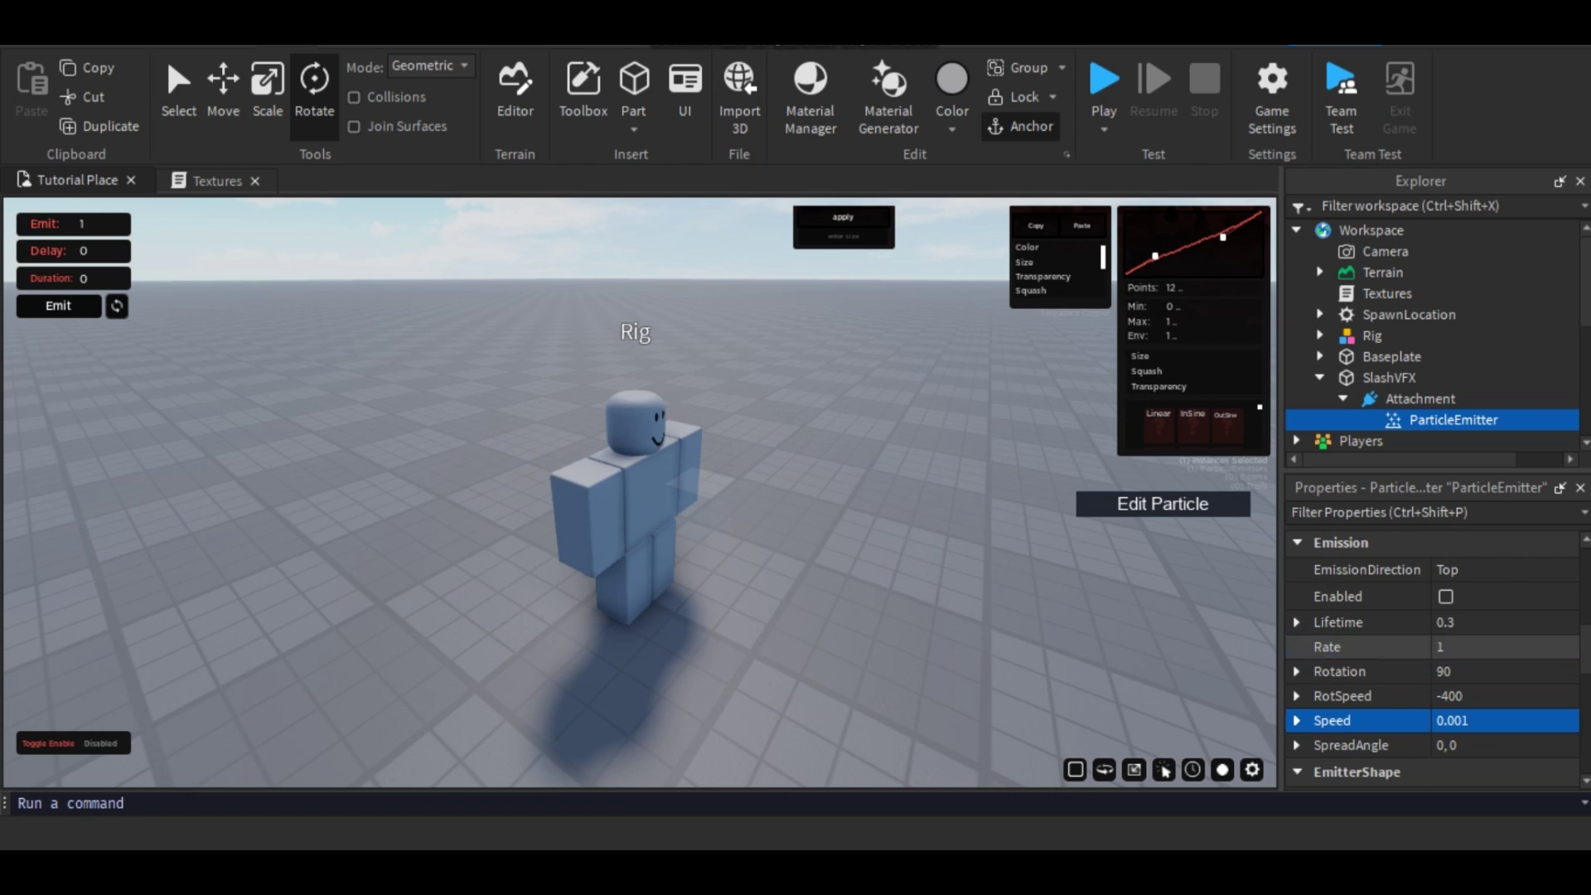
click(1463, 672)
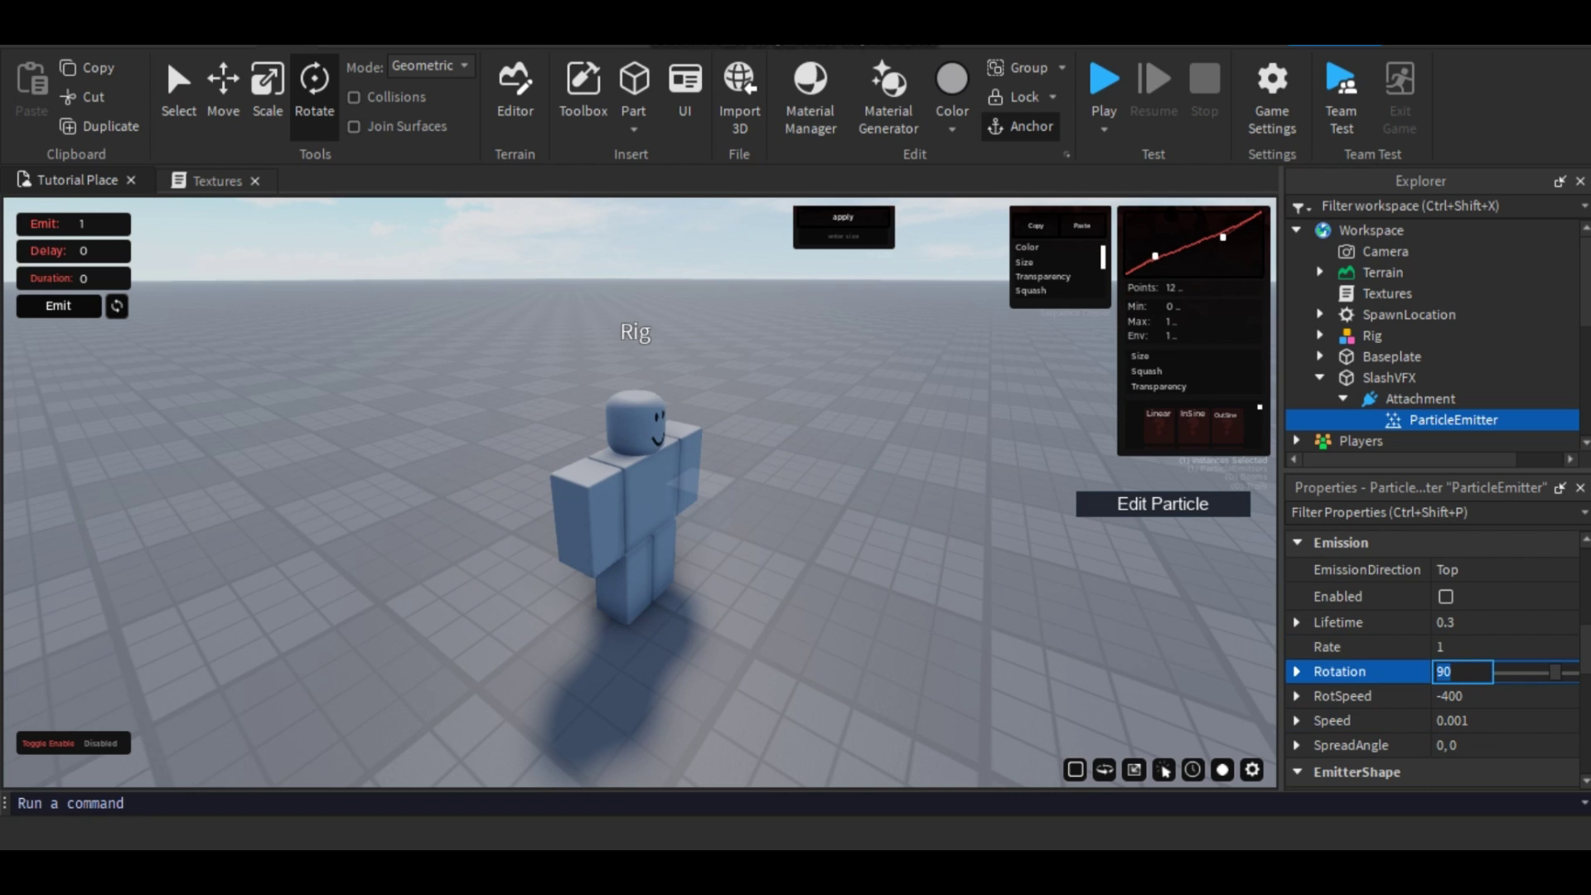
text(0)
key(Return)
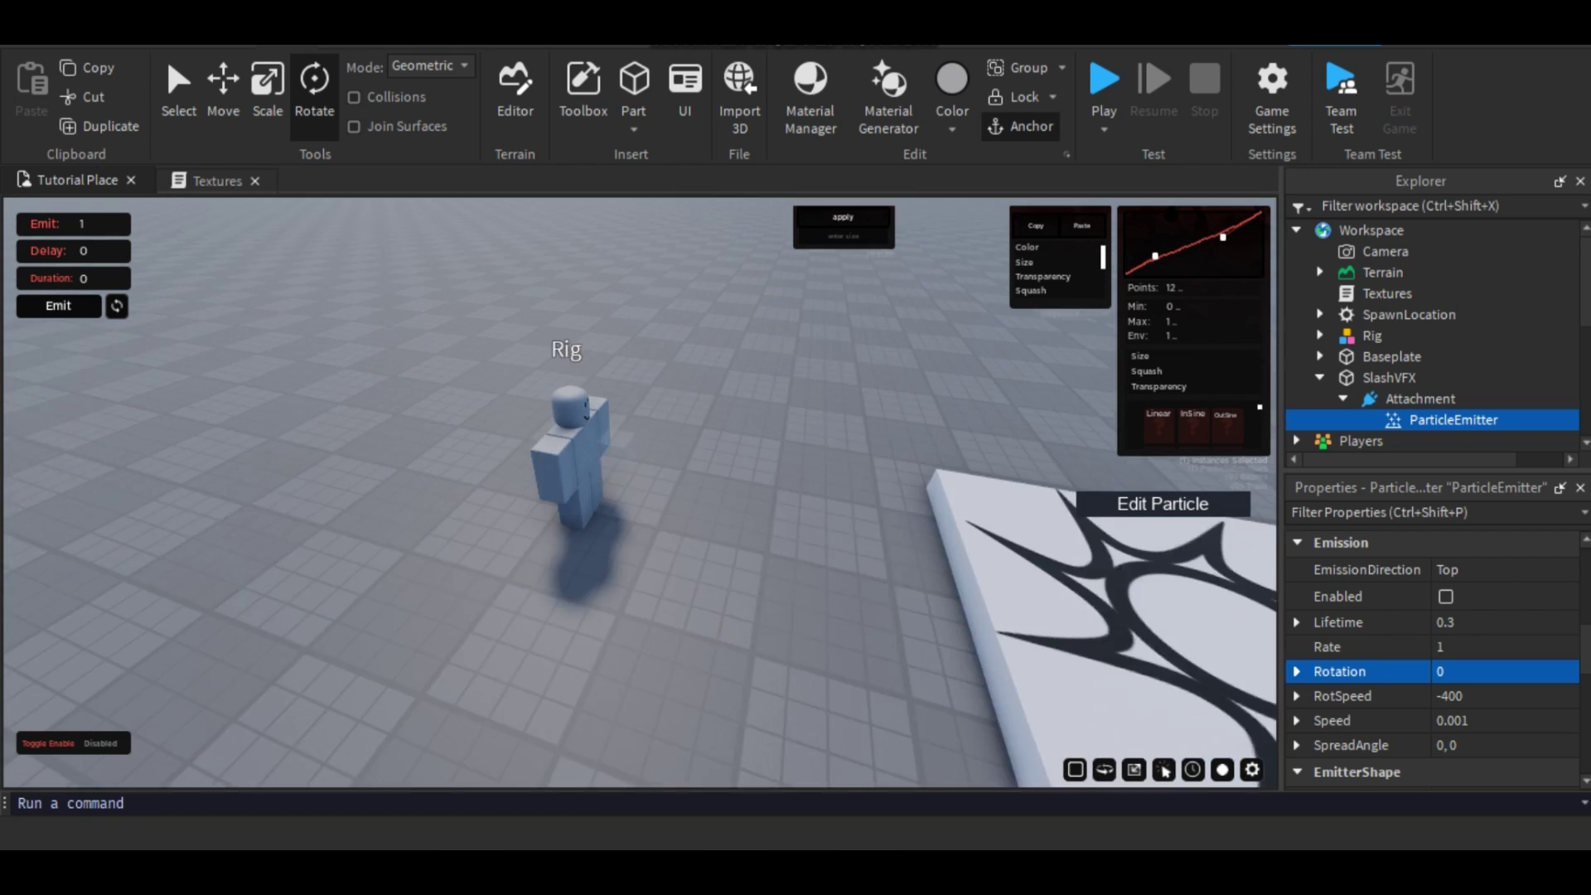
scroll(640, 493, down, 5)
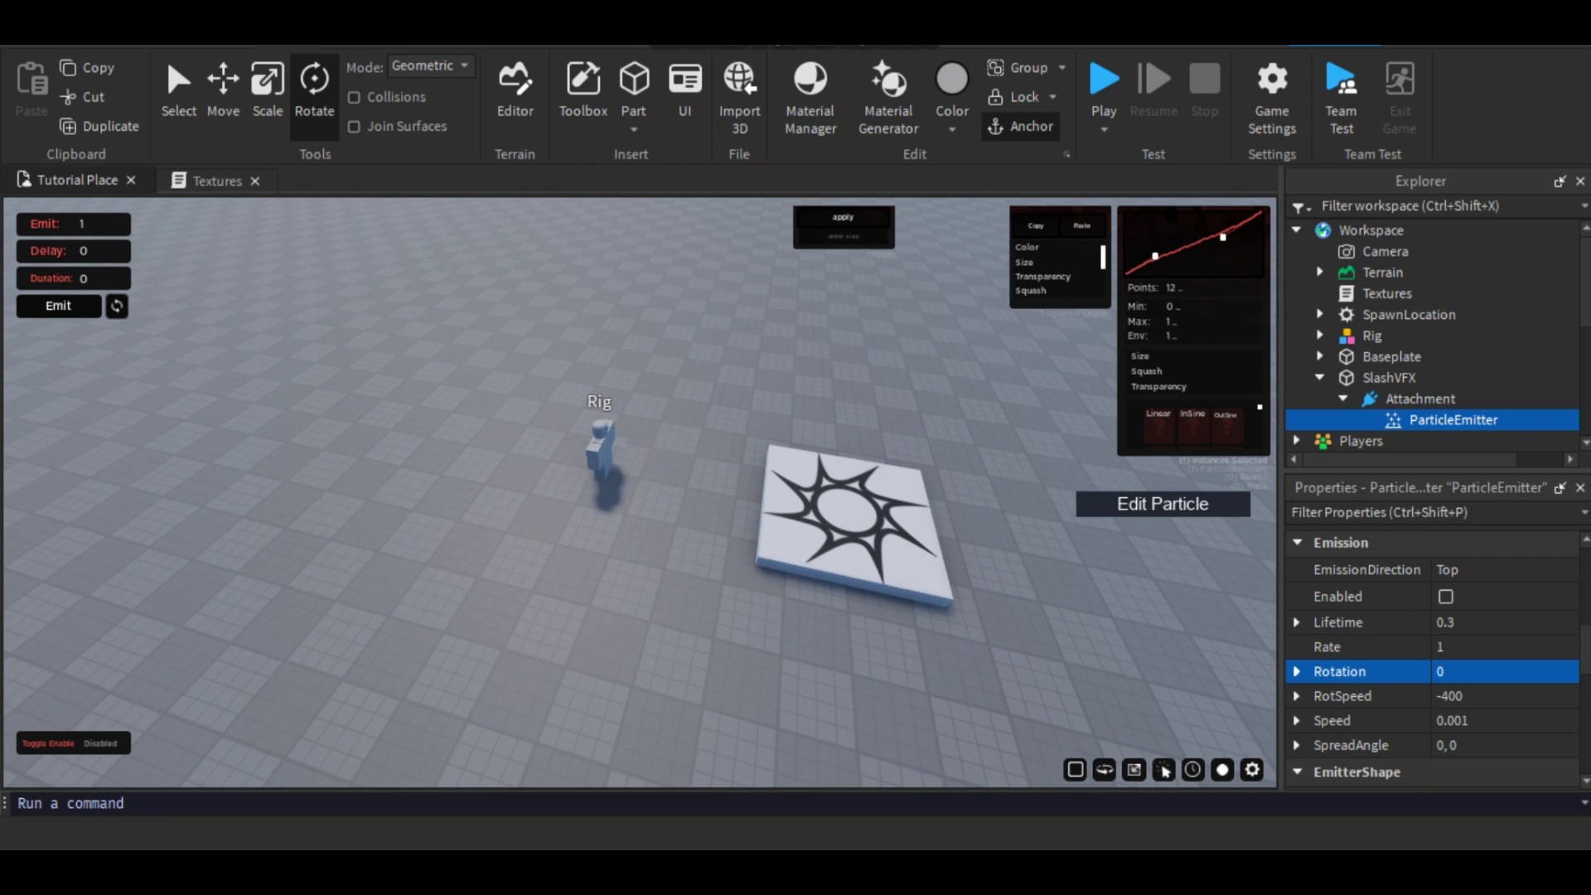
right_drag(639, 492, 639, 465)
scroll(610, 465, up, 6)
scroll(1360, 648, down, 5)
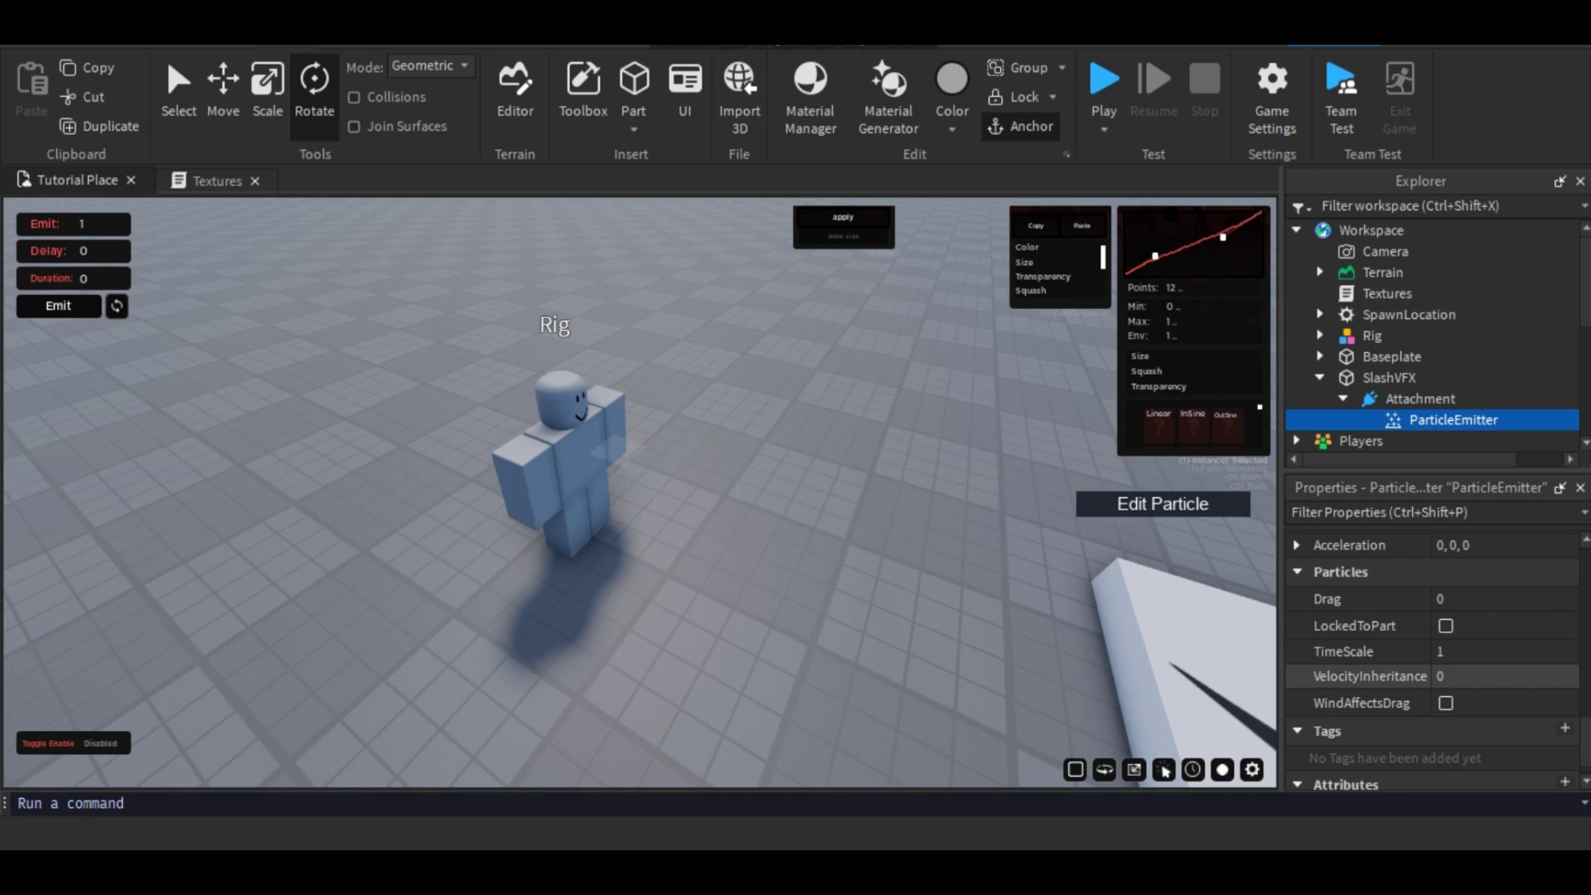
scroll(1359, 673, up, 5)
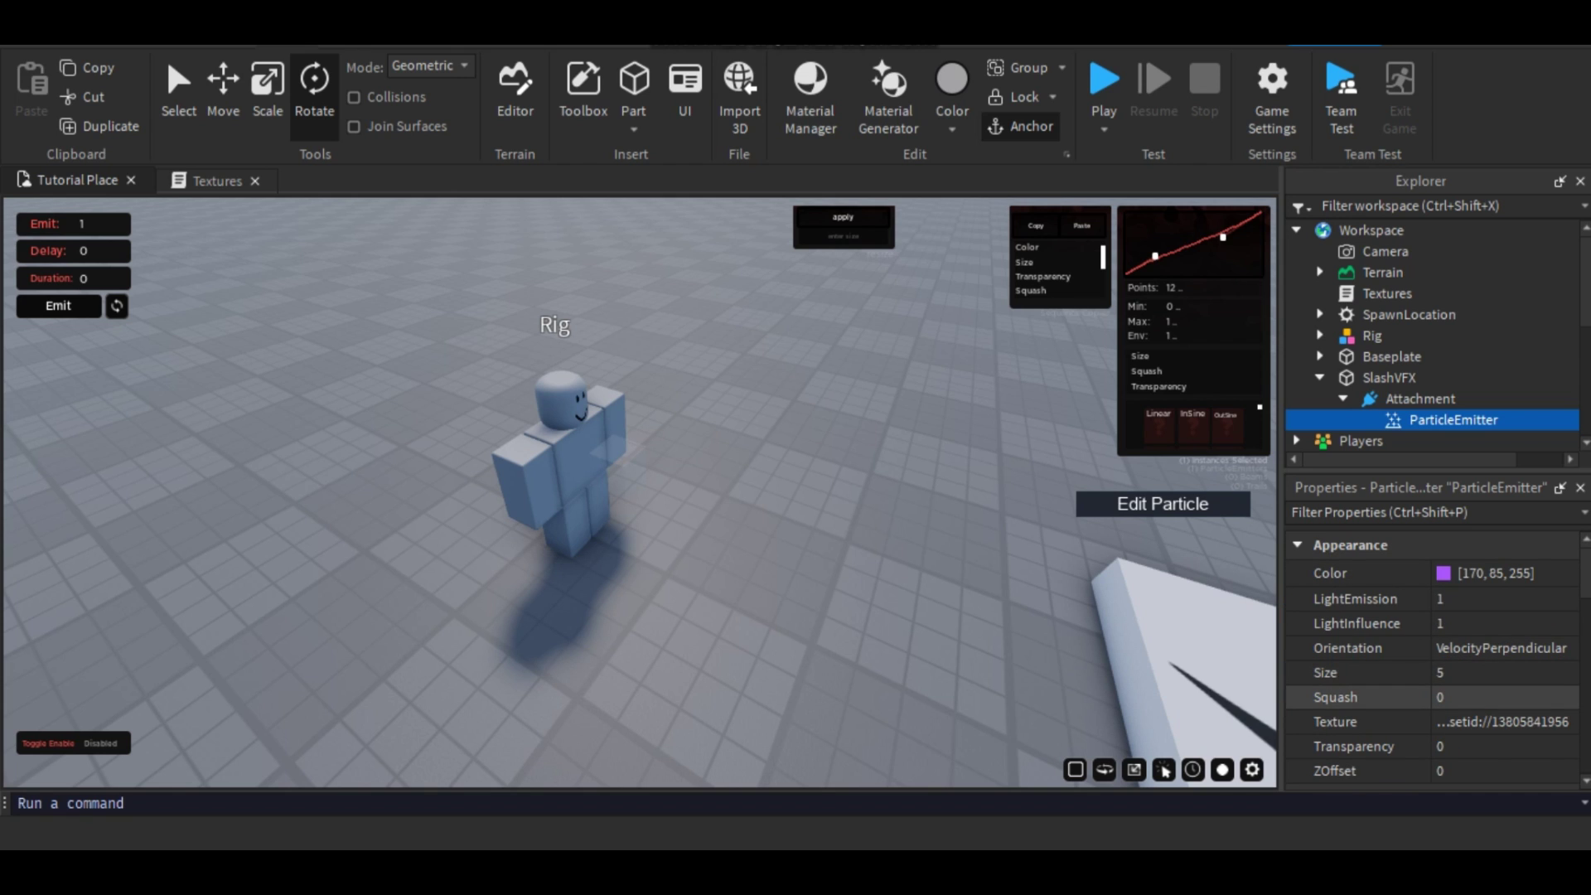
right_drag(746, 513, 1235, 414)
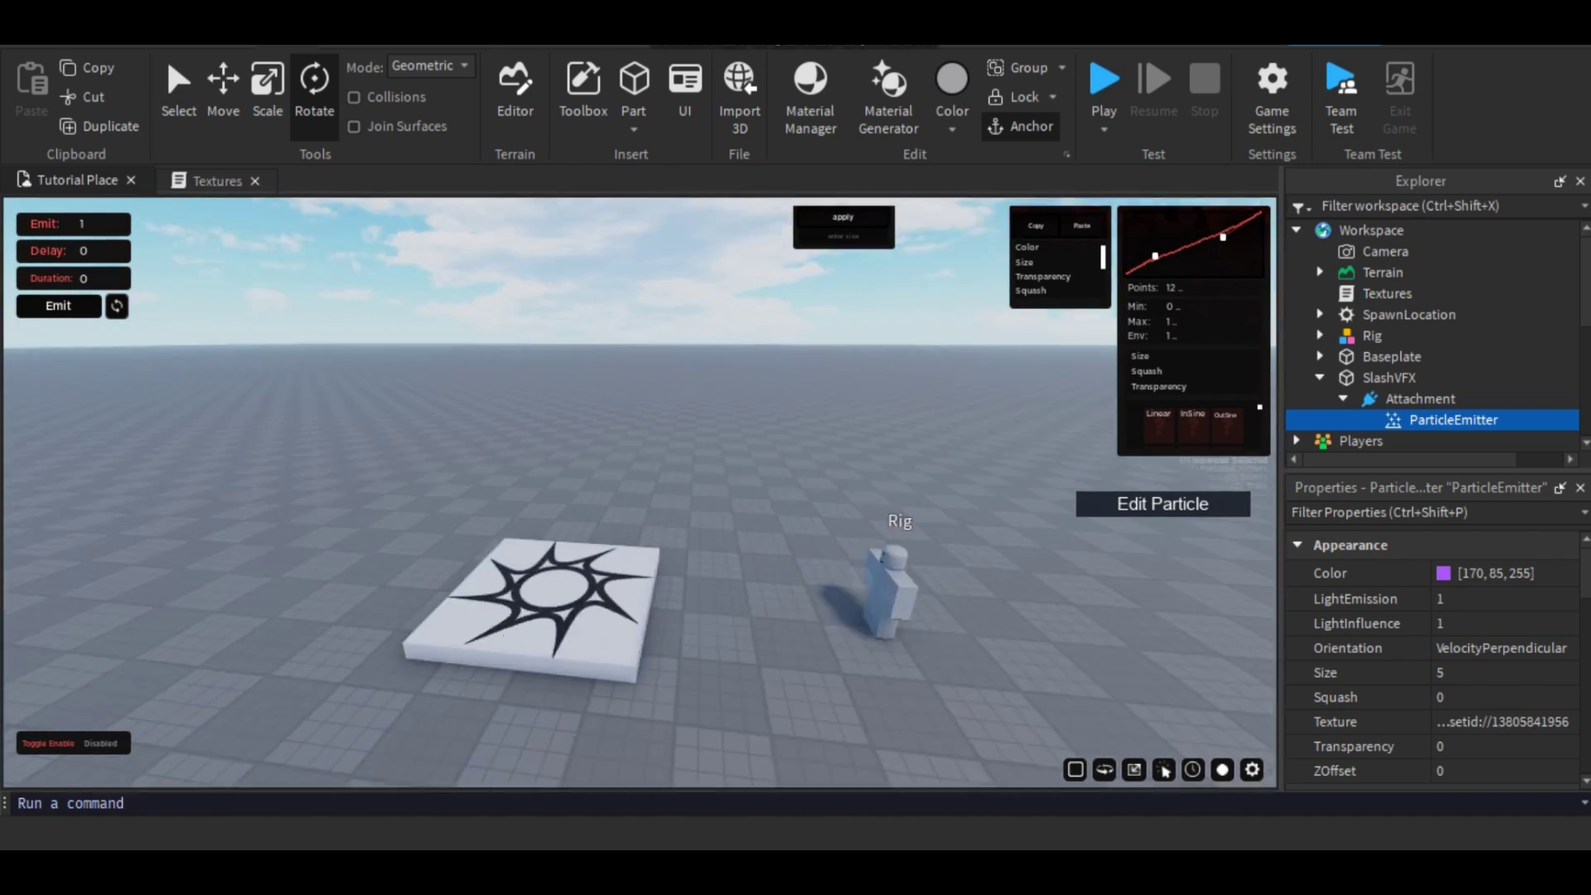
right_drag(638, 493, 796, 518)
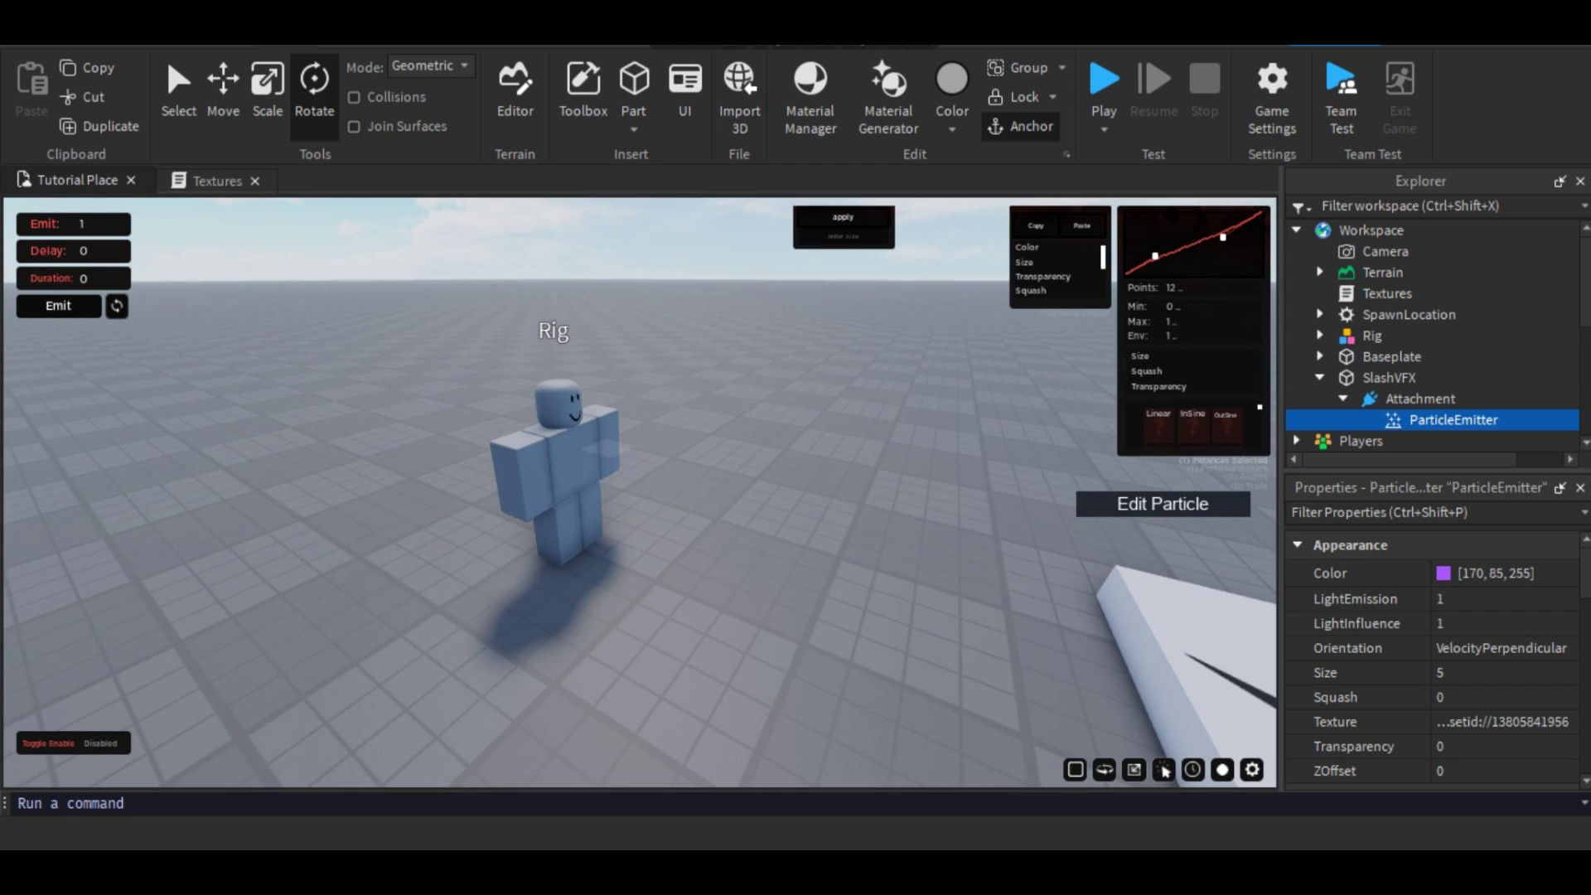
- Add a second ParticleEmitter to the Attachment inside SlashVFX
click(1420, 398)
click(1472, 399)
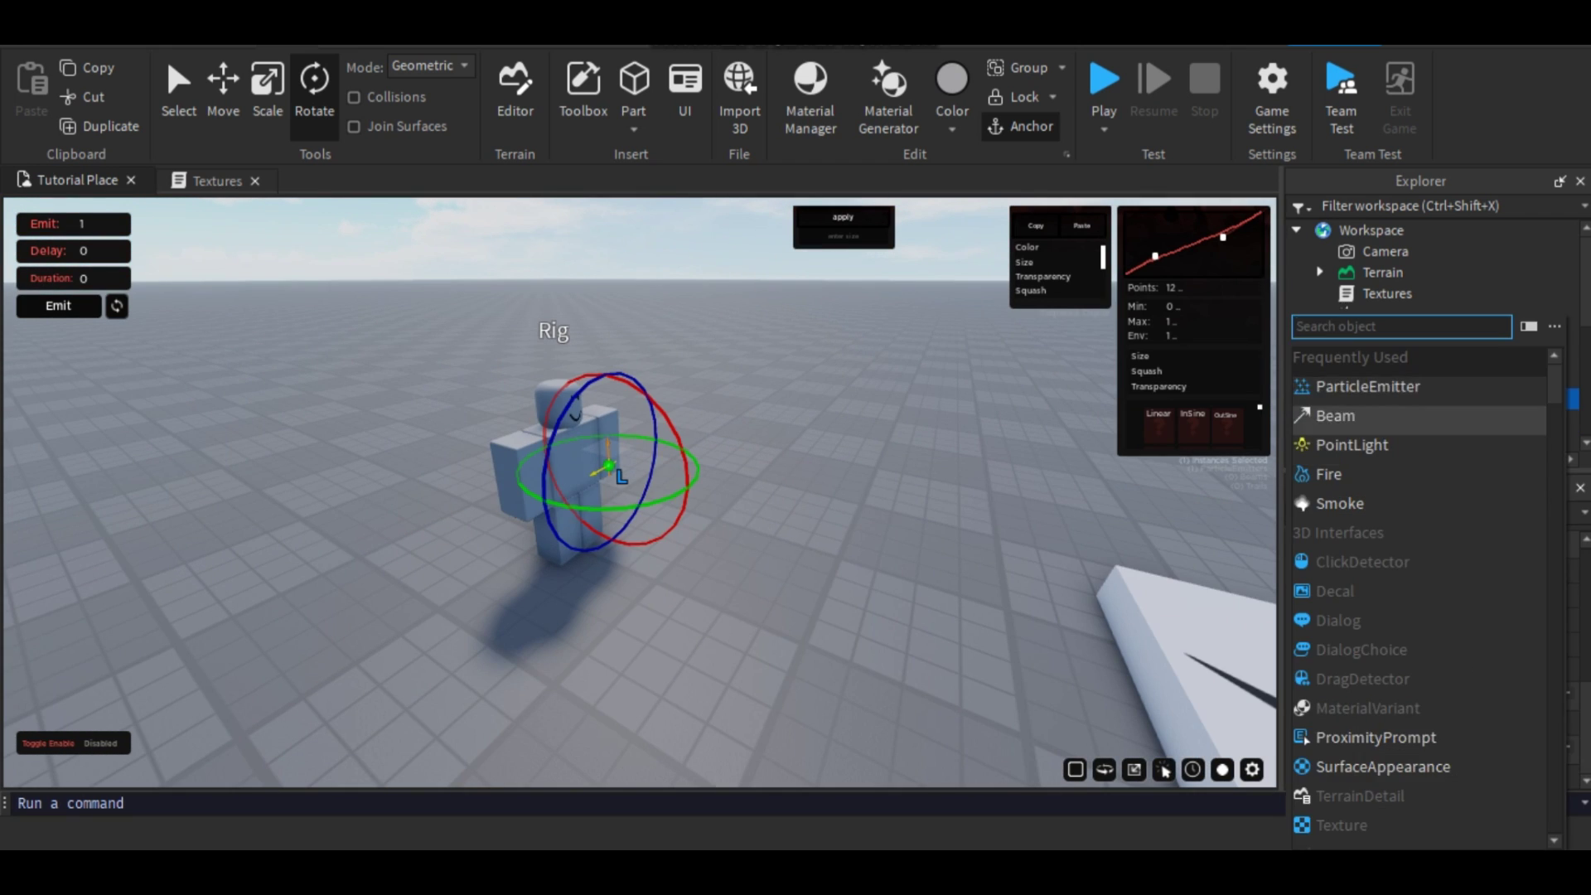
click(1343, 380)
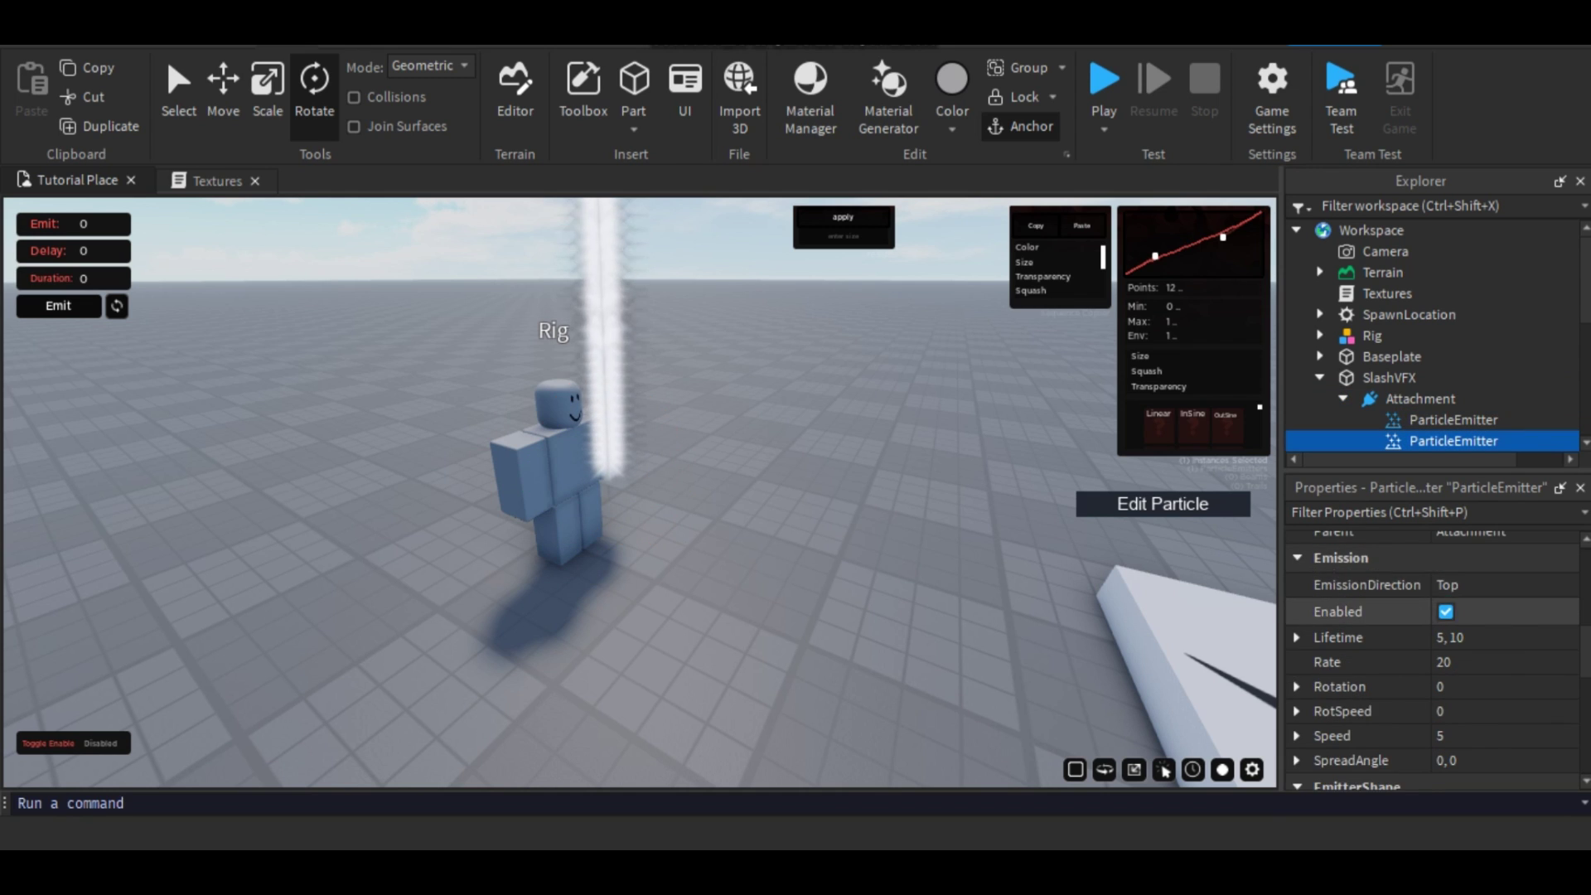
click(217, 180)
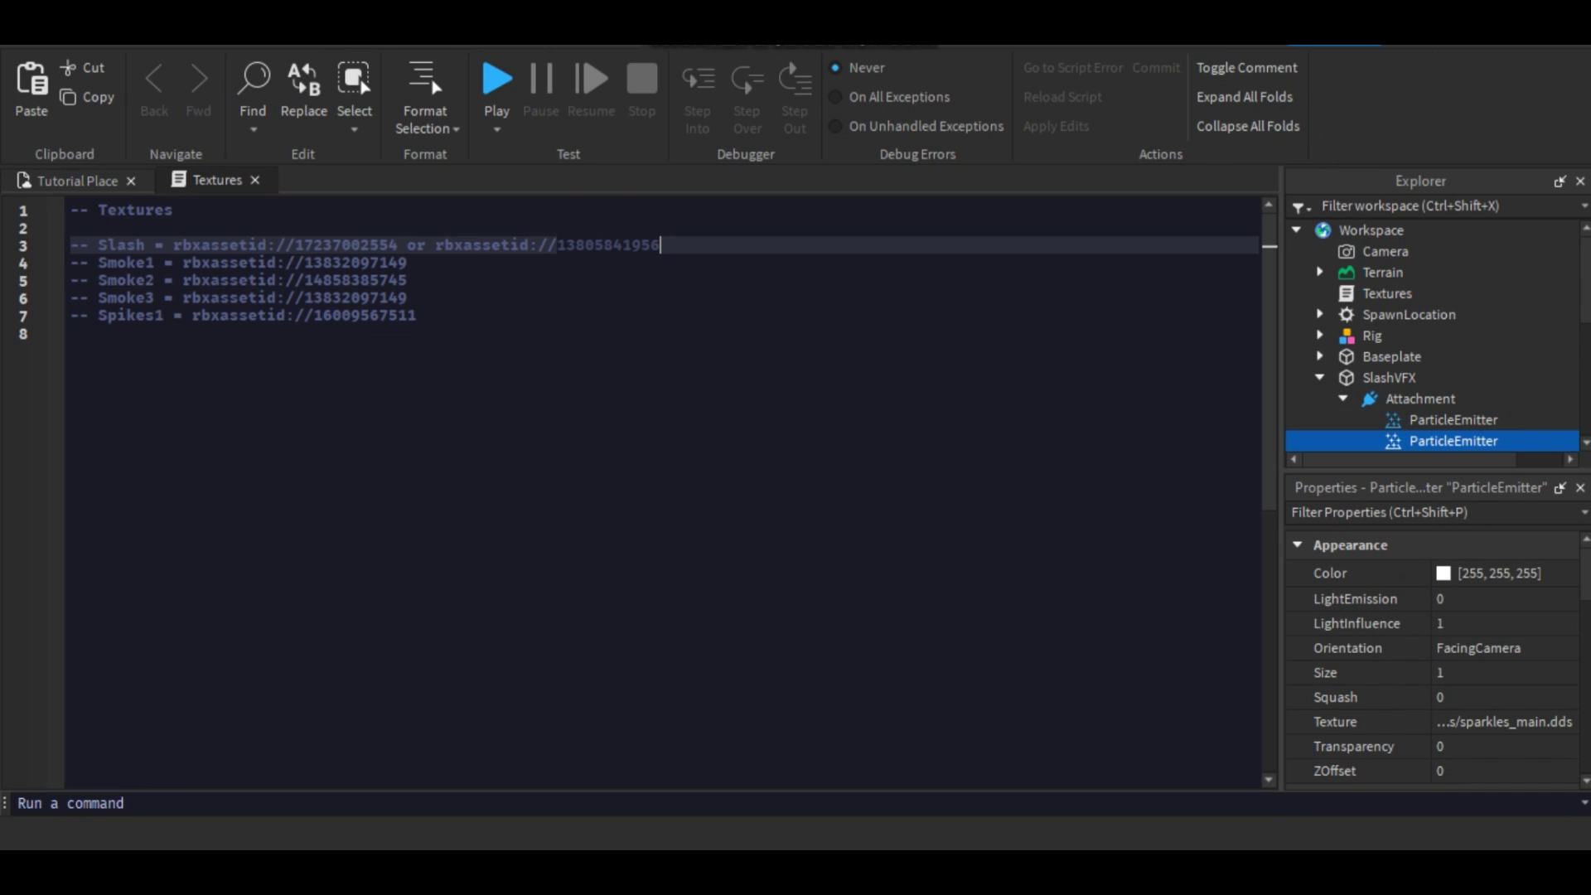
double_click(356, 263)
key(ctrl+c)
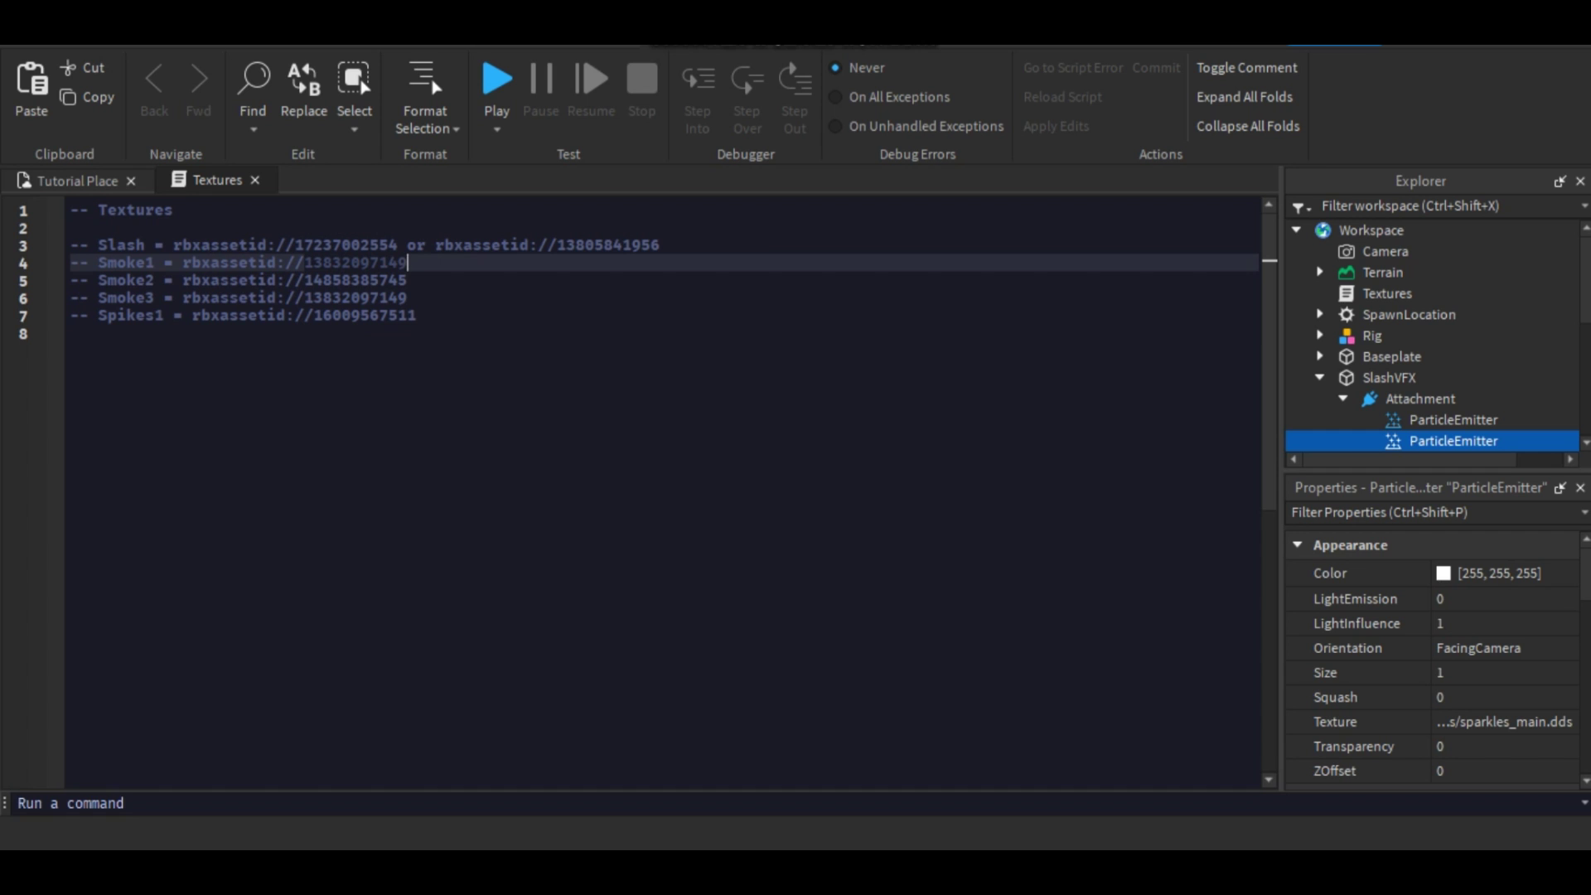
click(77, 180)
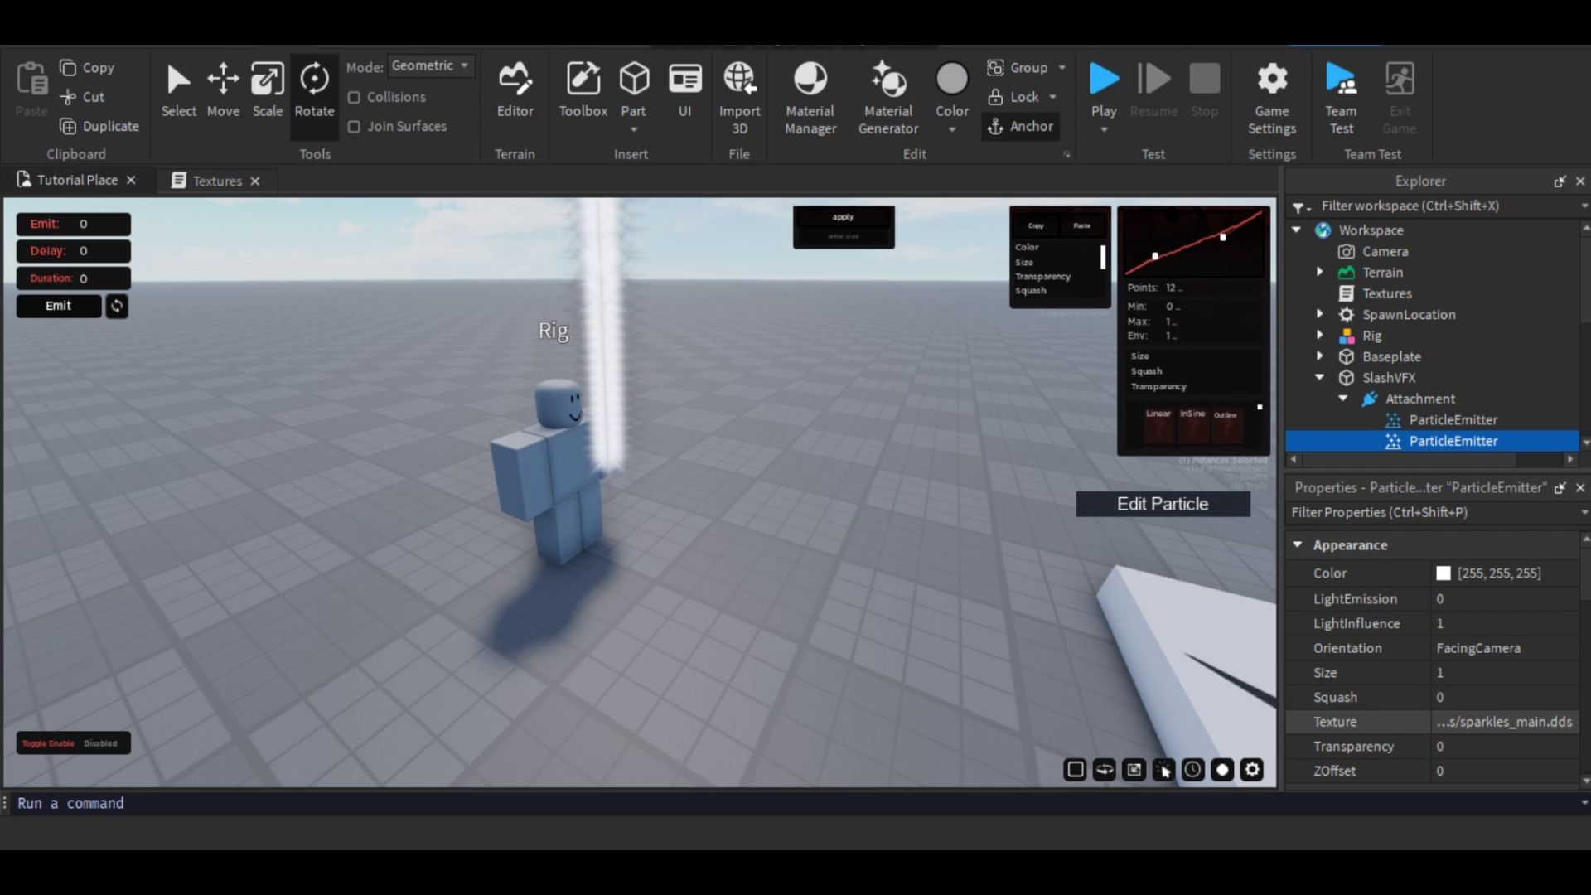
click(1505, 722)
key(ctrl+v)
key(Return)
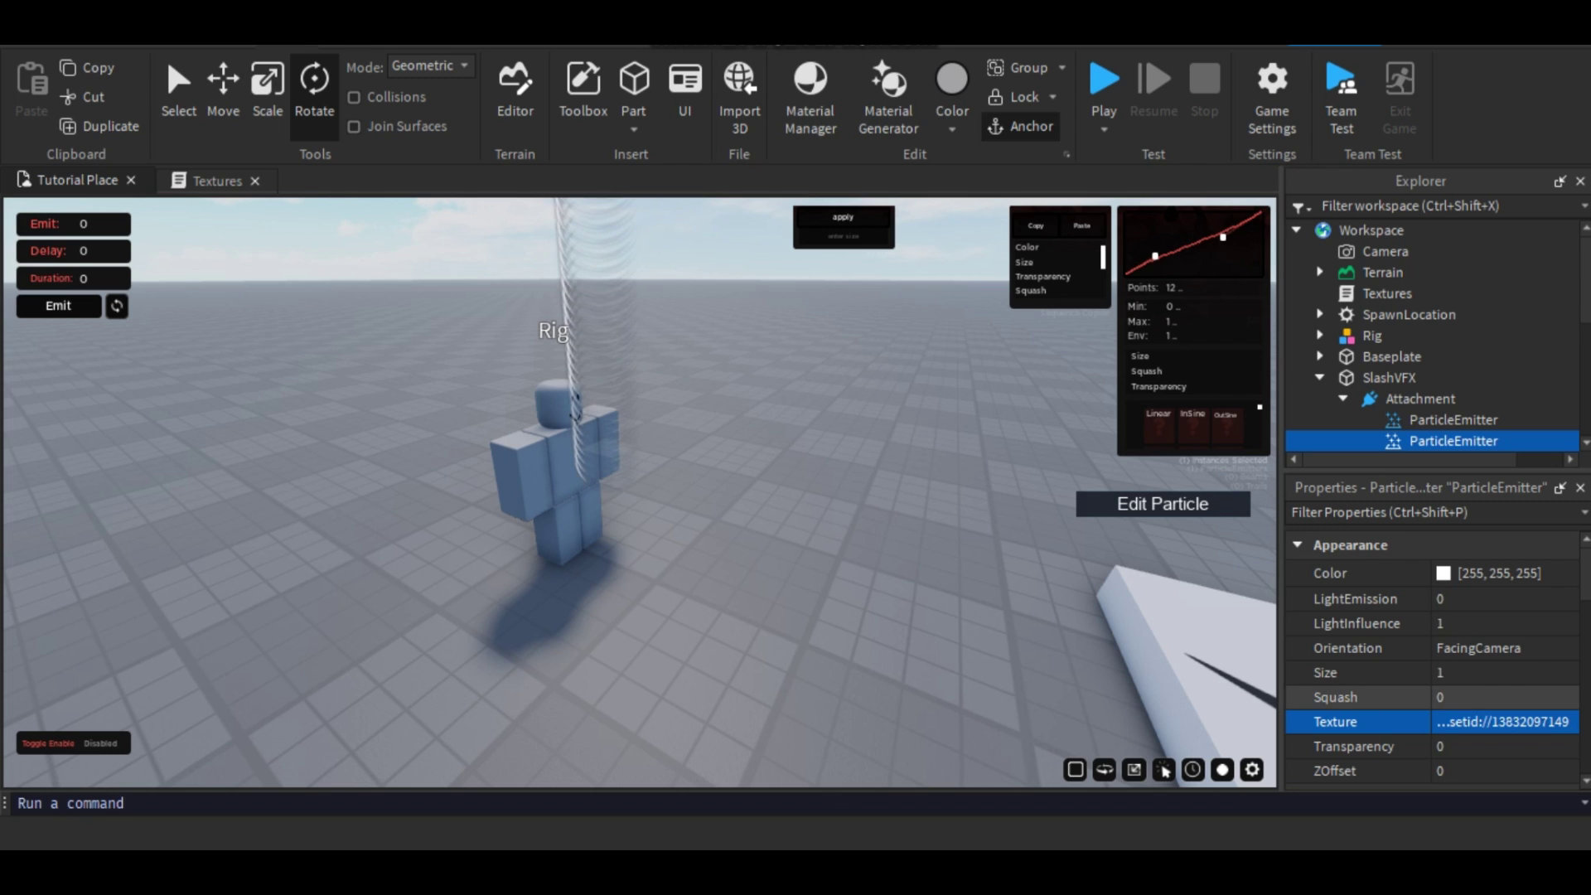
scroll(1359, 697, down, 3)
scroll(1359, 697, up, 3)
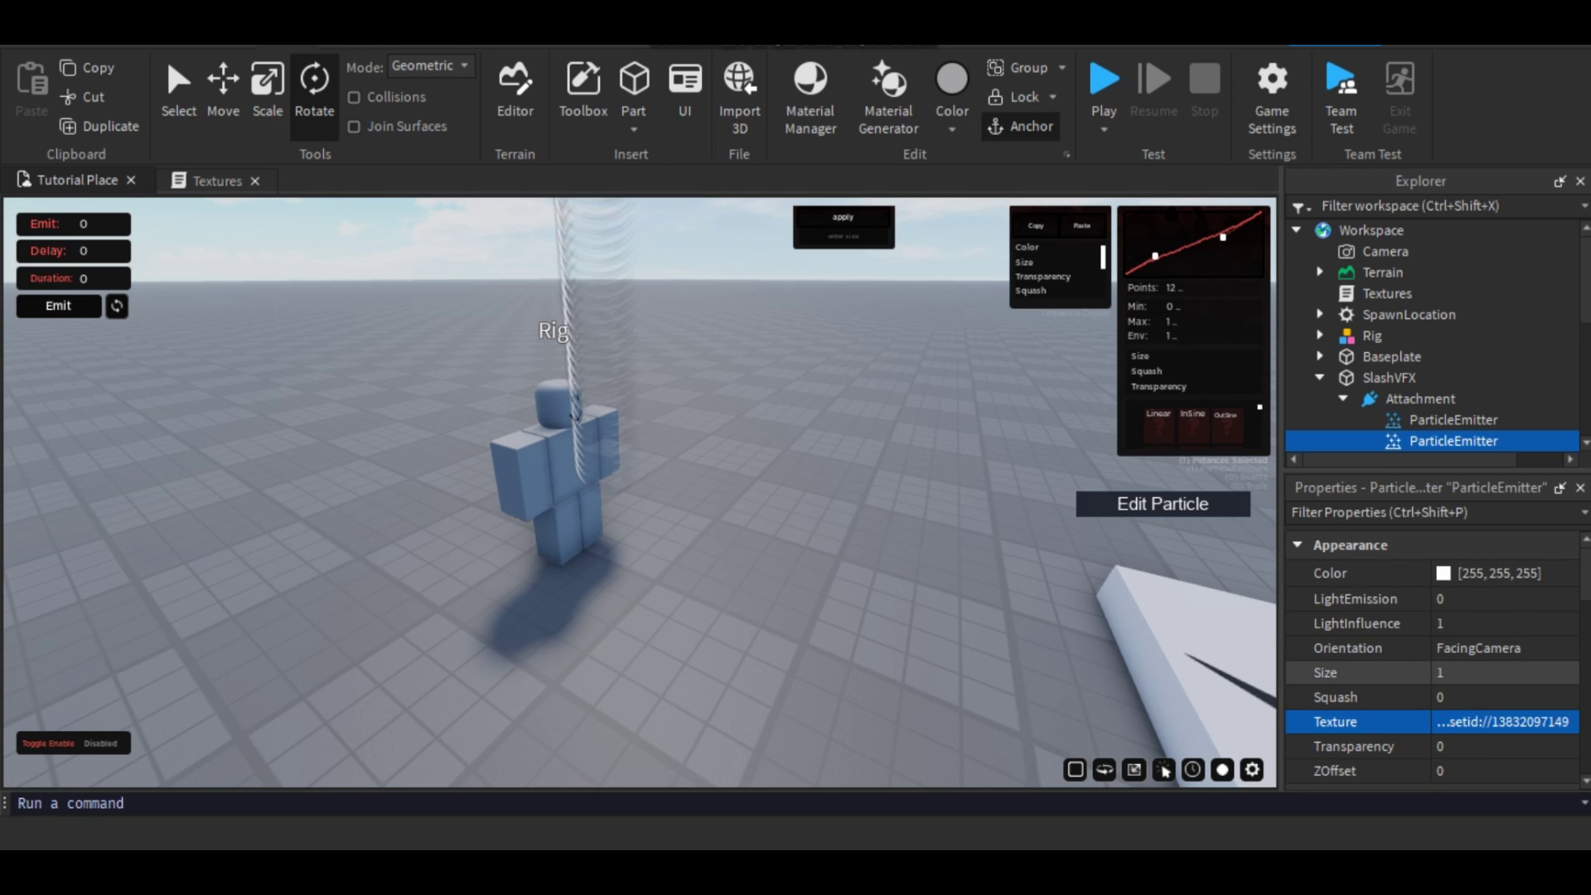
scroll(1359, 672, down, 8)
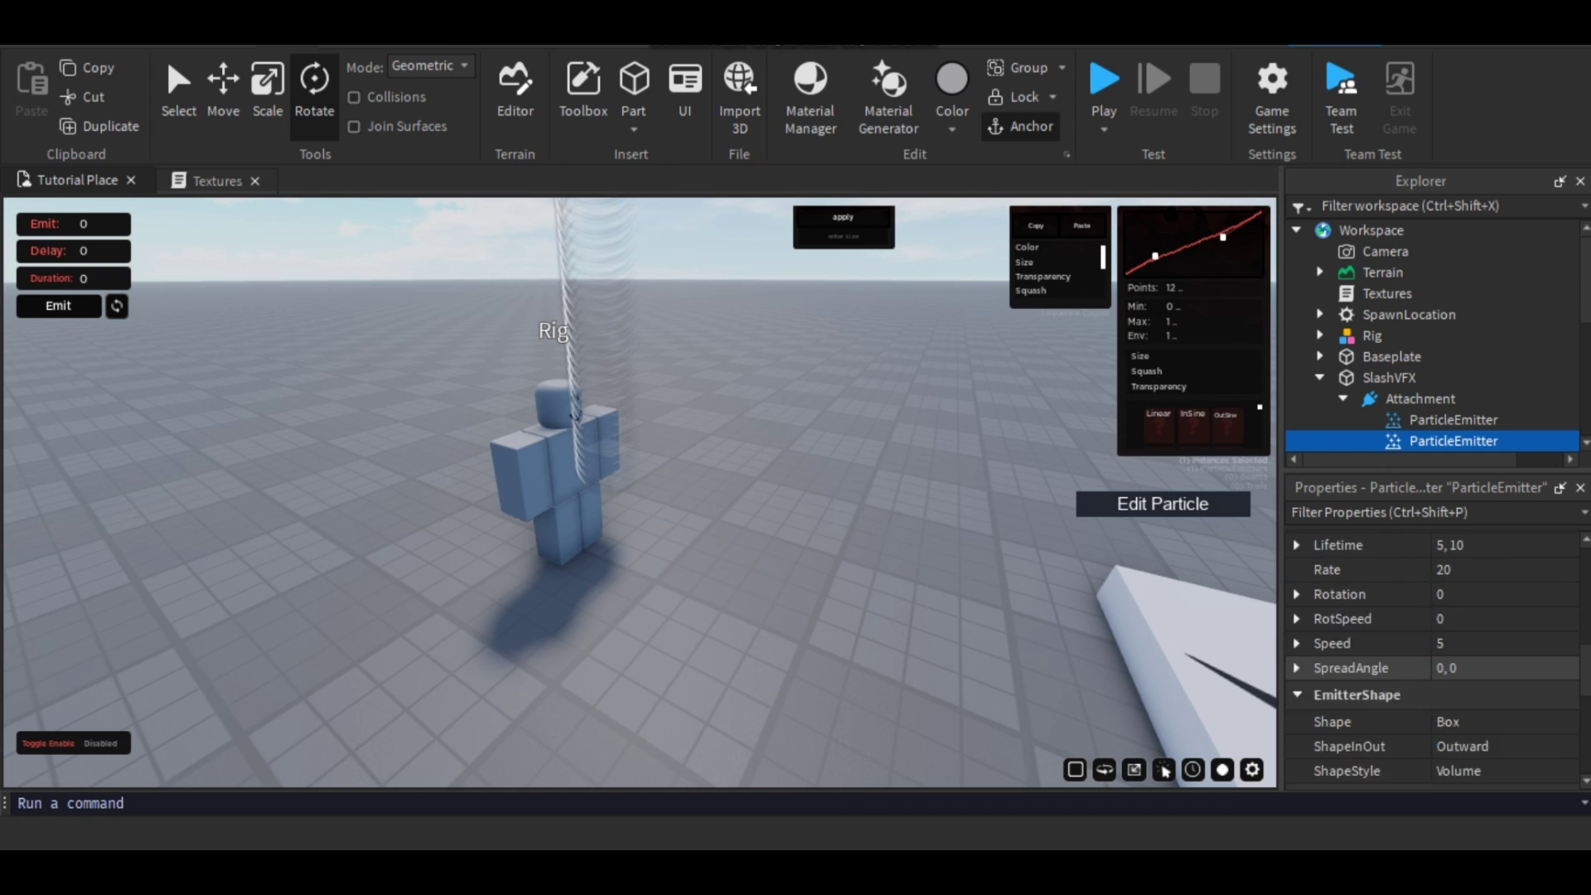
scroll(1359, 672, up, 2)
scroll(1359, 676, down, 5)
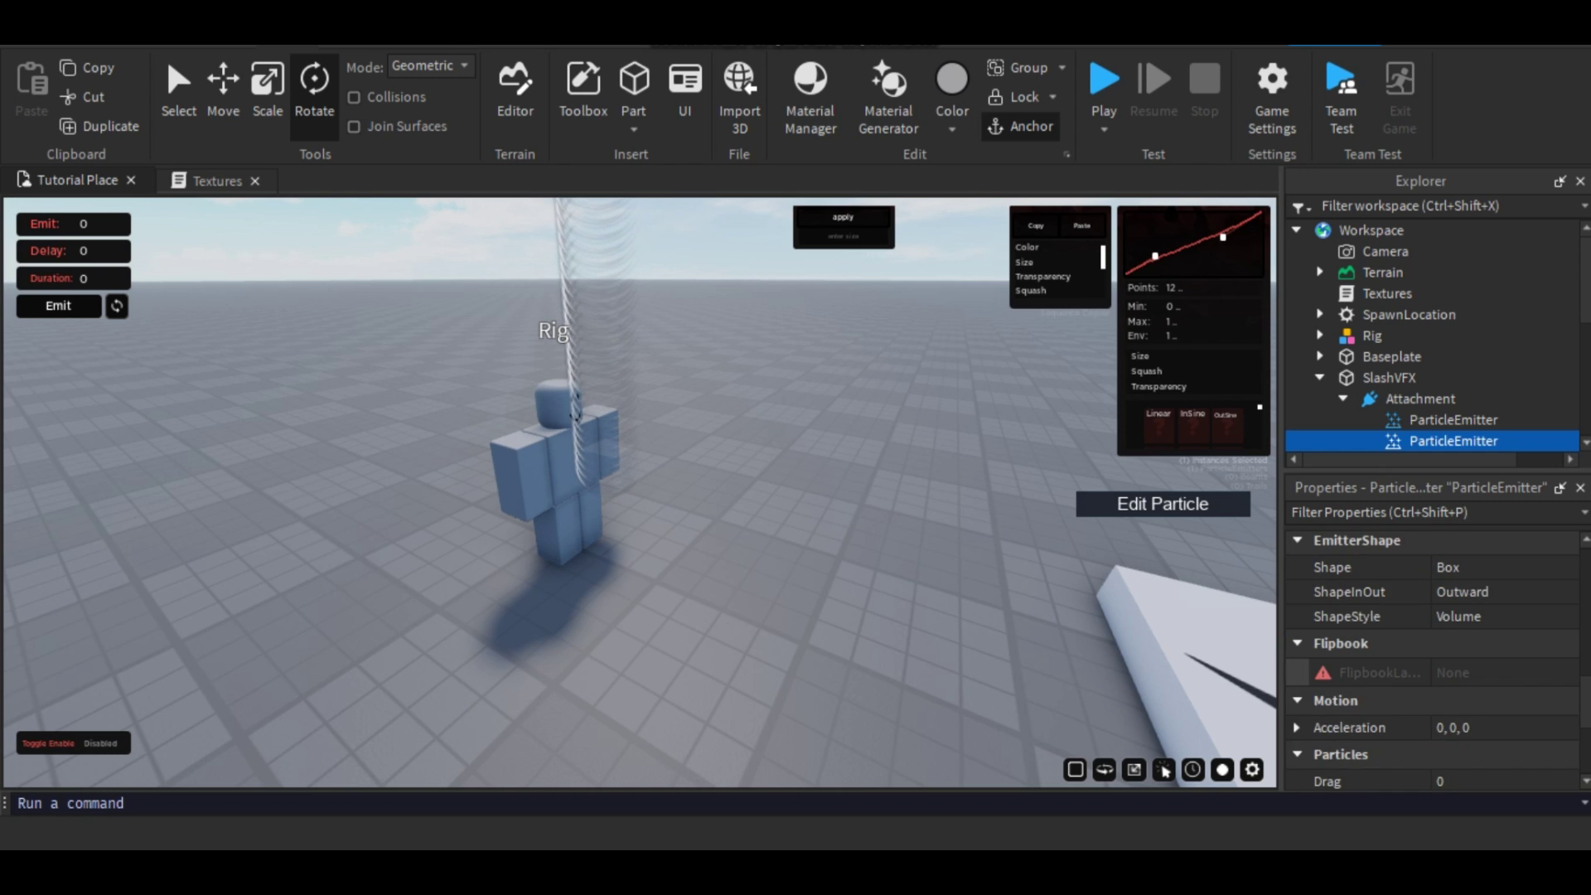
- Set the second ParticleEmitter's LightEmission to 1
scroll(1360, 675, up, 10)
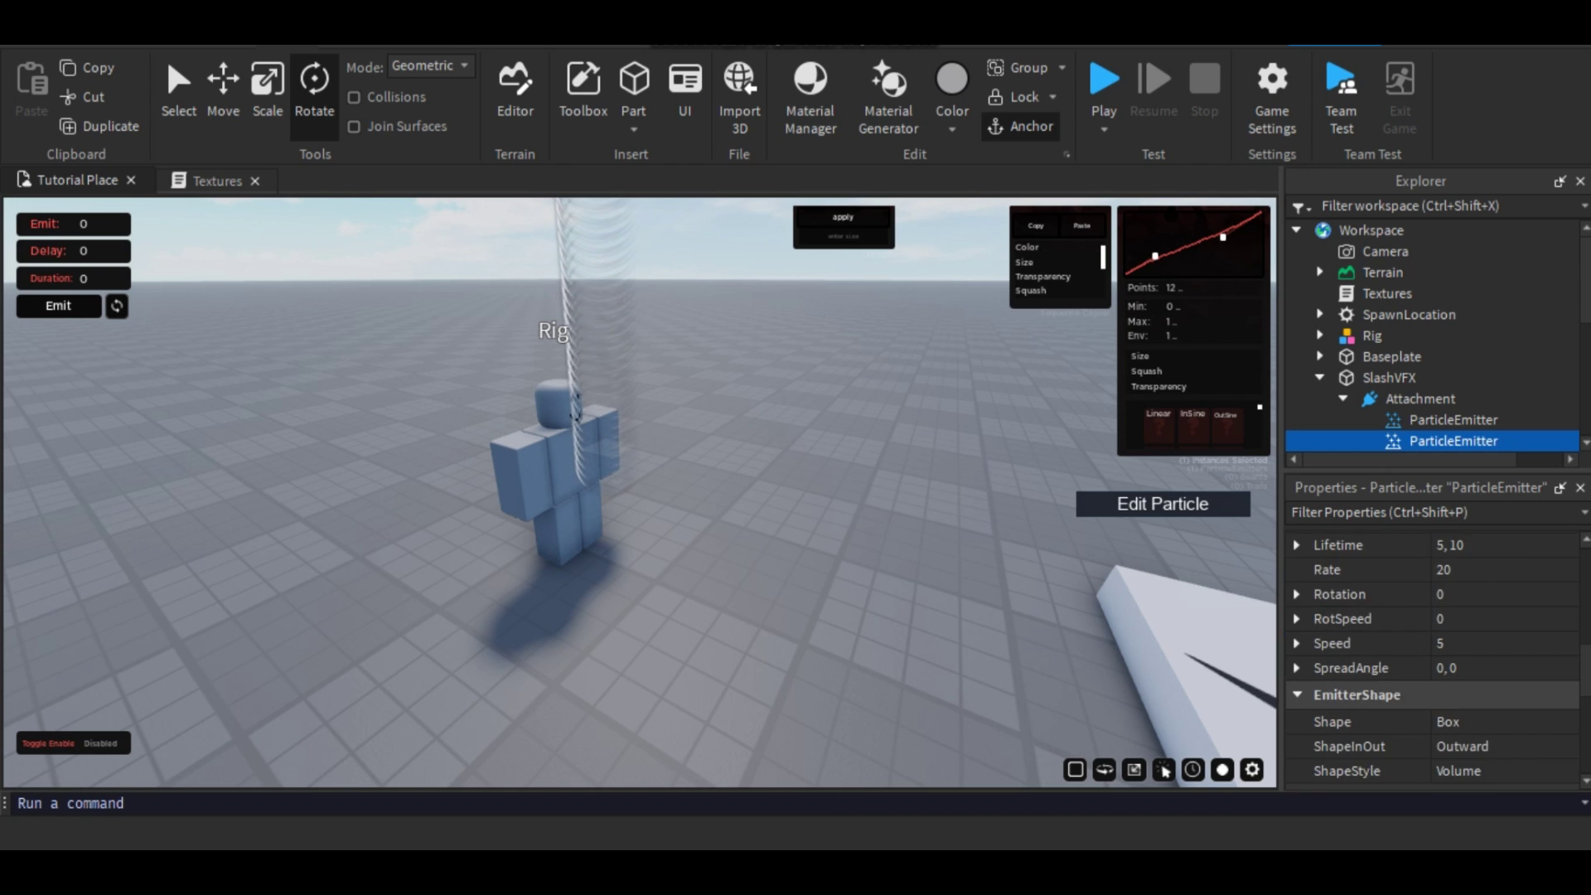
scroll(1359, 672, up, 2)
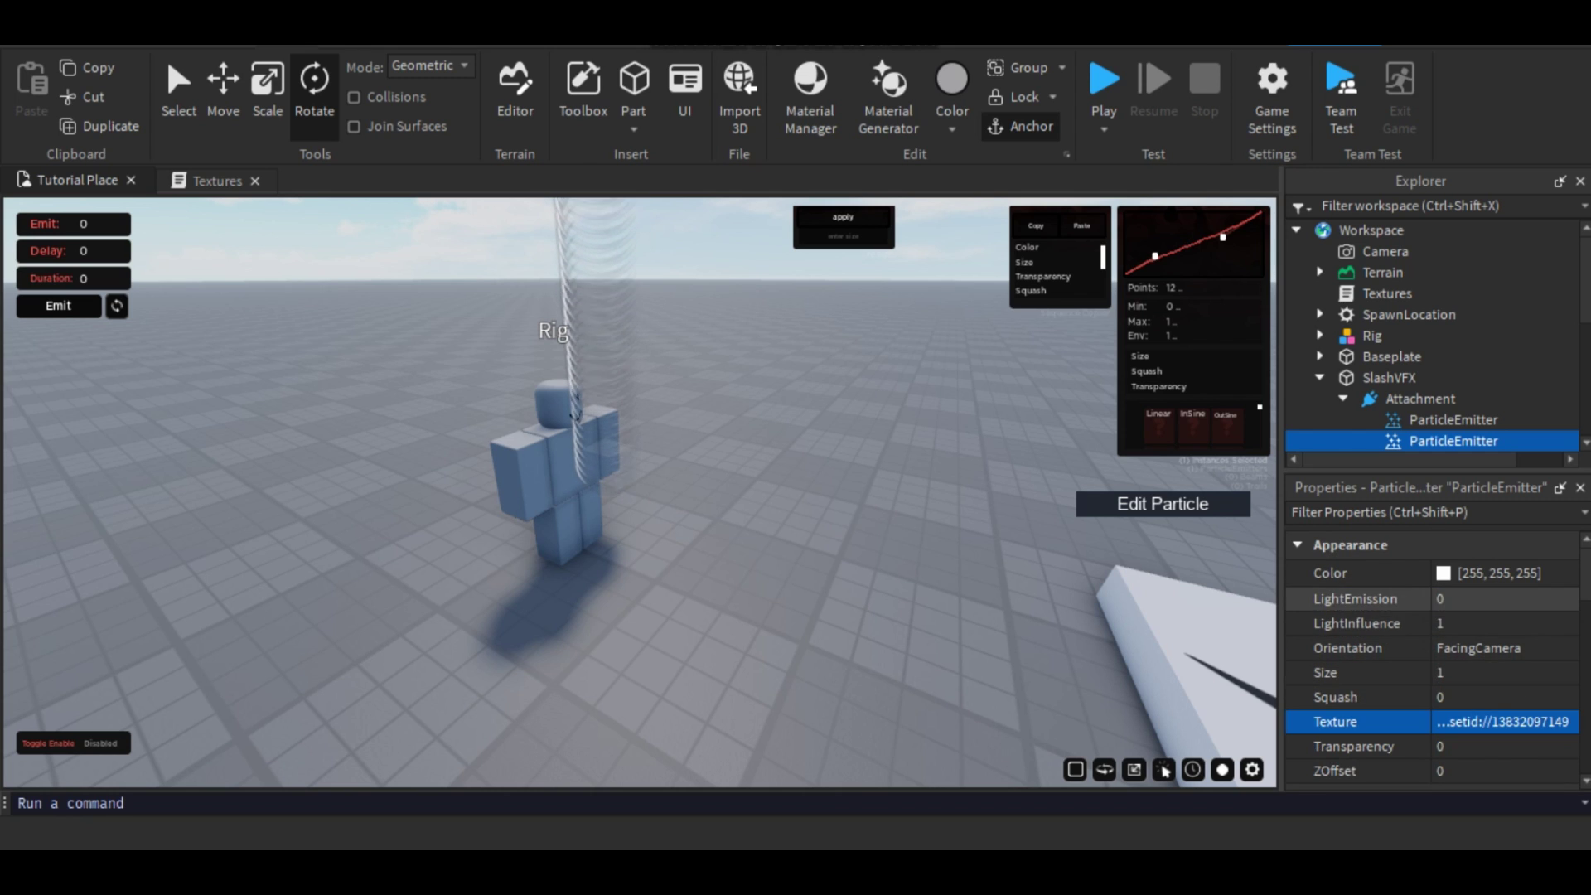
click(1463, 599)
text(1)
key(Return)
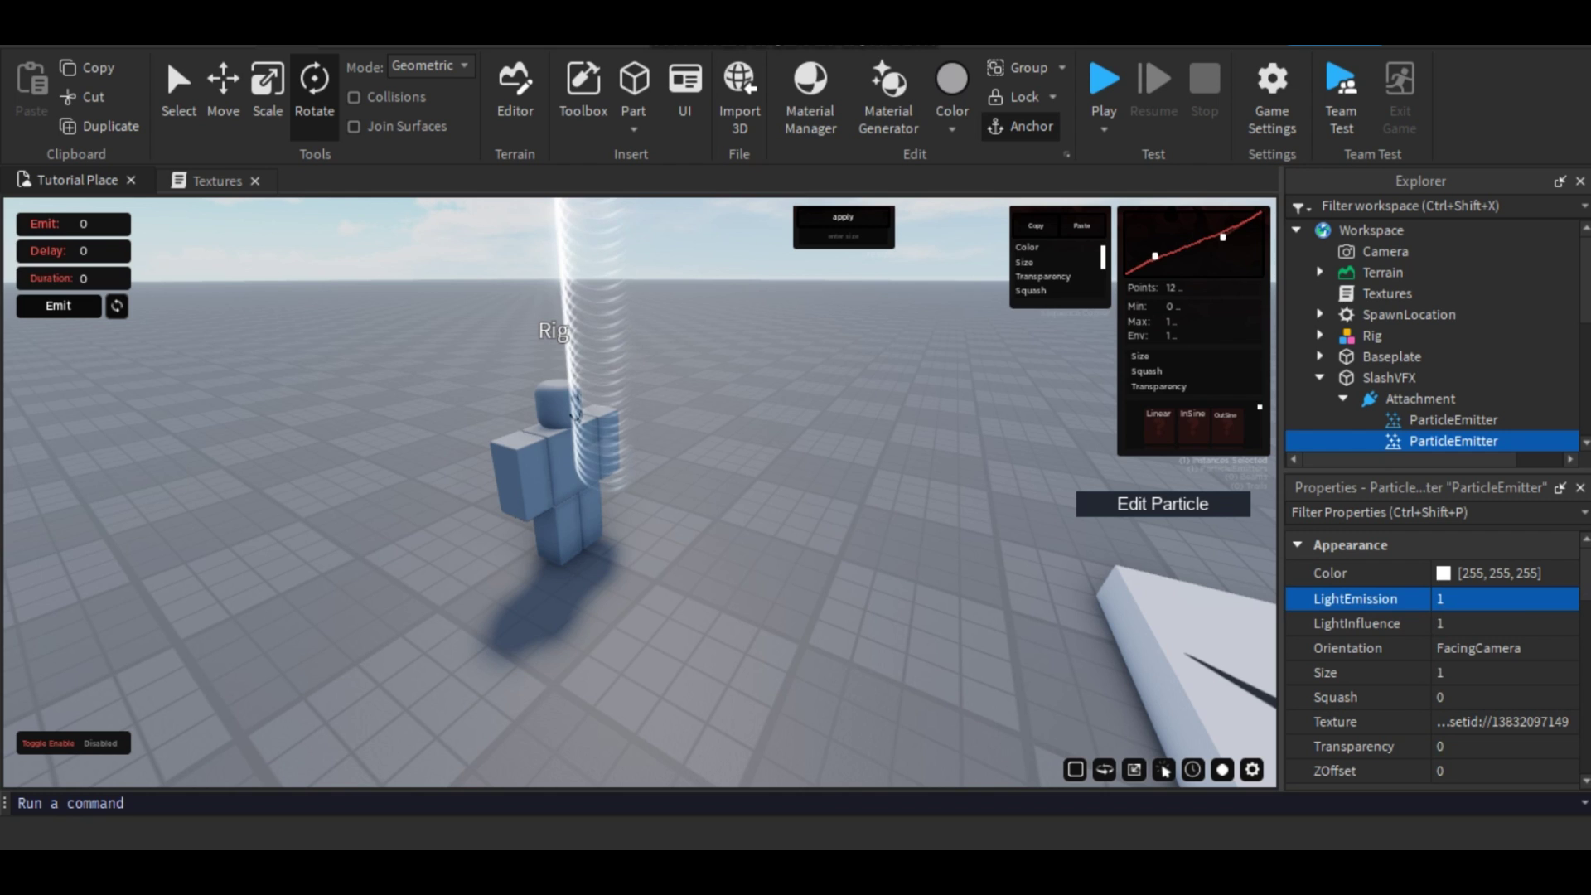
- Set the second ParticleEmitter's emission Speed to 0.001
scroll(1443, 668, down, 6)
scroll(1442, 670, up, 1)
scroll(1442, 692, down, 1)
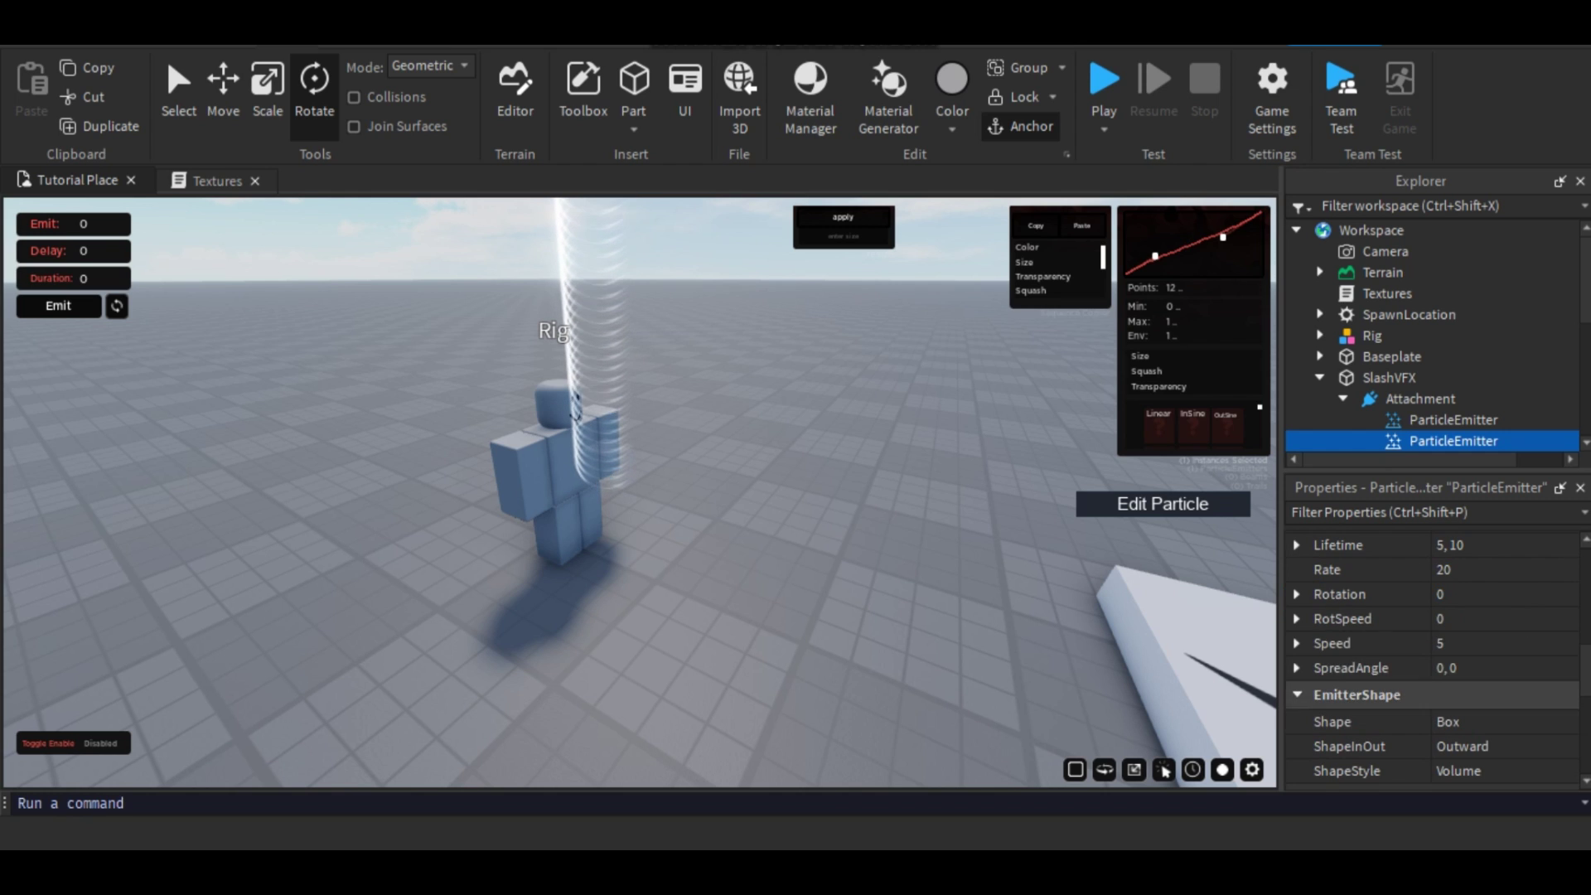
click(1463, 644)
text(0)
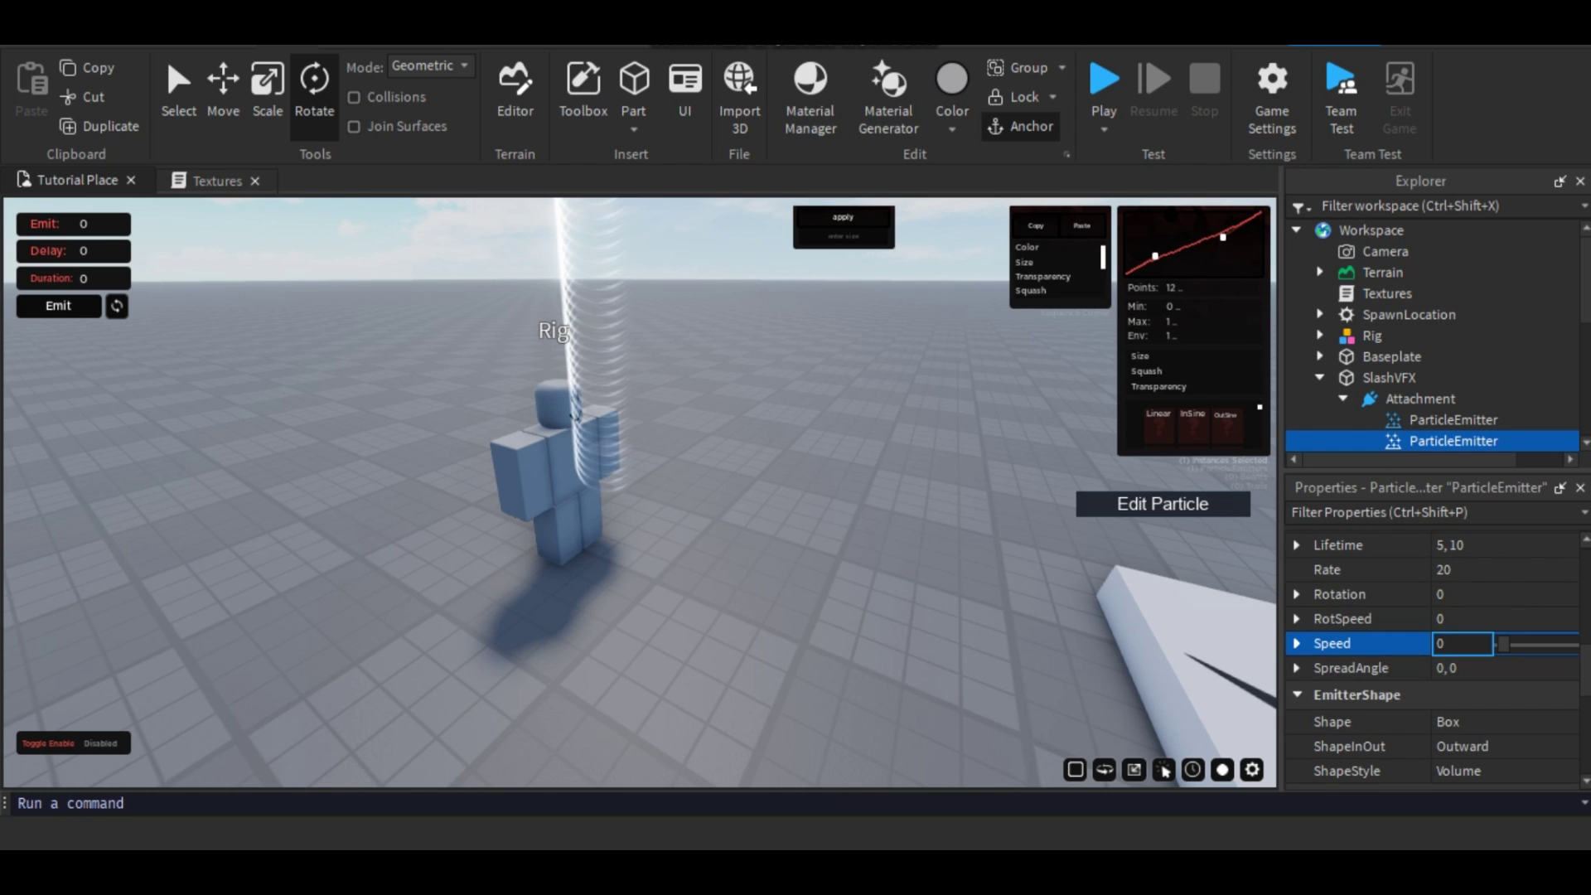
text(.001)
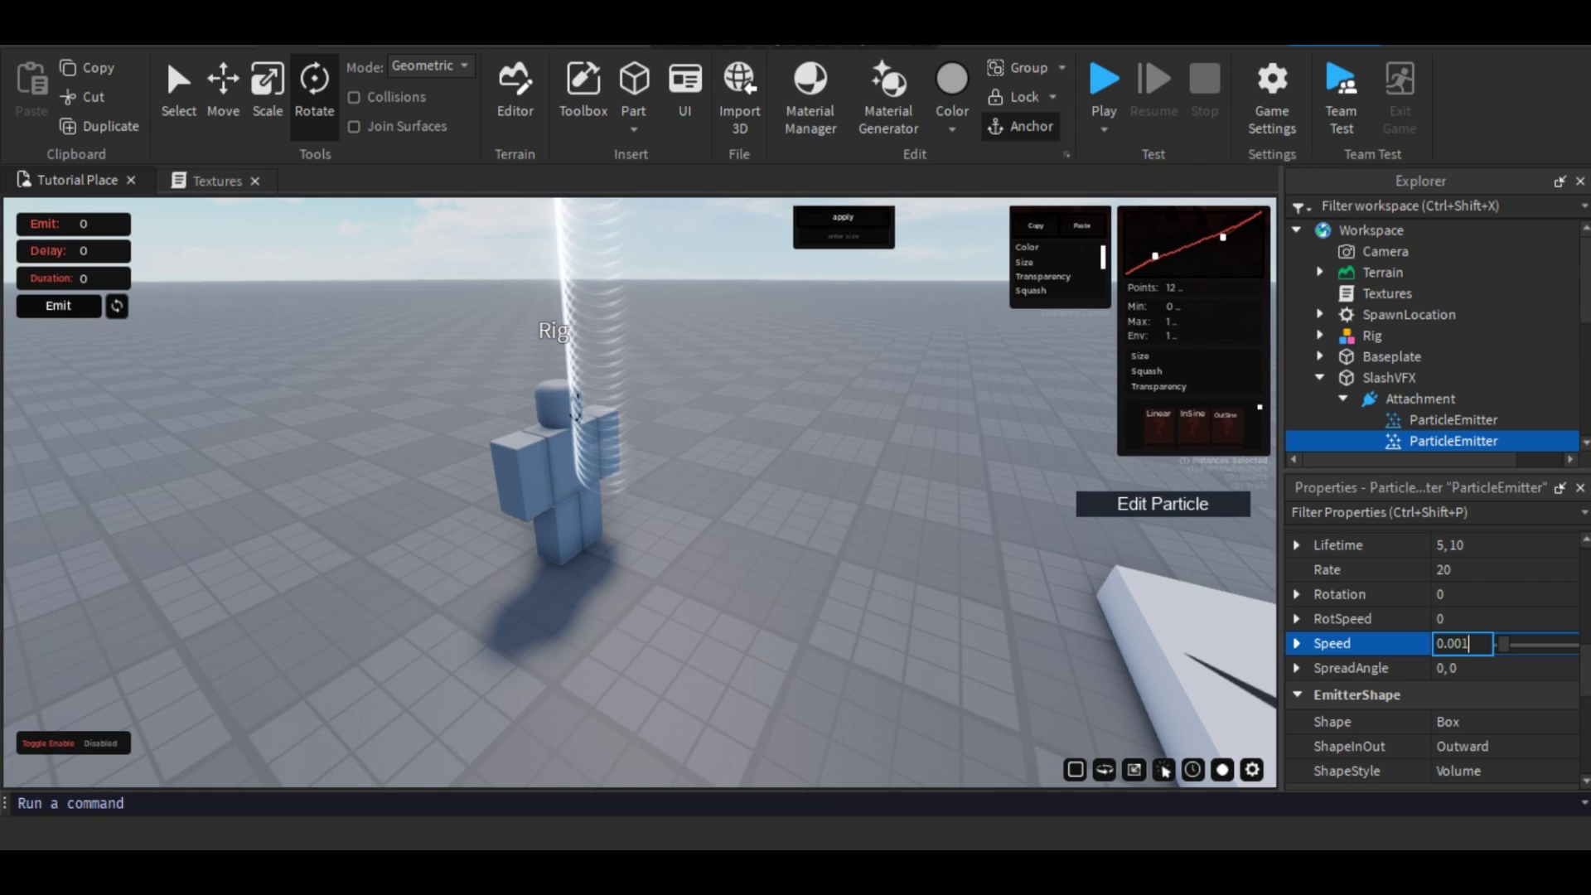
key(Return)
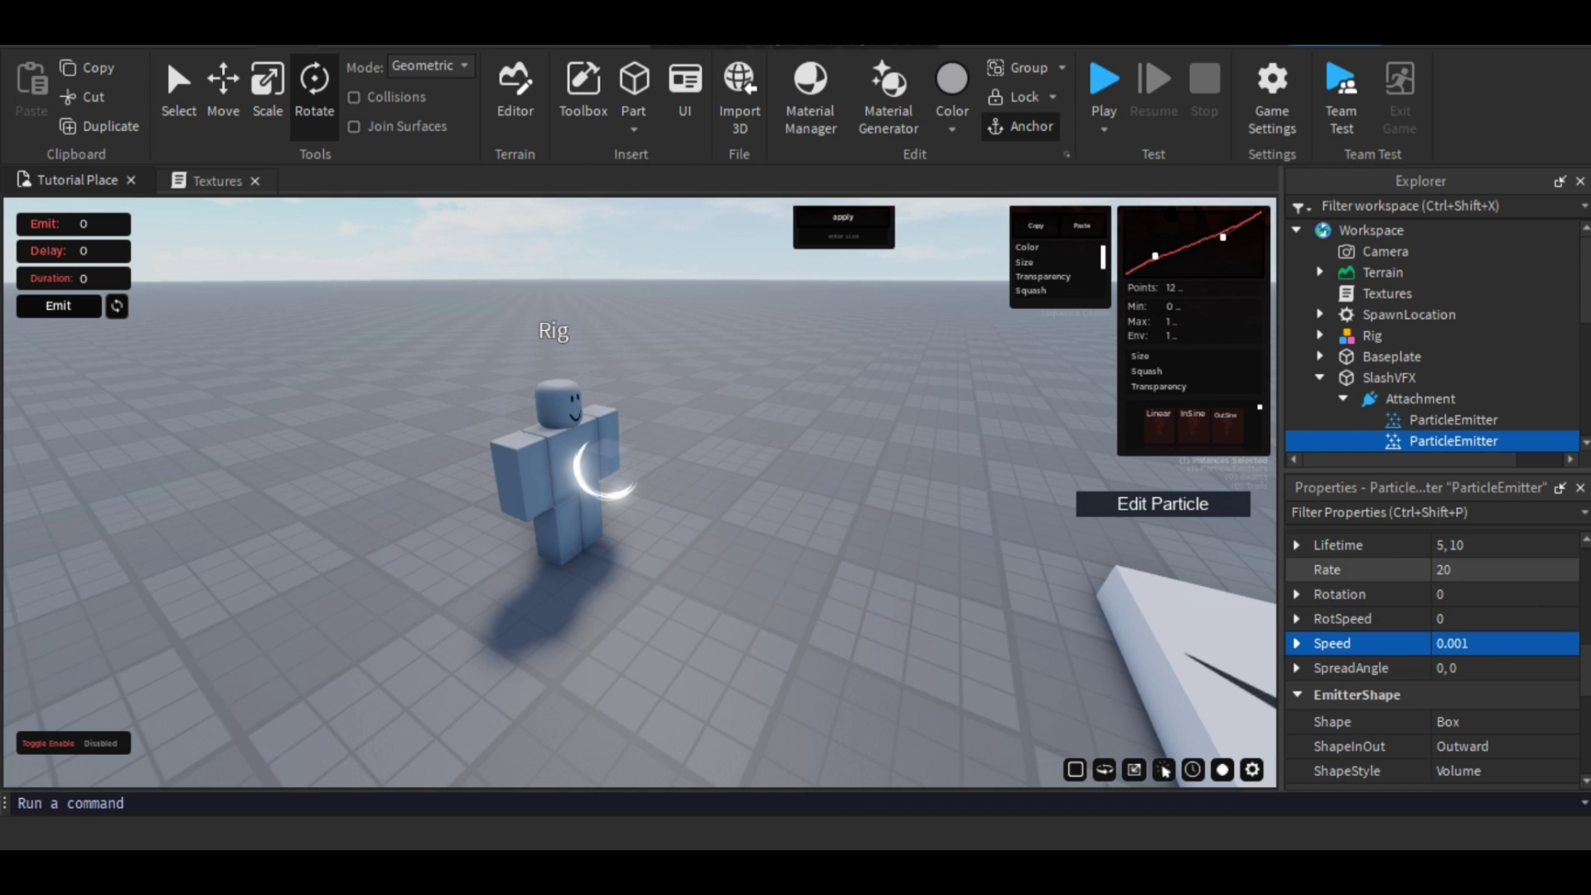
- Disable continuous emission on the second ParticleEmitter and set its Lifetime to 0.5
scroll(1409, 580, up, 1)
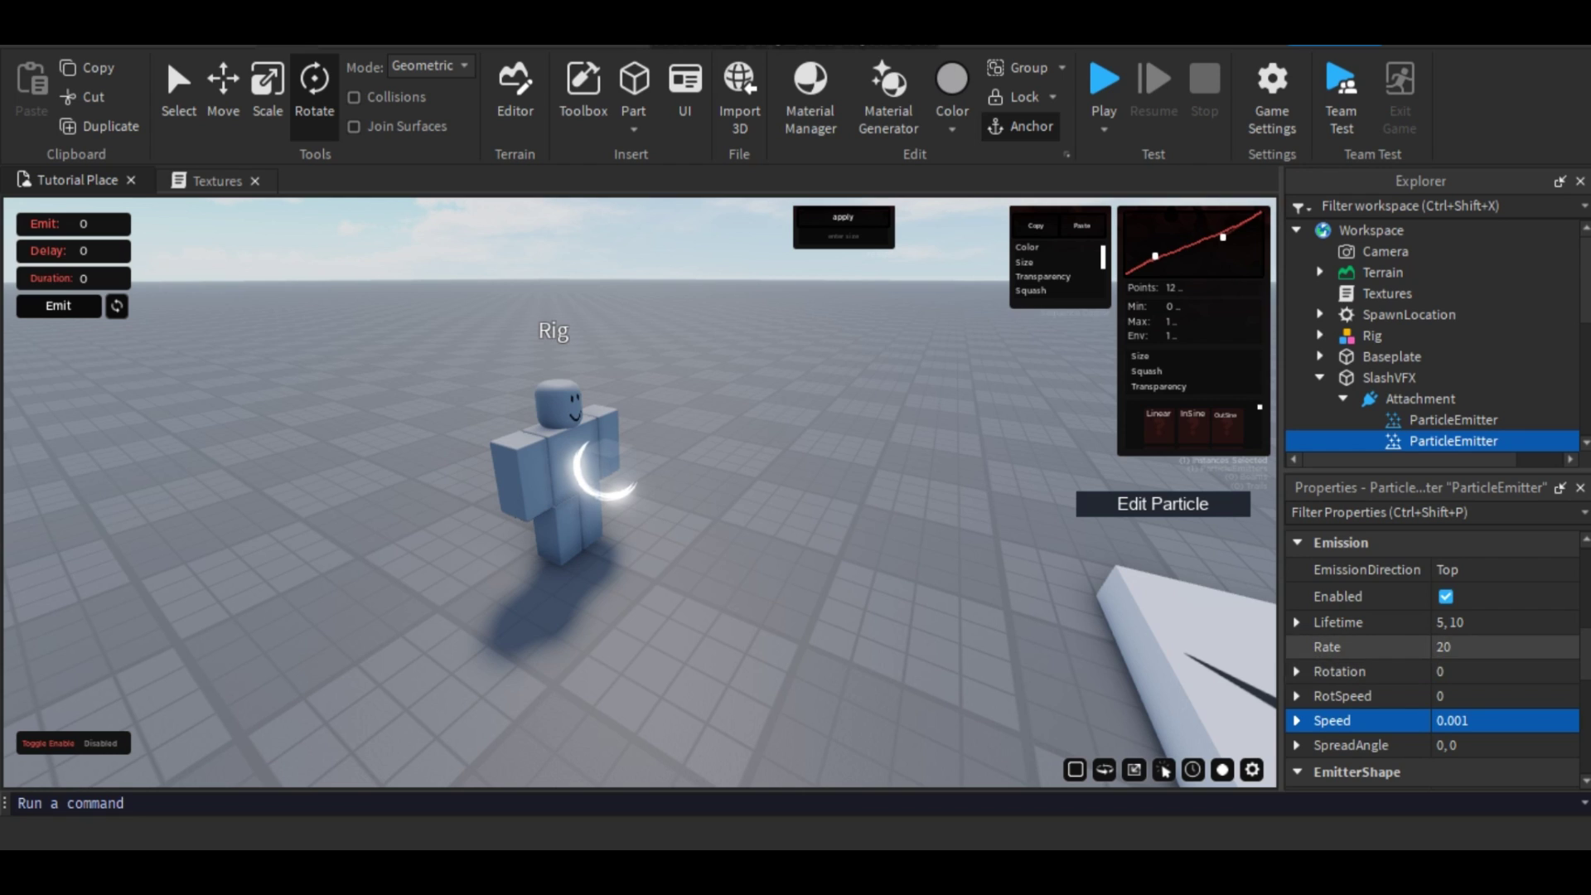
click(1446, 596)
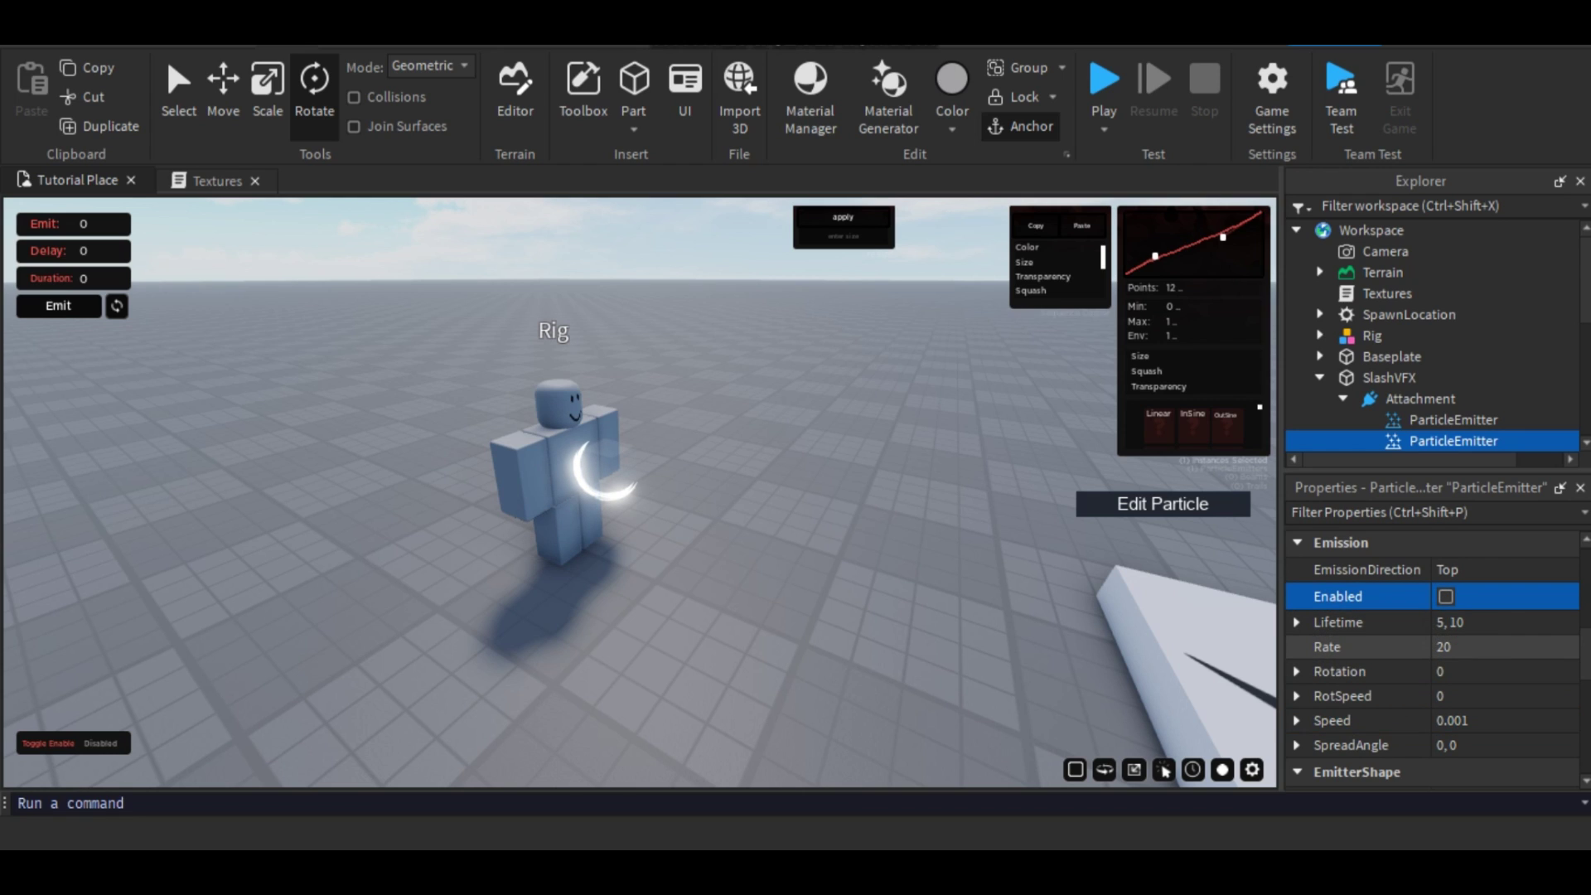
click(1463, 622)
key(BackSpace)
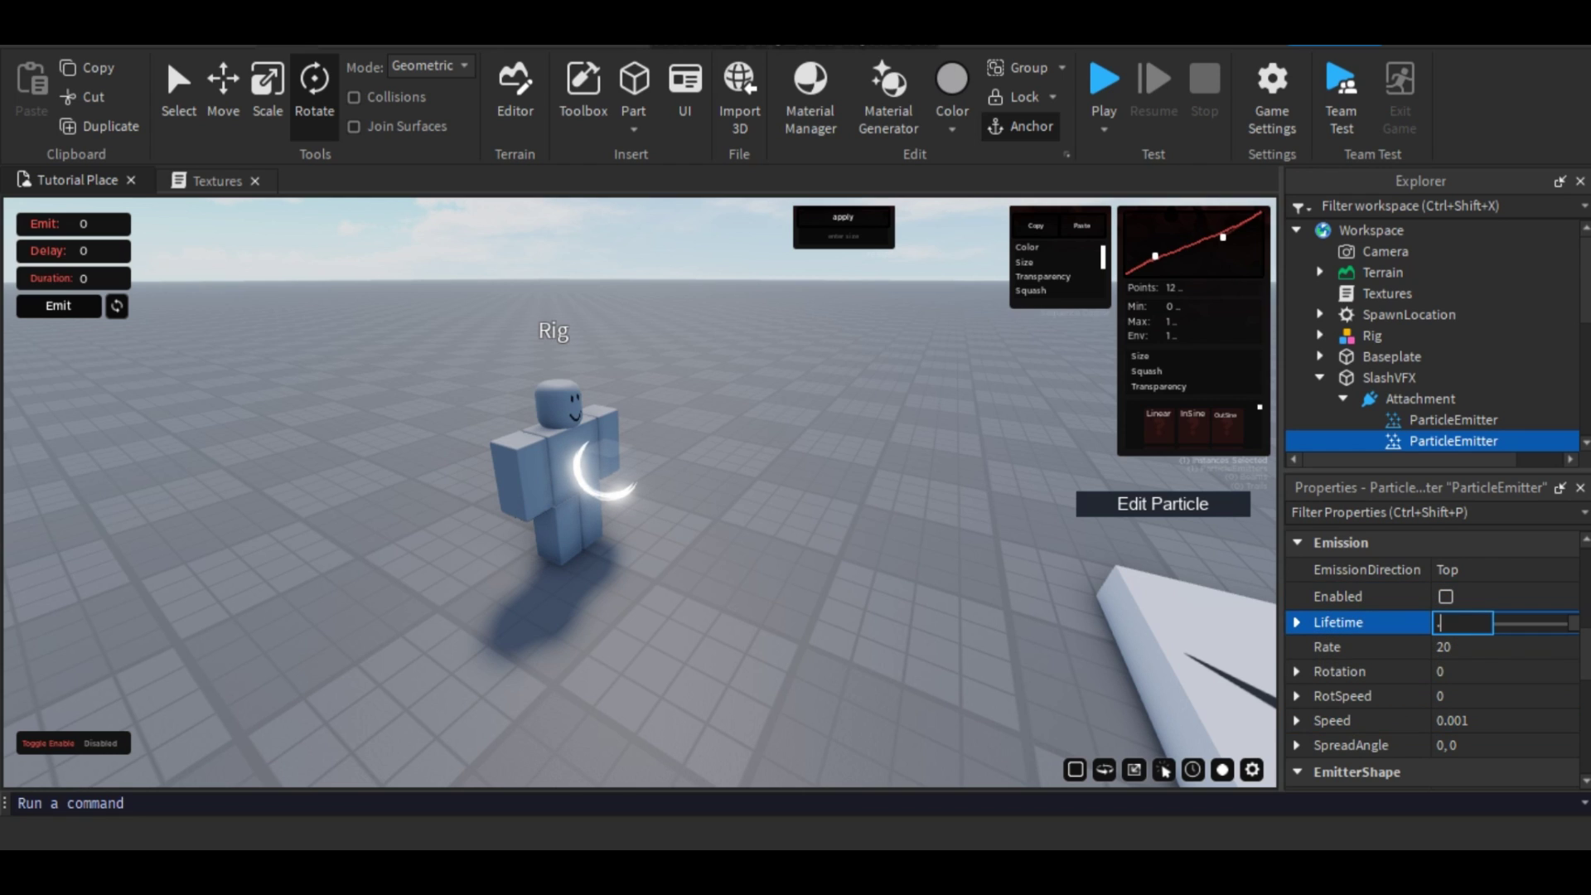
key(Return)
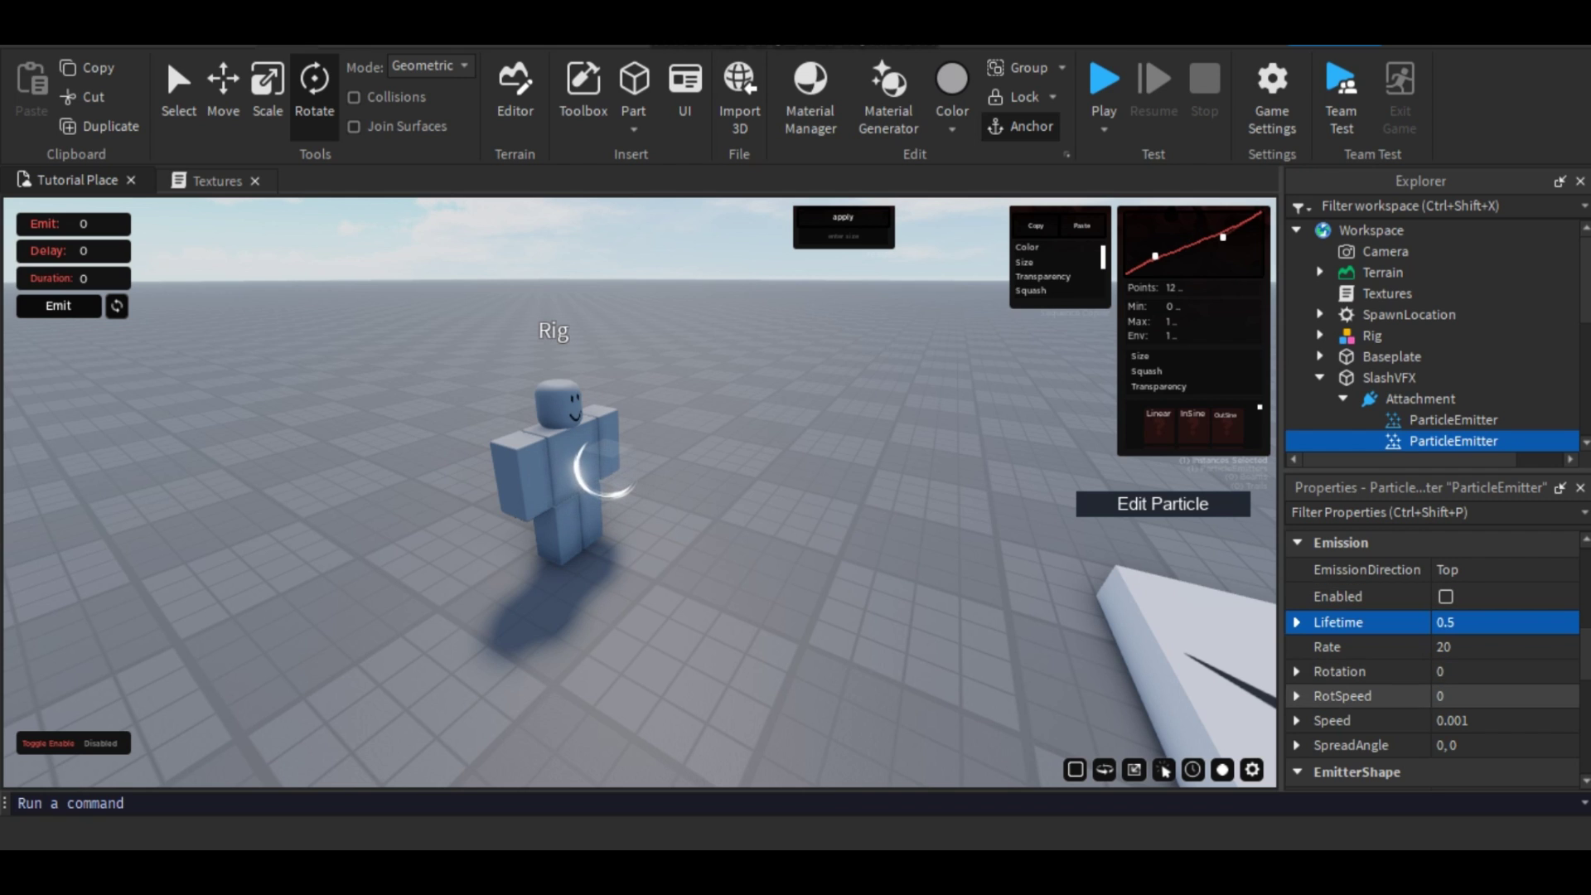
- Set the second ParticleEmitter's Rotation range to -360, 360
scroll(1432, 700, up, 3)
scroll(1433, 696, down, 5)
scroll(1432, 650, up, 1)
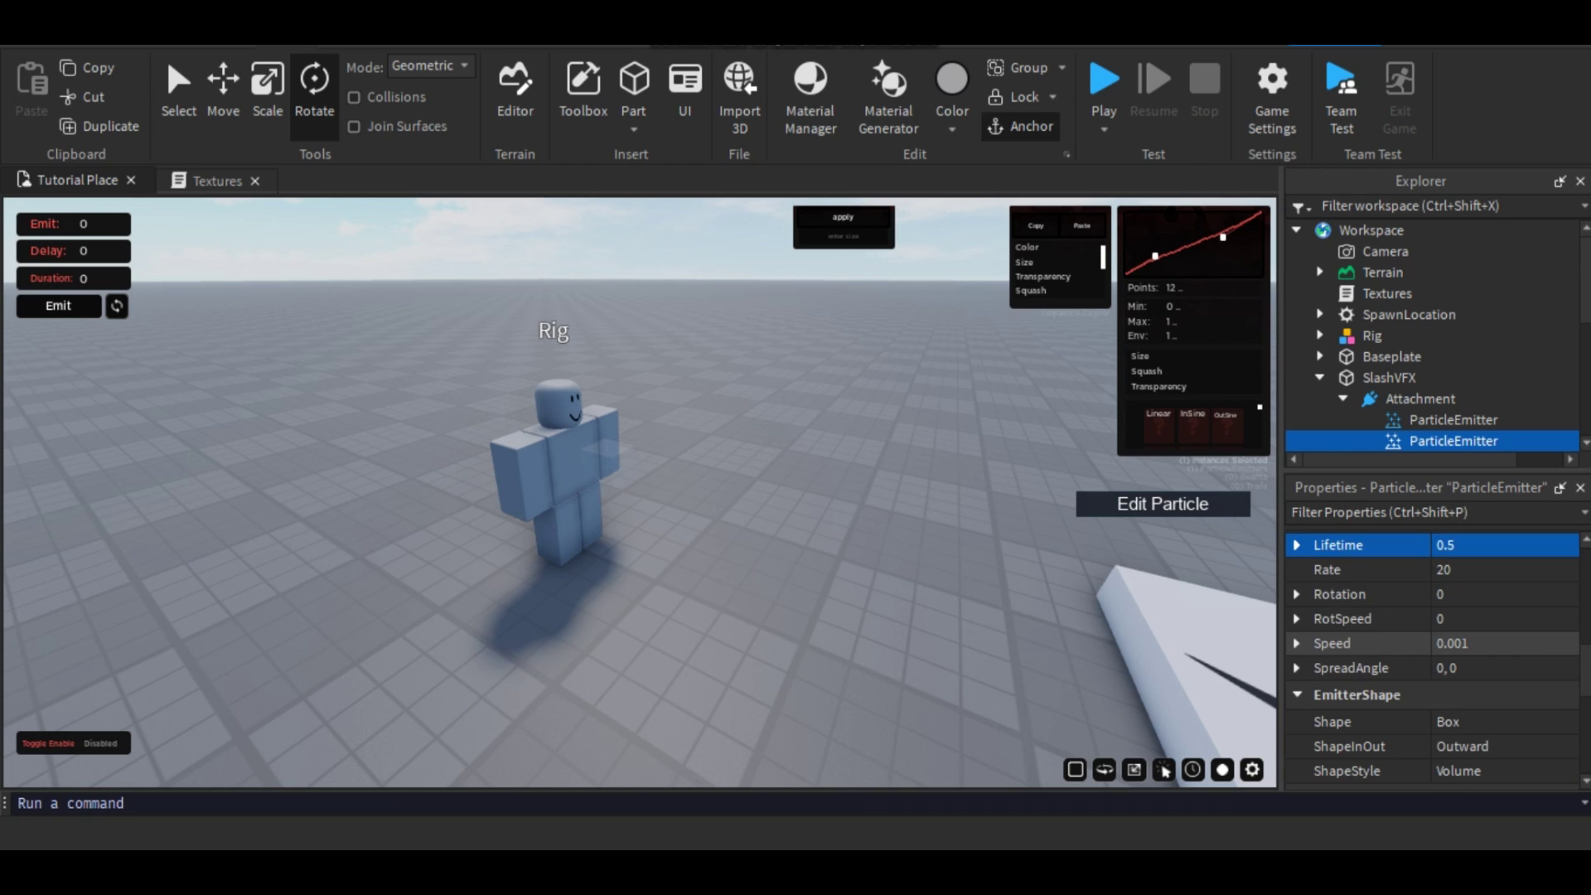
click(1459, 594)
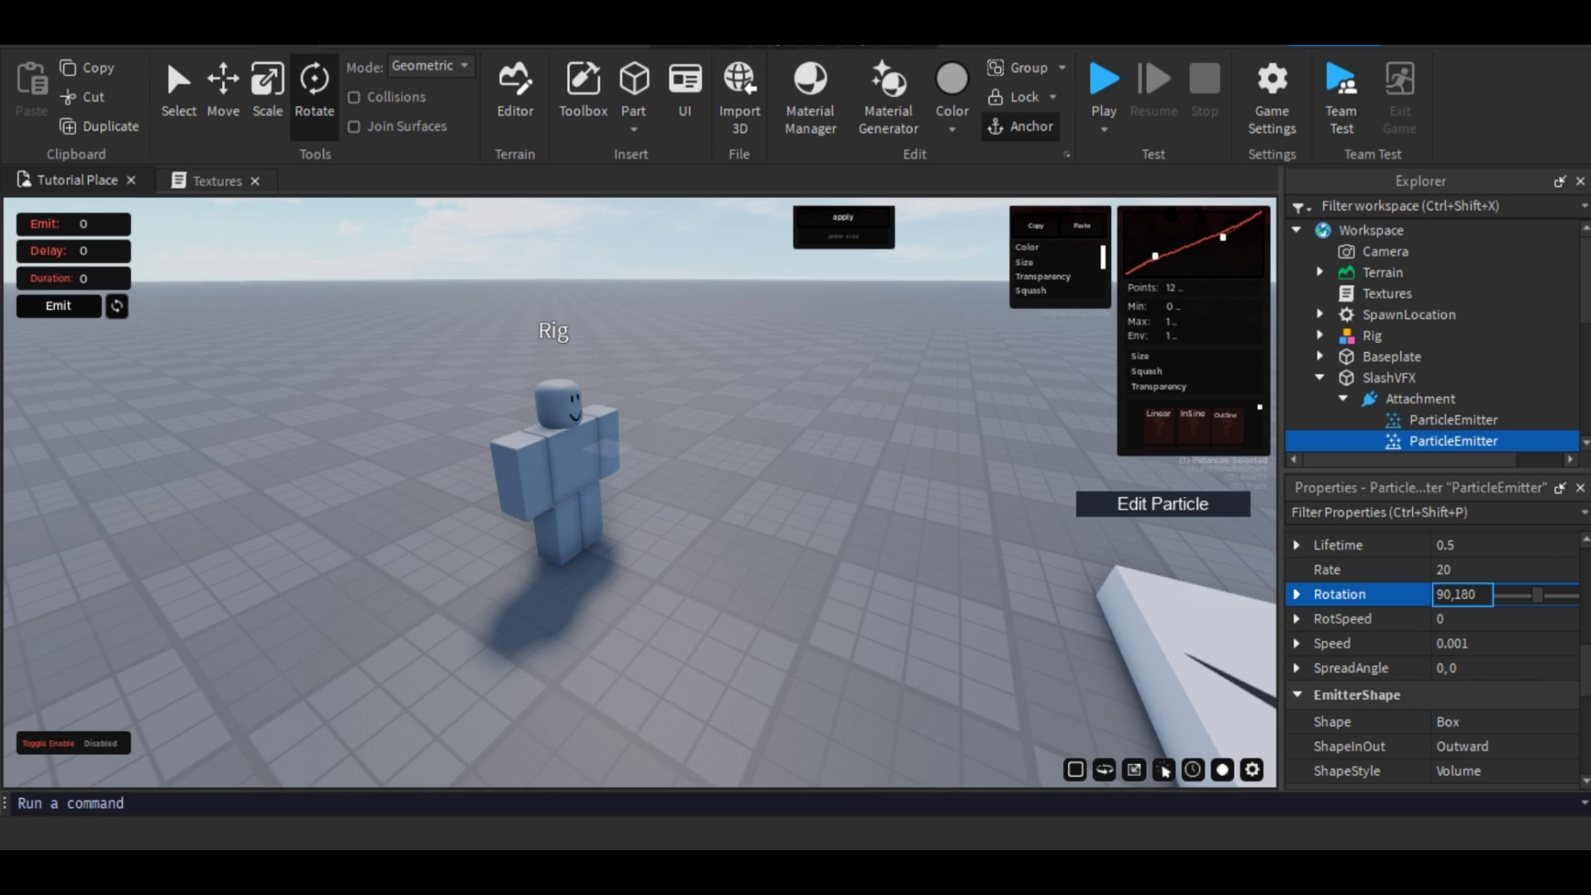
key(BackSpace)
key(BackSpace)
key(BackSpace)
key(BackSpace)
text(60)
key(Return)
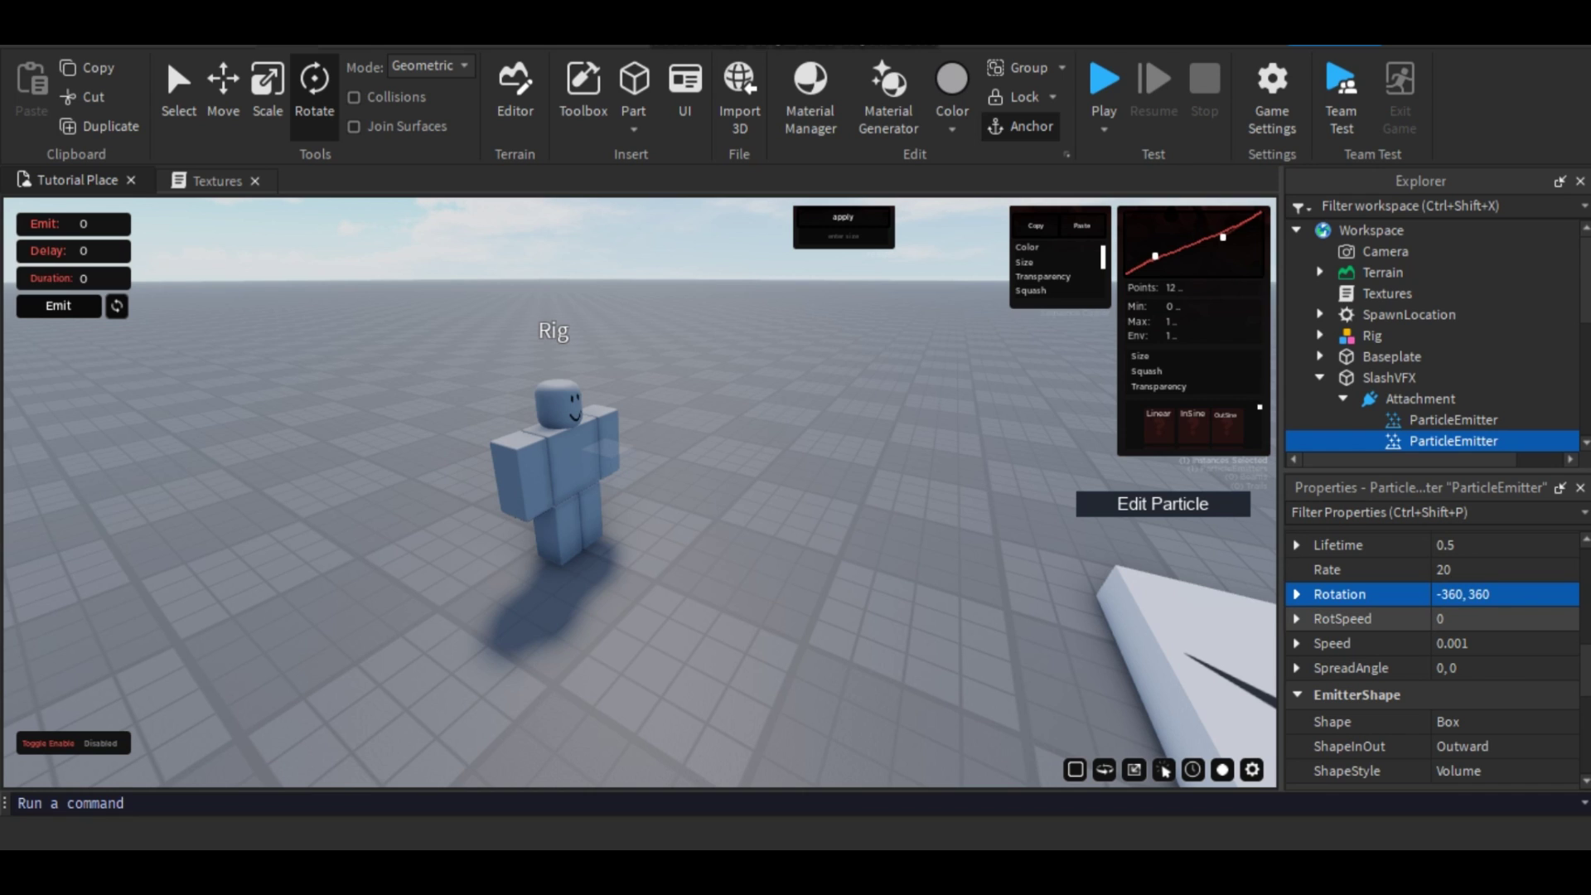
- Set the second ParticleEmitter's RotSpeed range to 100, 400
click(1463, 619)
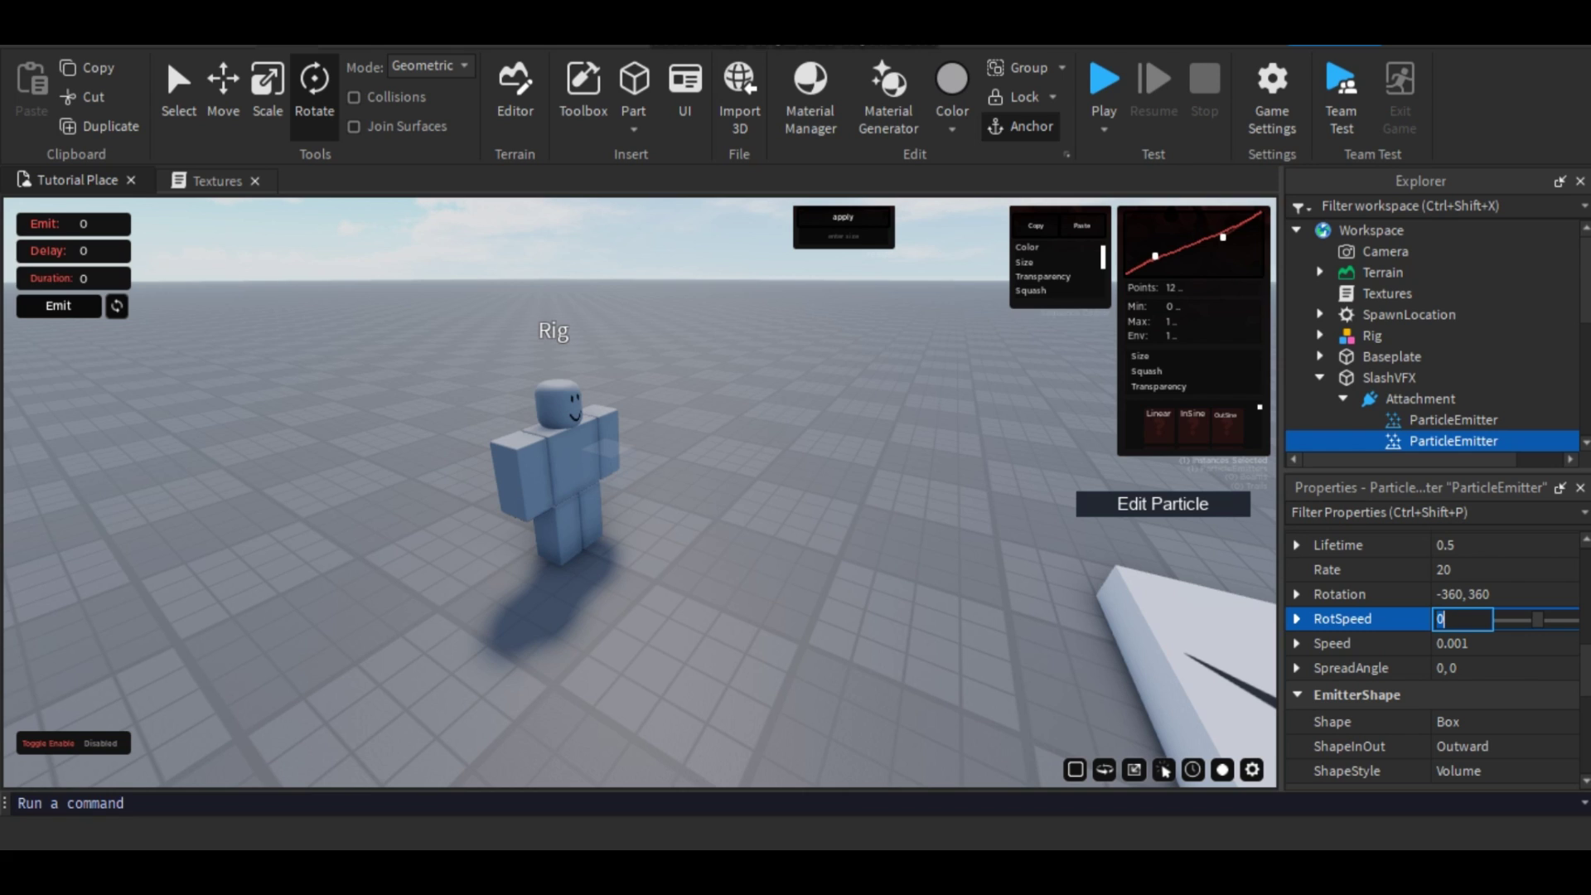
text(100,4)
key(Return)
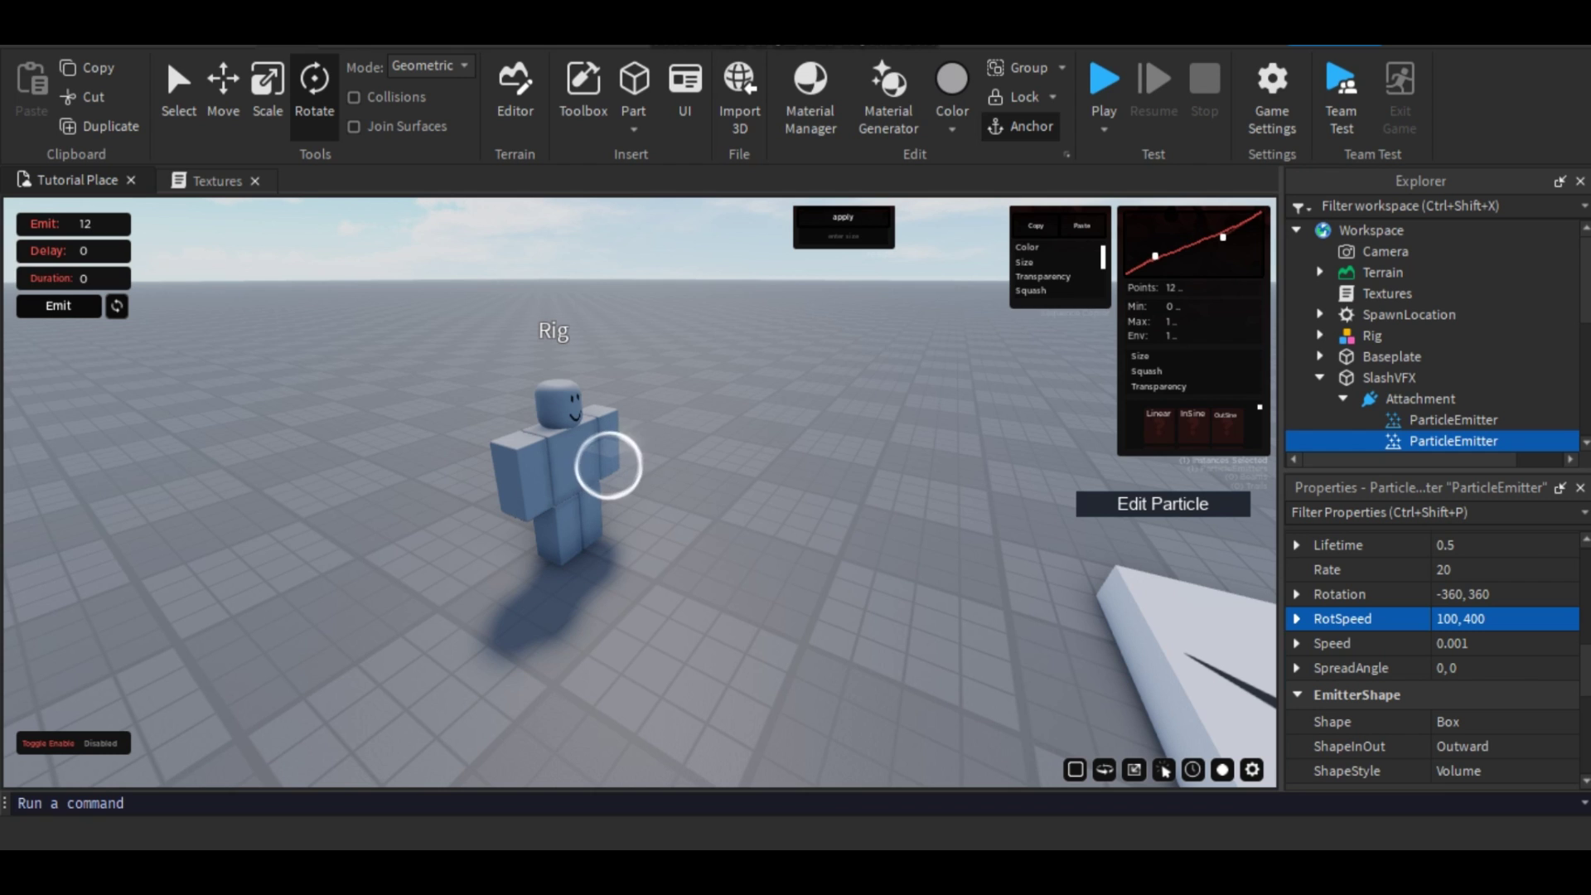
- Open the second ParticleEmitter's Size graph and raise its end keypoint to a value of 9
scroll(1360, 620, down, 8)
scroll(1359, 620, up, 3)
scroll(1360, 620, down, 1)
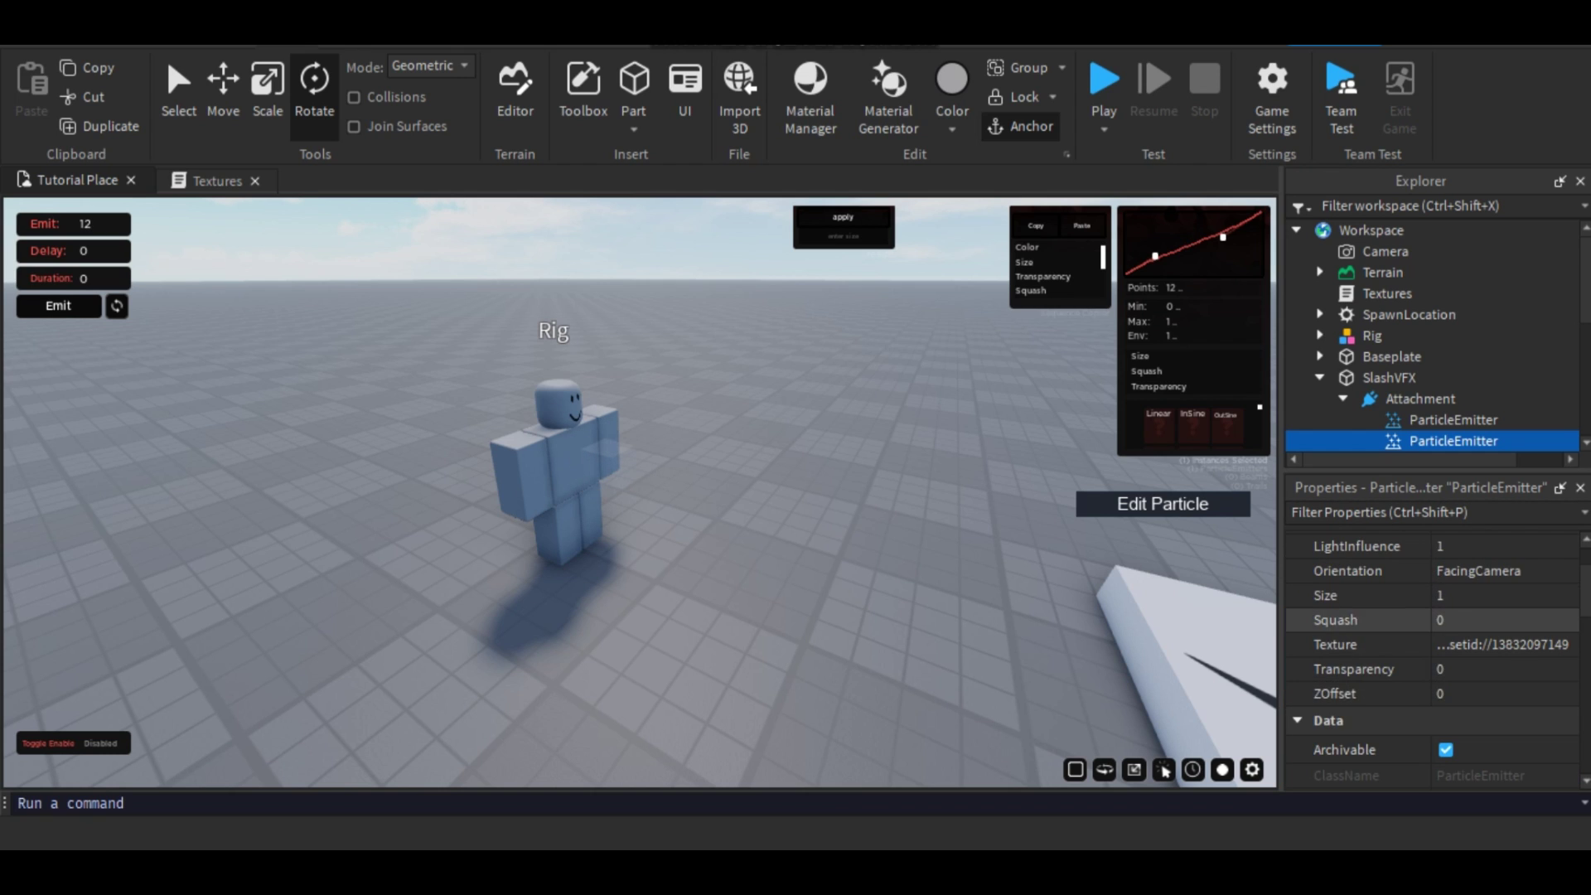
click(1472, 596)
click(1561, 598)
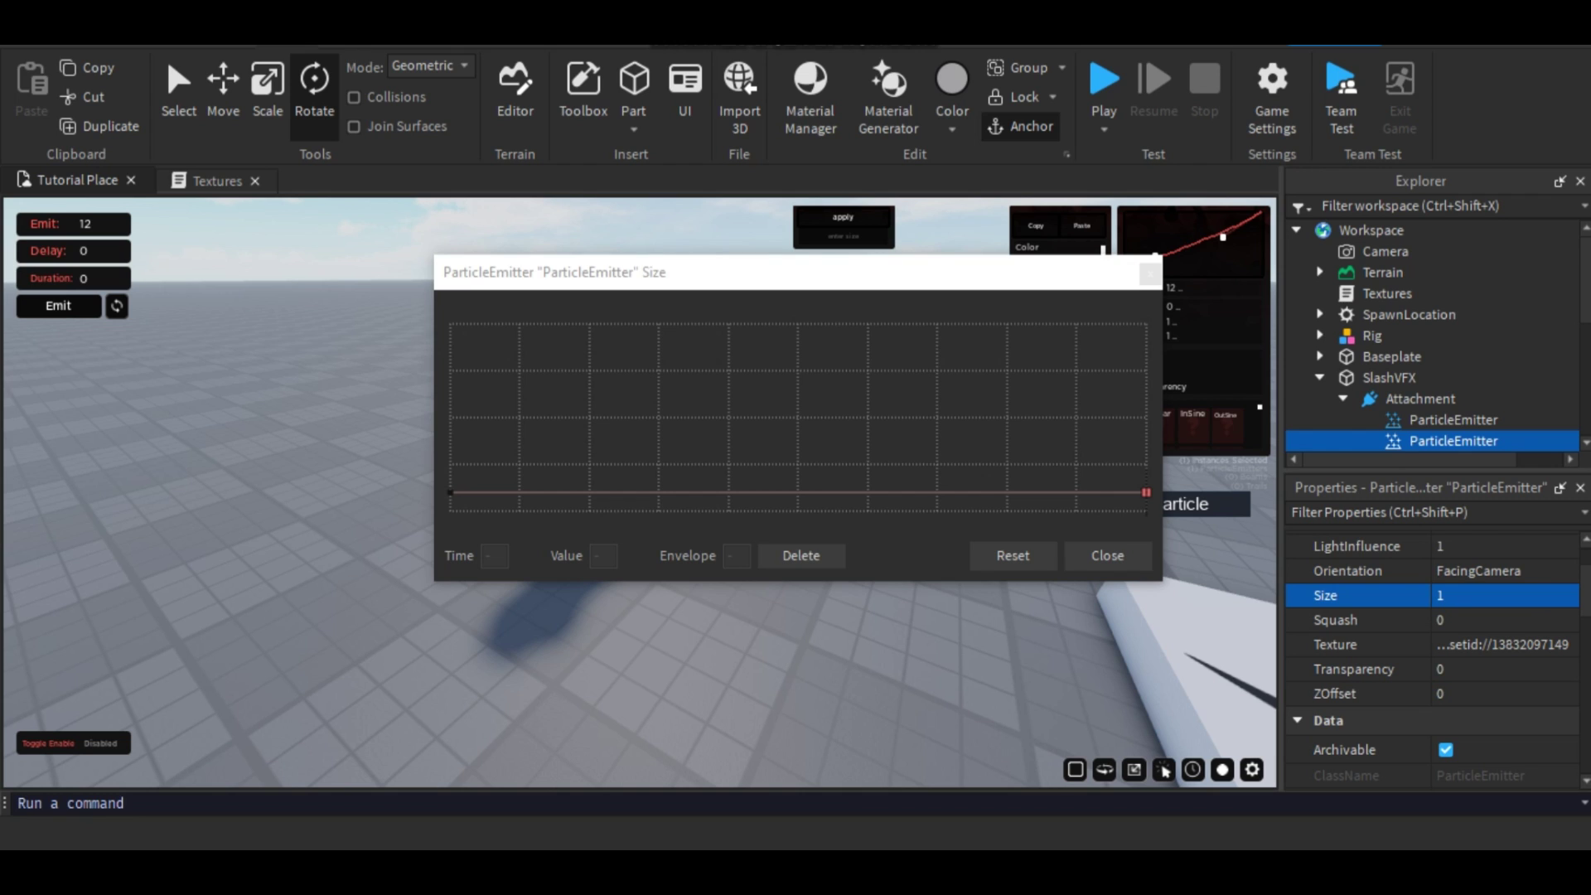
click(1147, 492)
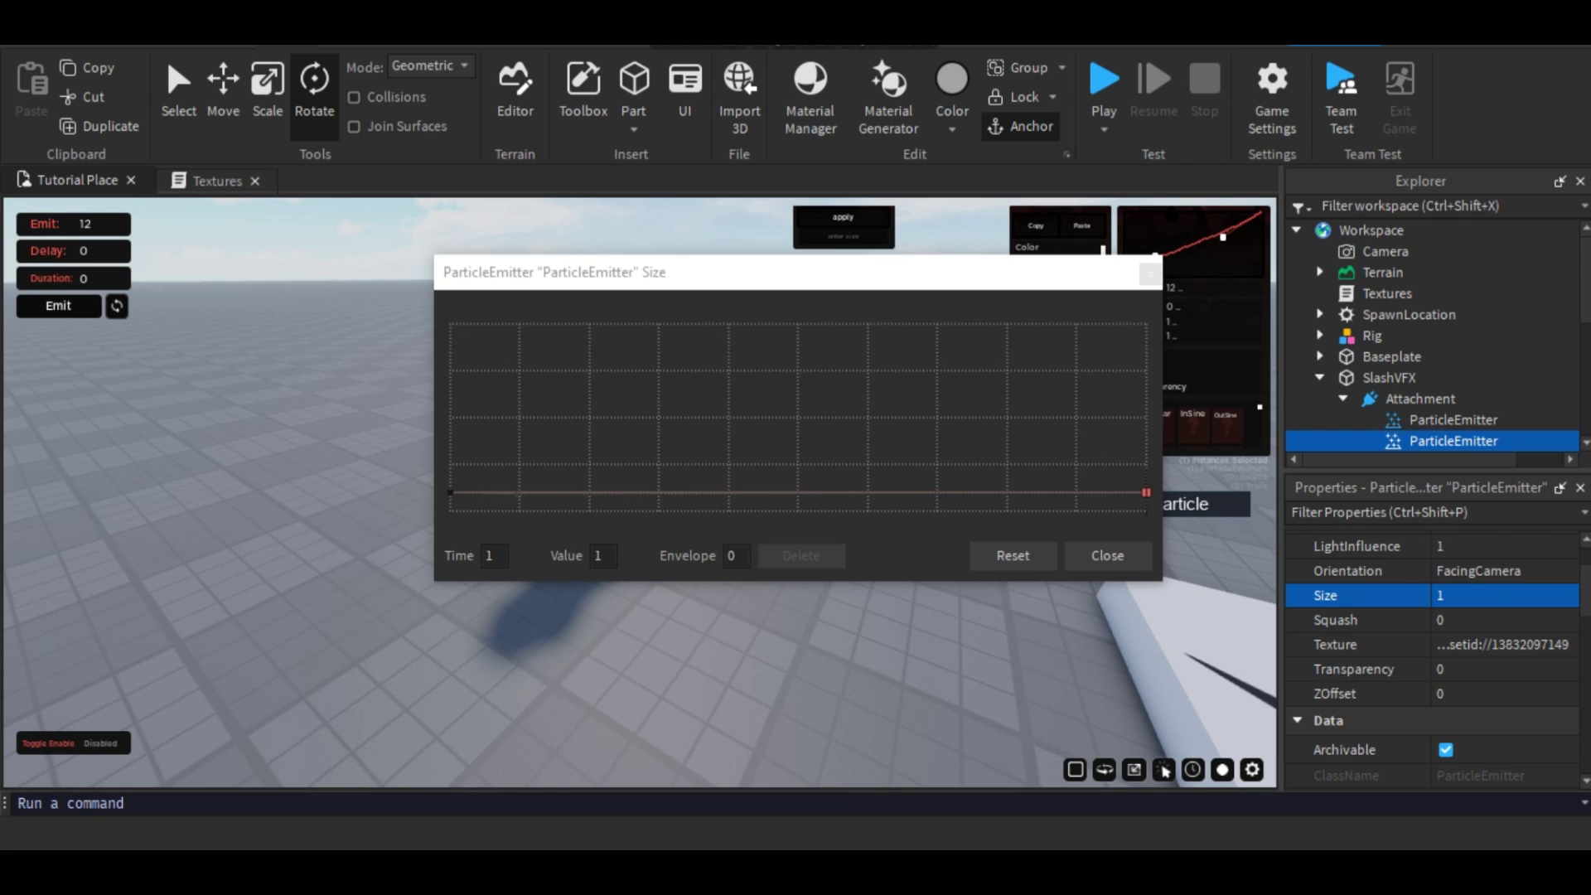
click(450, 493)
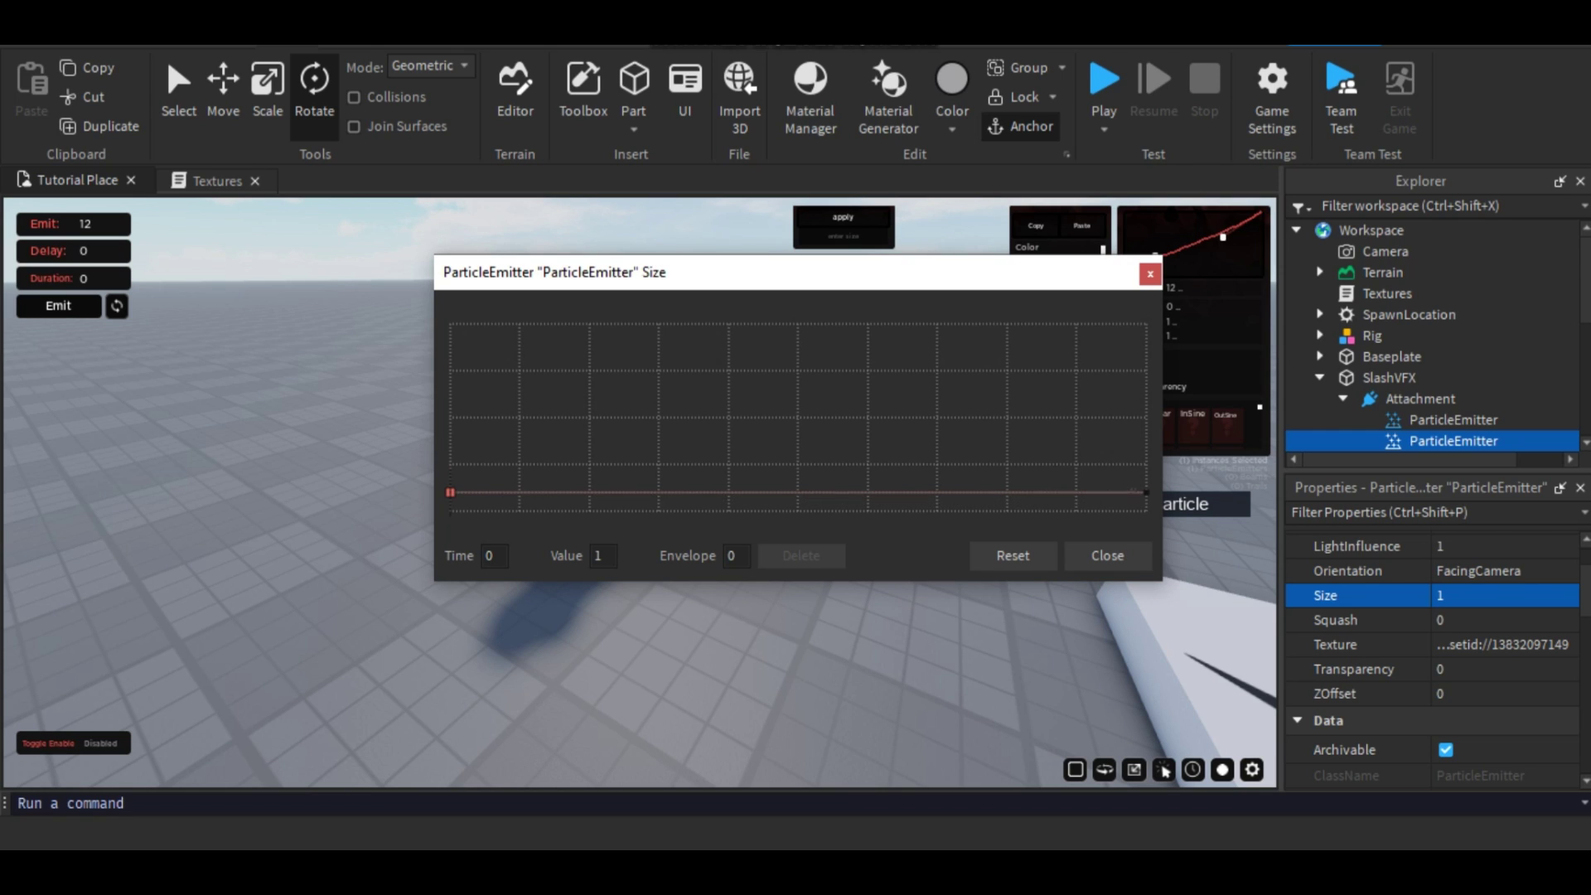
drag(1146, 492, 1146, 342)
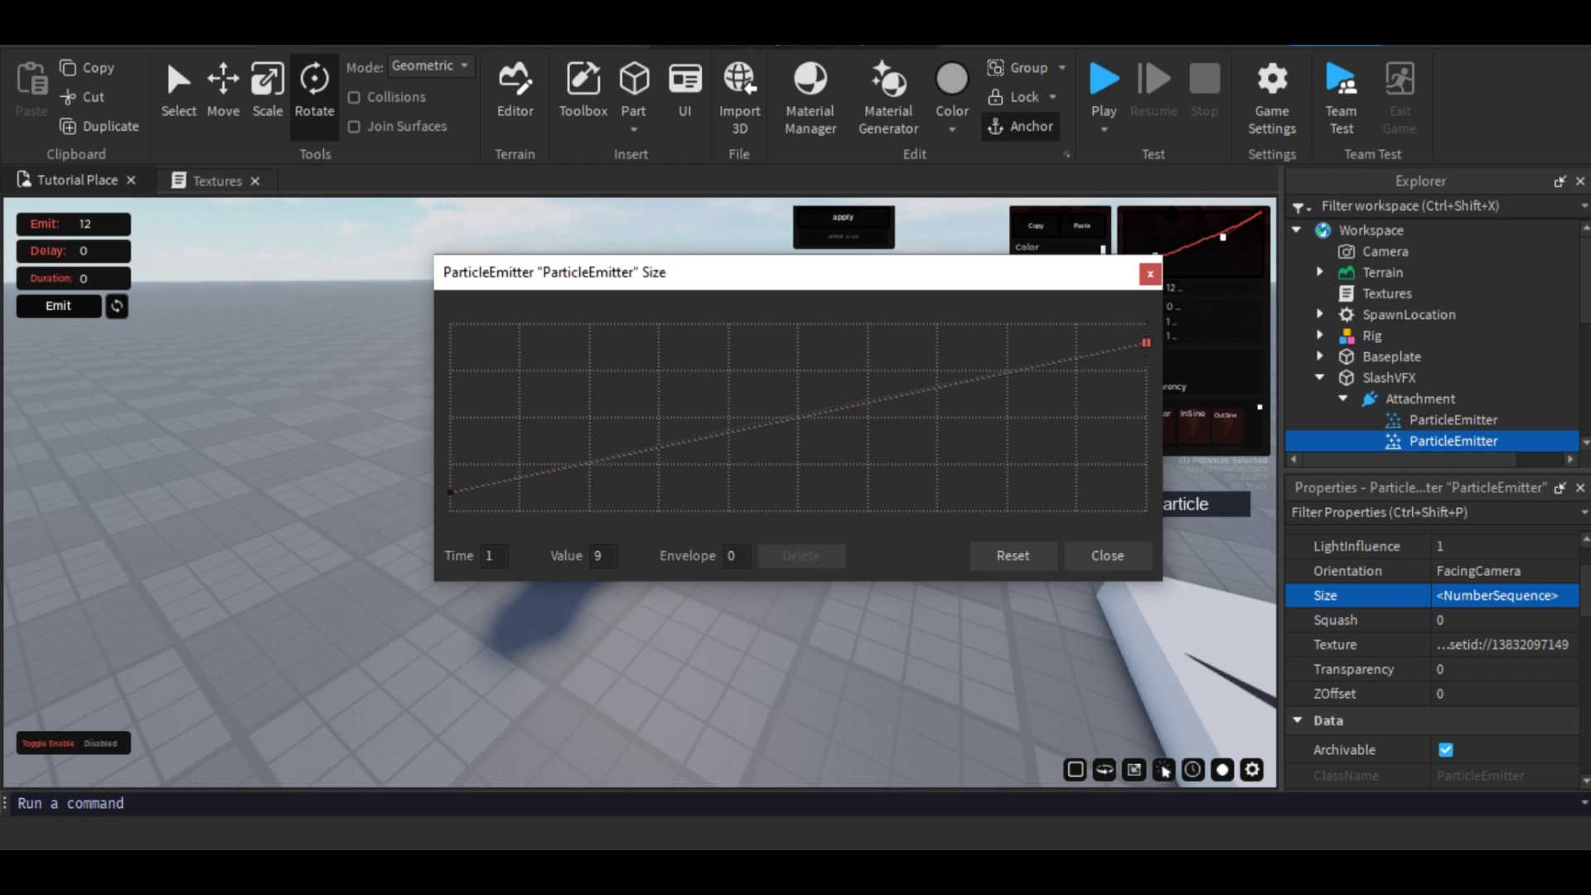
- Add intermediate keypoints to the Size graph to form a curve that rises fast and levels off, and close the graph
click(798, 419)
drag(799, 418, 796, 377)
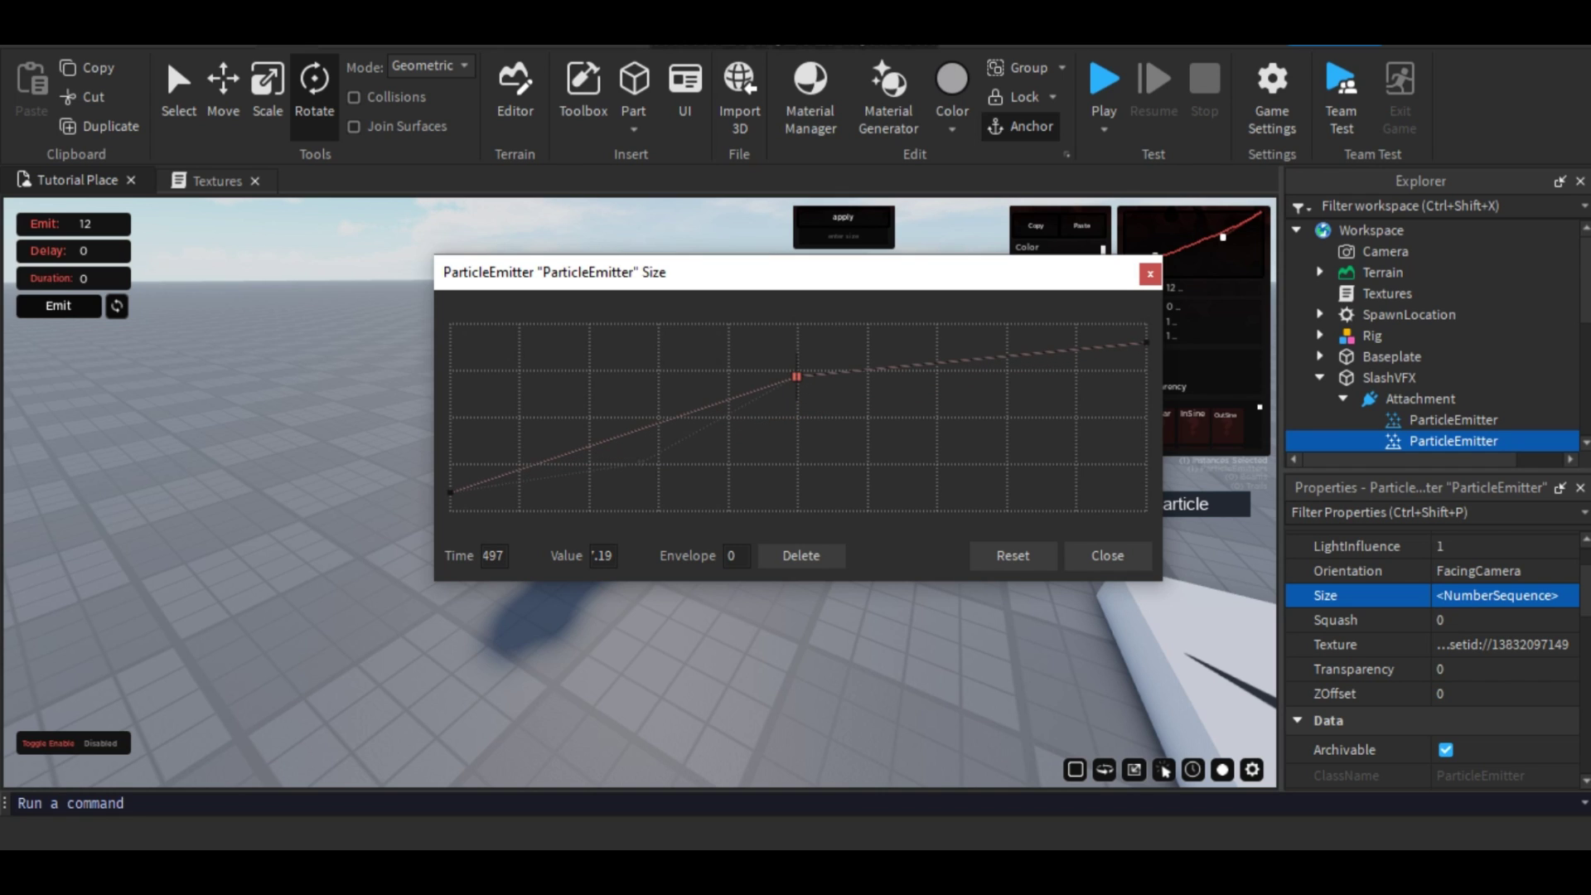
click(652, 424)
drag(651, 424, 651, 414)
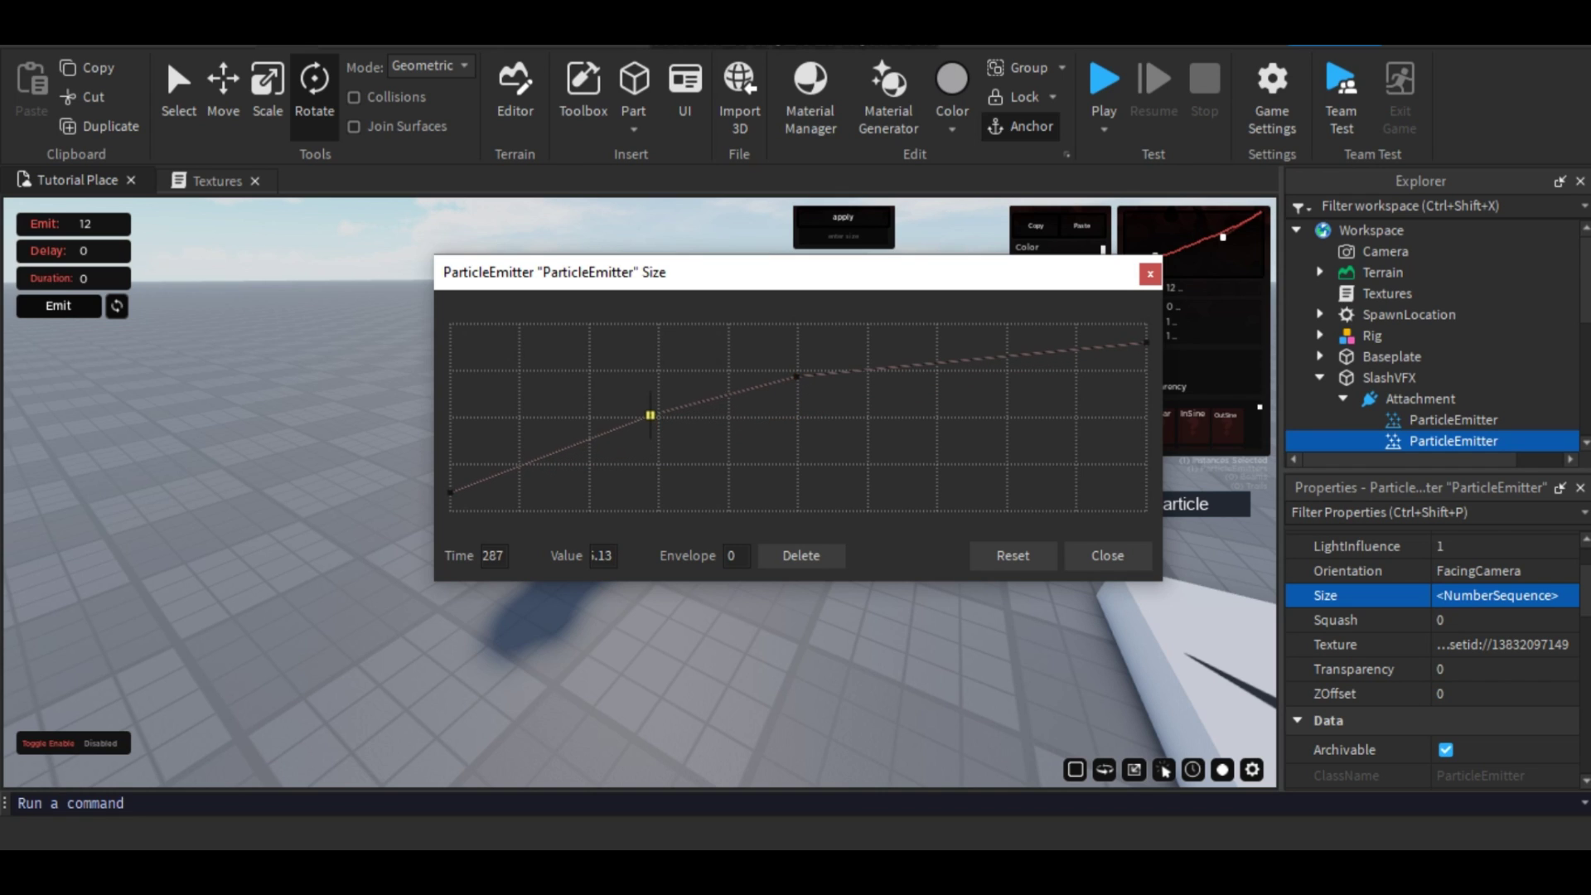
click(564, 446)
drag(565, 445, 730, 379)
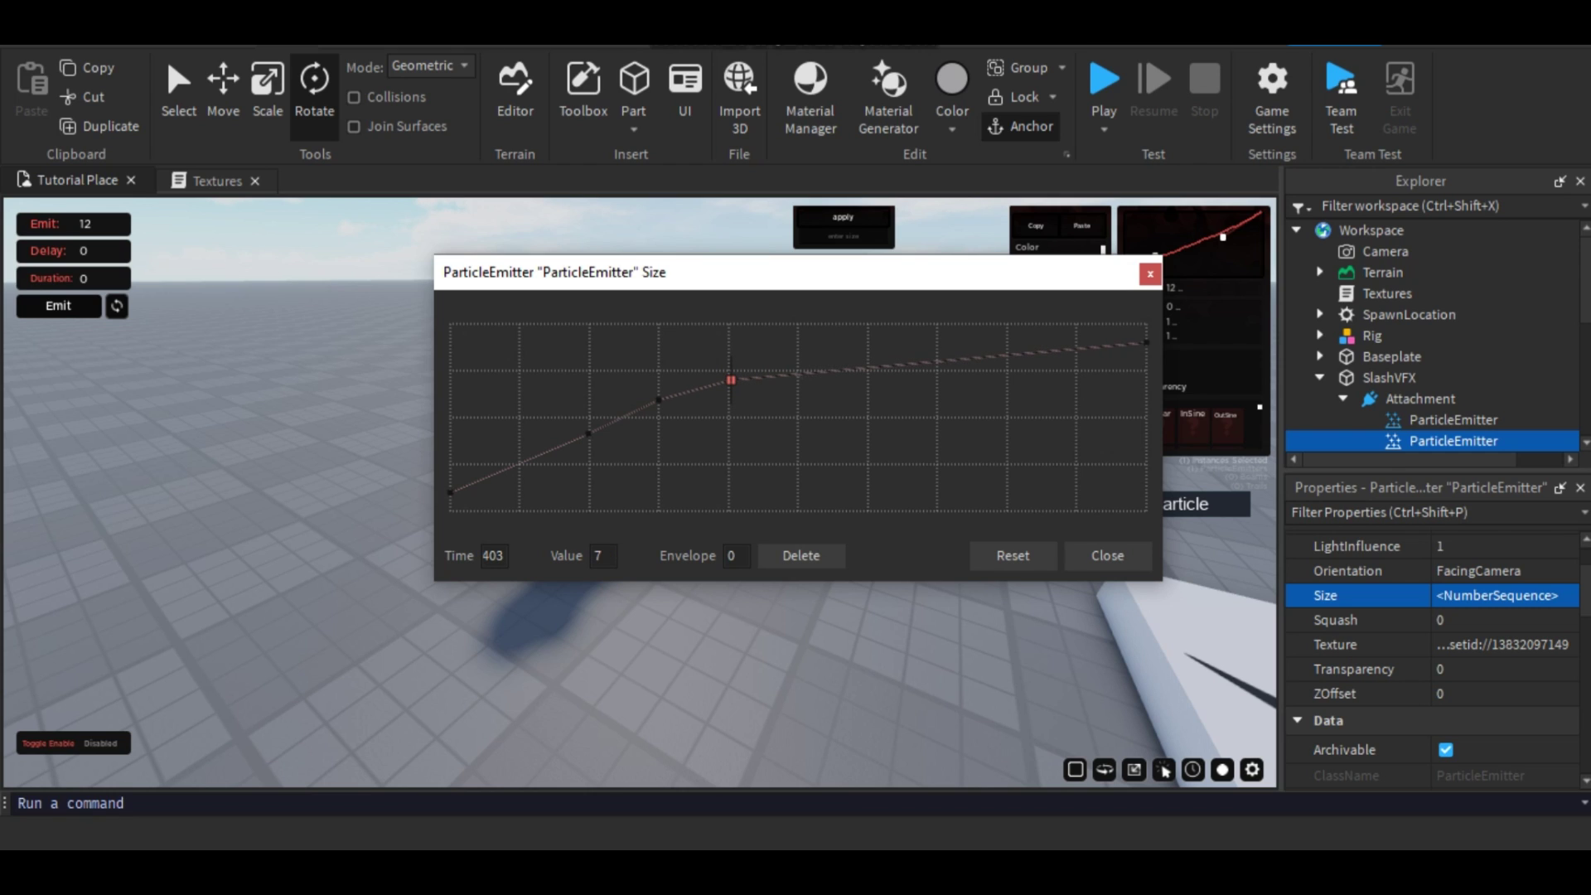
click(798, 373)
drag(799, 373, 799, 371)
click(1151, 274)
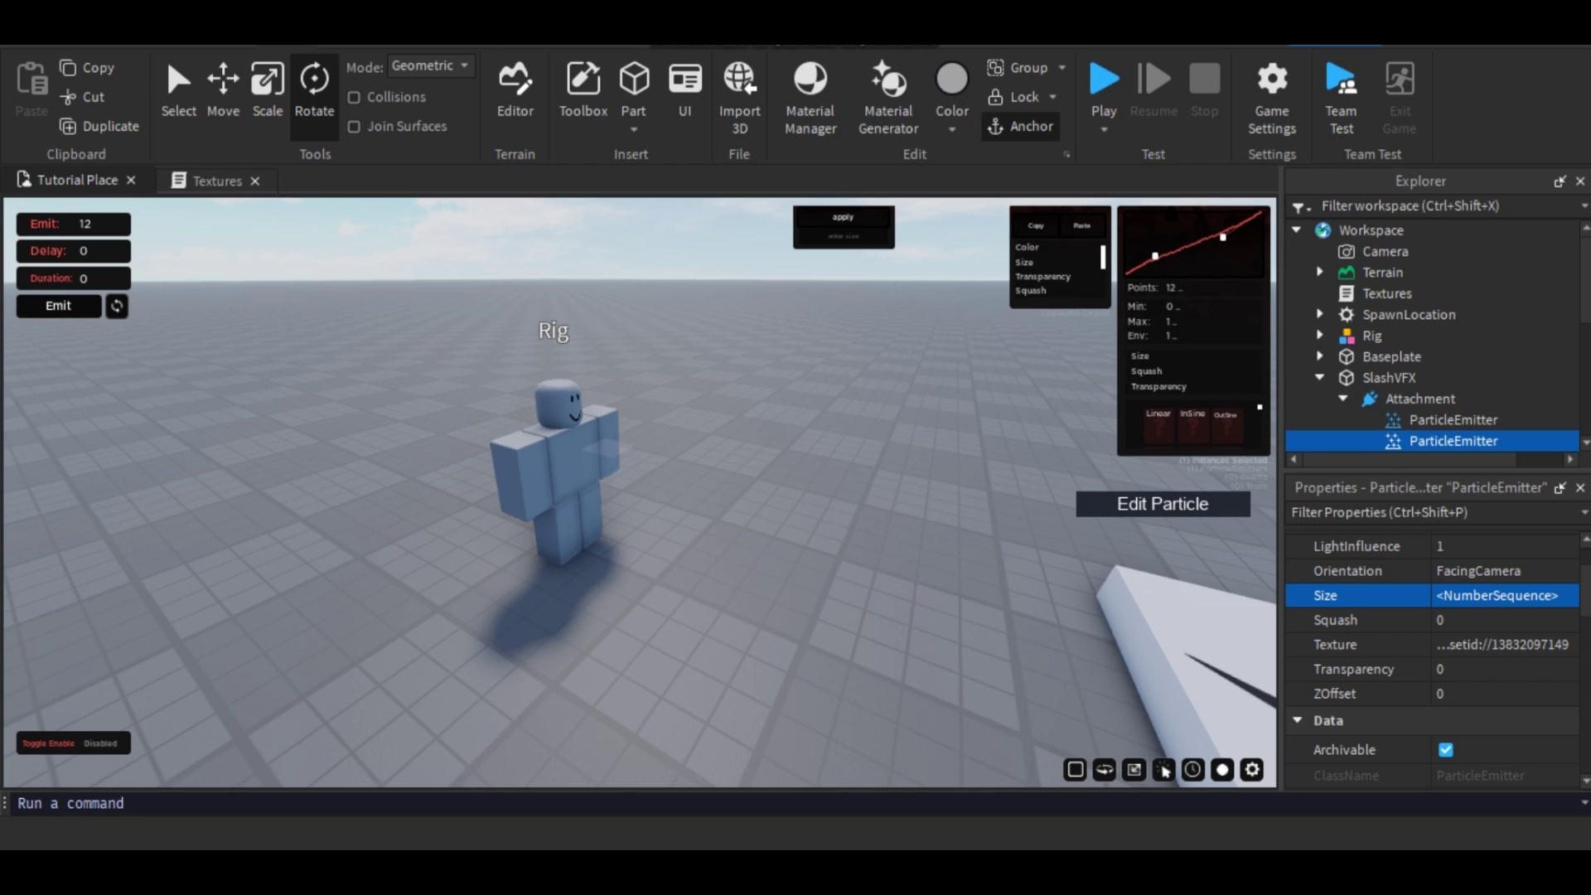
- Shape the plugin's curve into a steep ease-out with Min 0, Max 5 and Env 1, and apply it to Size
drag(1223, 237, 1142, 241)
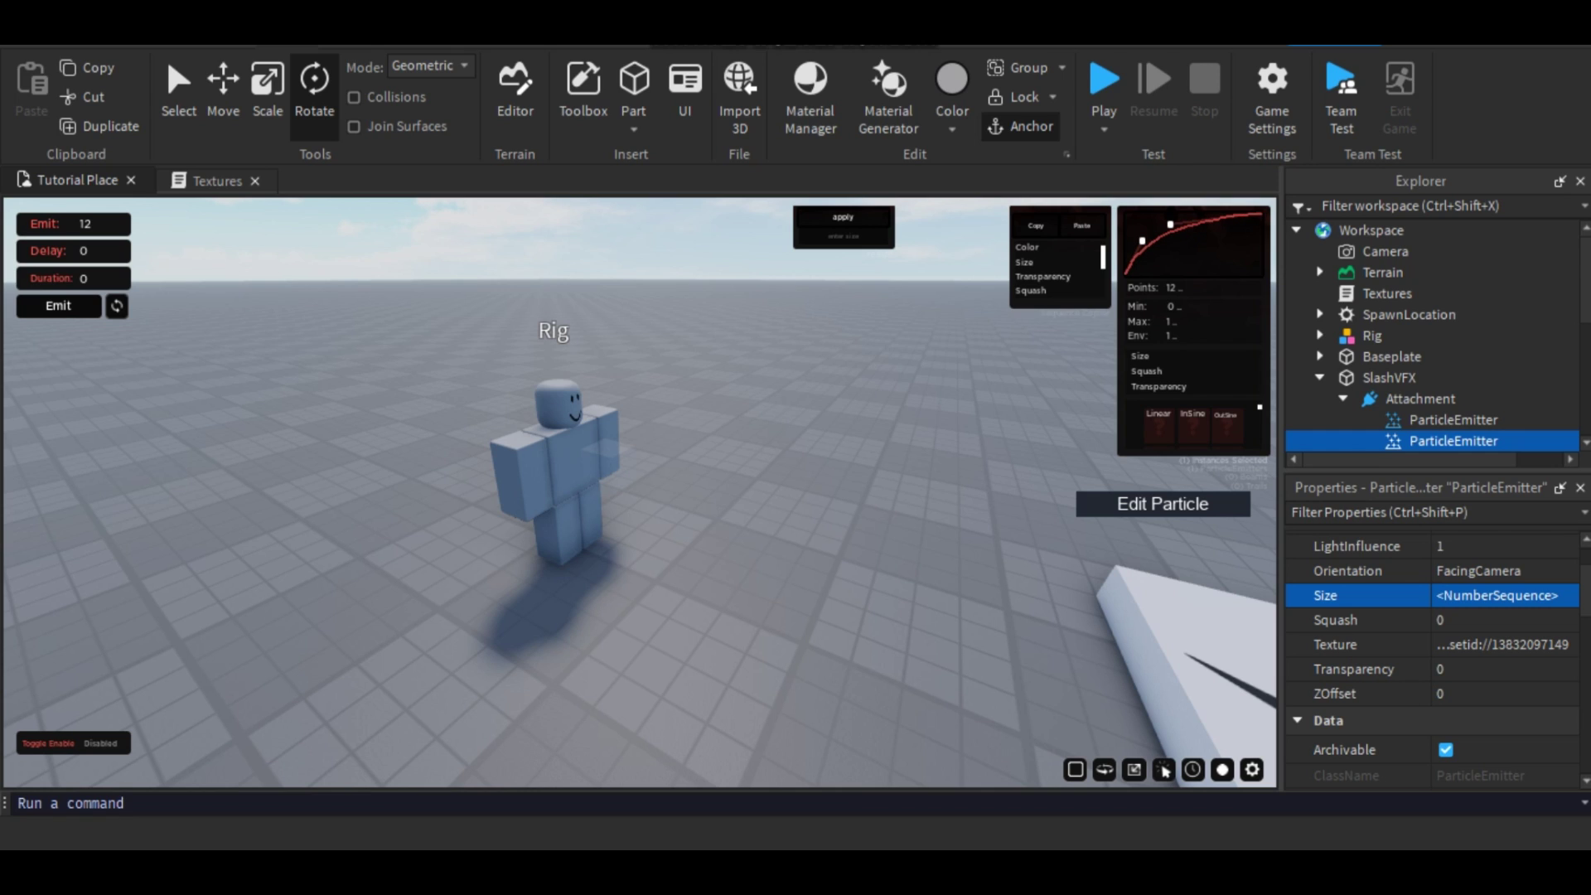
click(1173, 307)
key(BackSpace)
key(BackSpace)
text(0)
click(1171, 321)
click(1169, 321)
text(5)
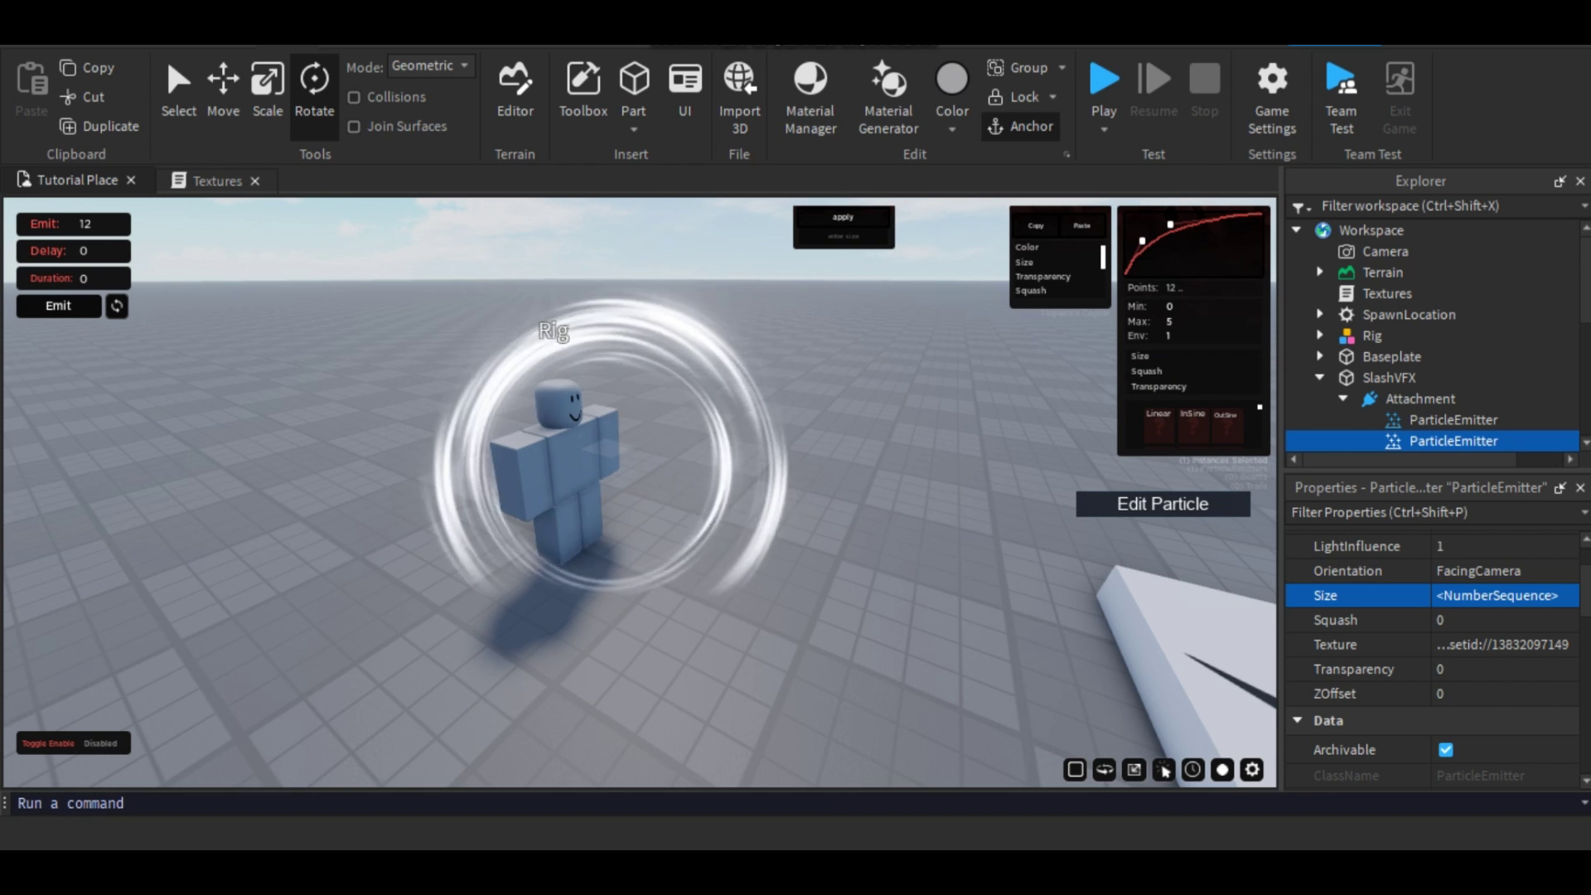
- Inspect the end keypoint of the generated Size graph and test the second emitter with bursts of 12 particles
click(1534, 596)
click(1561, 596)
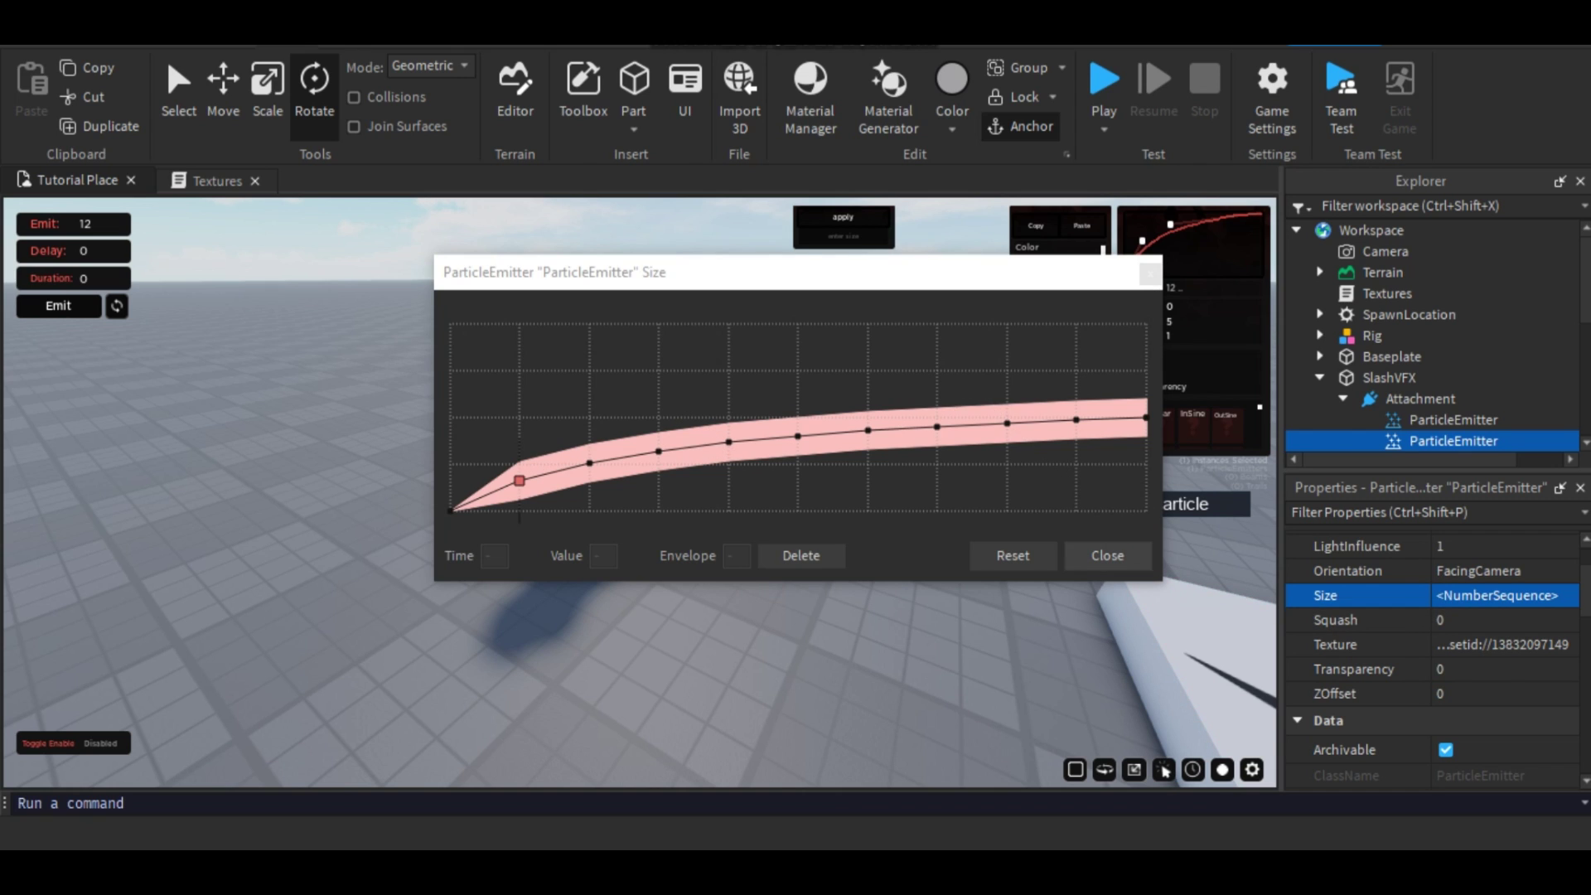
click(1147, 417)
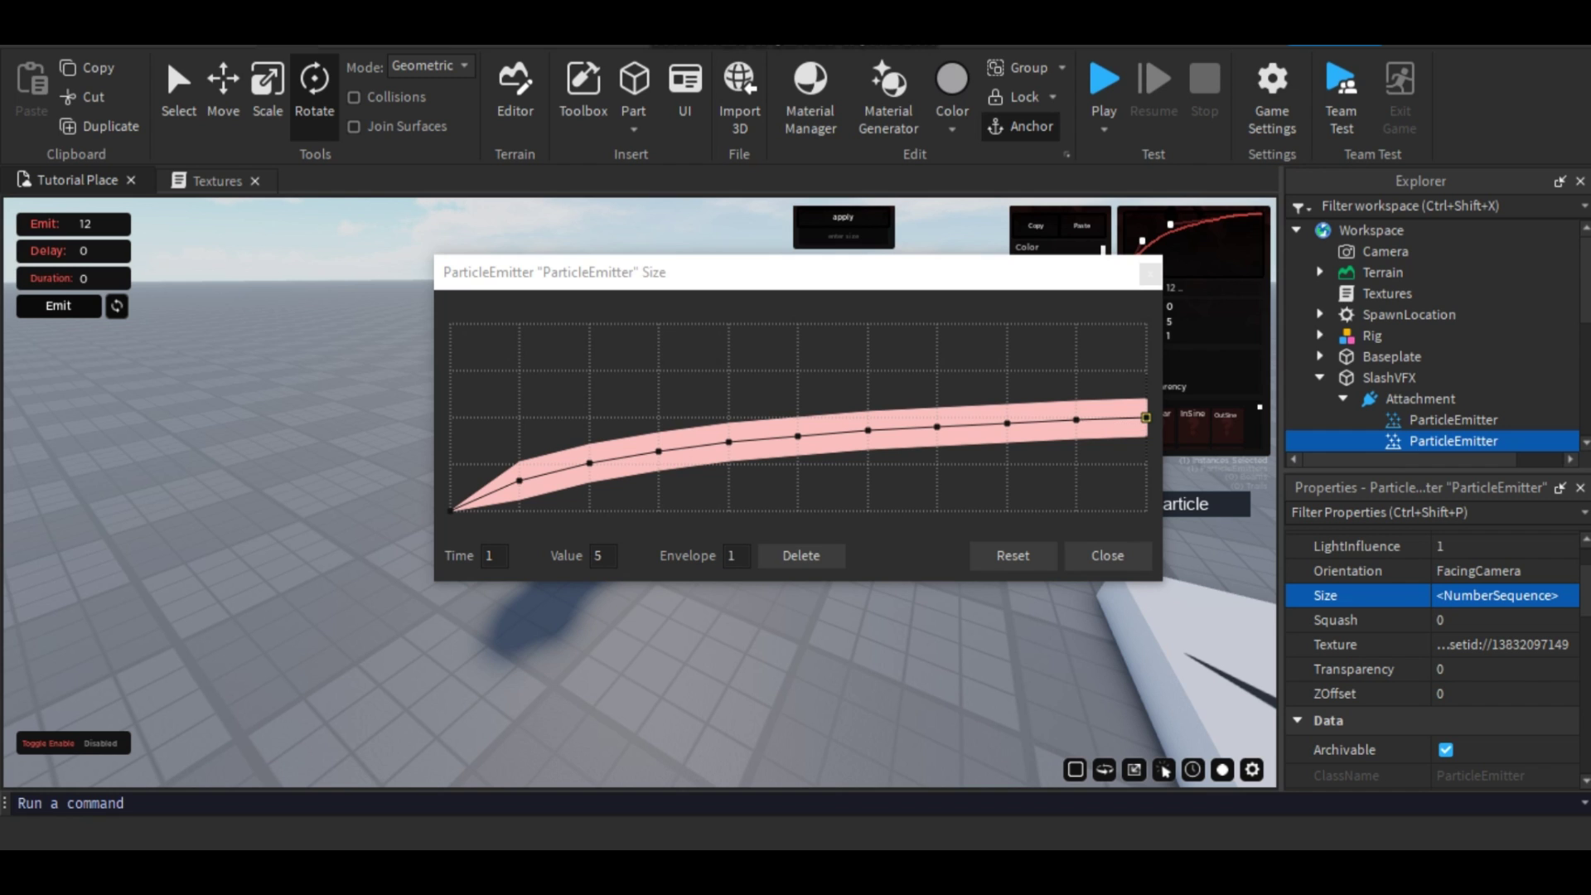
click(1107, 555)
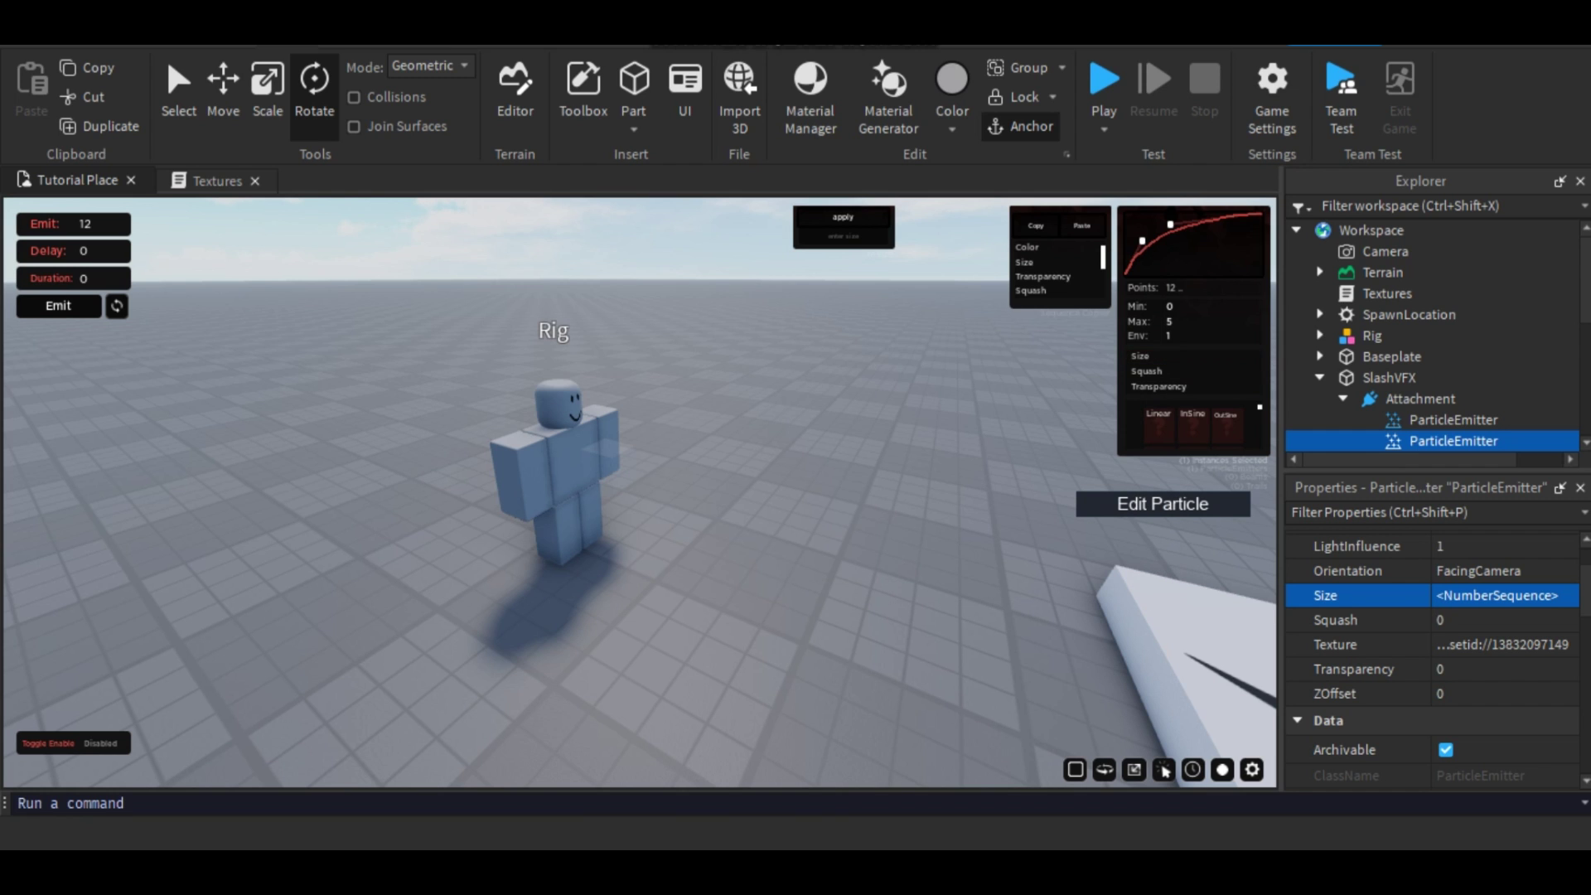
click(59, 306)
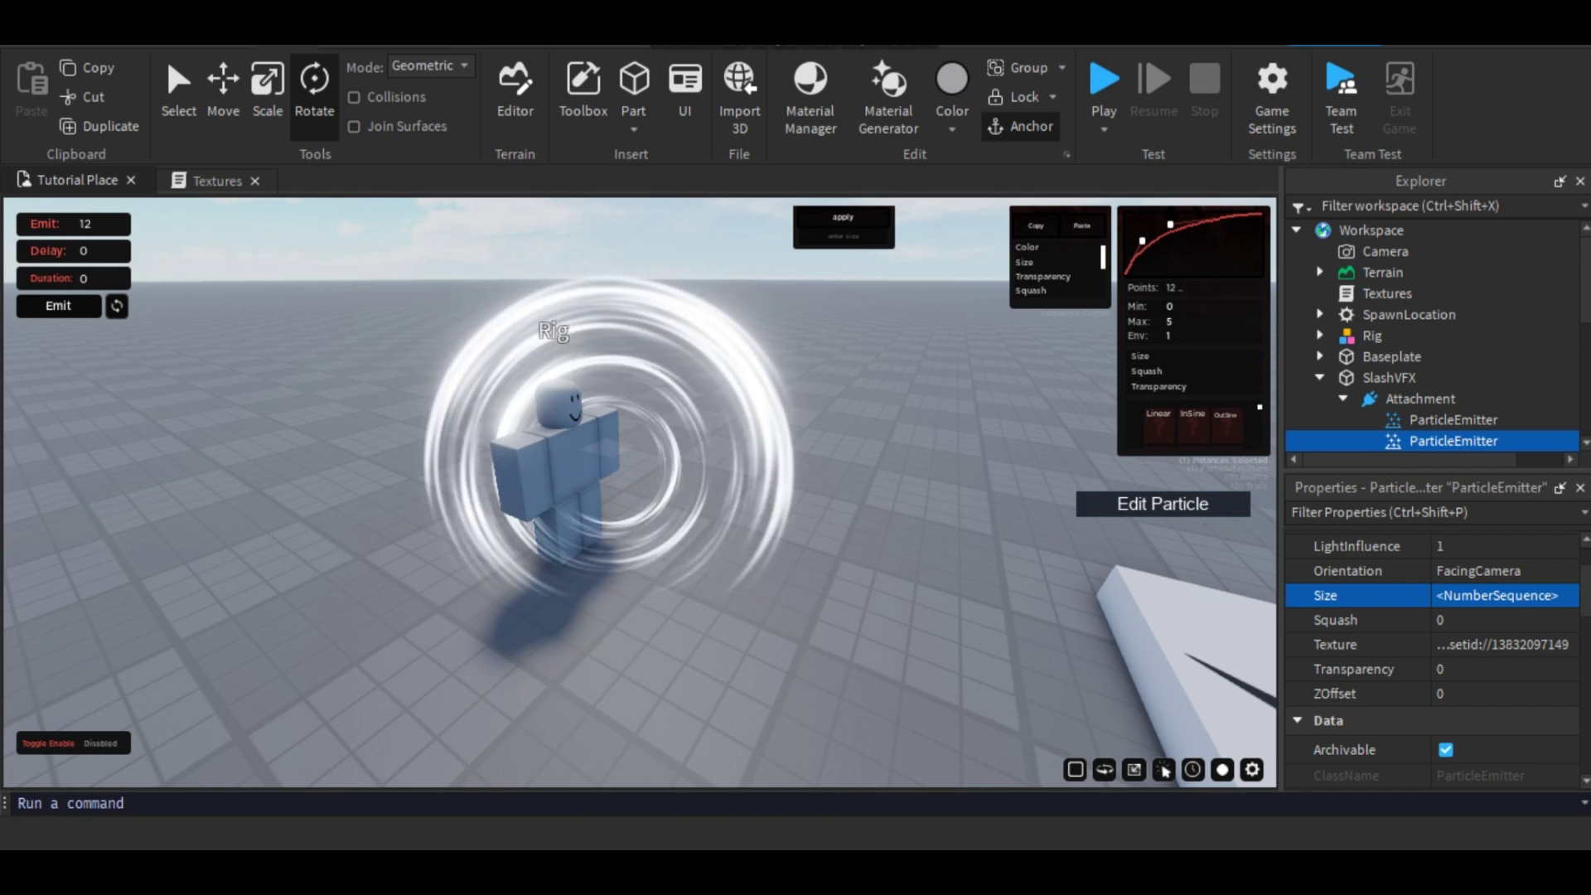
click(59, 306)
- Set the emit count to 3 and the plugin curve's envelope to 2
scroll(1409, 358, down, 1)
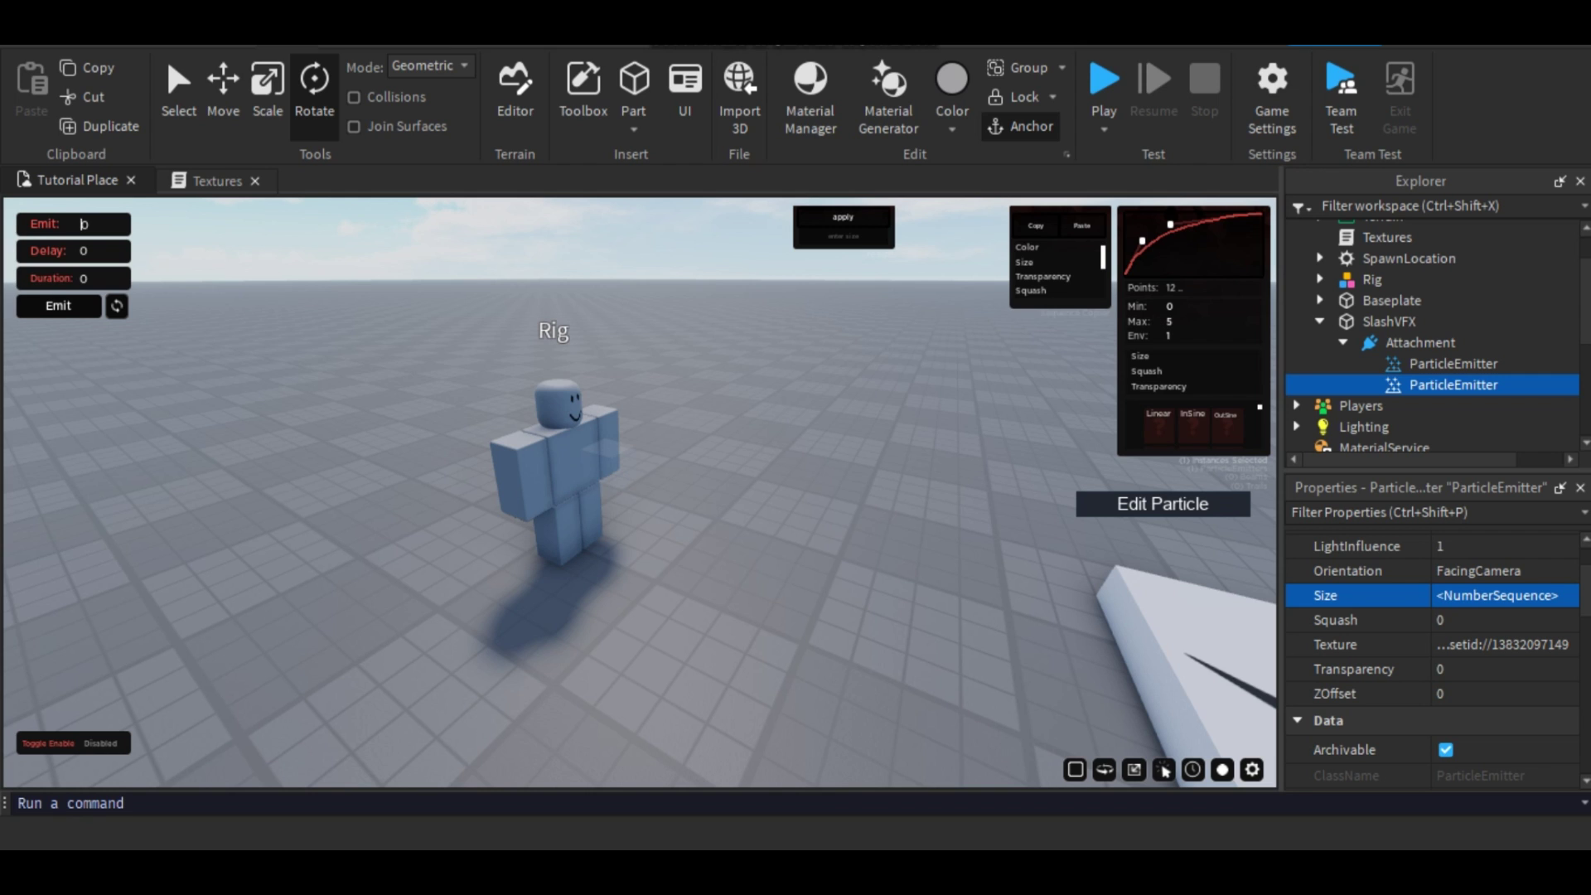
text(3)
key(Return)
text(2)
key(Return)
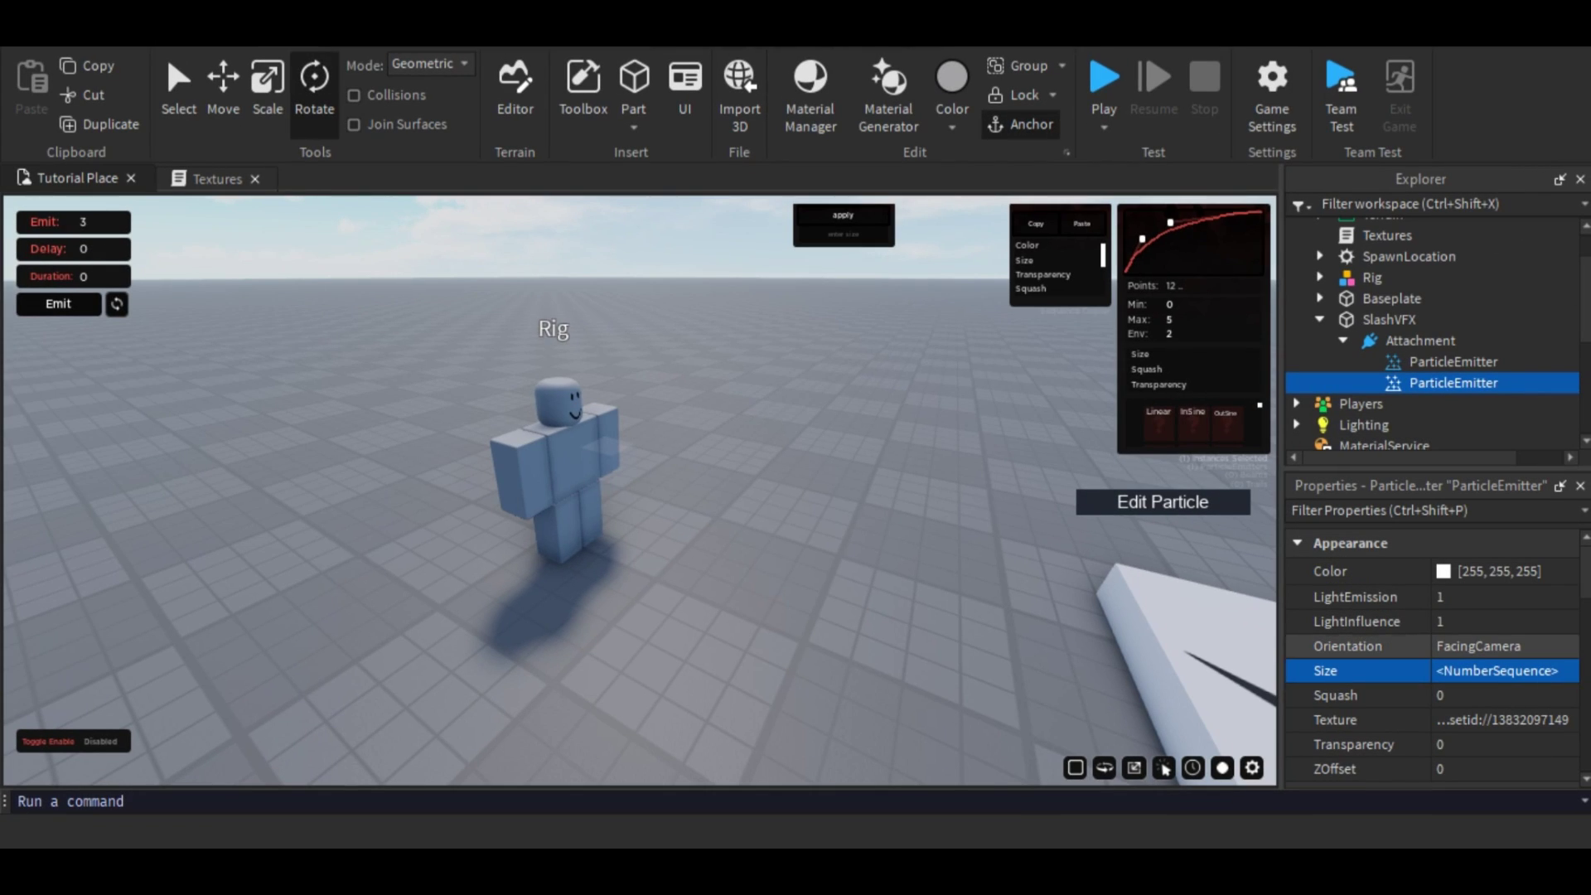
- Shape the second emitter's Transparency graph with an end value of 1 and a keypoint at about time 0.9, value 0
scroll(1438, 659, down, 3)
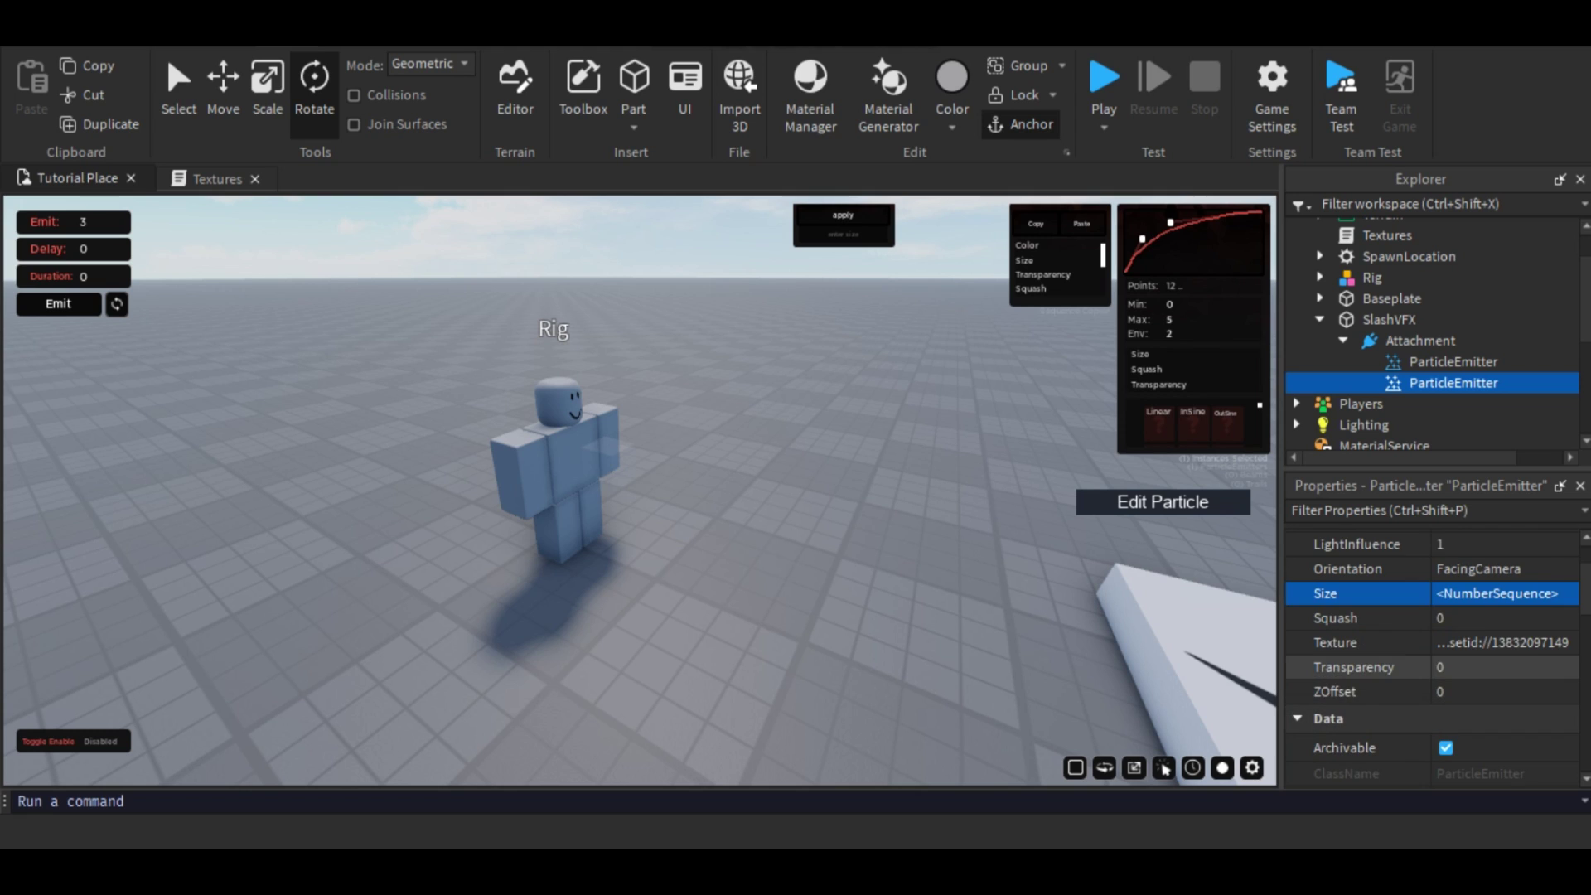
click(1488, 668)
click(1562, 669)
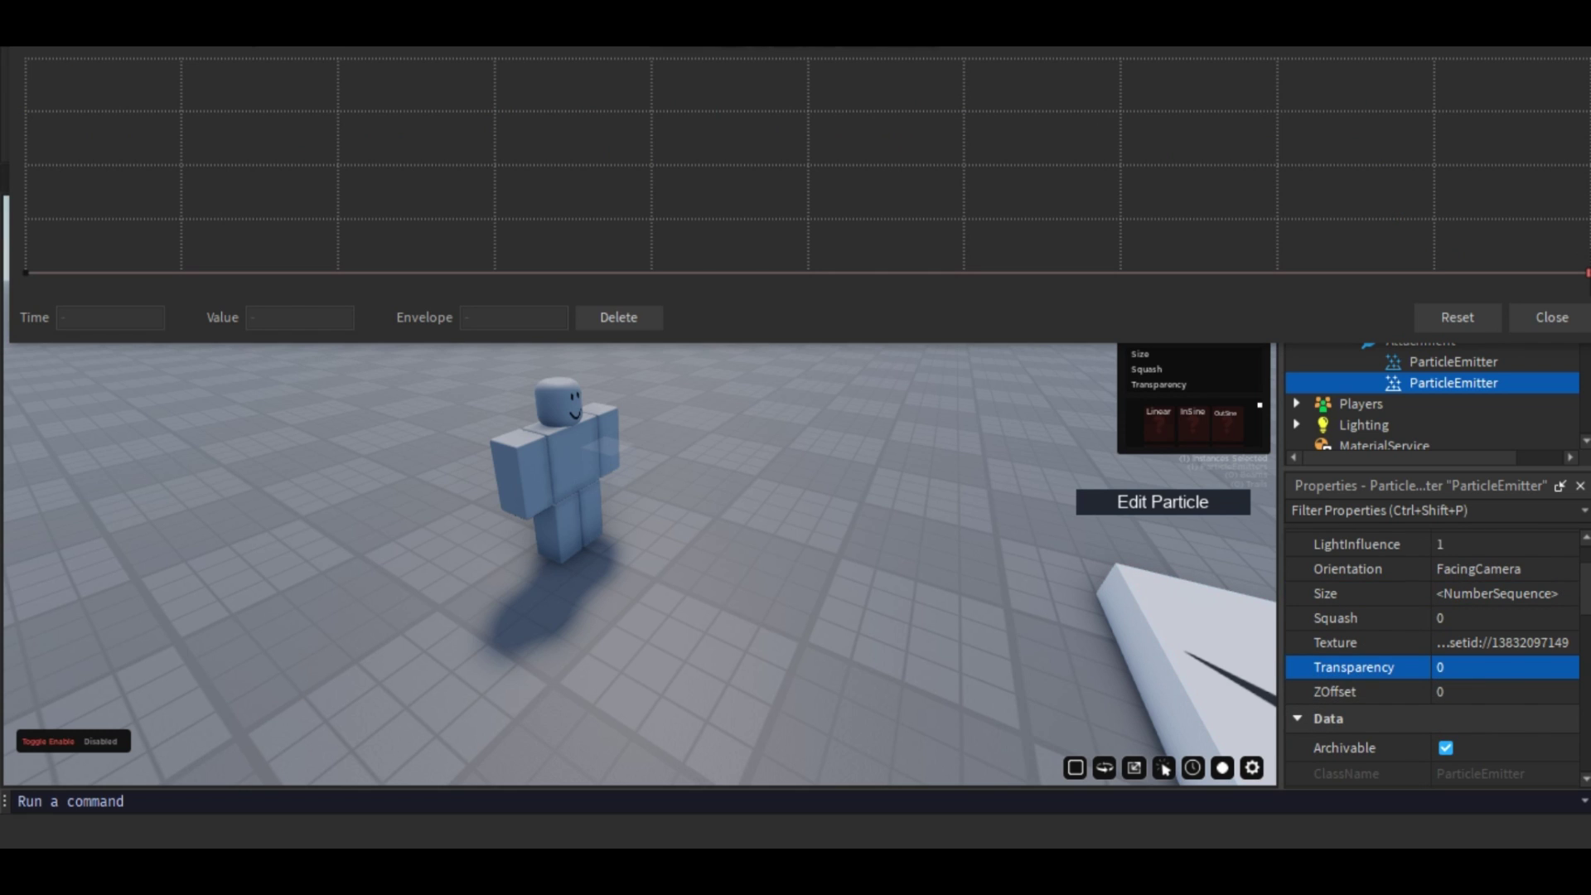
drag(1588, 273, 1588, 59)
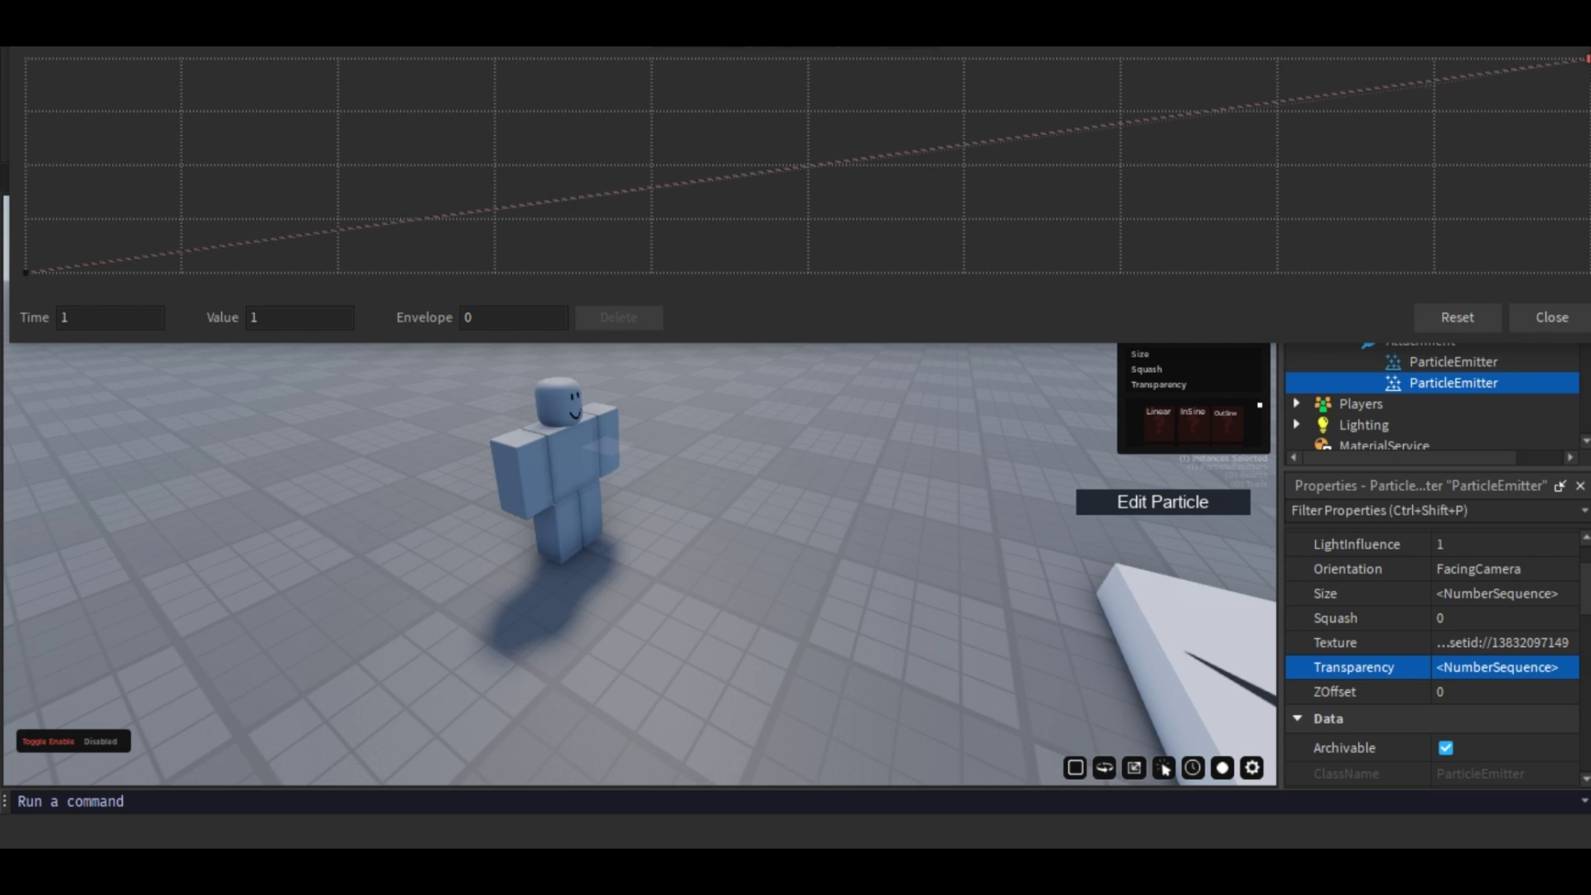
drag(1431, 80, 1435, 272)
click(1552, 318)
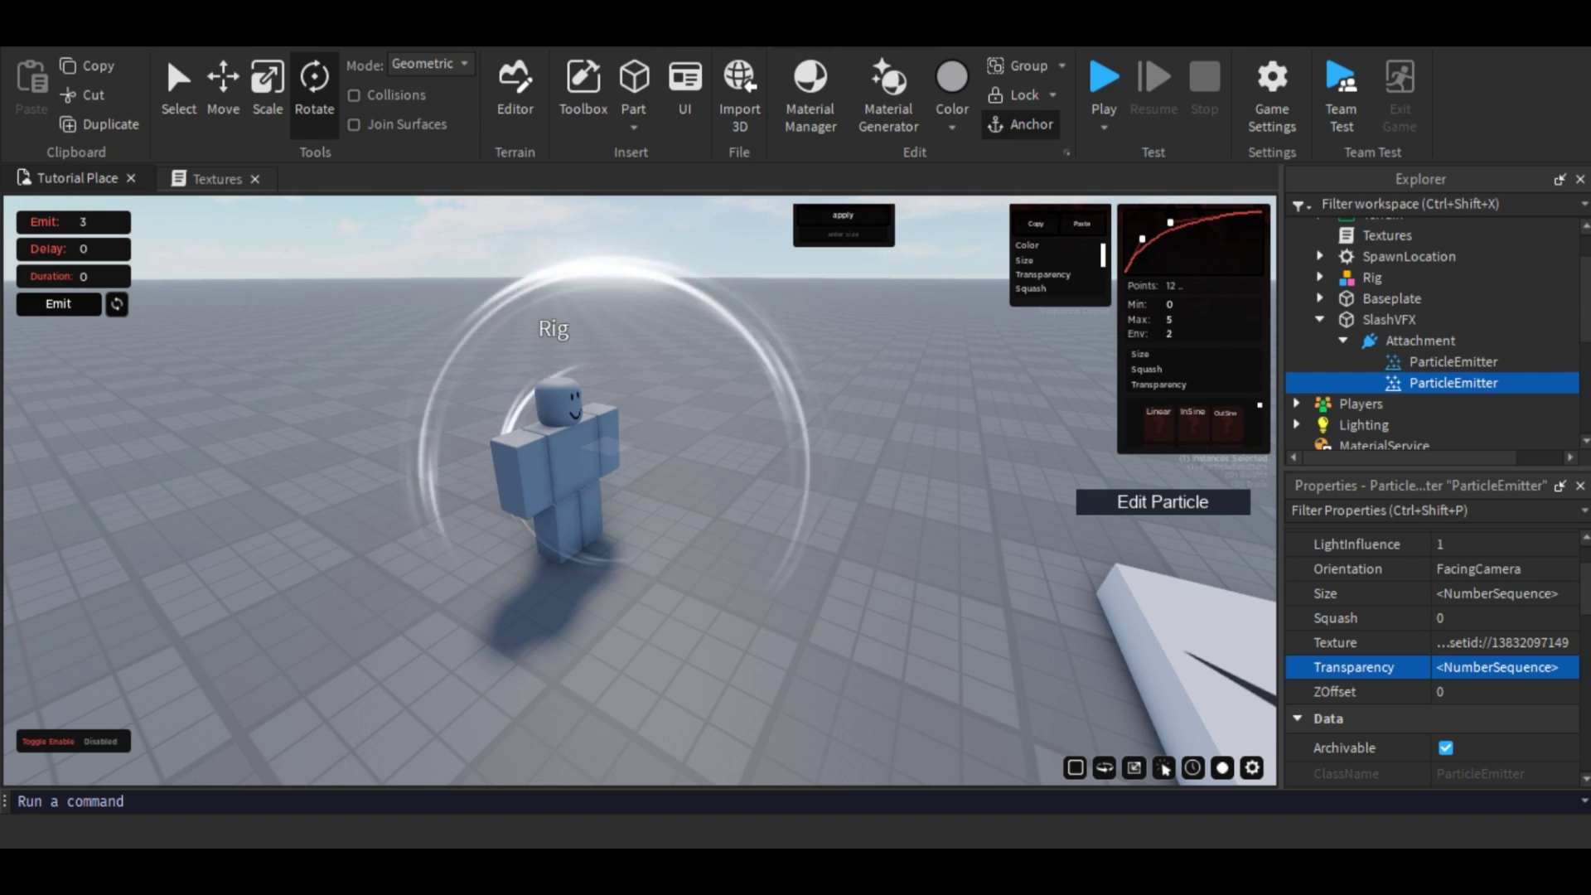
- Move the intermediate Transparency keypoint to time 0.7 at value 0, close the graph, and emit a test burst
click(1558, 667)
click(1561, 667)
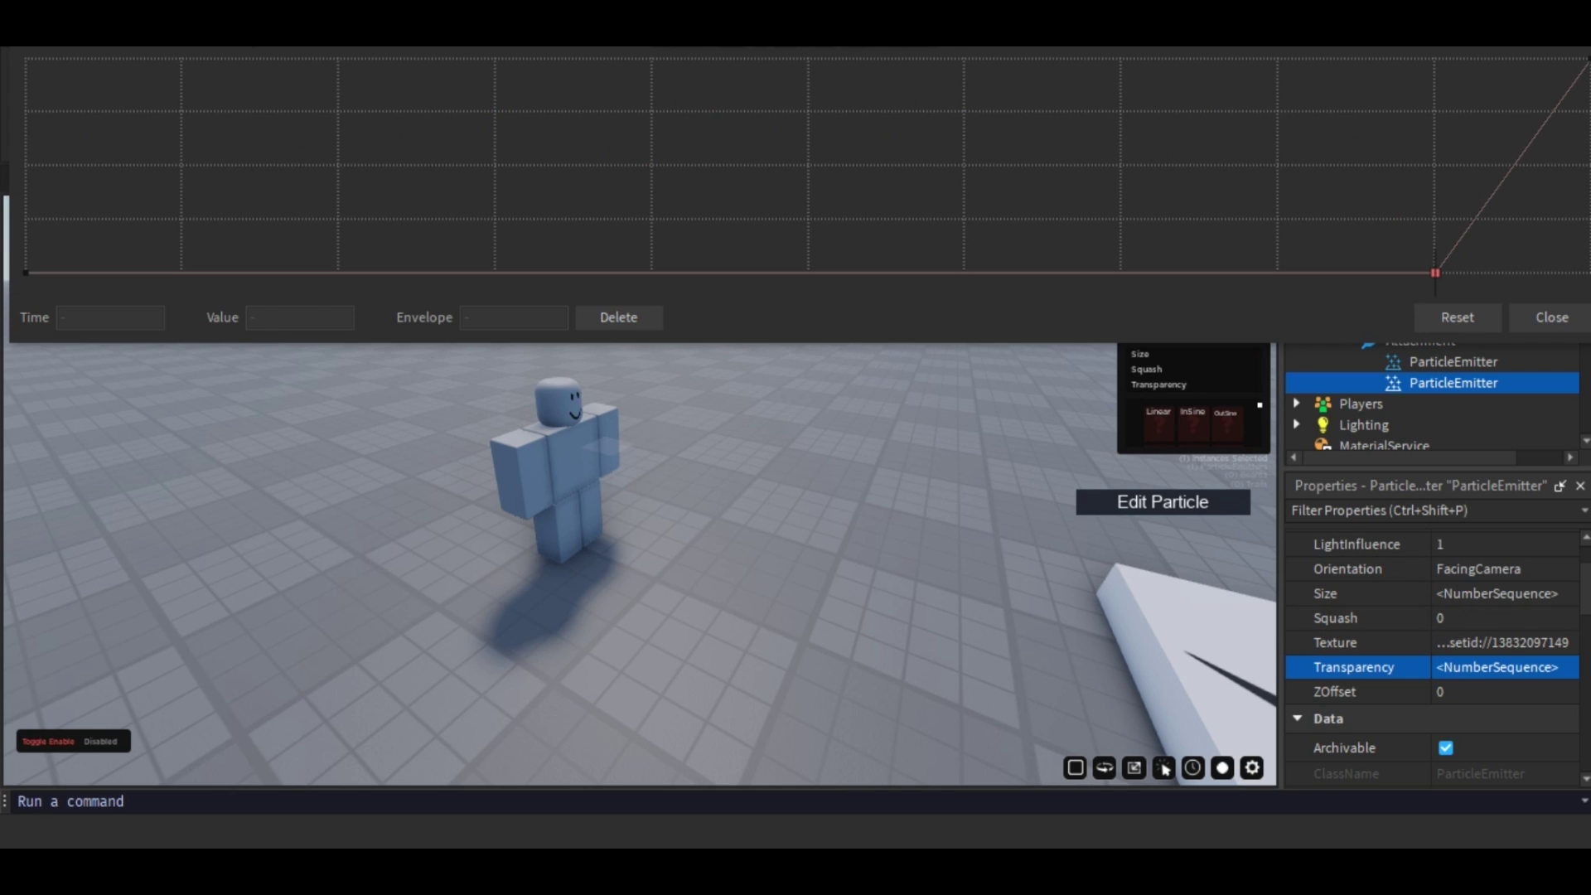
drag(1436, 273, 1121, 273)
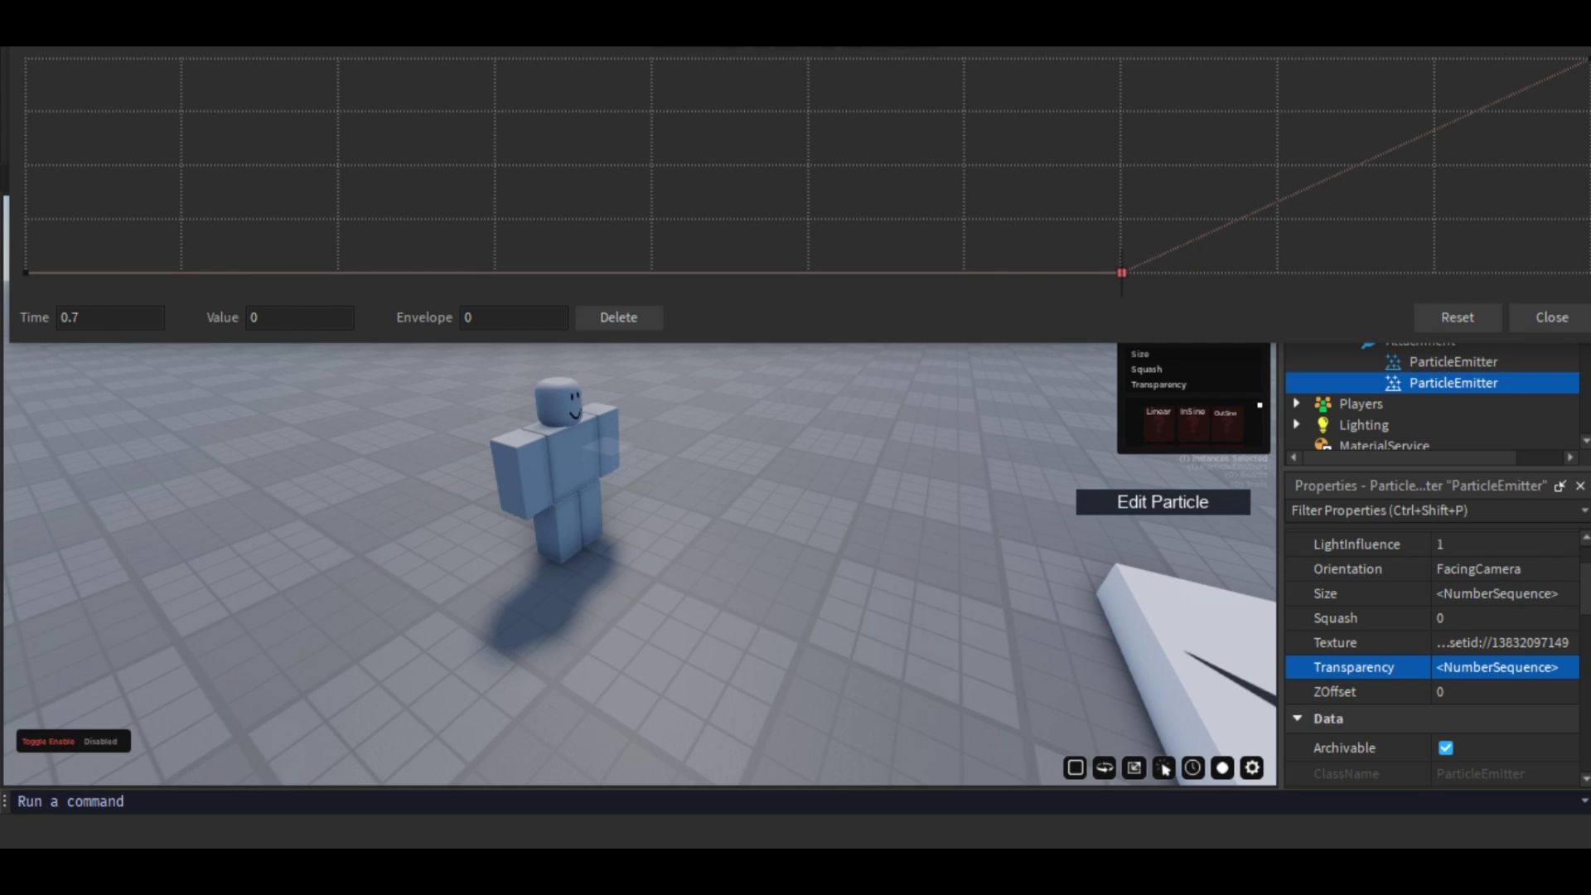
click(1551, 317)
click(59, 304)
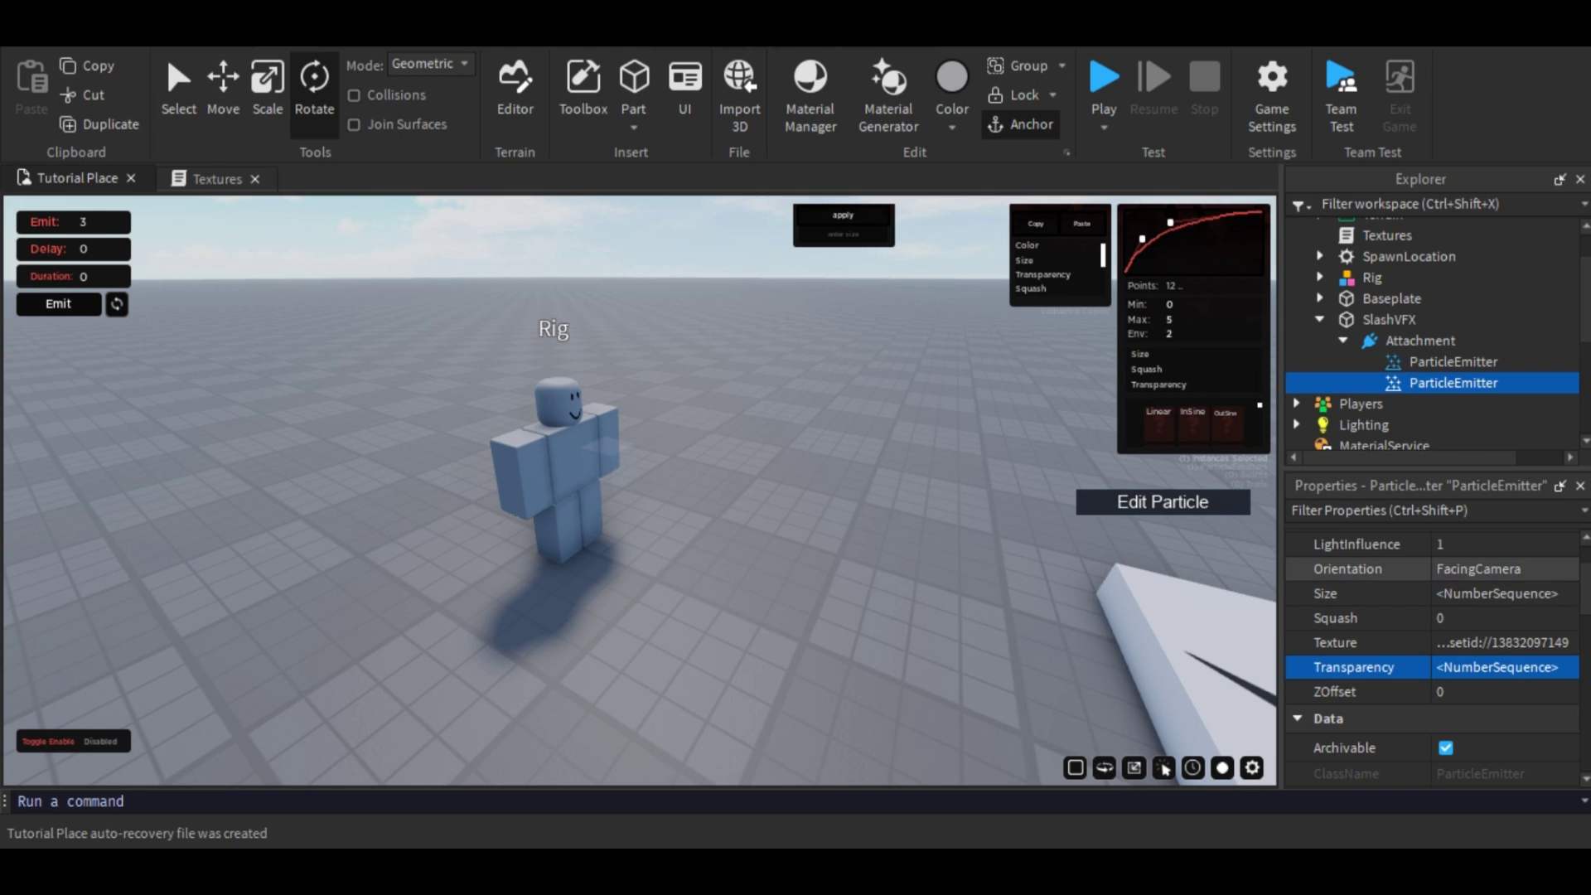
- Set the second emitter's Orientation to VelocityPerpendicular and its SpreadAngle to 15, 15
click(1500, 568)
click(1492, 642)
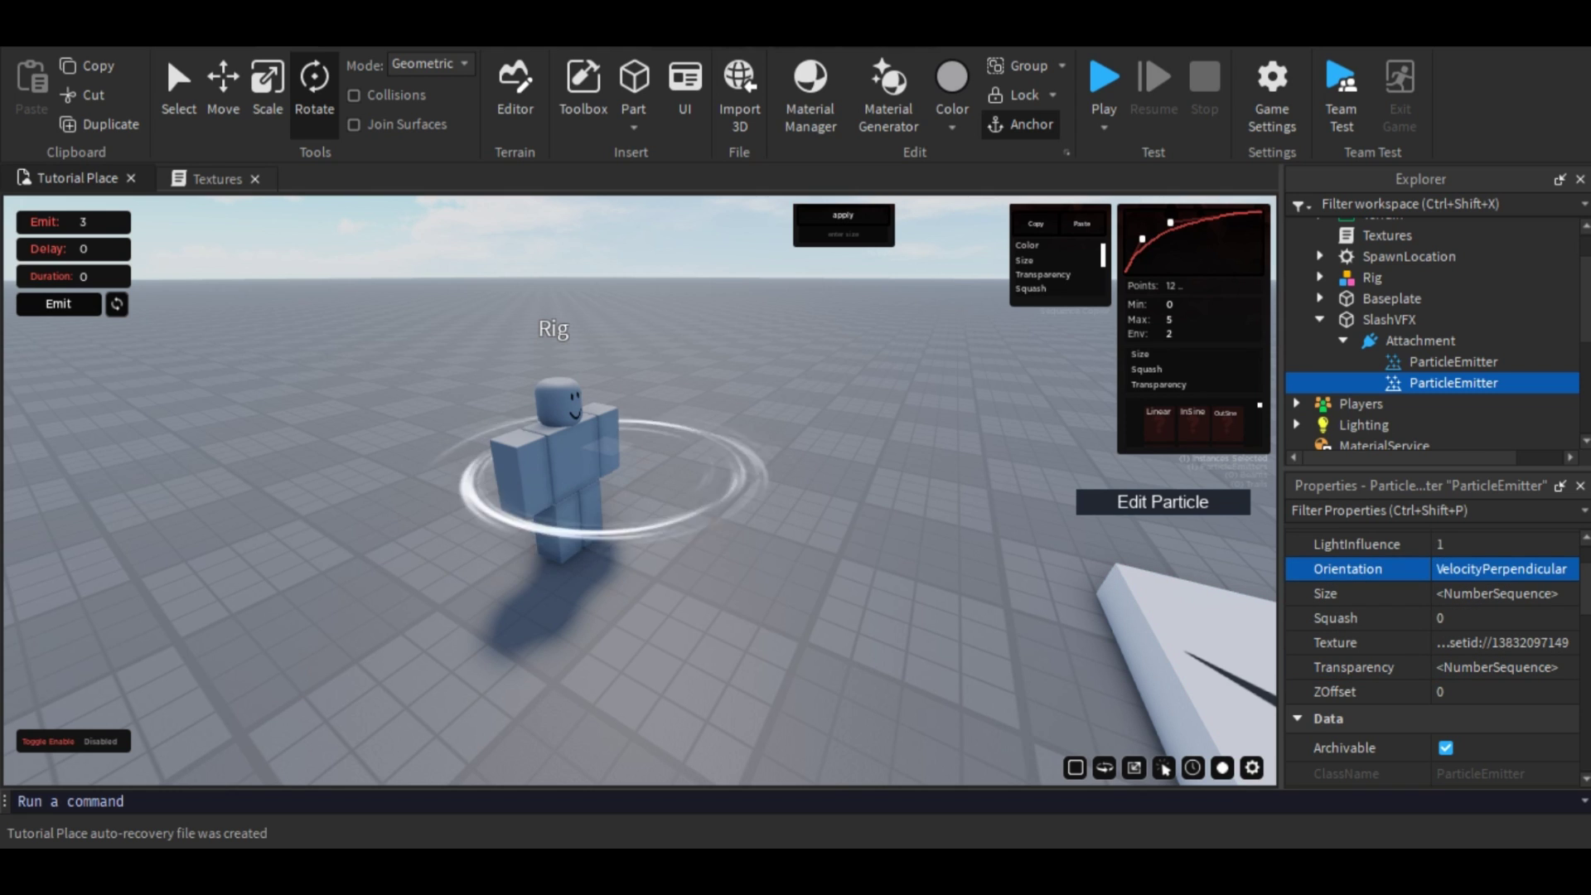
scroll(1500, 618, down, 5)
click(1500, 666)
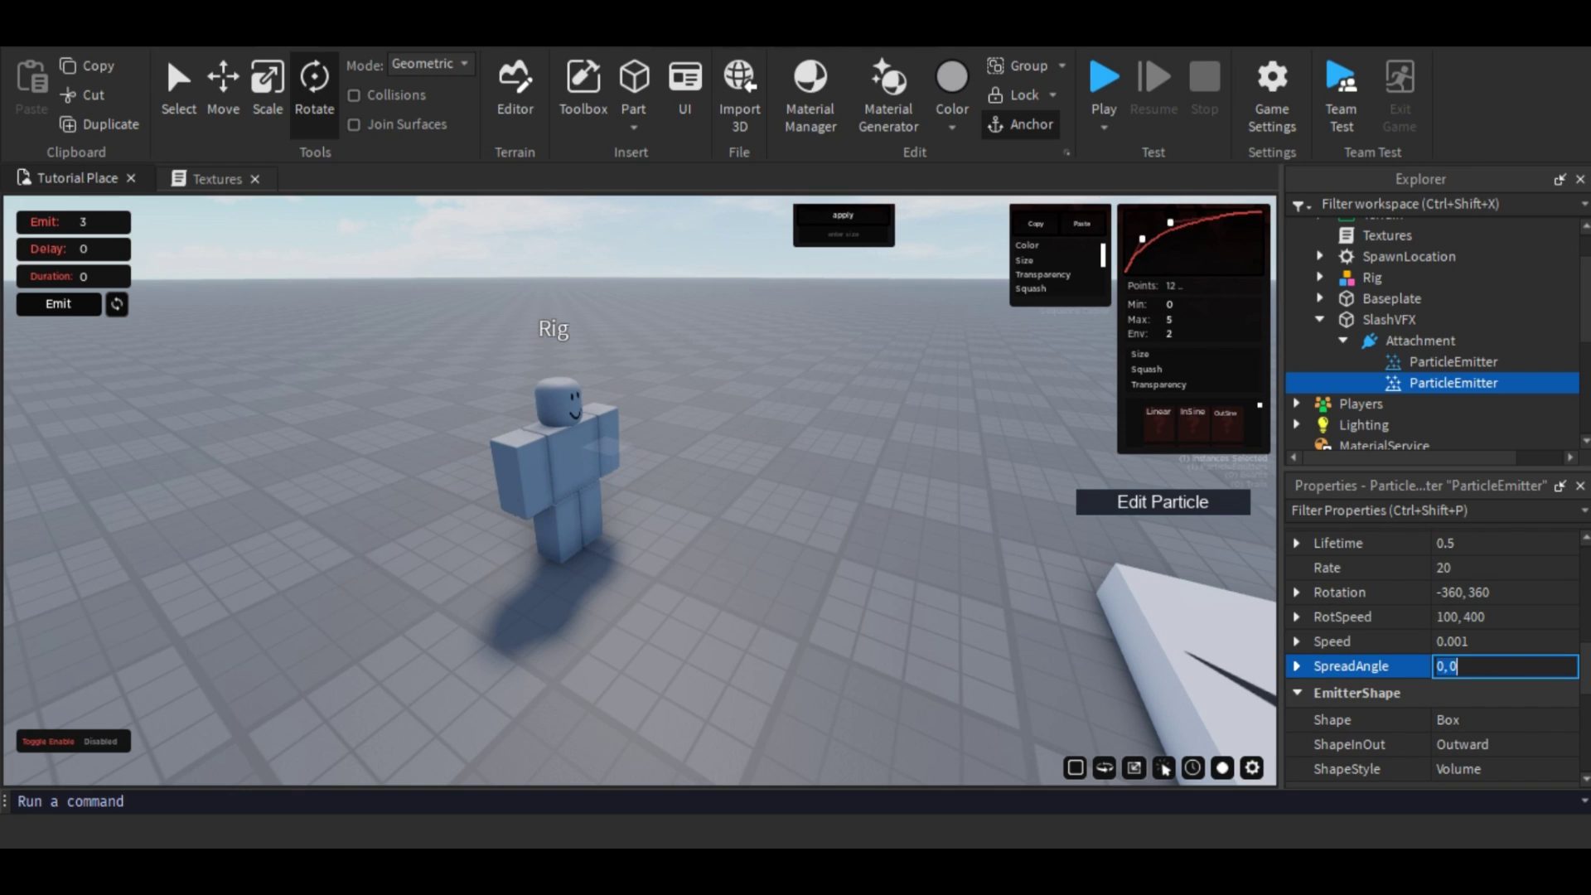
text(15, 15)
key(Return)
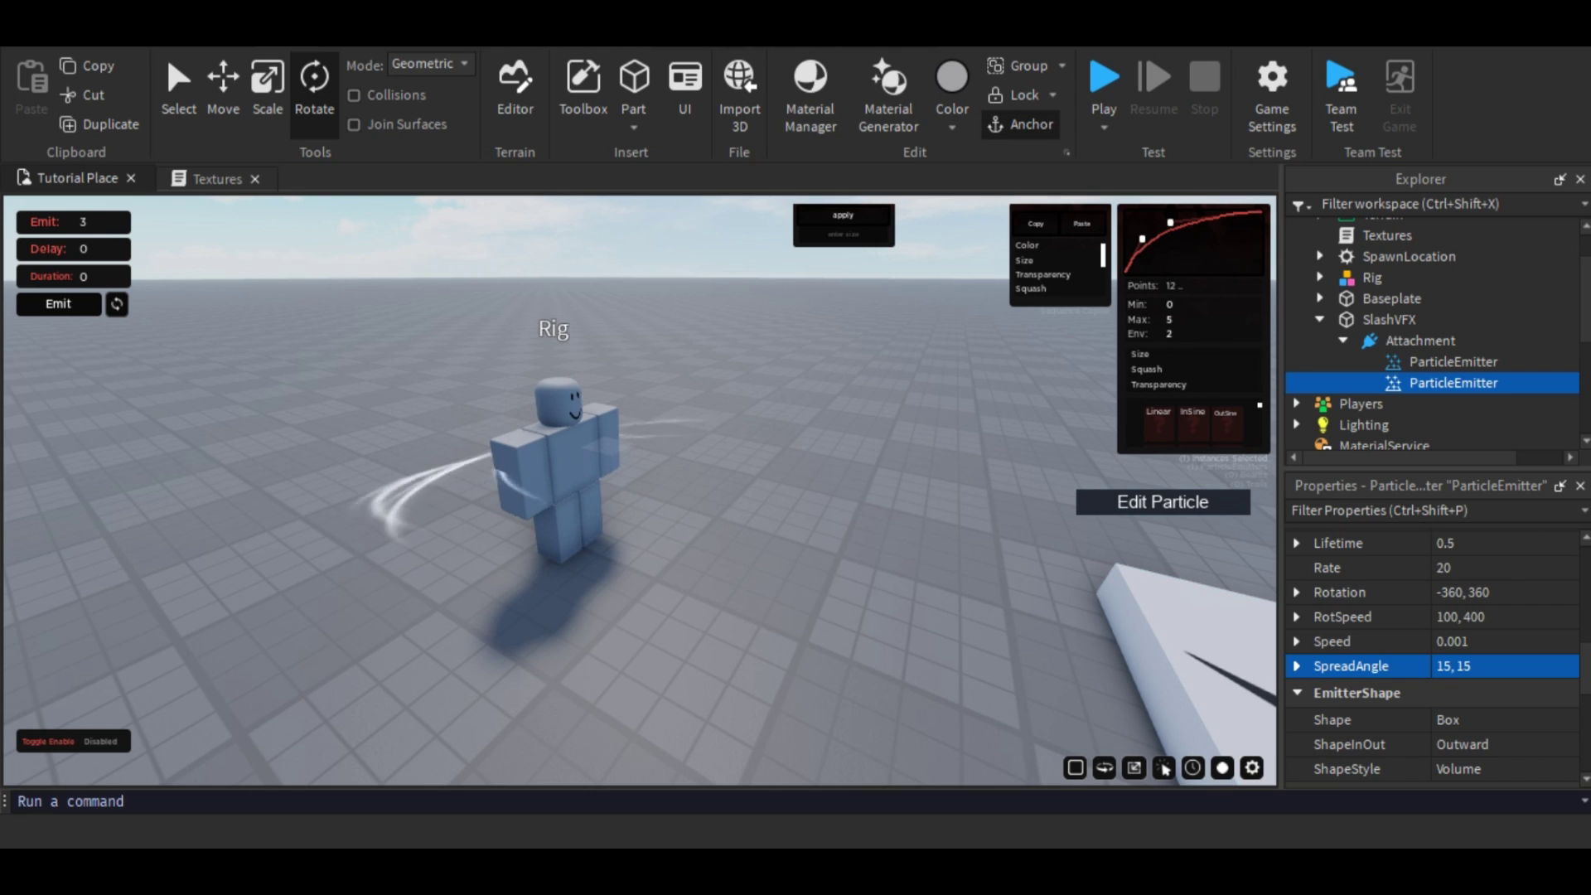
- Set the SpreadAngle to 15, -15 and check the effect around the rig from different angles
click(1456, 666)
click(1457, 666)
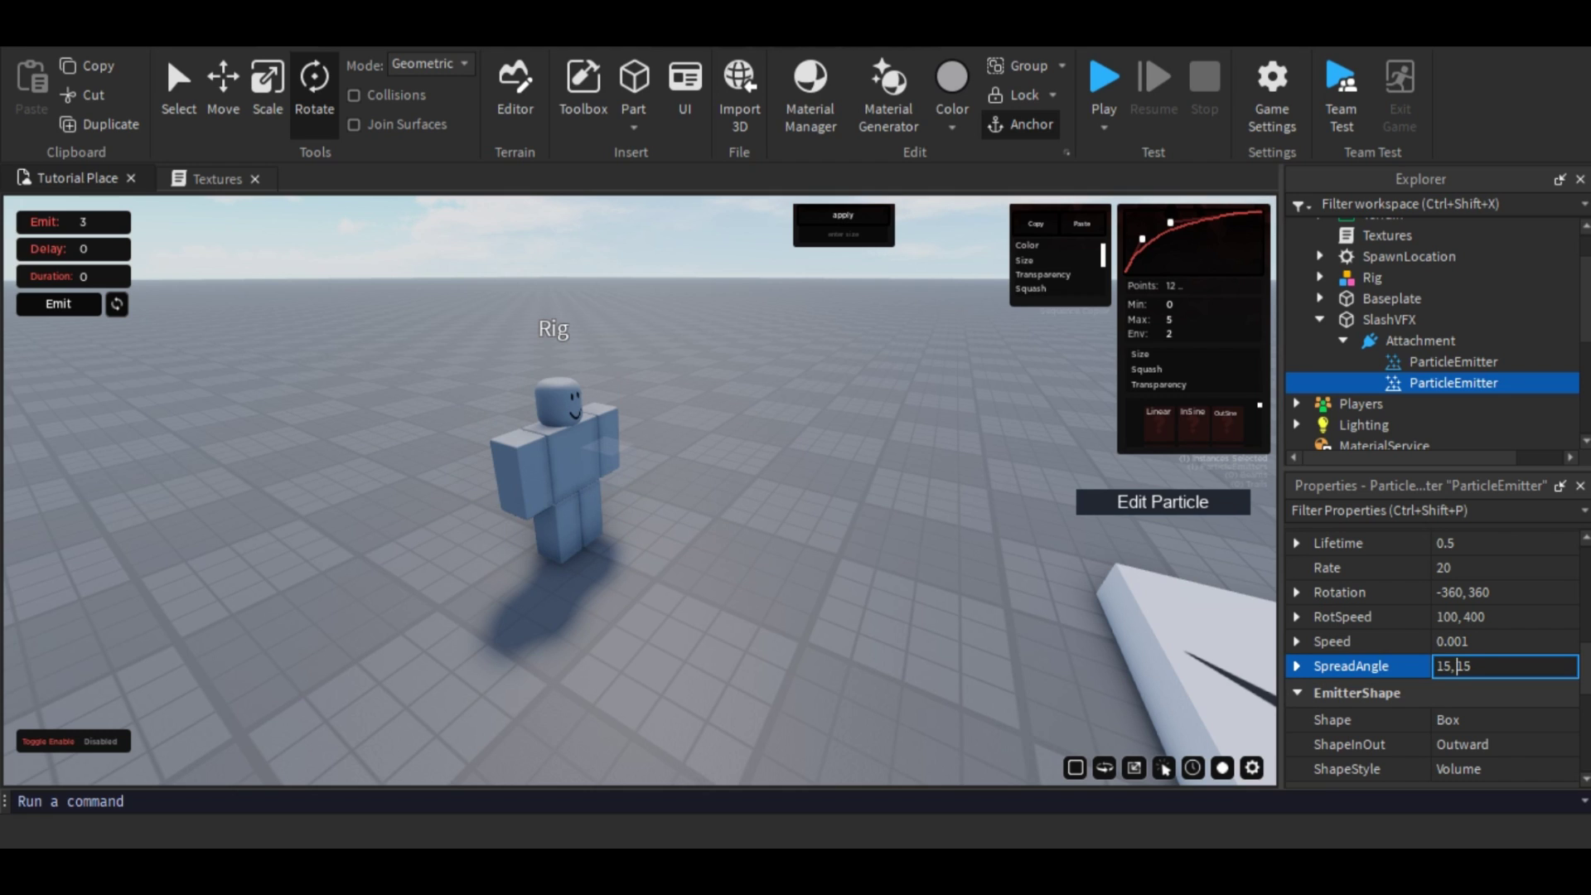
text(-)
key(Return)
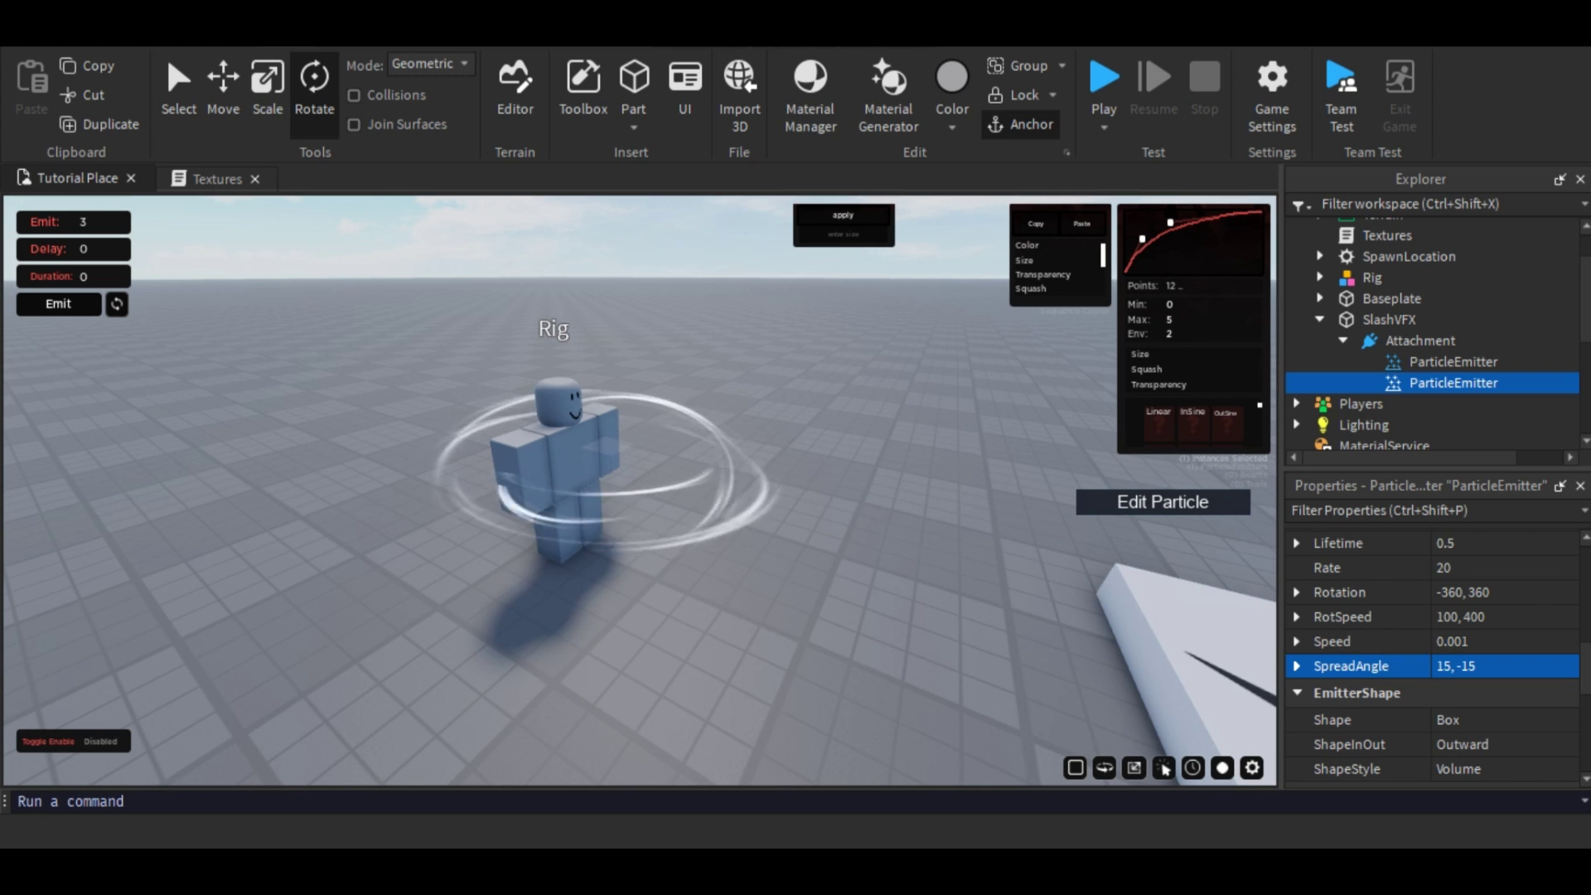
right_drag(638, 489, 448, 389)
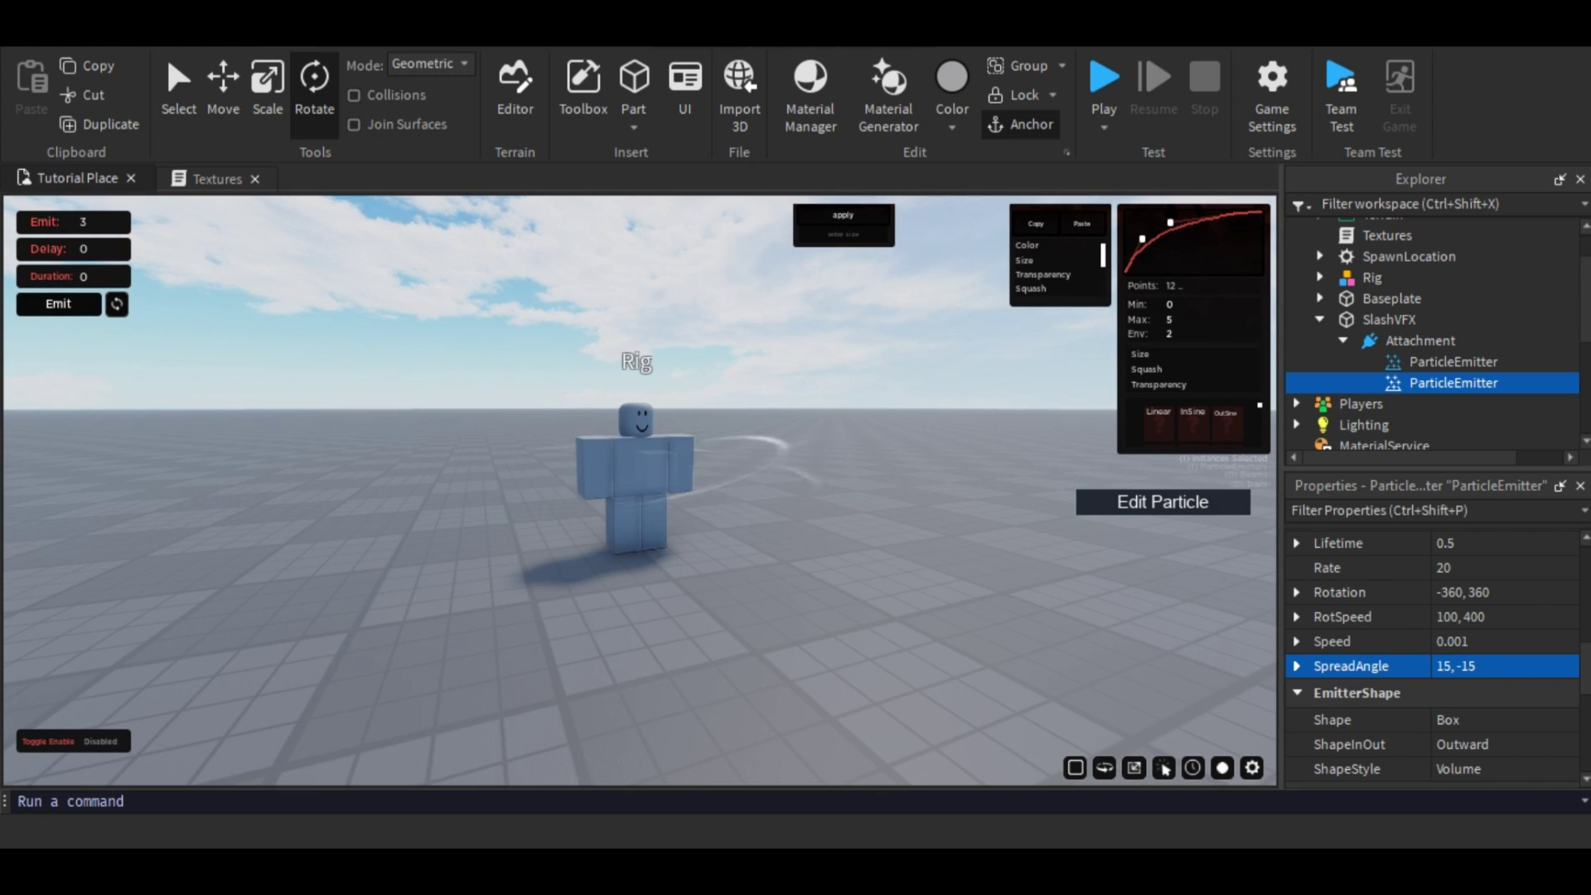
right_drag(638, 489, 770, 597)
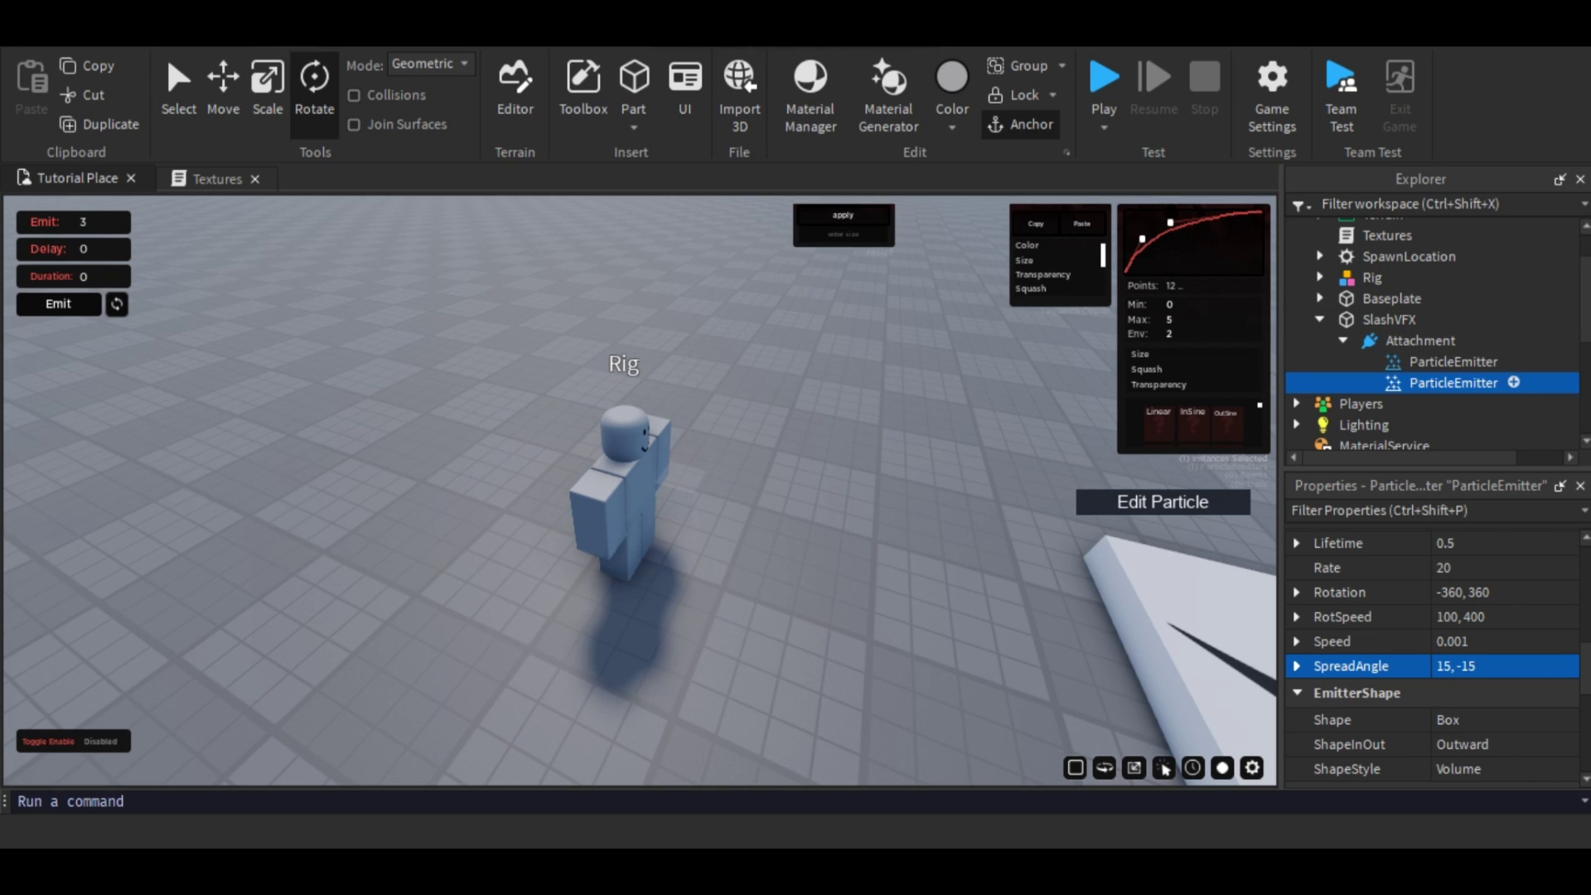
- Rename the first particle emitter under the attachment as Slash
click(1454, 362)
key(F2)
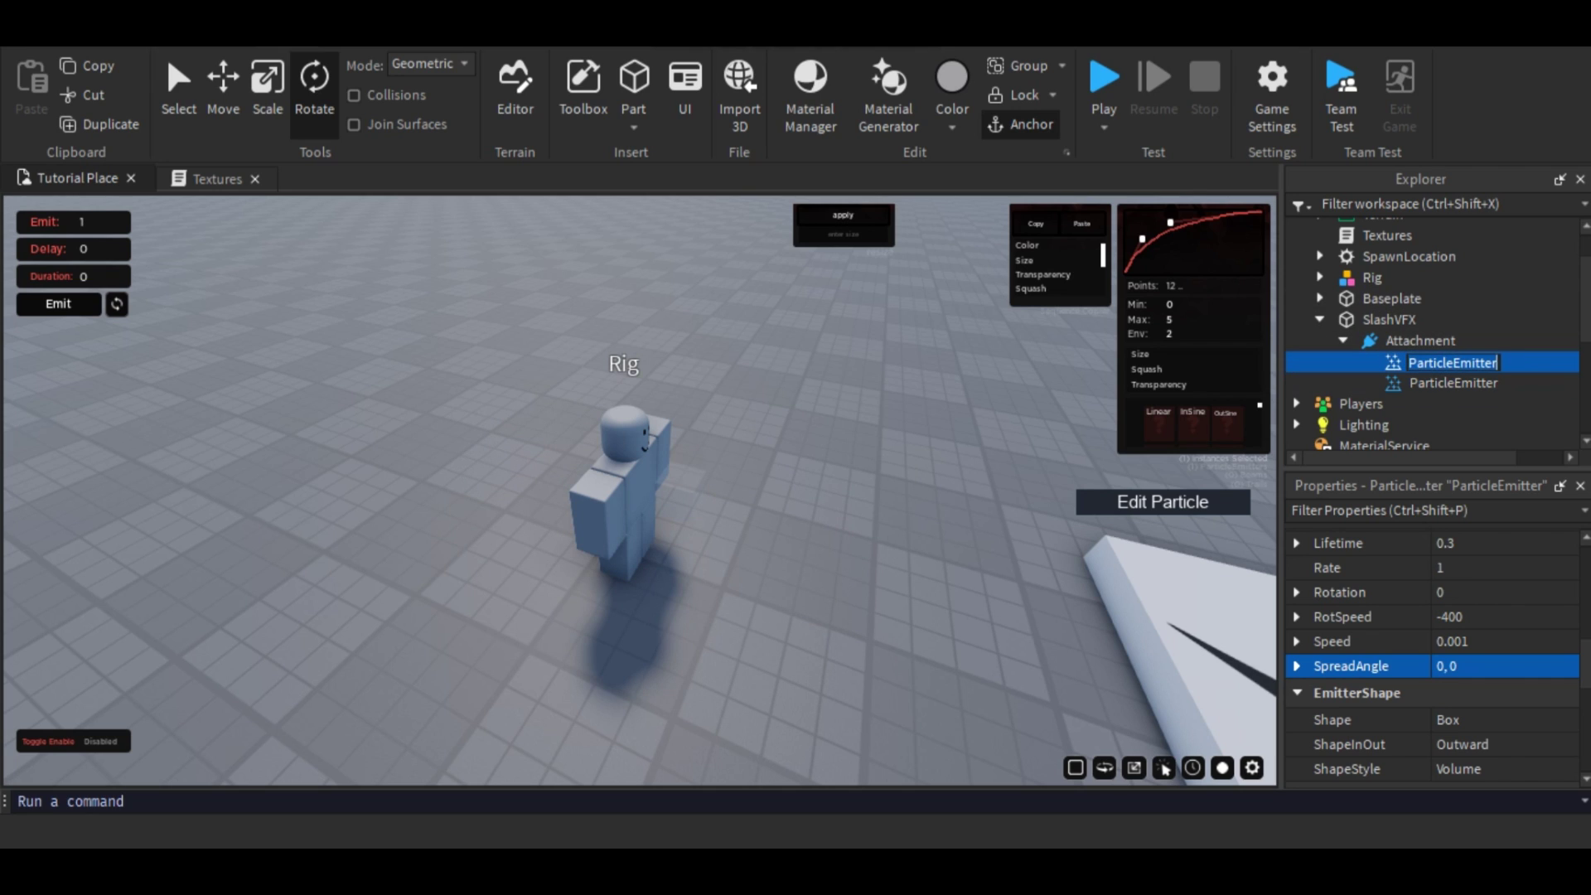
text(Slash)
key(Return)
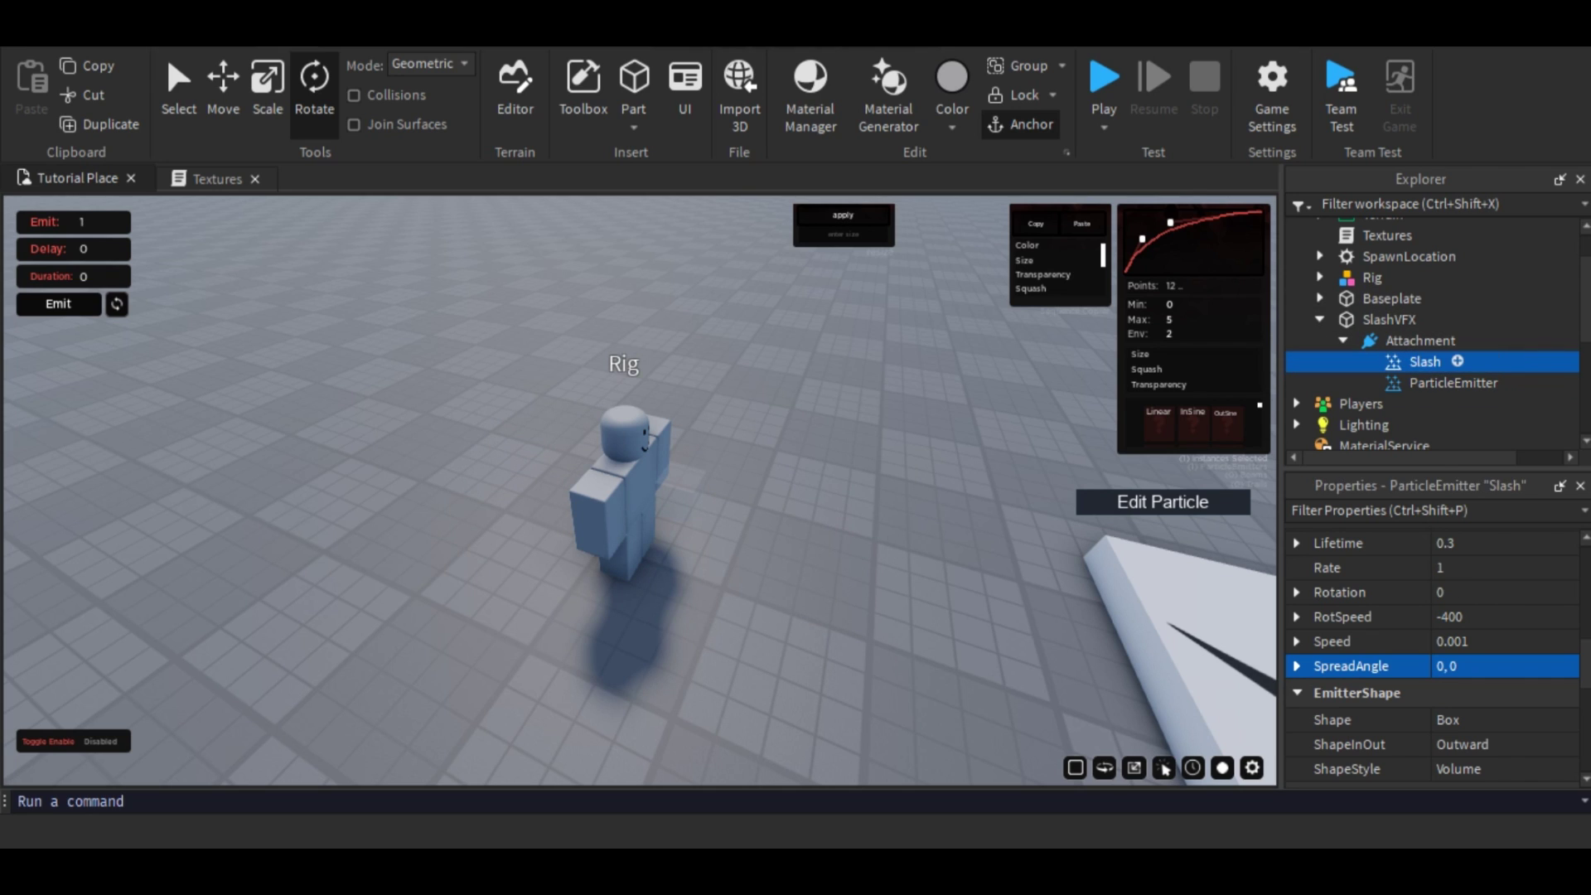
- Rename the second particle emitter under the attachment as Smoke
click(1453, 383)
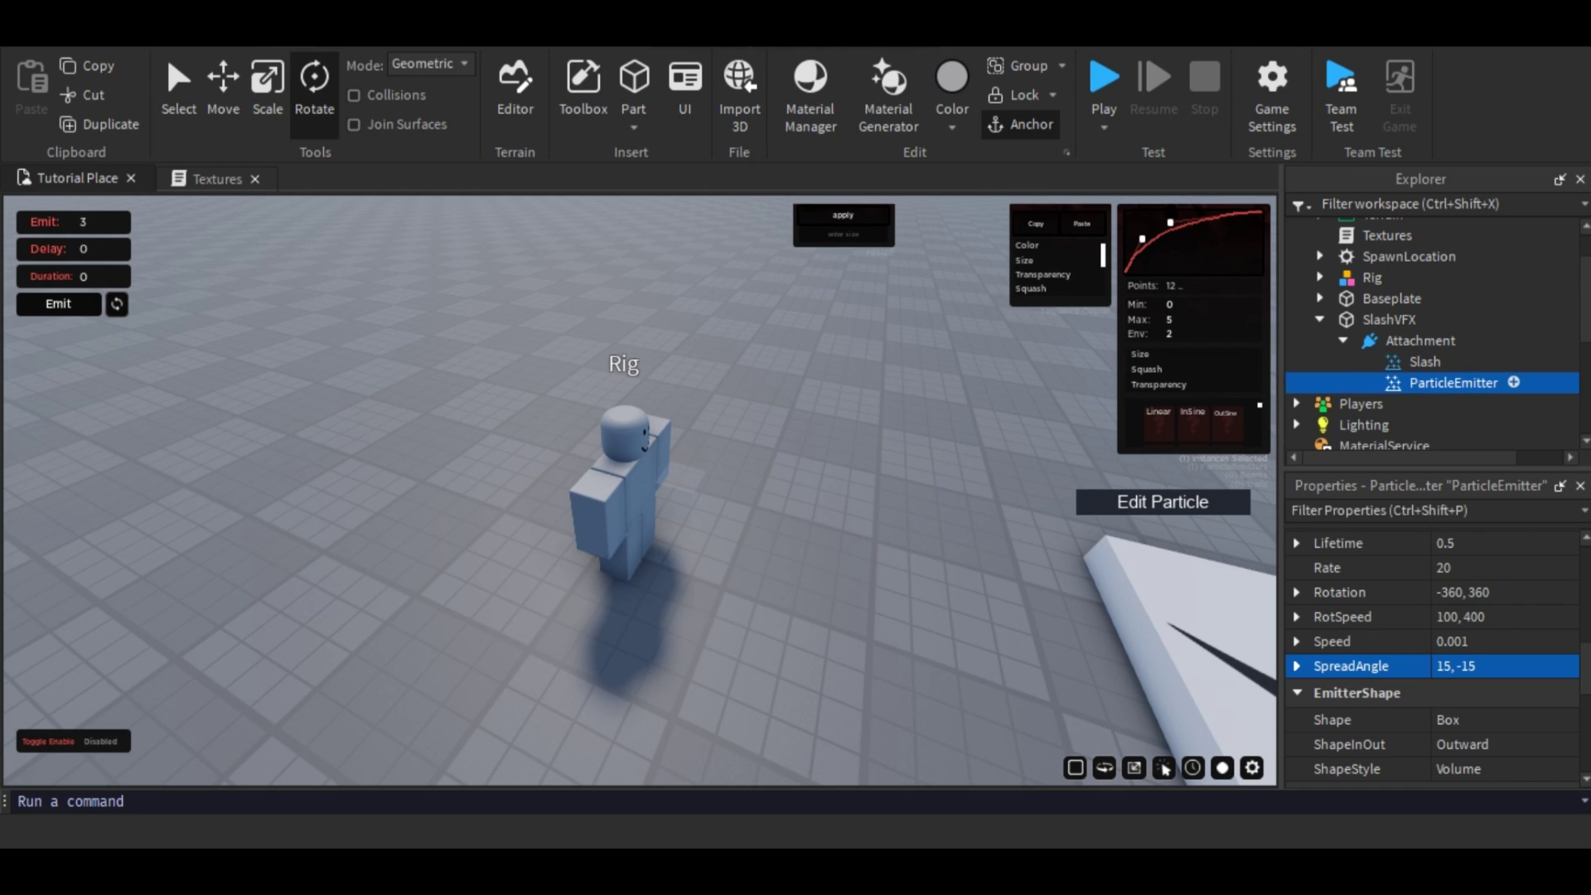
key(F2)
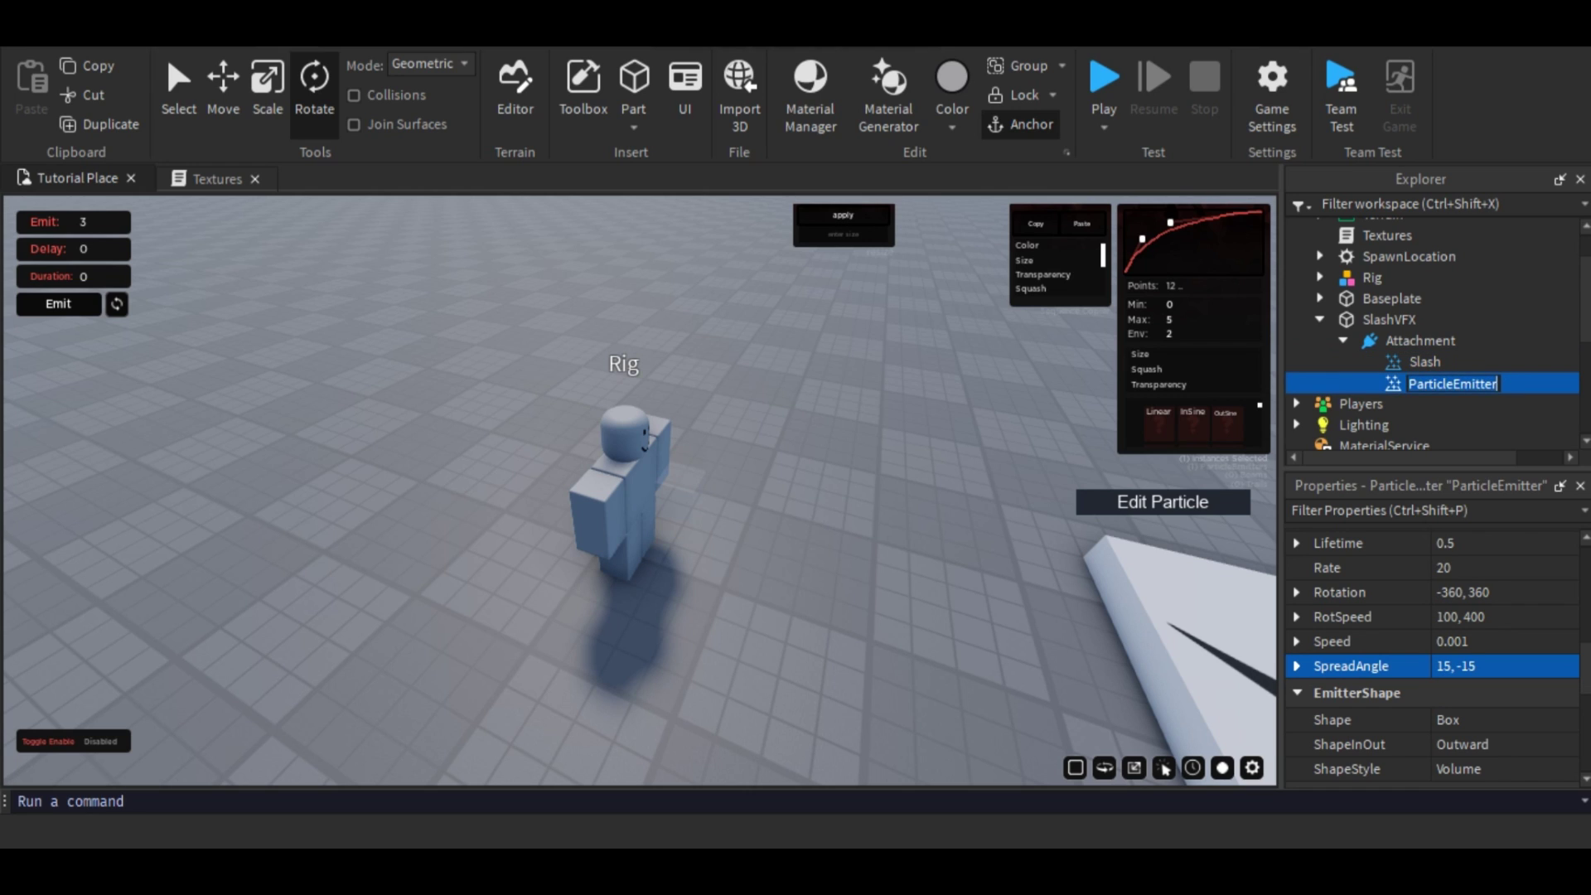
key(BackSpace)
text(Smoke)
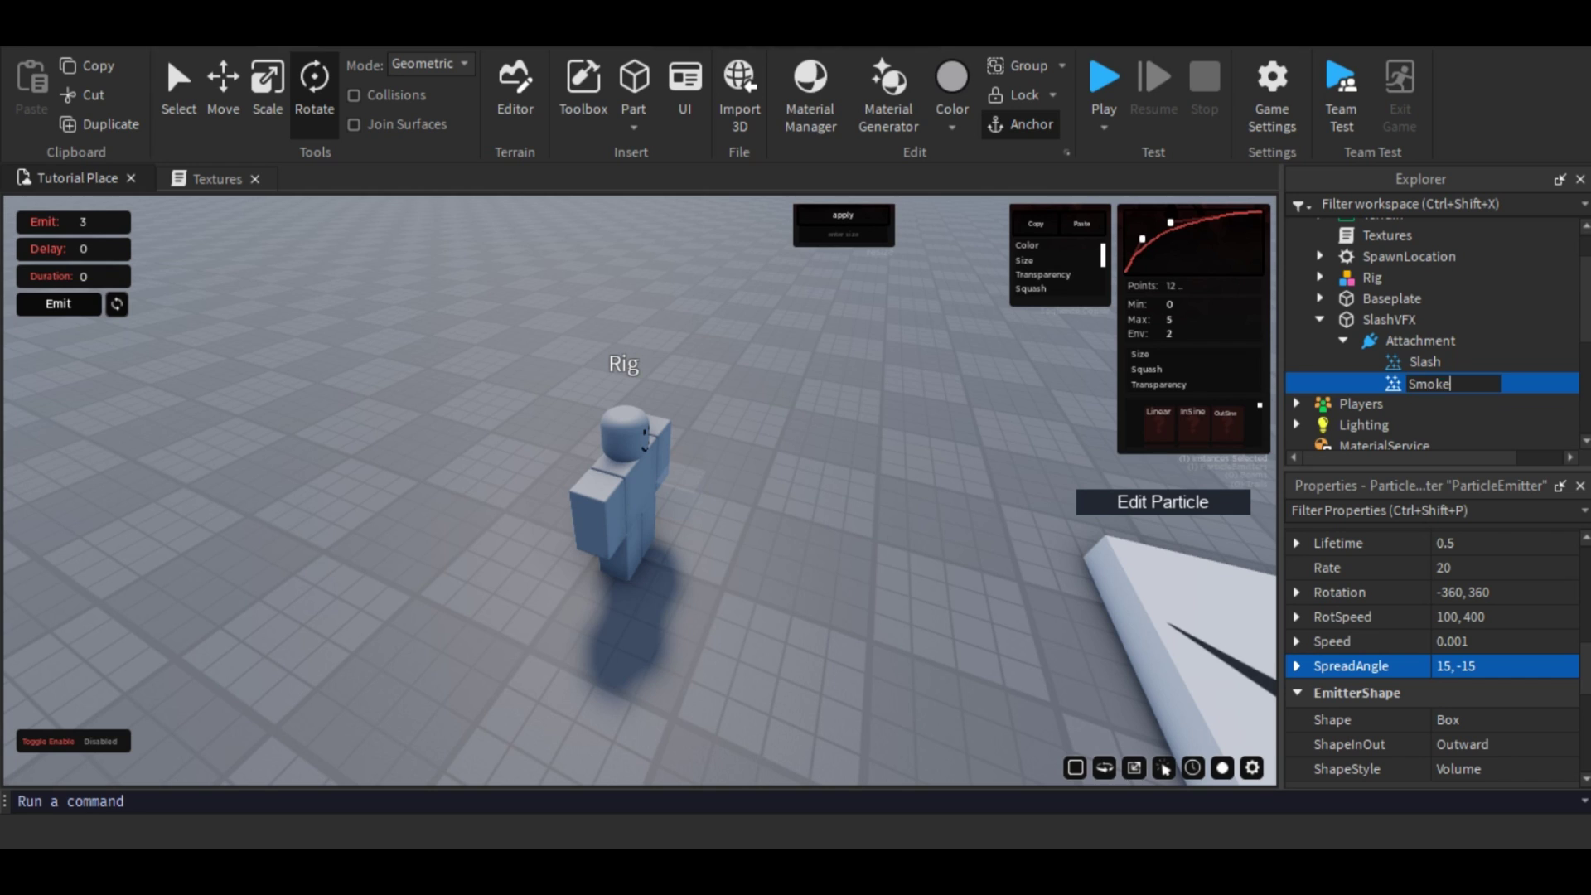
key(Return)
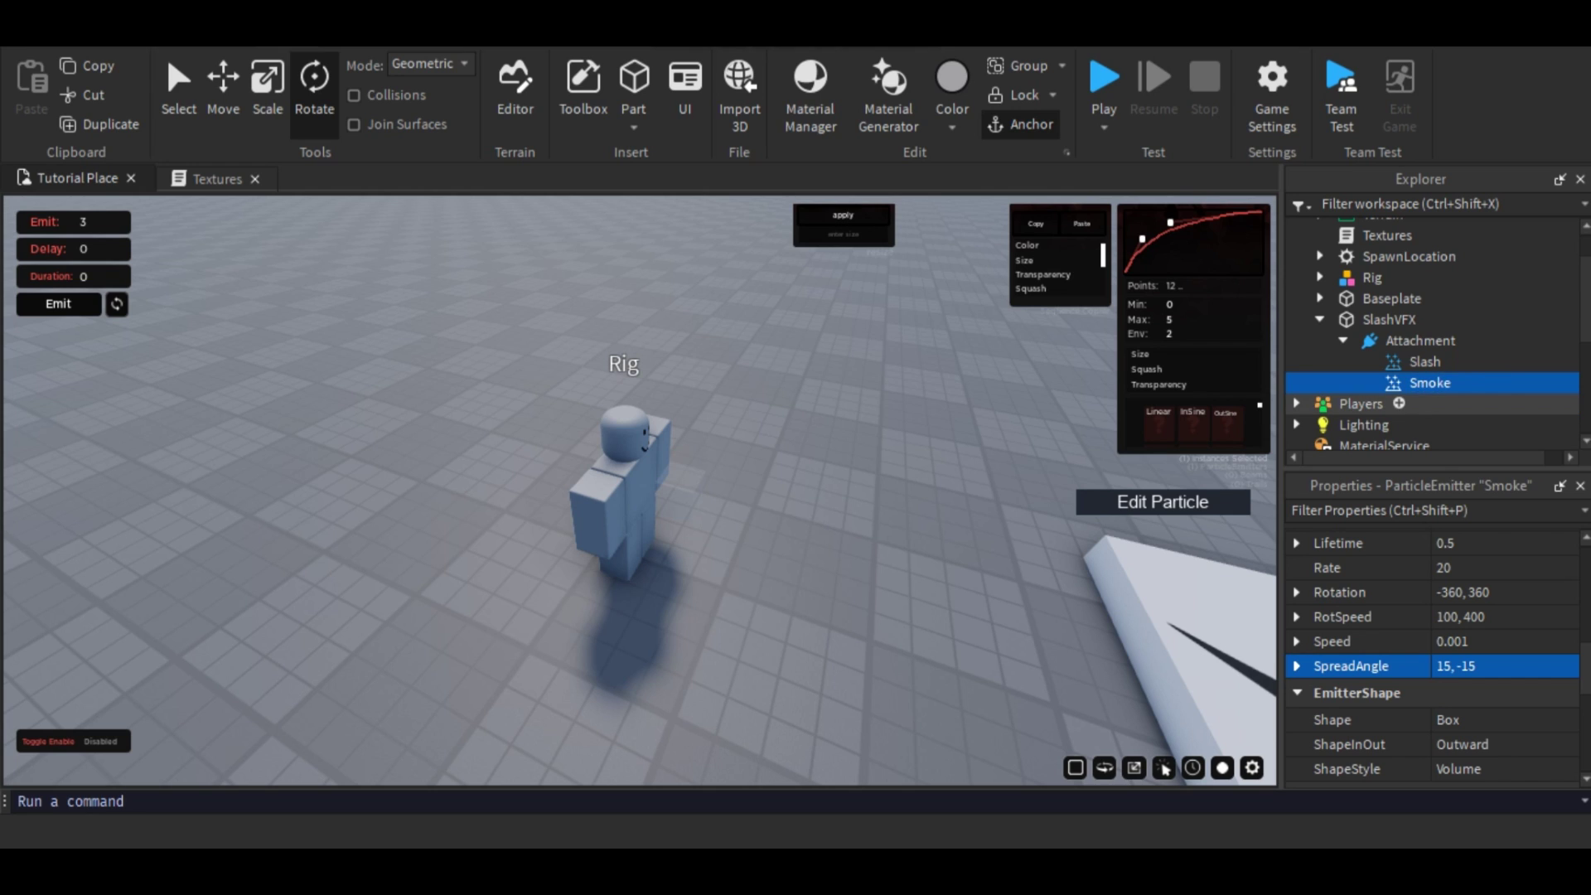
- Duplicate the Smoke emitter and rename the selected one of the pair as wind1
key(ctrl+d)
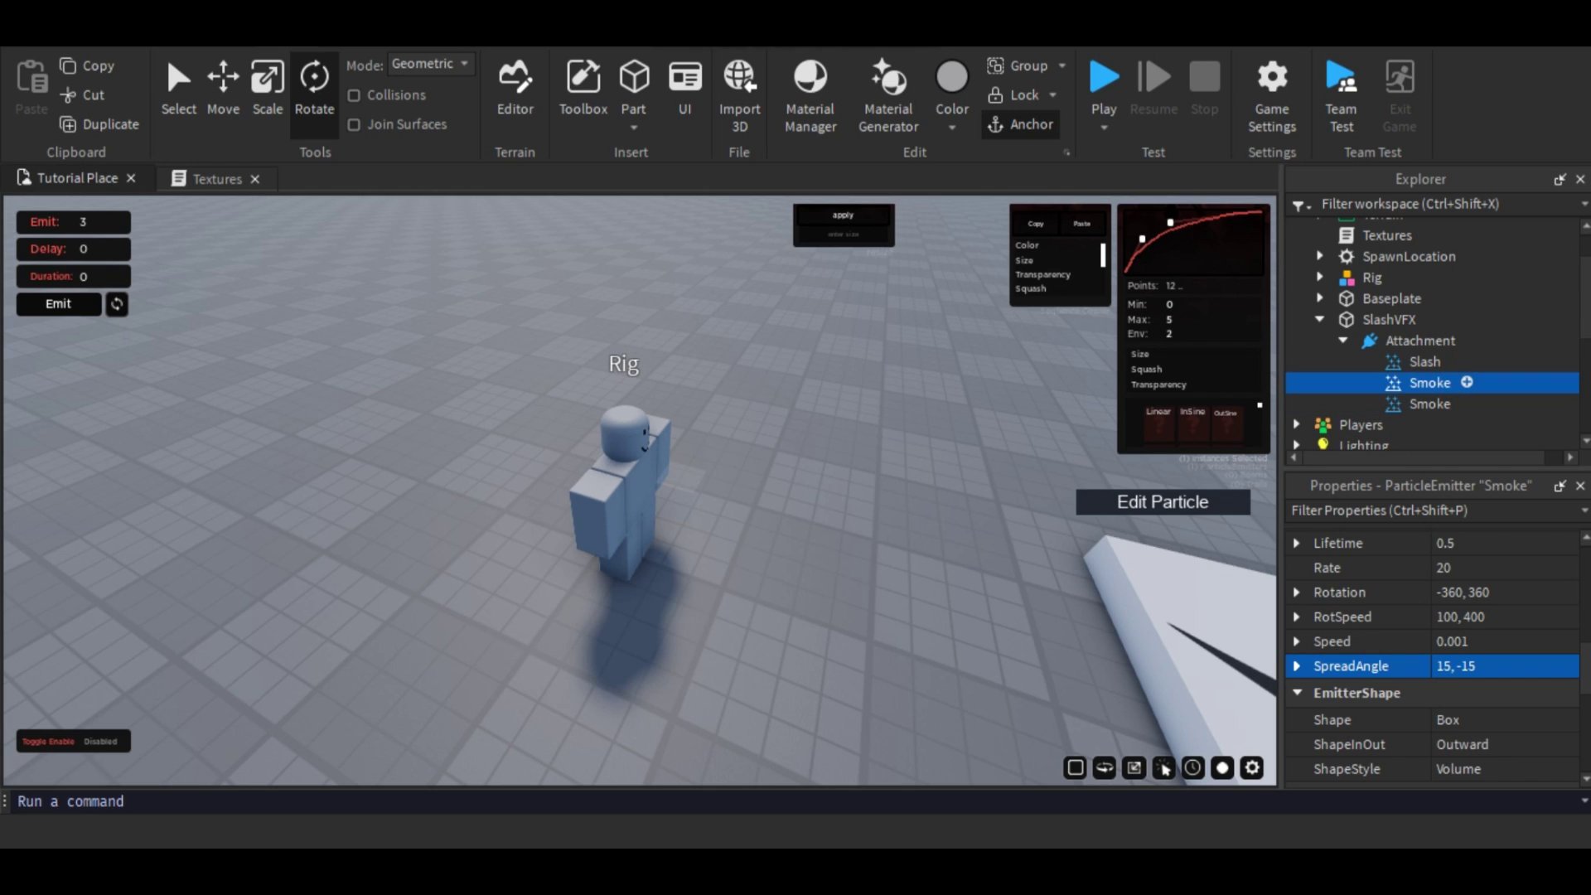
key(F2)
key(BackSpace)
text(wind1)
key(Return)
- Rename the remaining Smoke emitter as wind2
click(1431, 405)
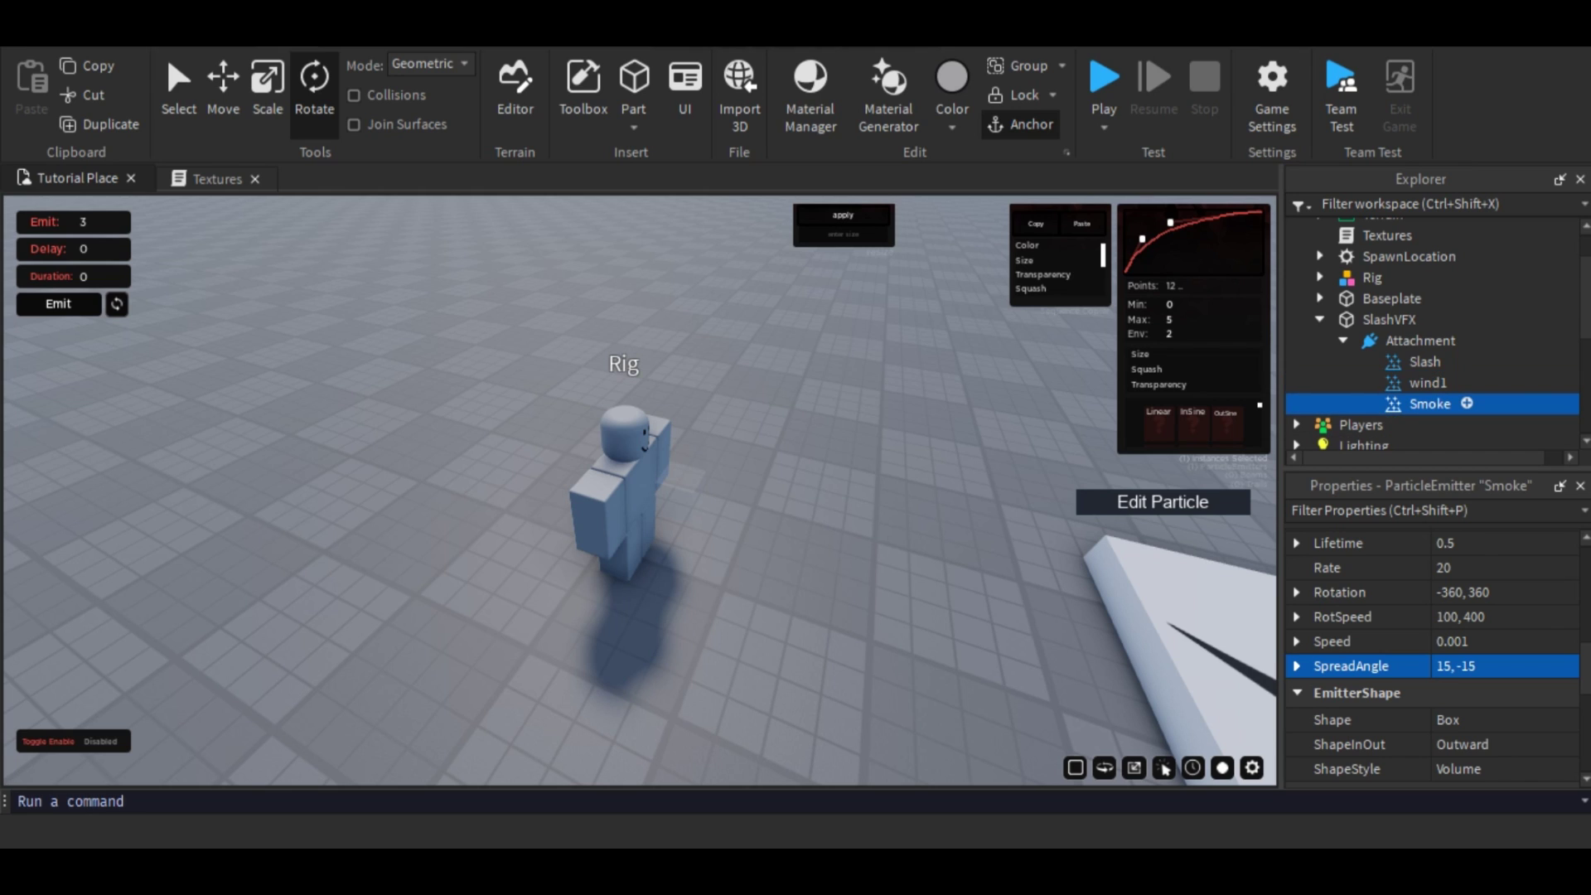
key(F2)
key(BackSpace)
text(win2)
key(Return)
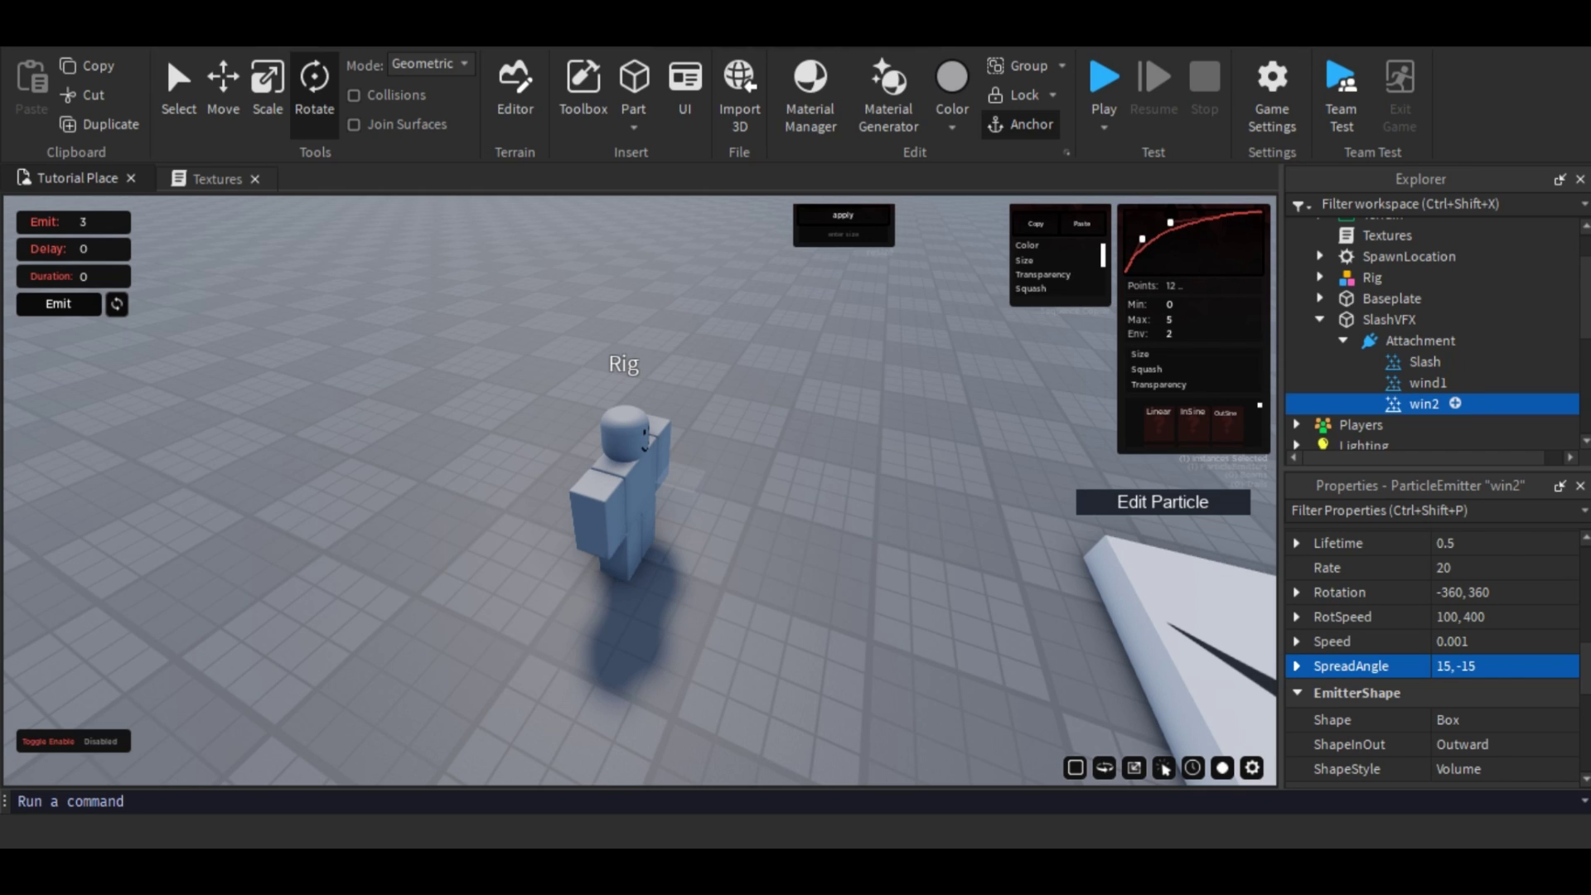
key(F2)
key(BackSpace)
text(wind2)
key(Return)
scroll(1432, 655, up, 10)
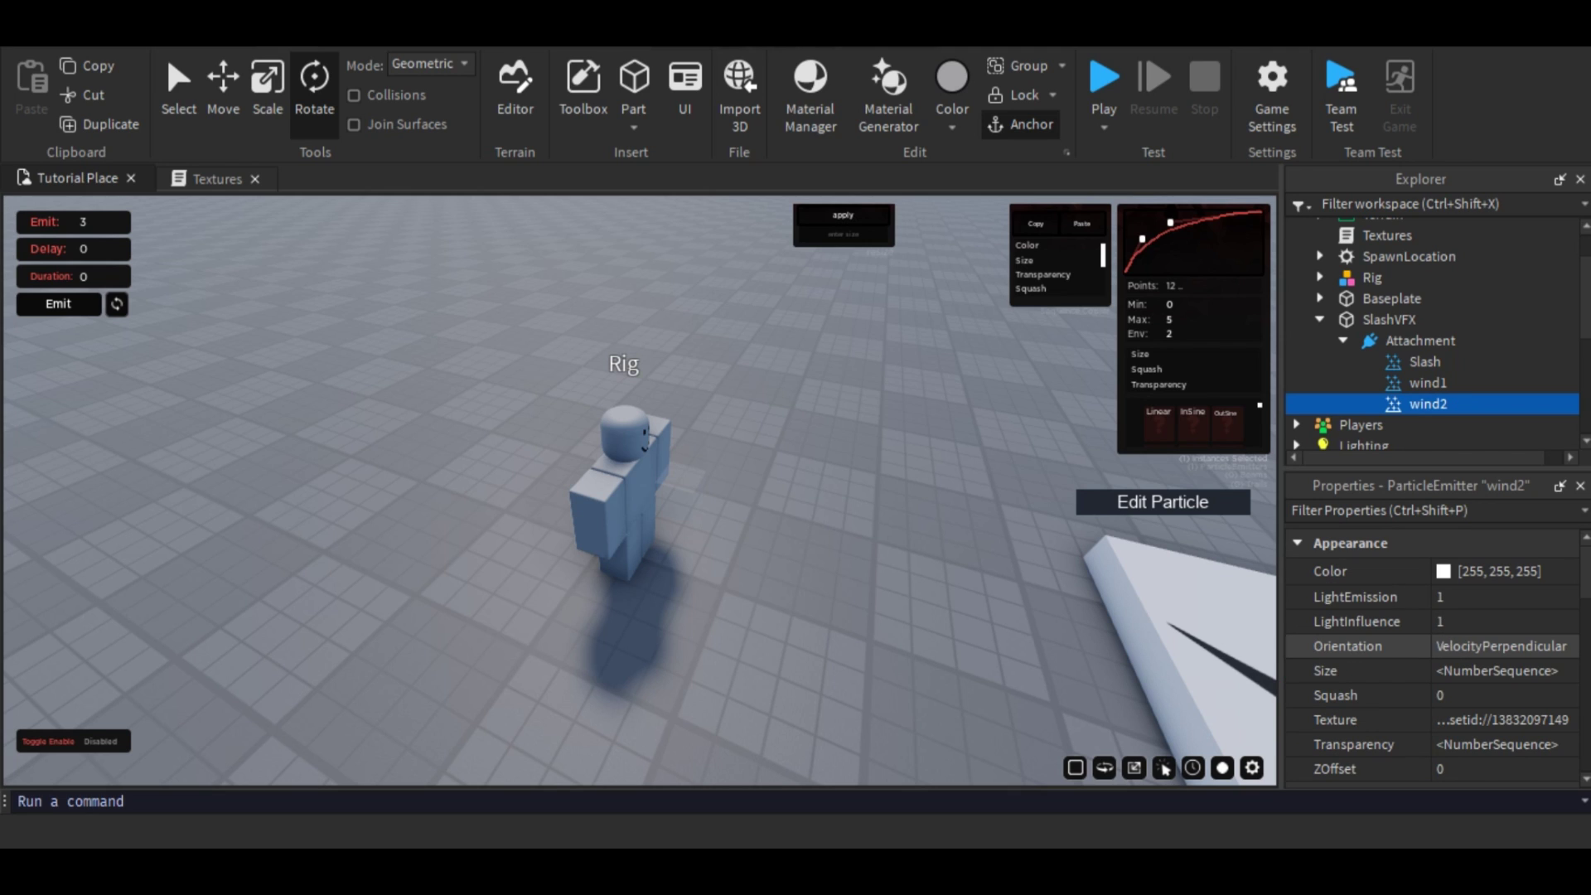
click(218, 179)
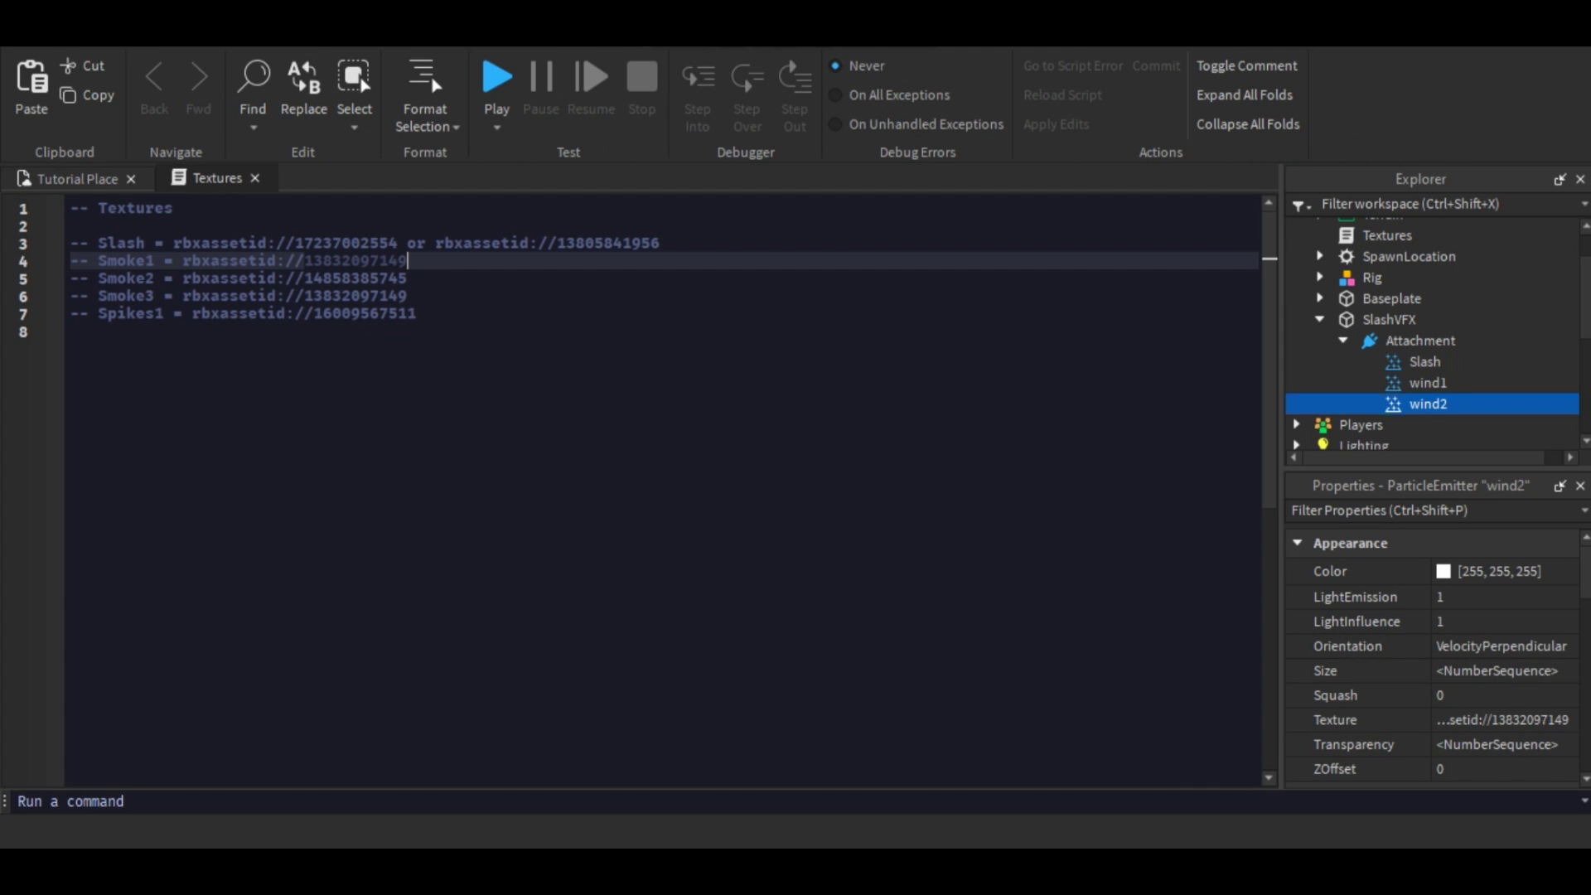
double_click(383, 278)
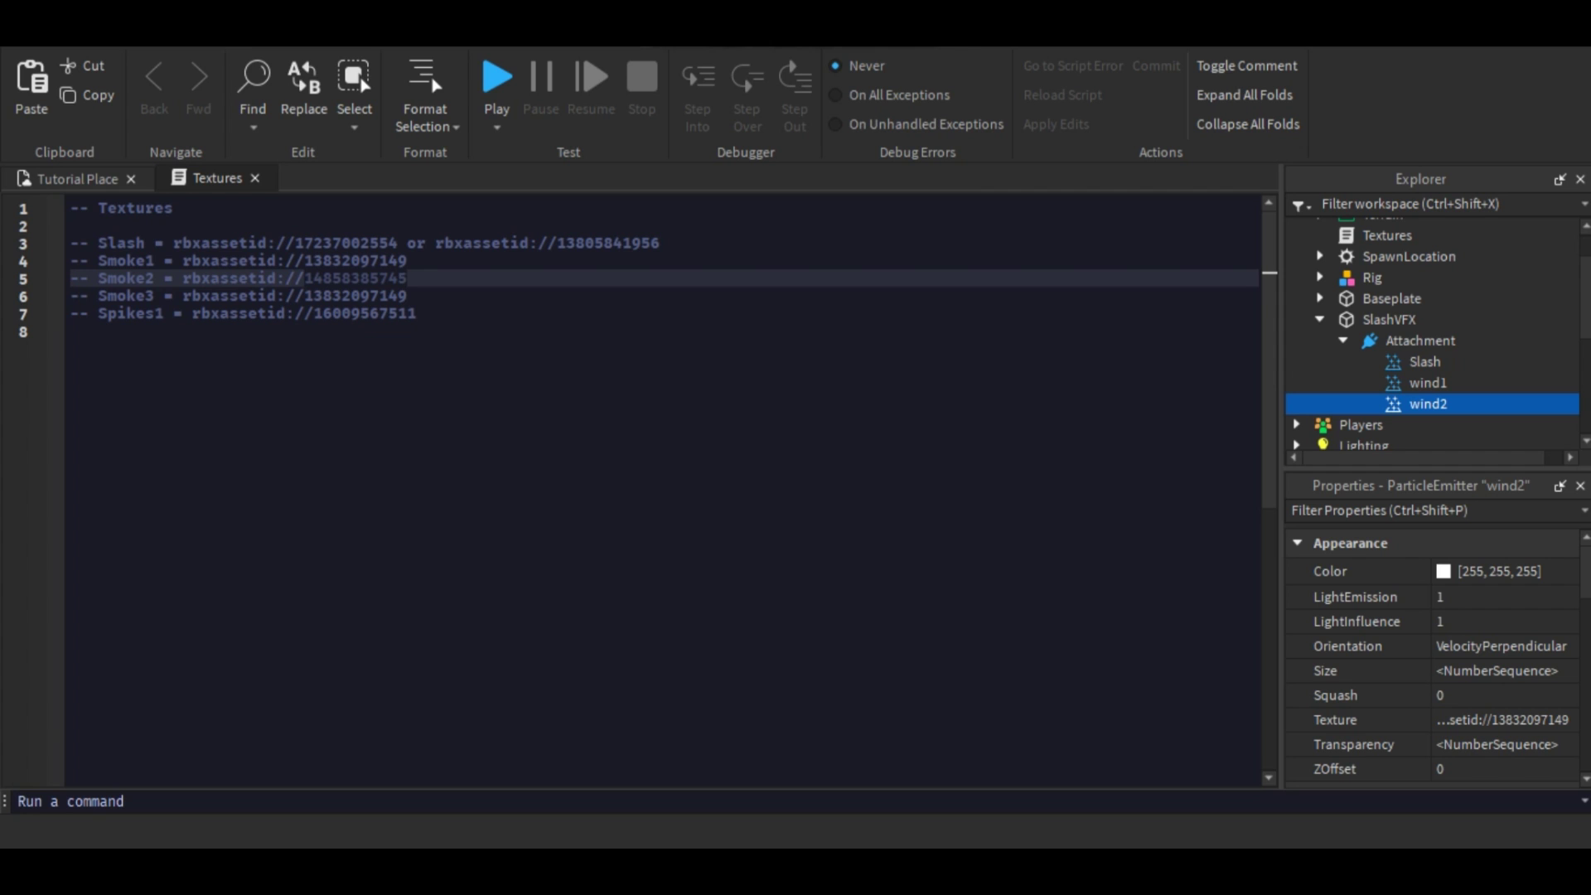
click(77, 179)
click(1501, 721)
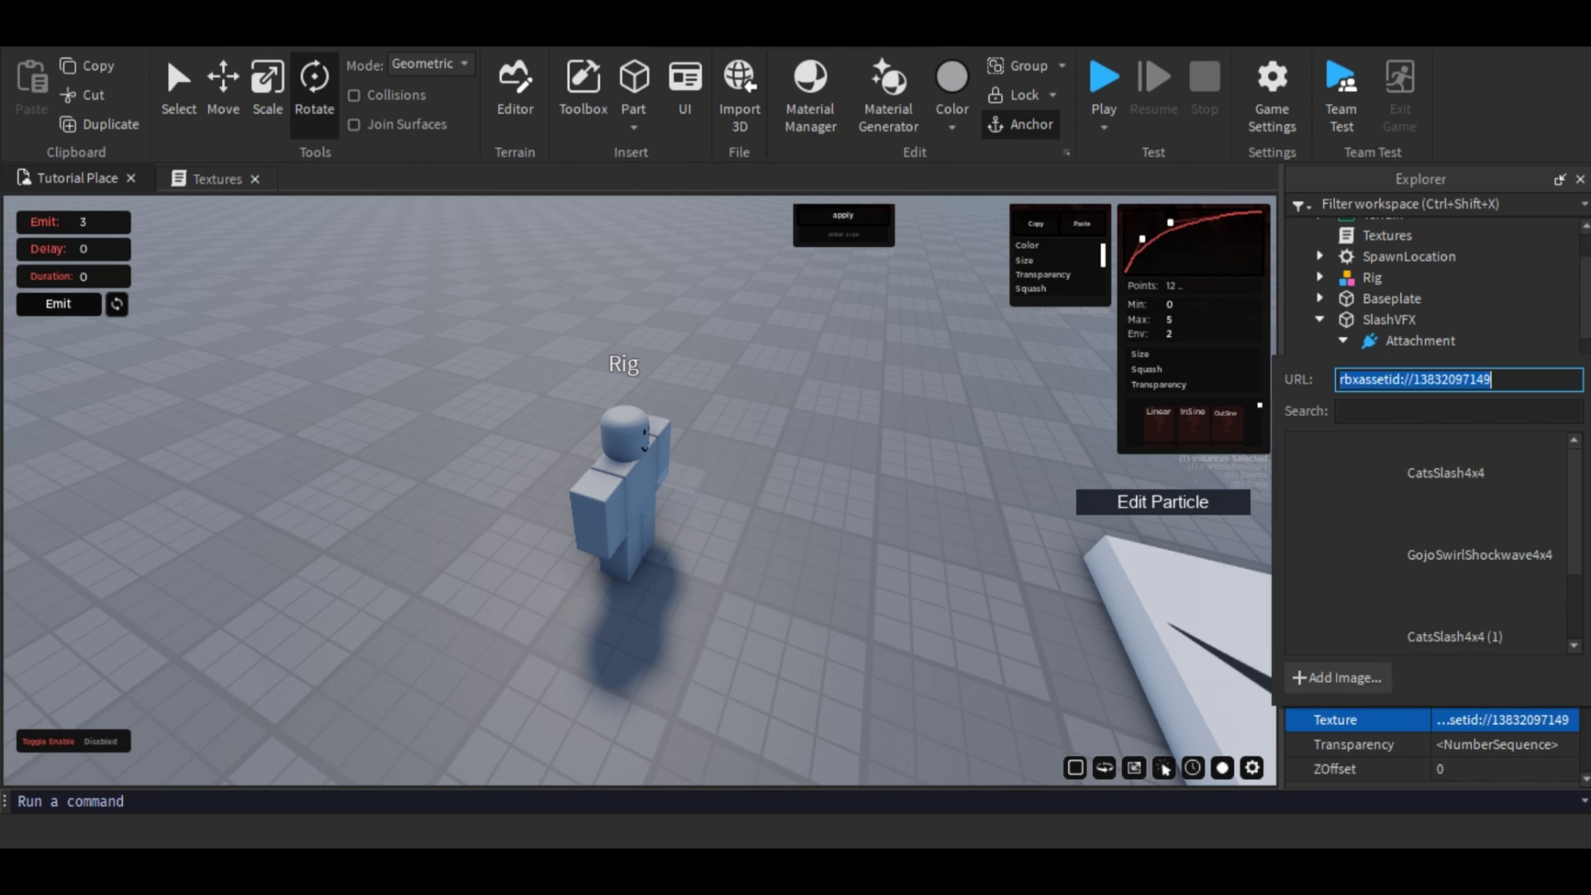
key(Return)
click(1502, 720)
key(ctrl+v)
key(Return)
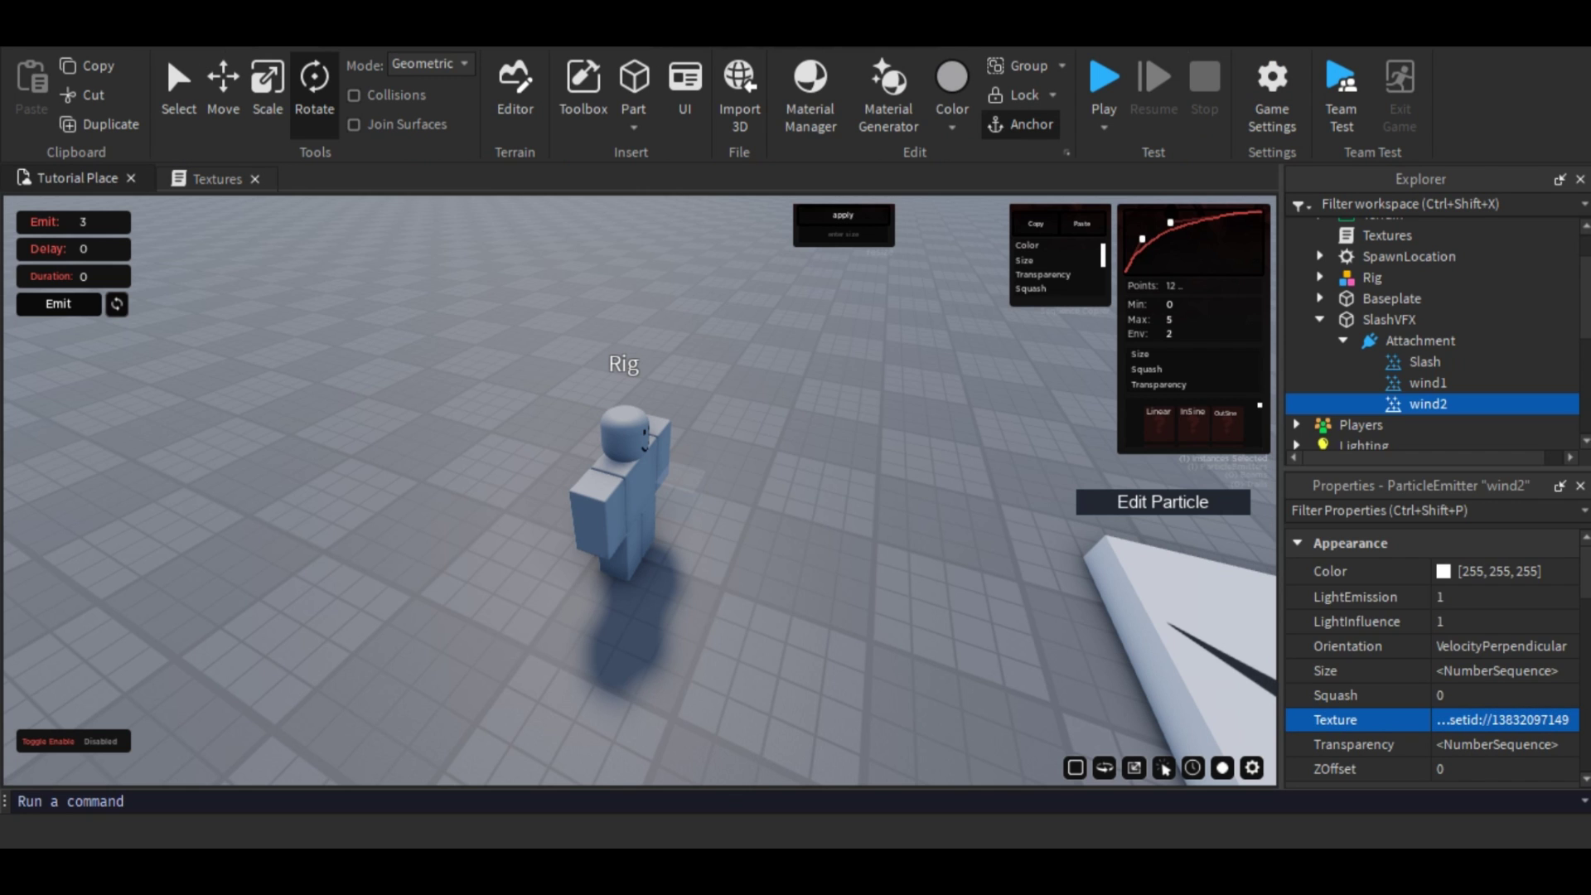
- Test the wind2 emitter with bursts of 3 particles and view the rig from another angle
click(59, 305)
click(59, 305)
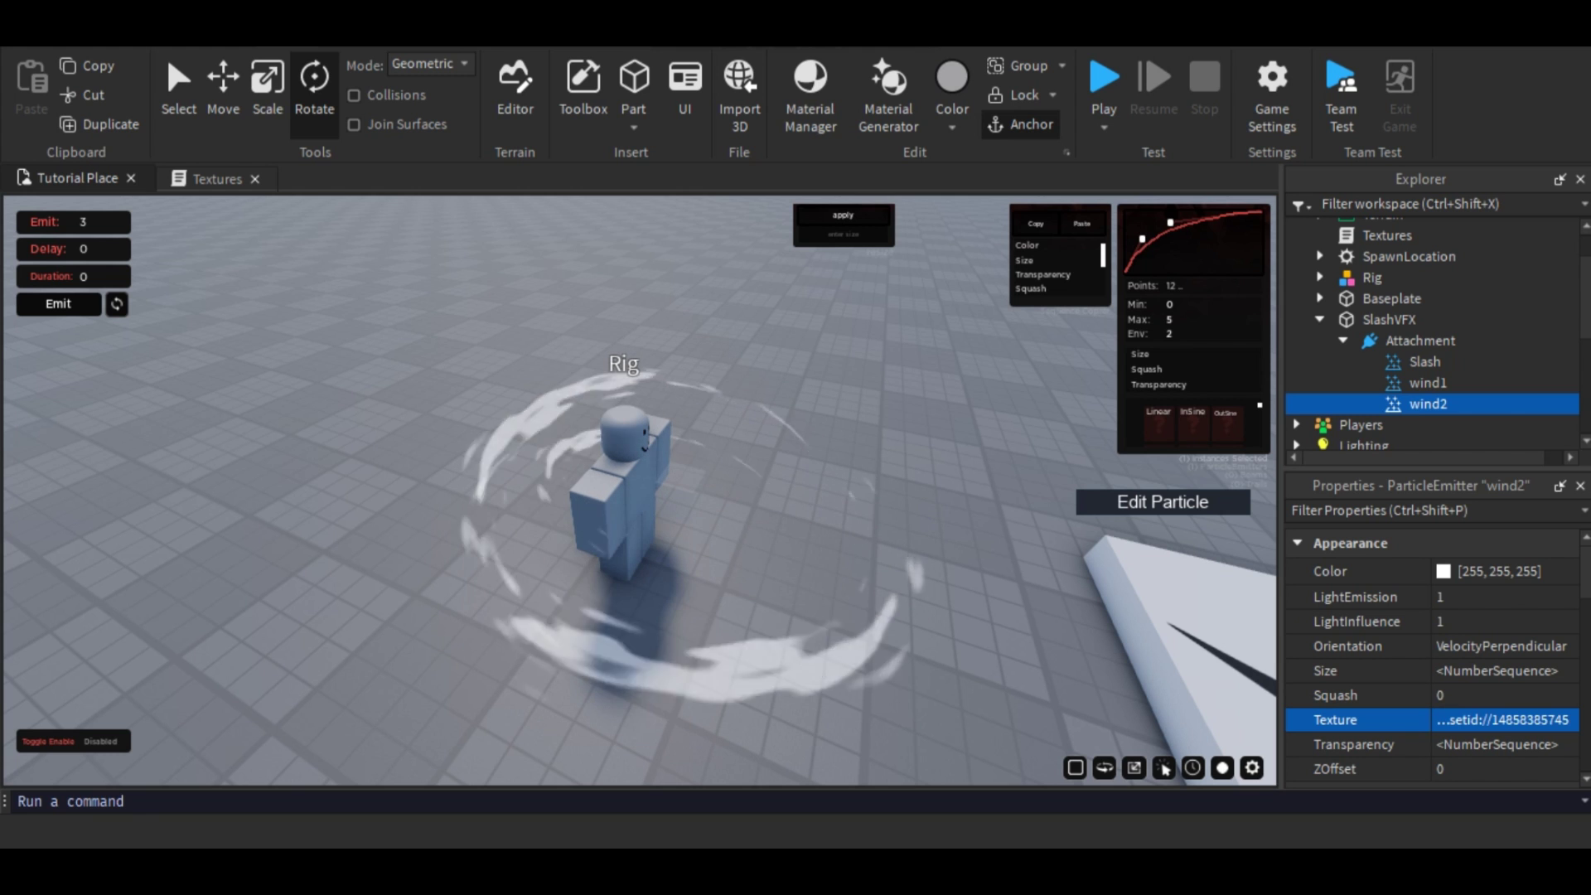
key(d)
right_drag(638, 489, 514, 427)
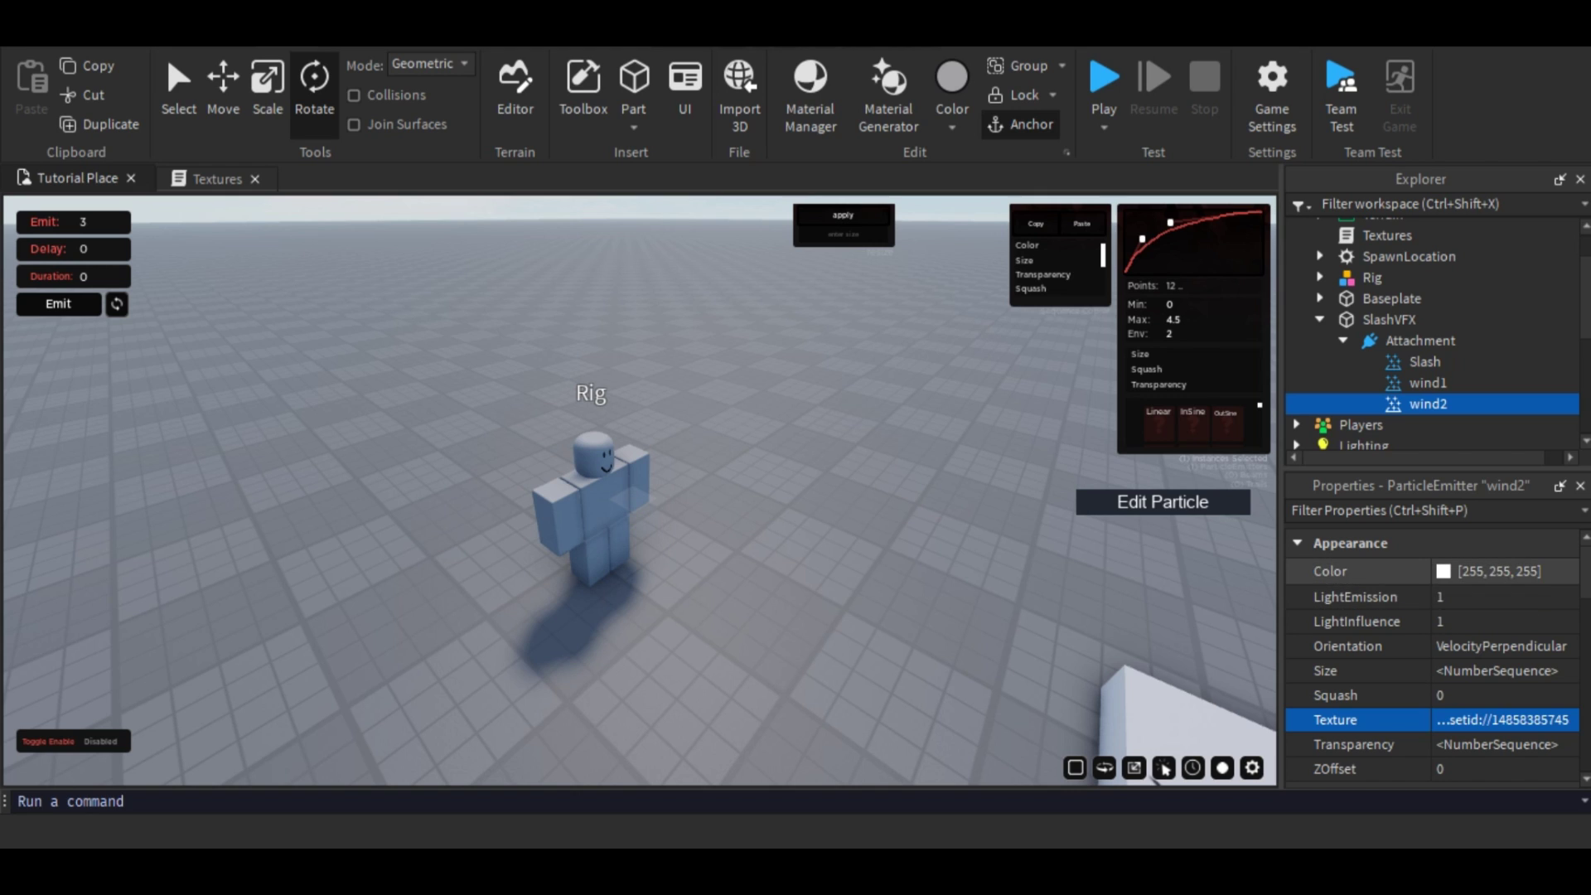
- Delete the keypoint at time 0.7 from wind2's Transparency graph
click(1499, 572)
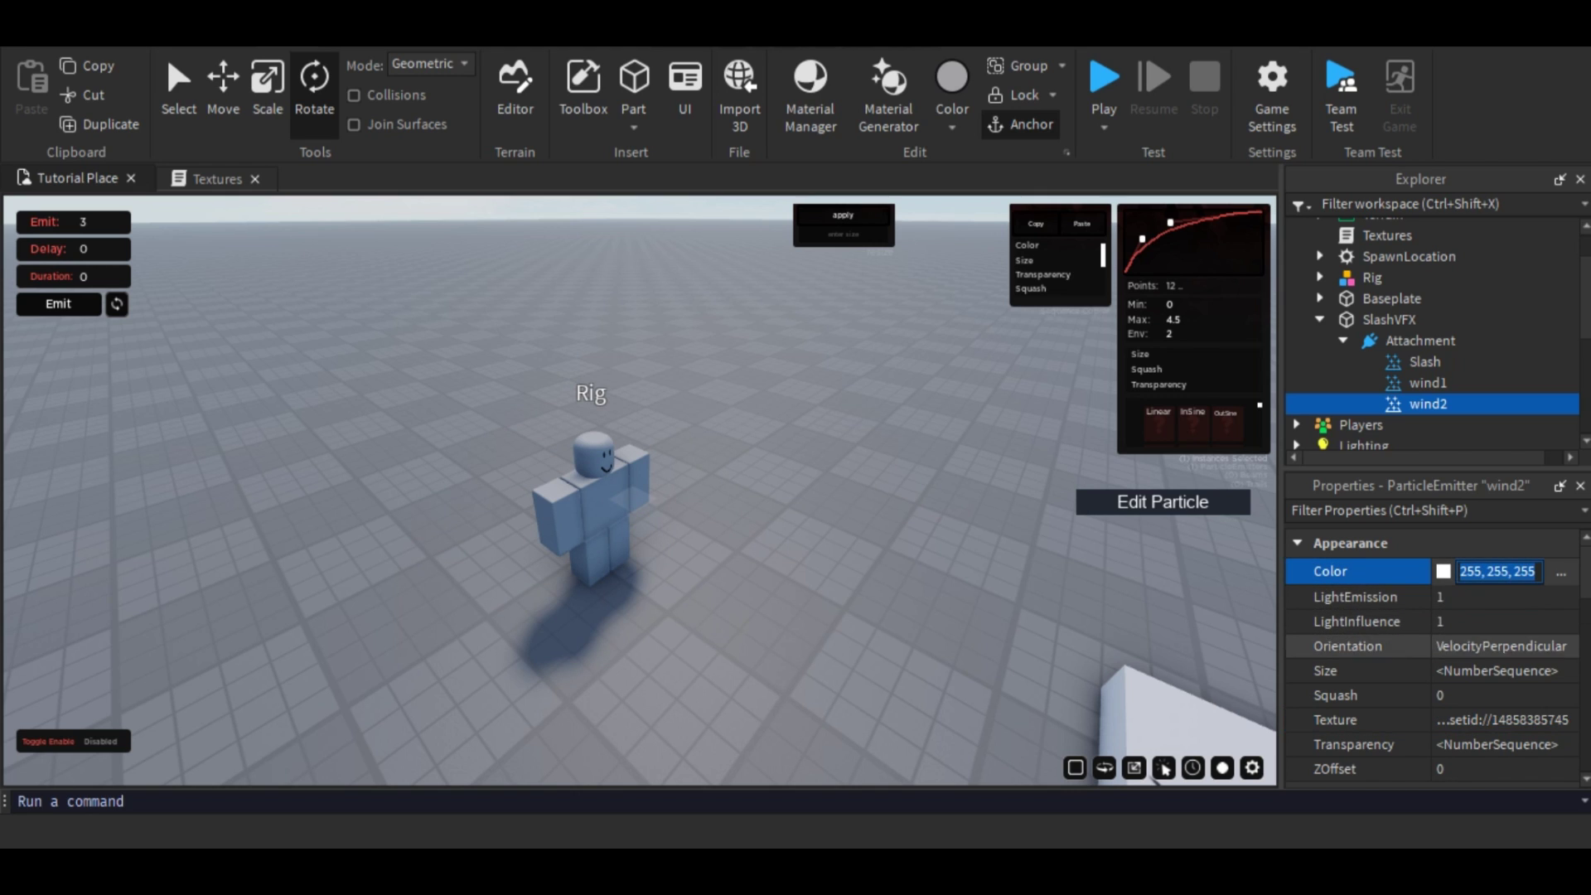
scroll(1359, 672, down, 1)
scroll(1409, 655, up, 1)
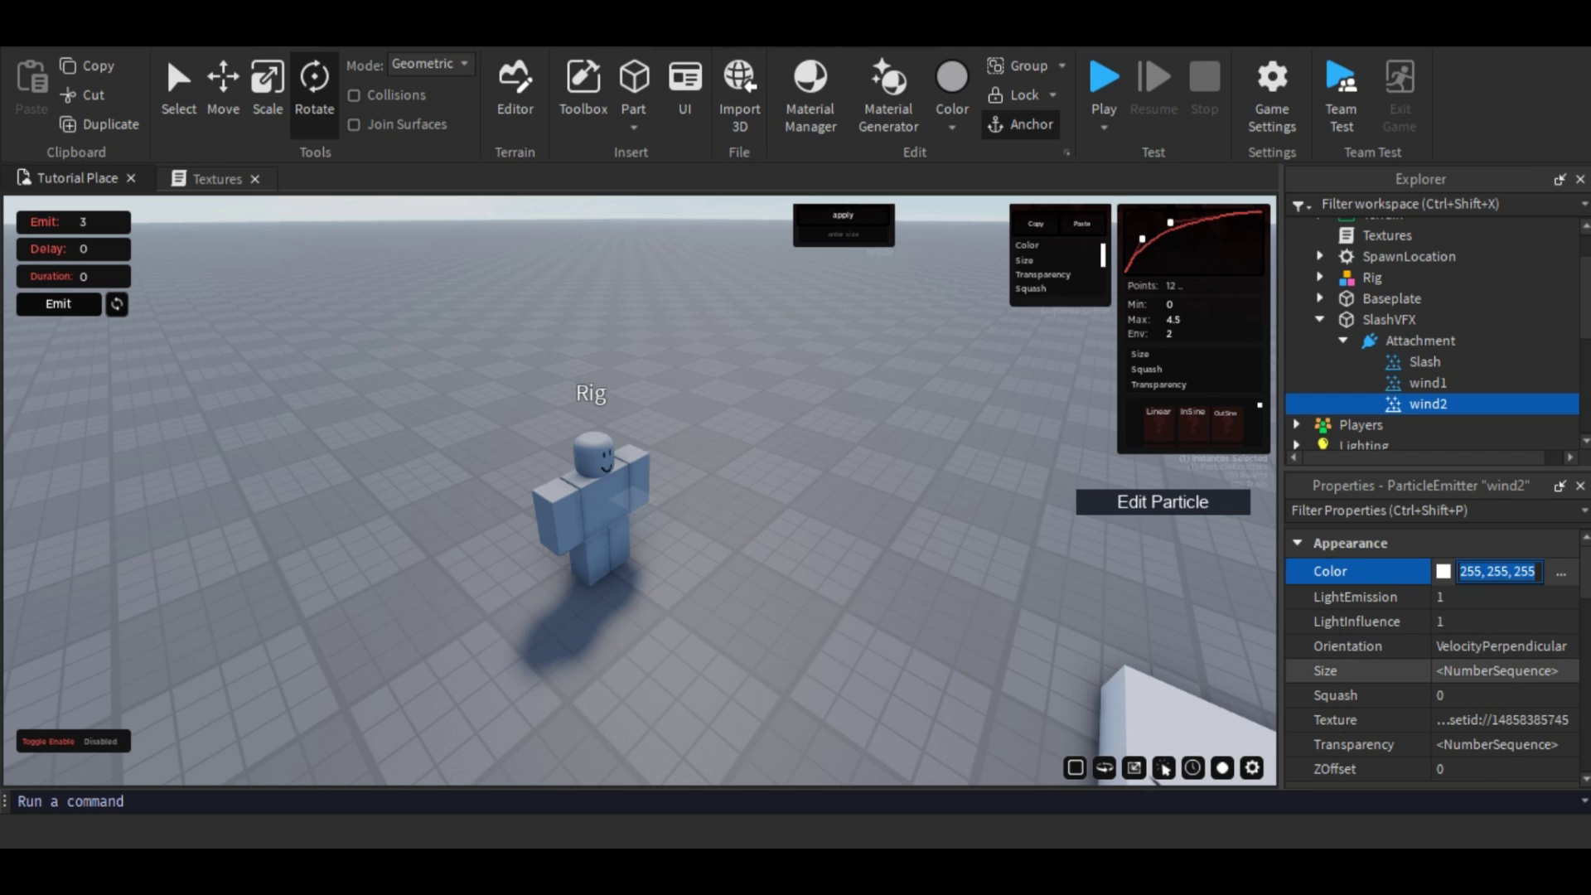
scroll(1492, 698, down, 1)
click(1509, 668)
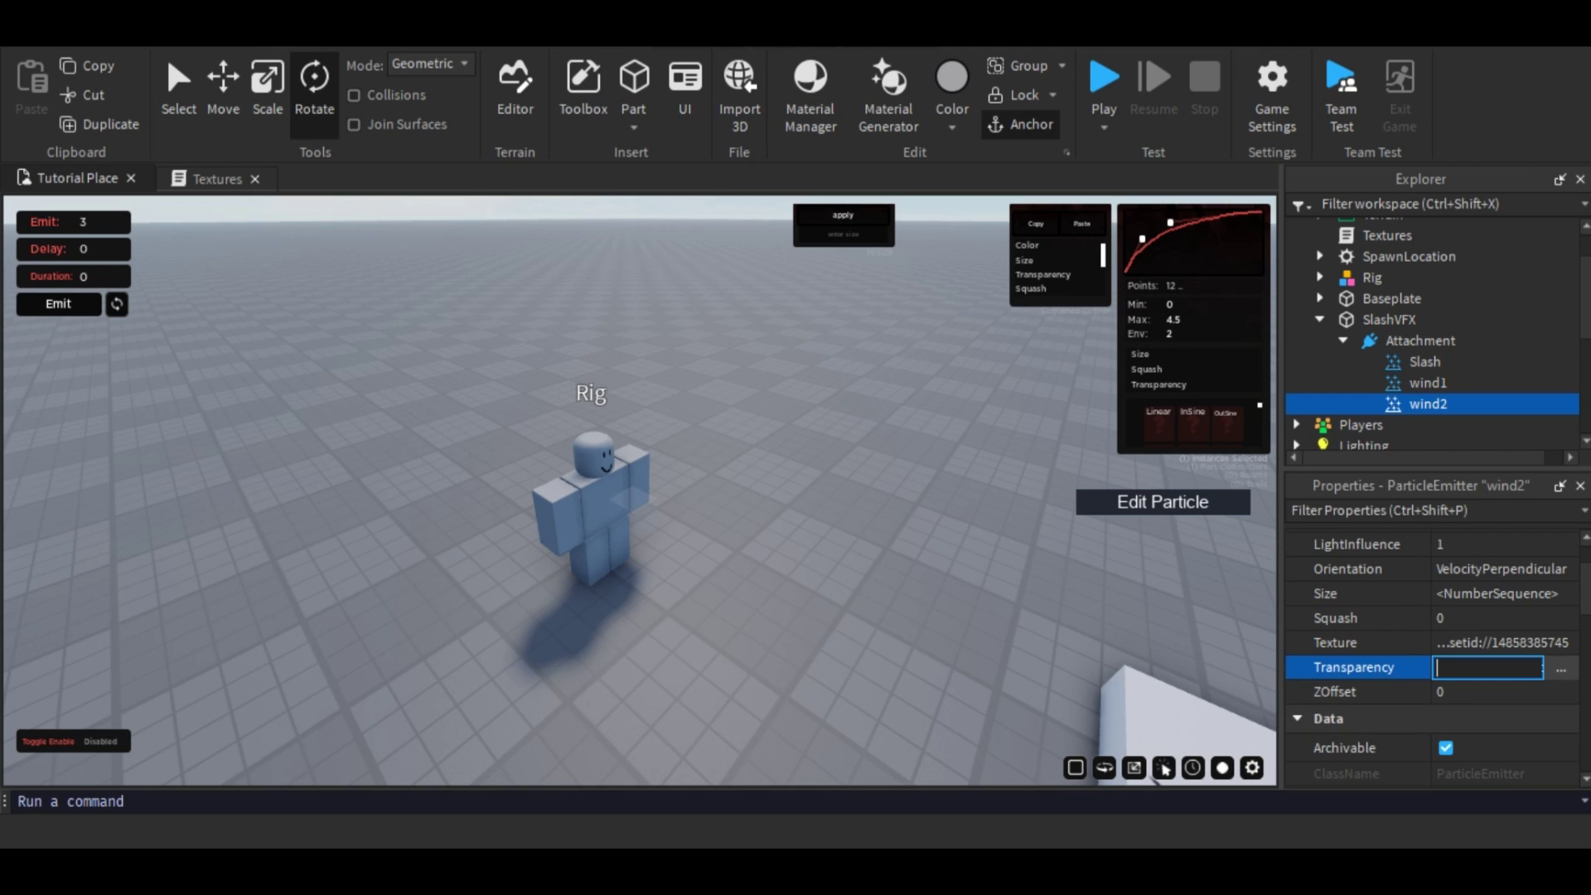
click(1562, 668)
click(1122, 273)
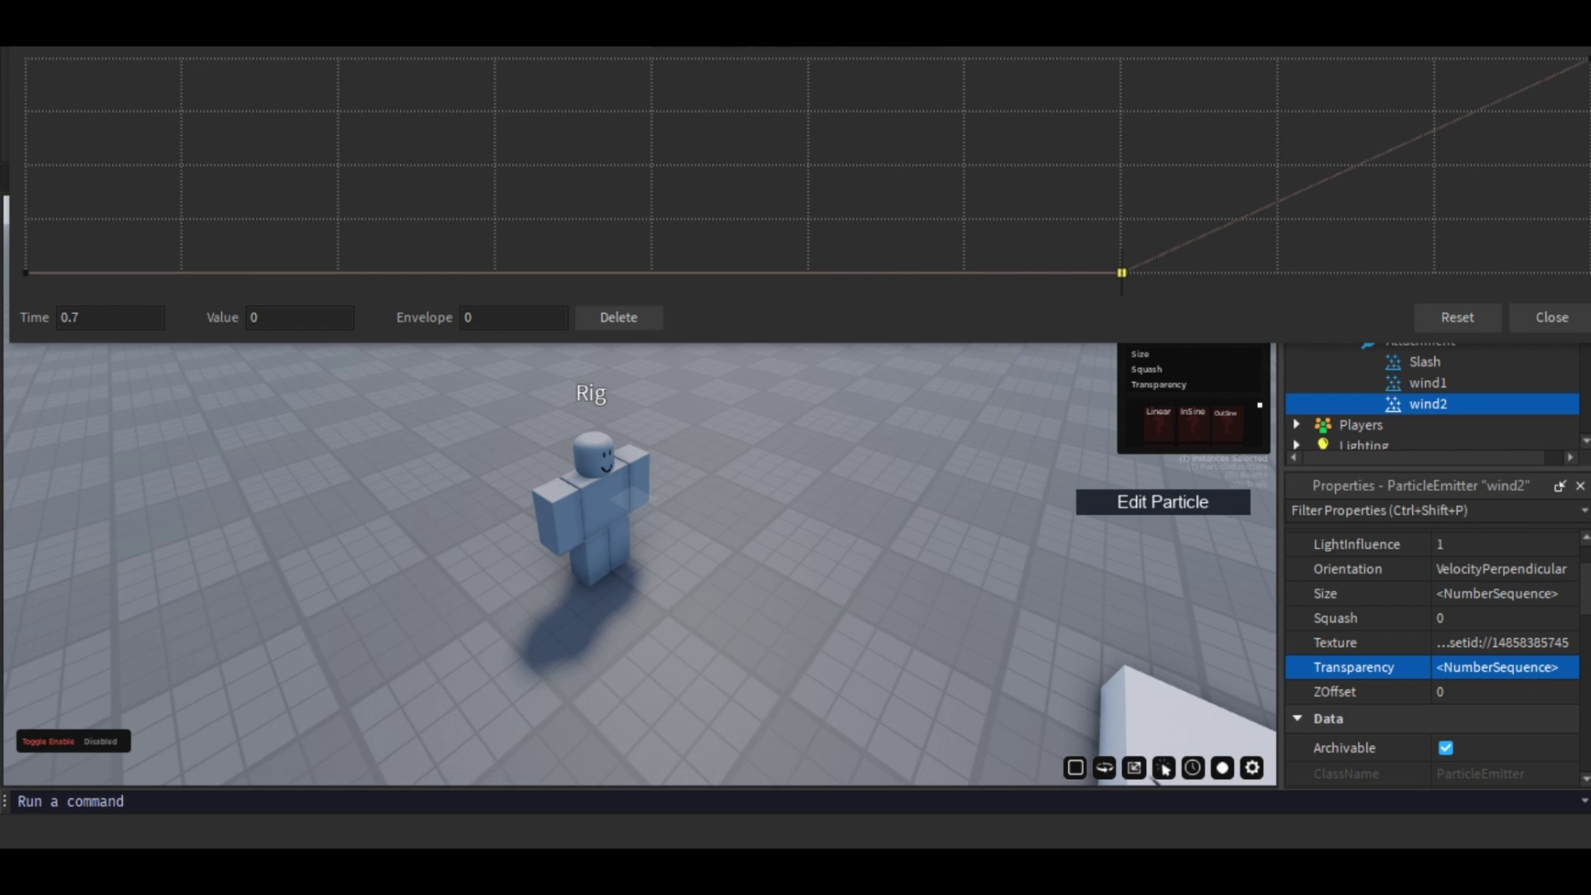
click(619, 318)
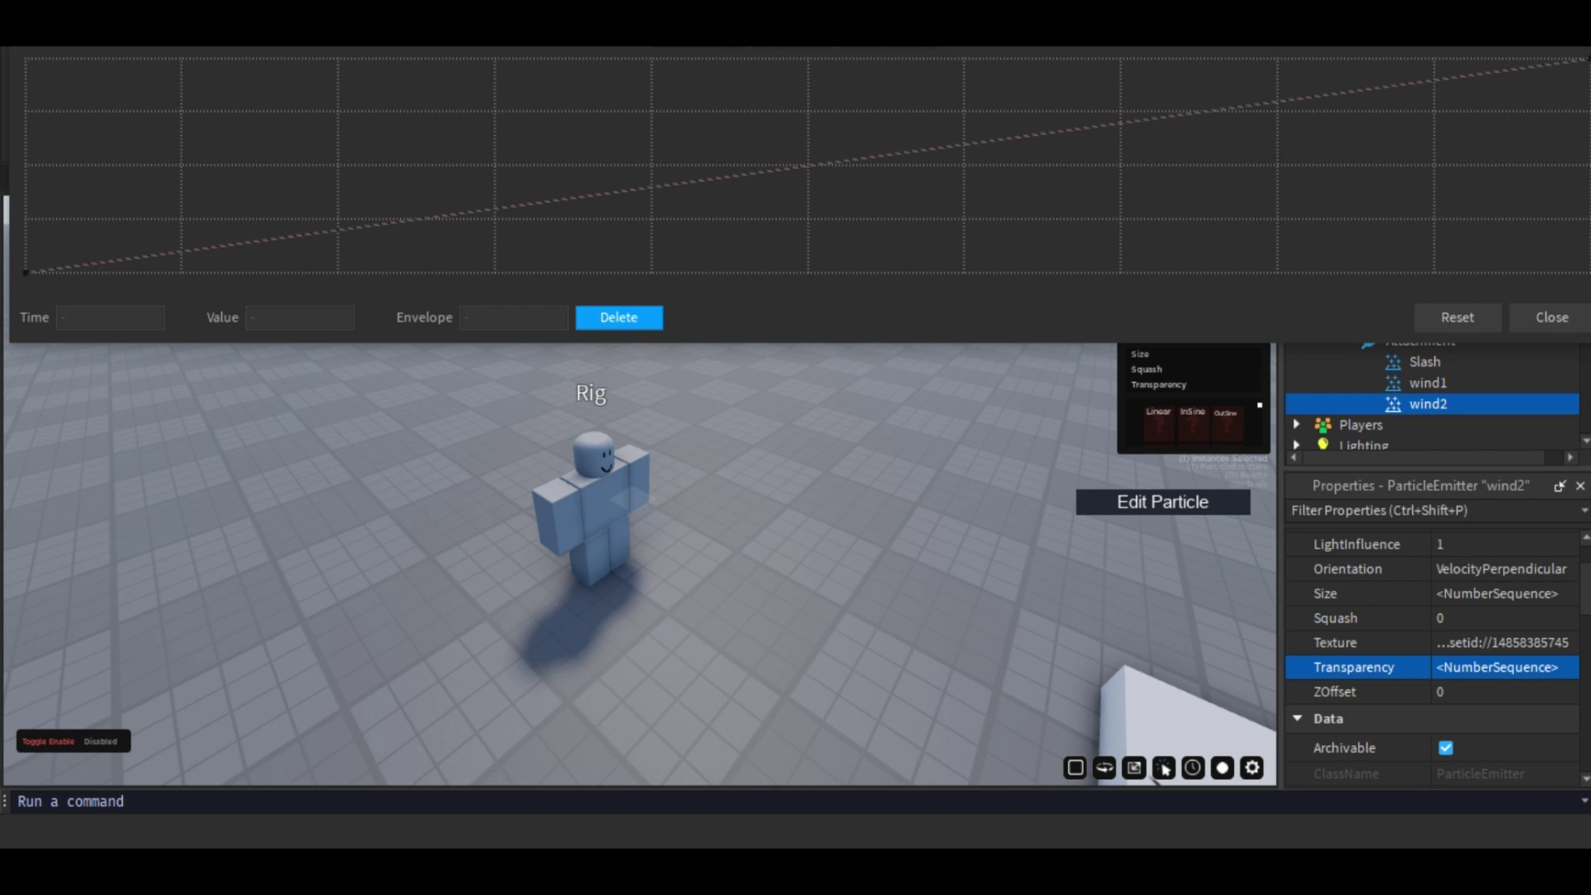
- Delete the keypoint at time 0.7 from wind1's Transparency graph
click(1551, 318)
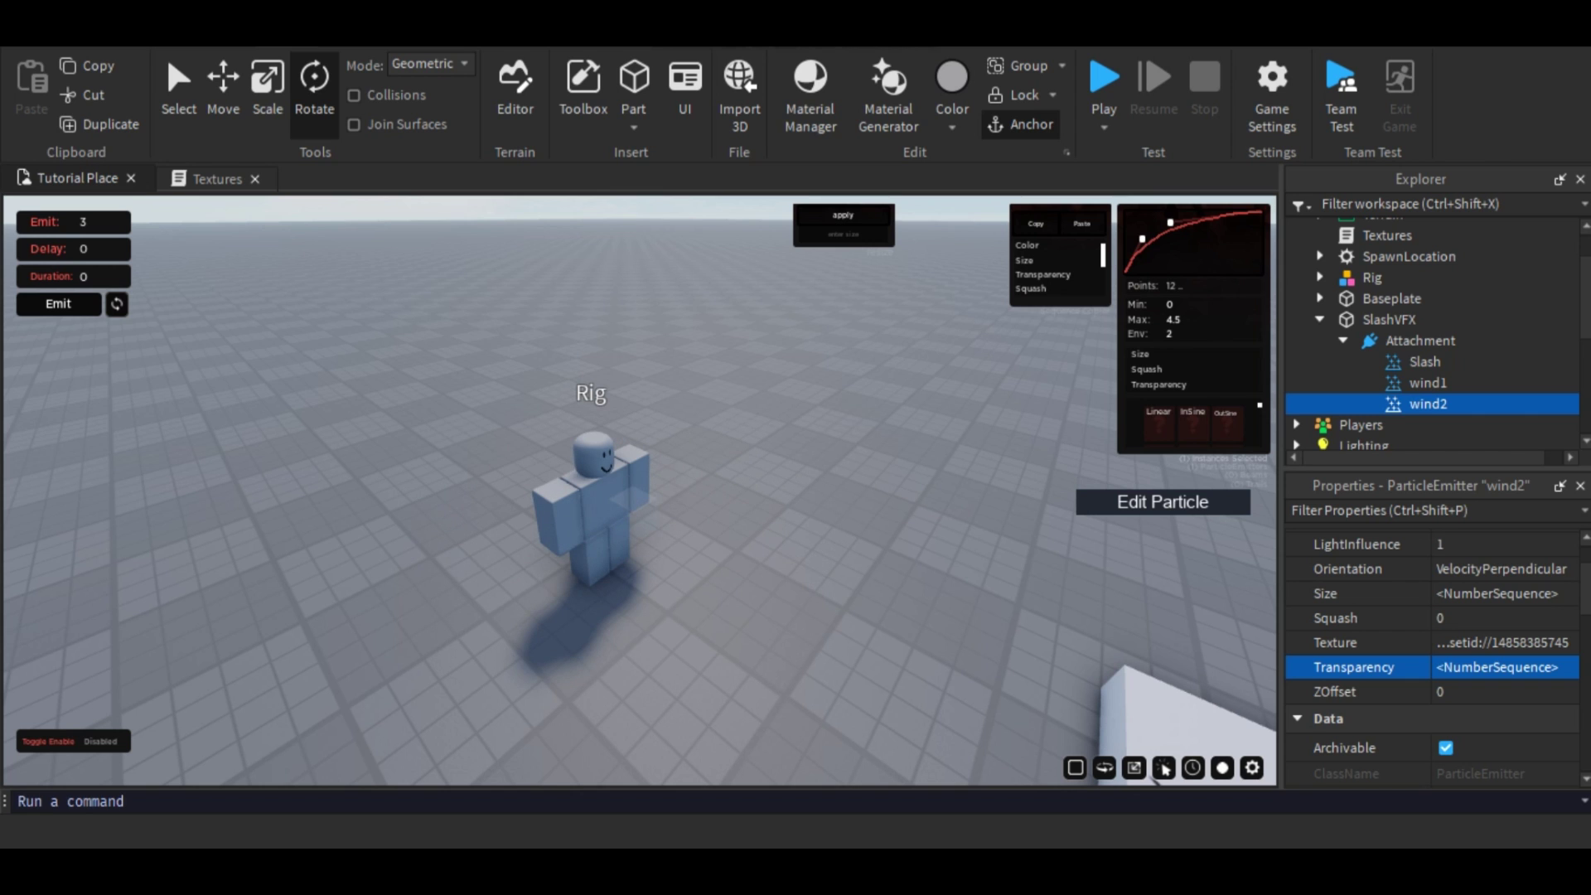
click(1459, 382)
double_click(1569, 667)
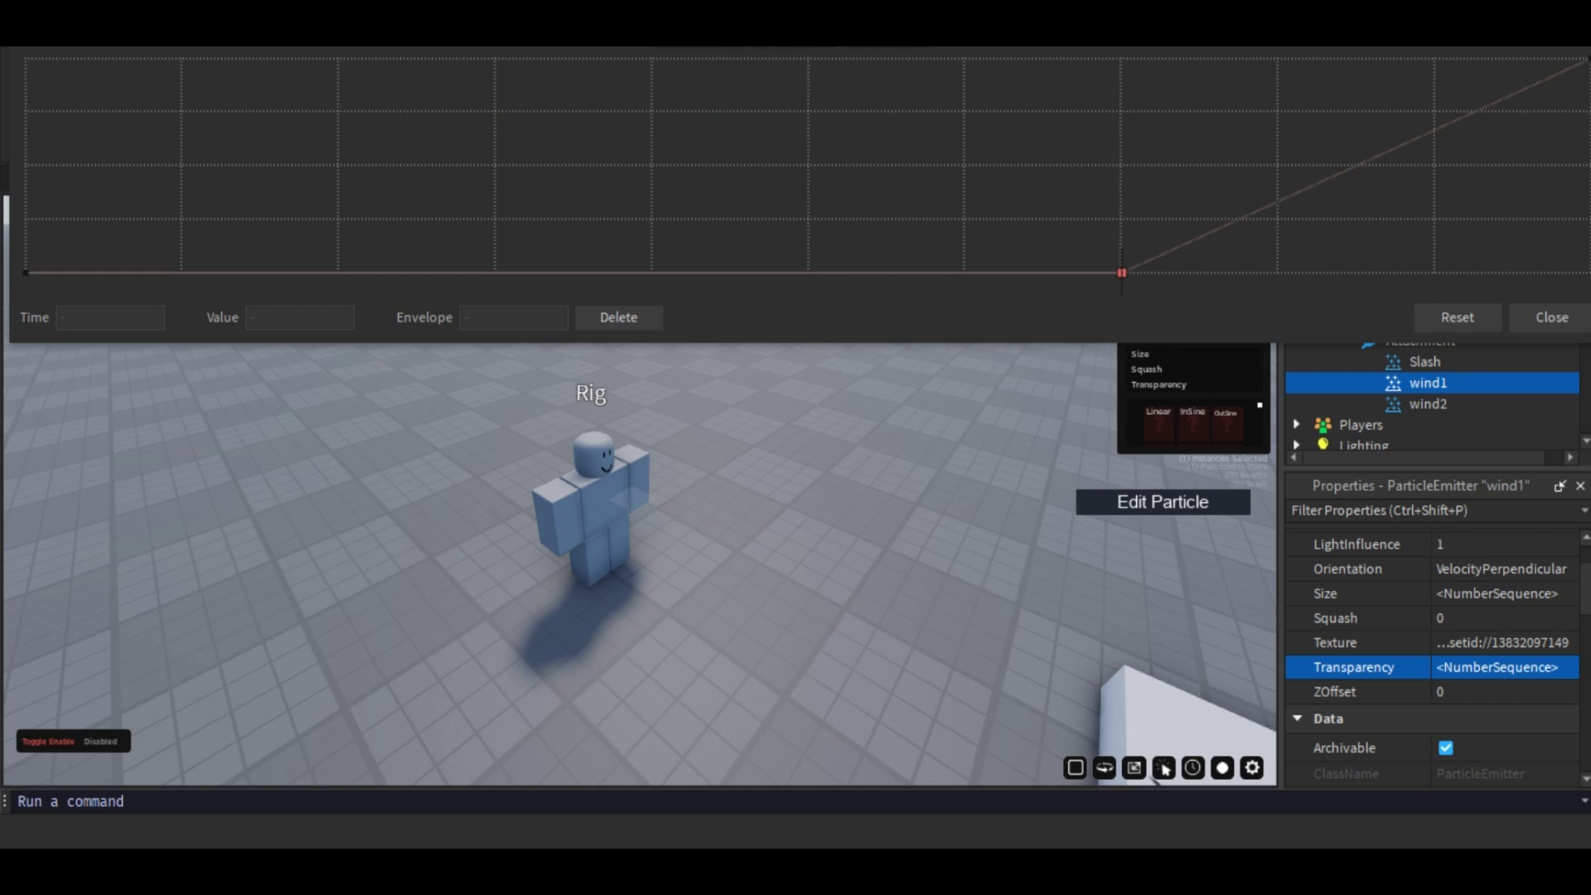
click(1122, 273)
click(619, 317)
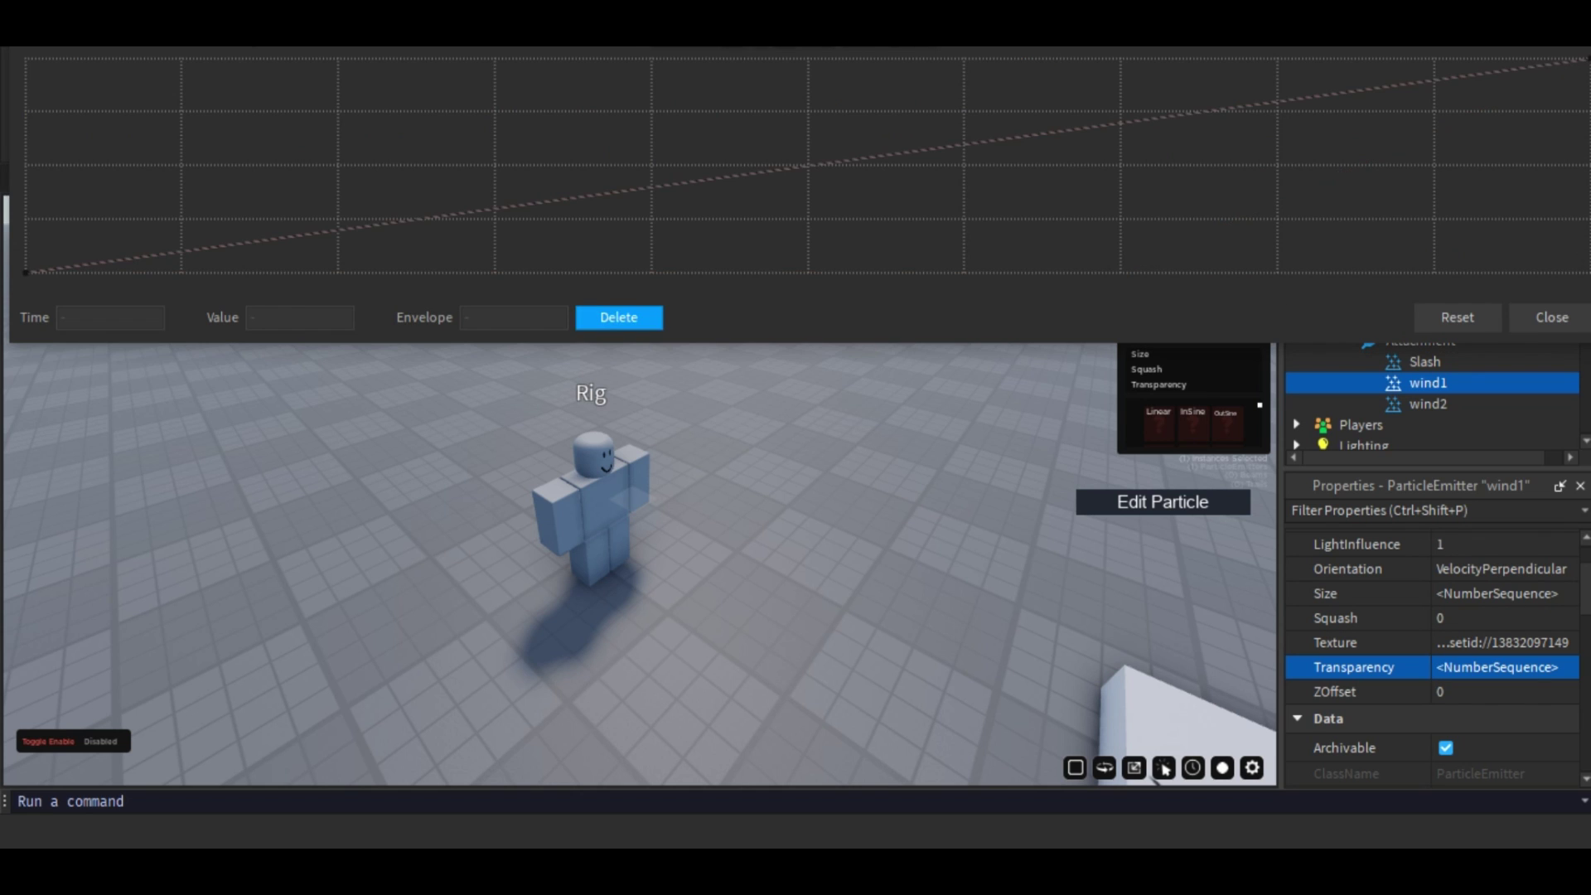
click(1552, 317)
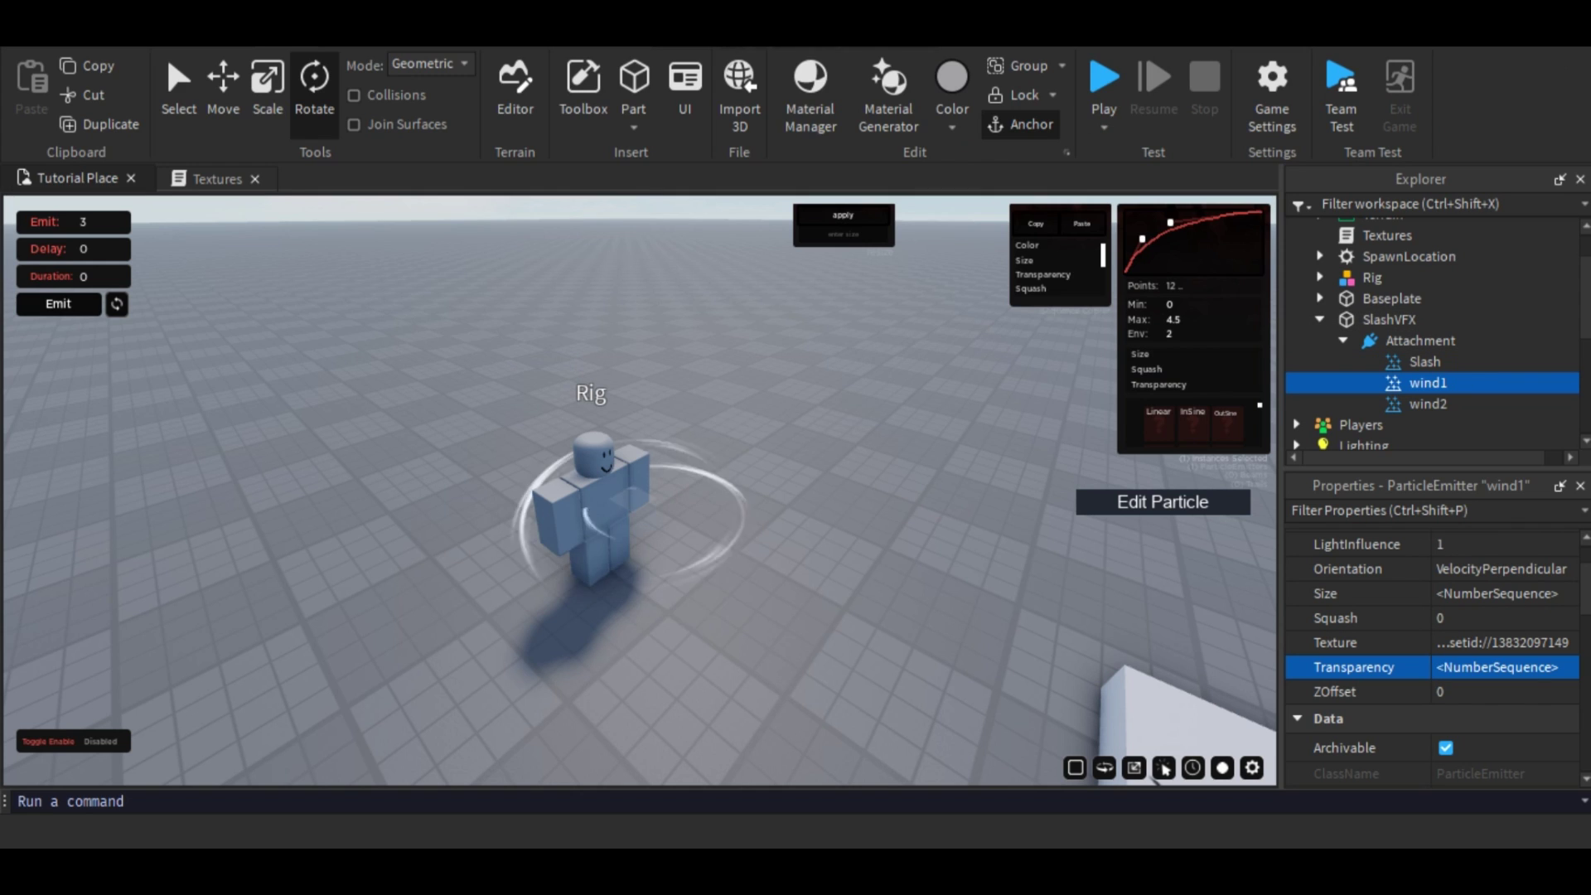
- Preview all emitters of the SlashVFX Attachment together and examine the effect around the rig from several angles
click(1421, 341)
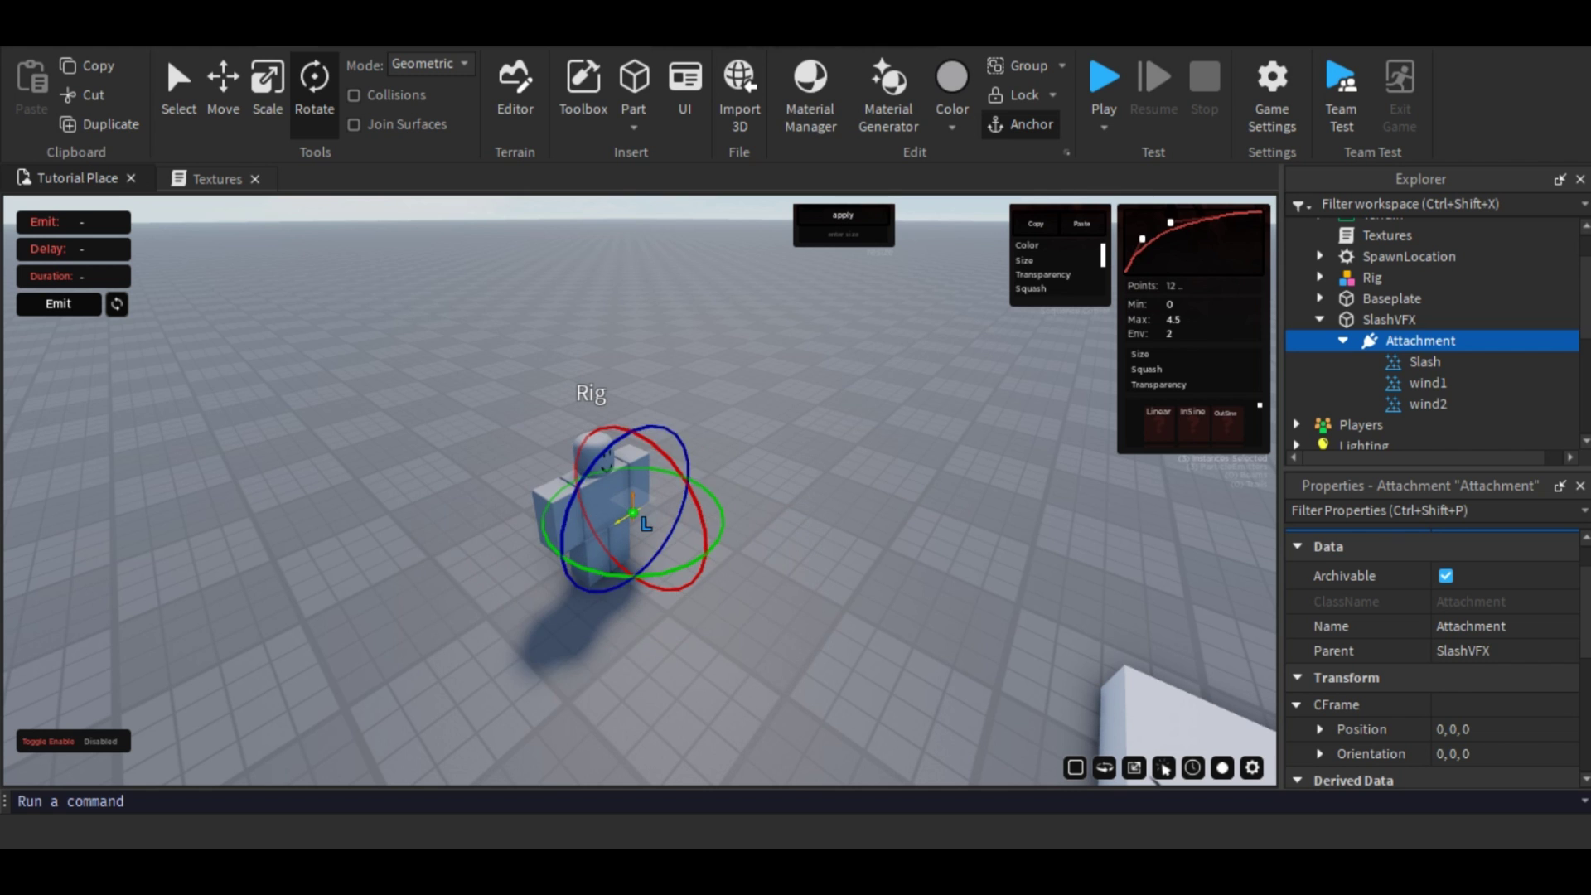
key(w)
right_drag(638, 489, 654, 422)
key(s)
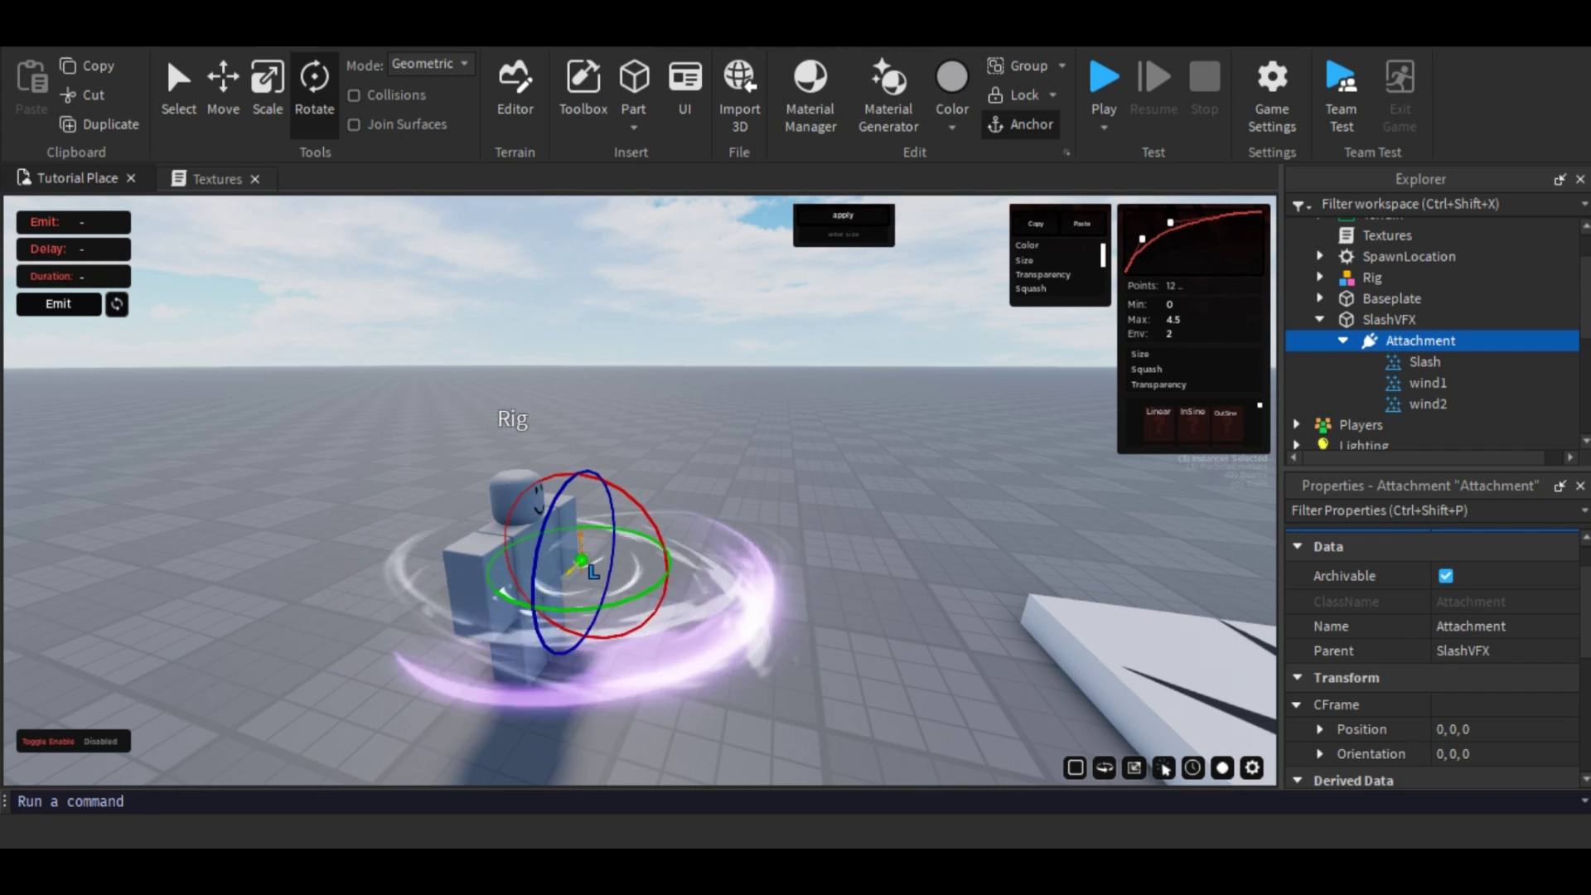
right_drag(640, 490, 795, 663)
key(s)
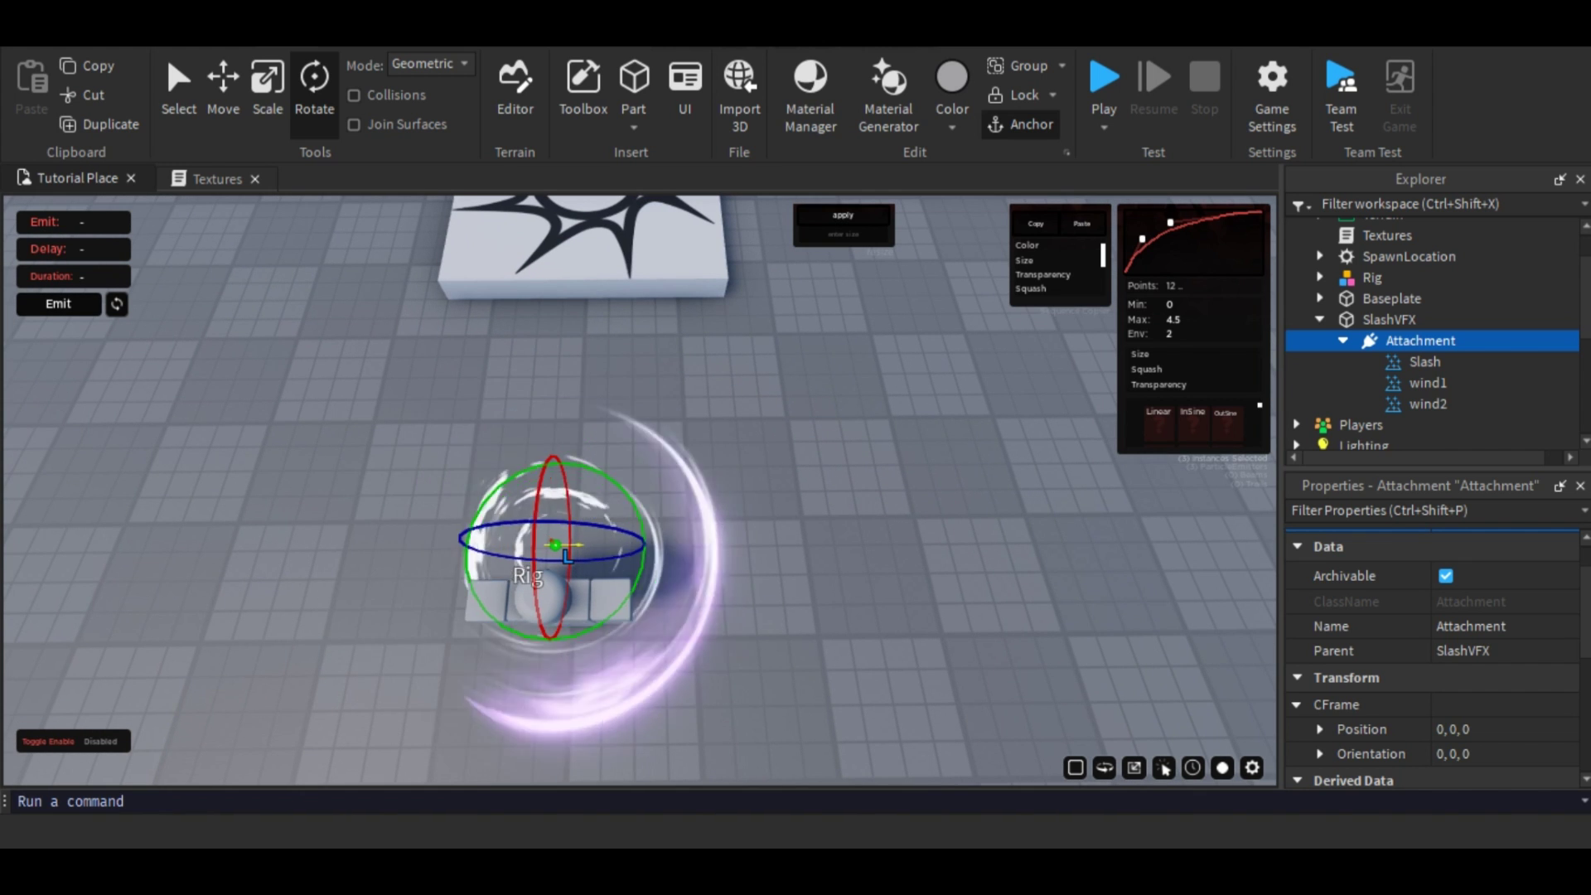
right_drag(640, 491, 513, 390)
key(s)
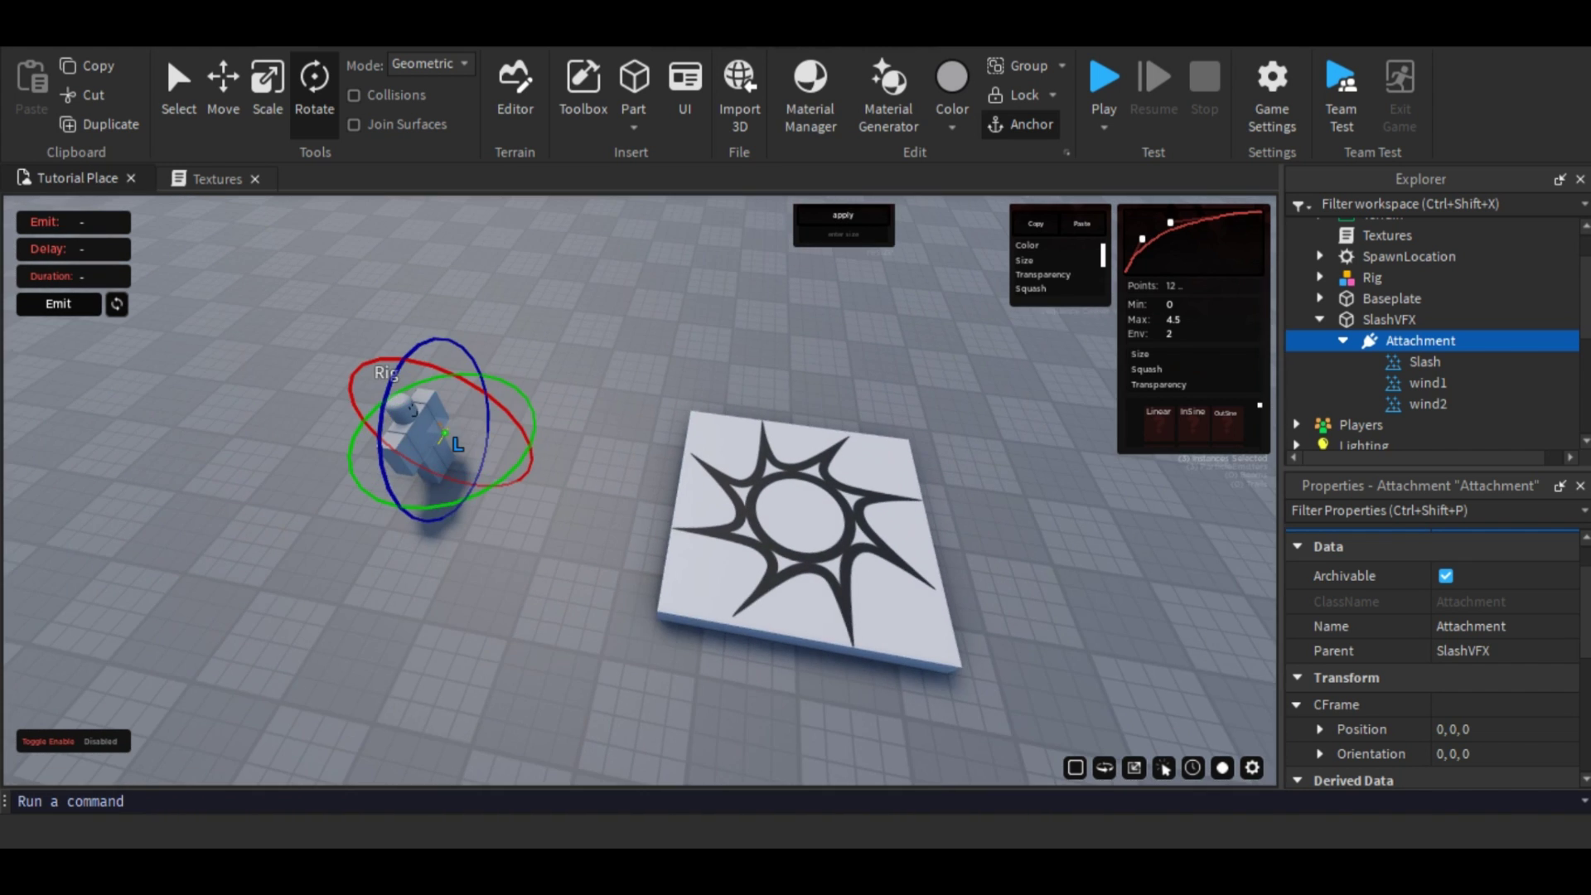
key(w)
key(a)
- Test-emit wind1 and wind2 together without the Slash emitter
click(1428, 383)
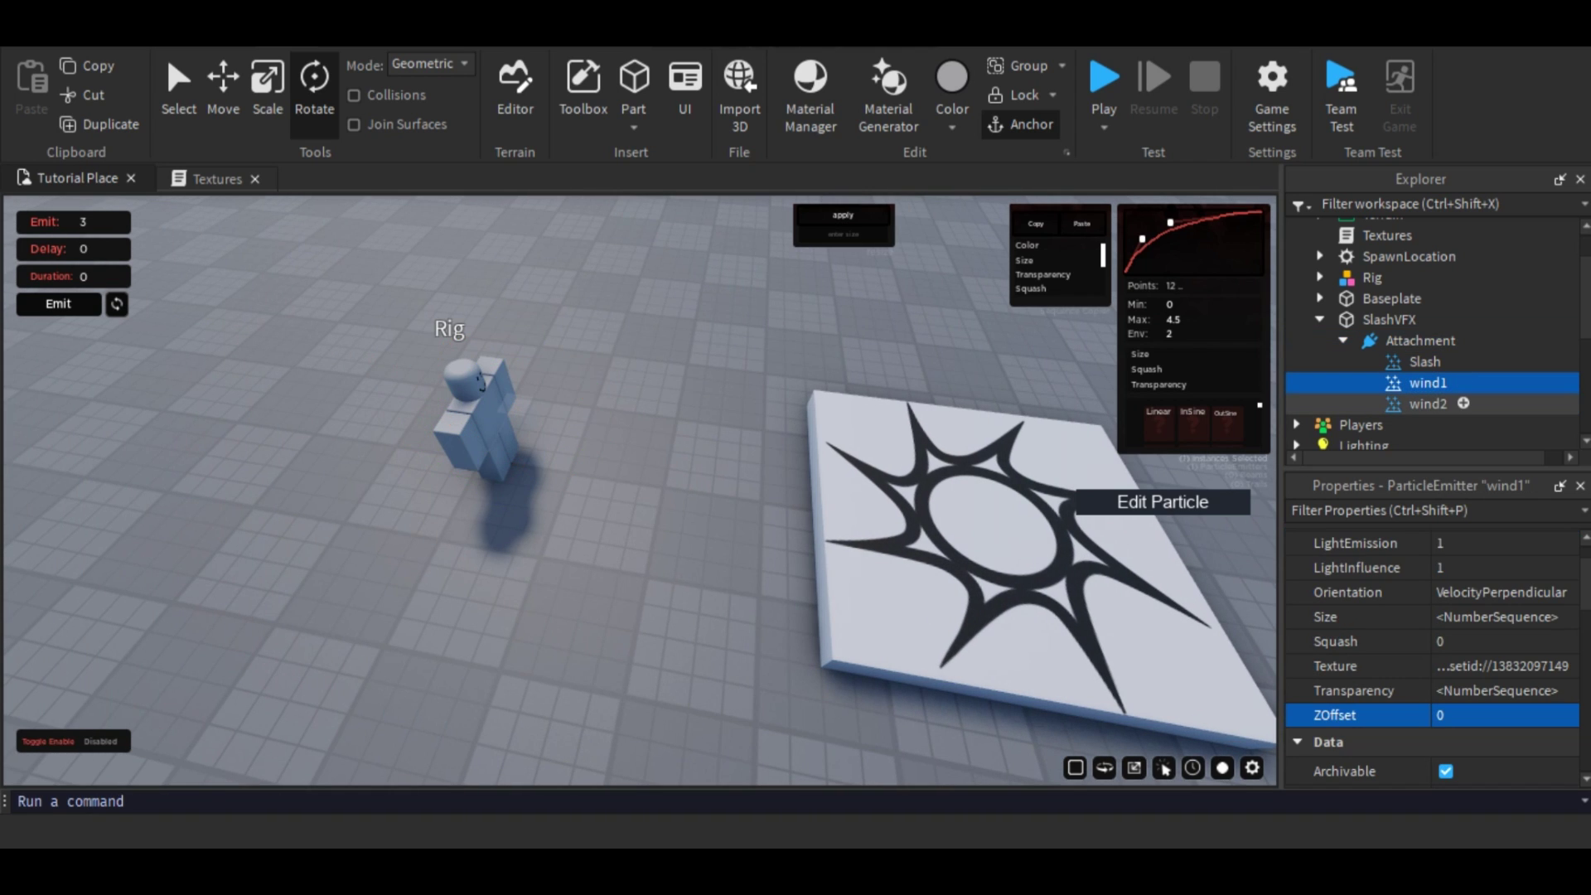
shift+click(1427, 404)
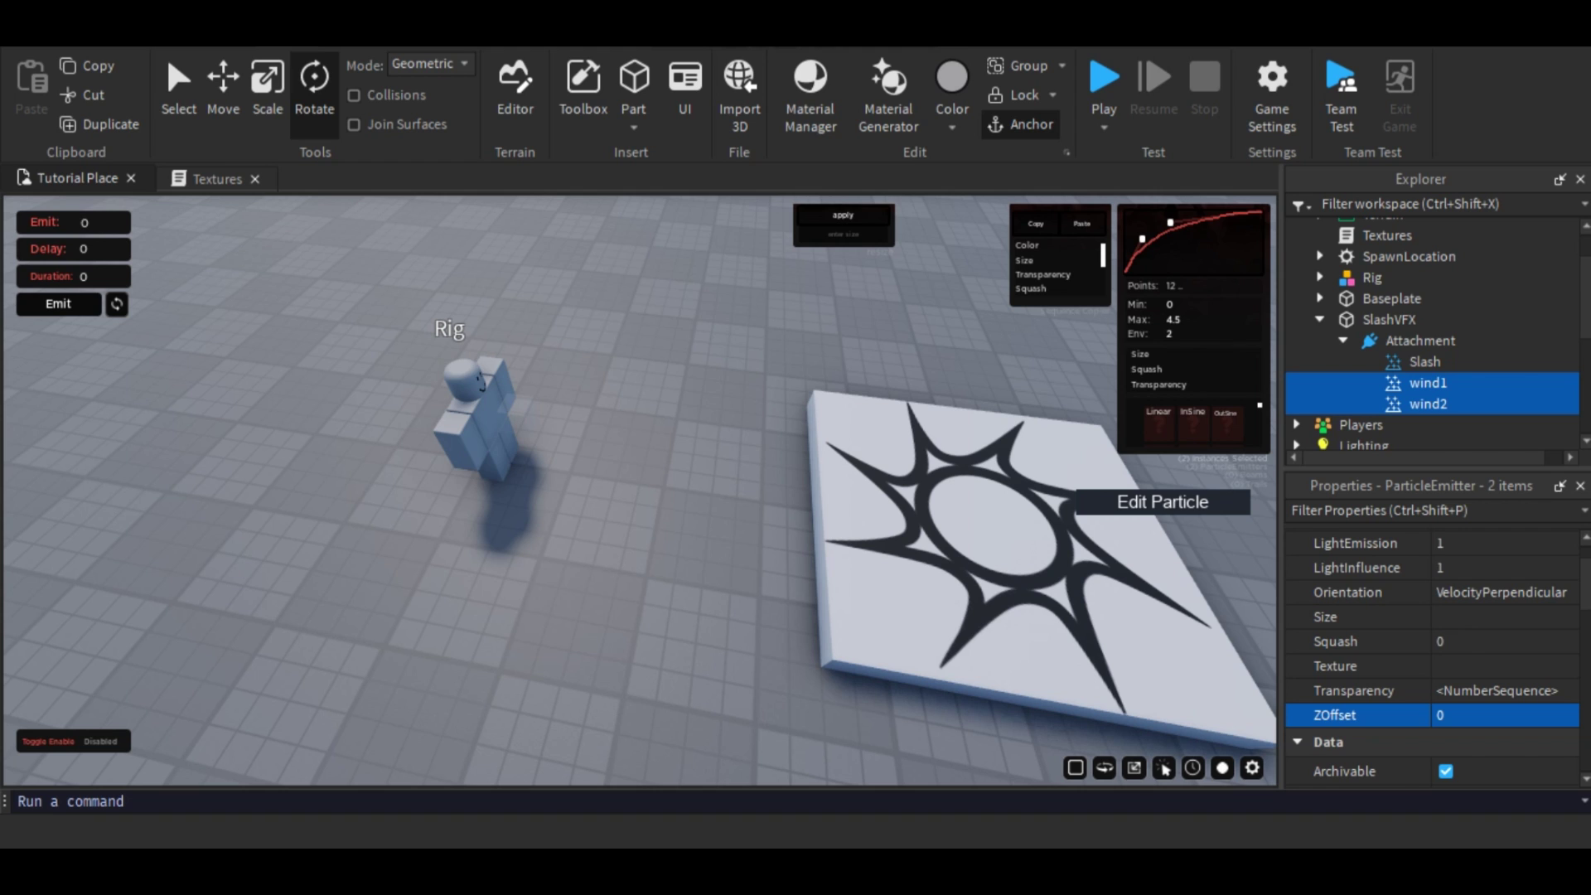
click(58, 304)
click(59, 304)
- Duplicate the wind1 emitter and set the copy's Color to purple 170, 85, 255
click(1429, 383)
key(Return)
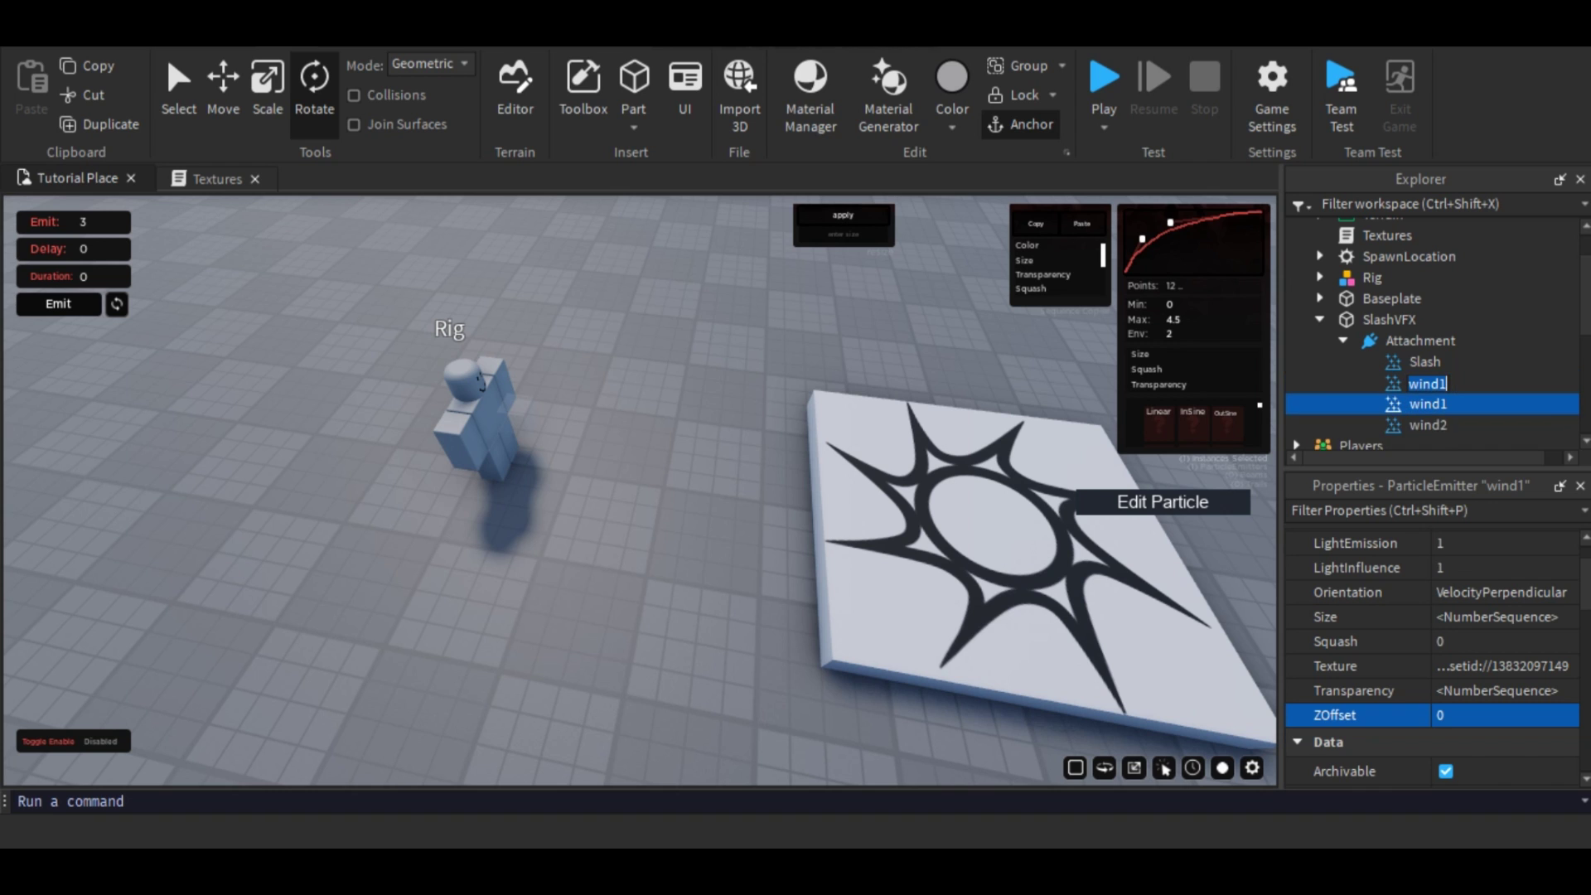
key(ctrl+d)
scroll(1376, 597, up, 1)
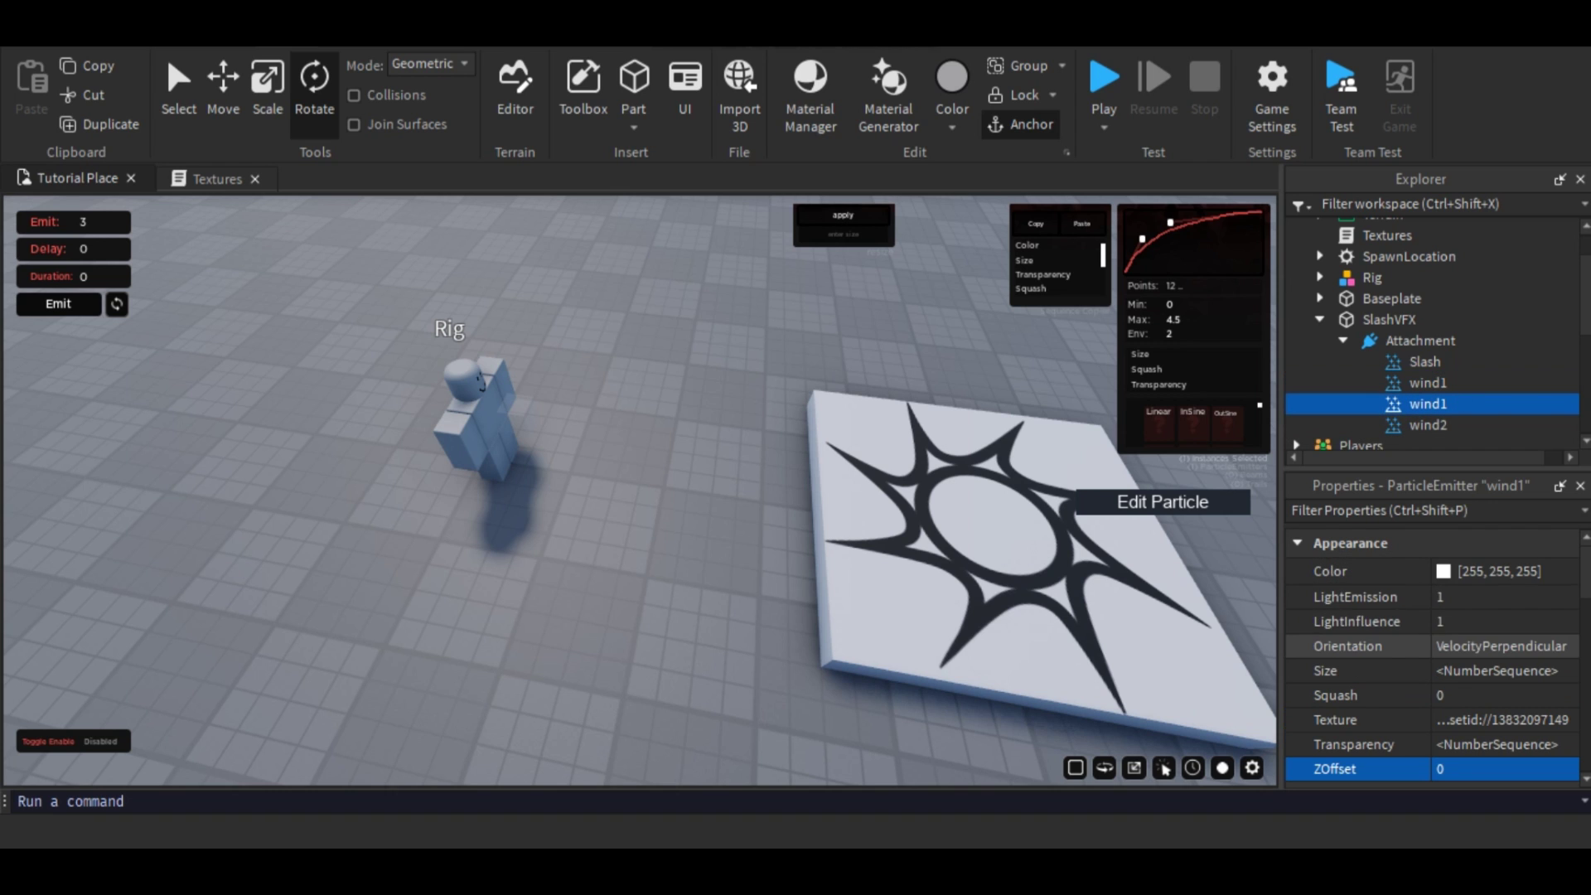
click(1444, 571)
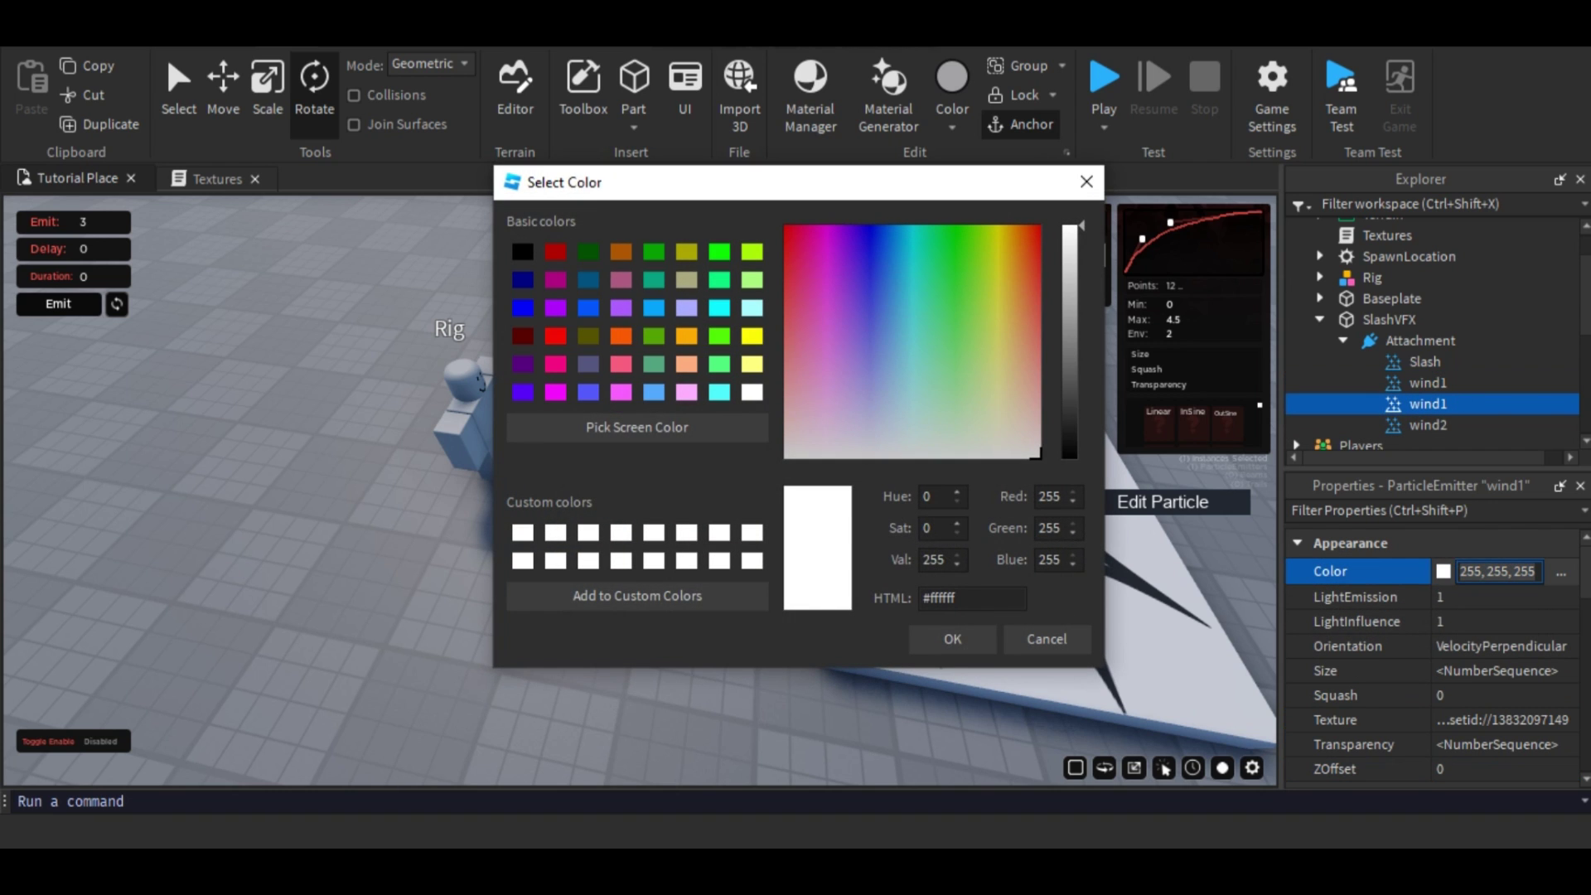
click(847, 301)
click(954, 639)
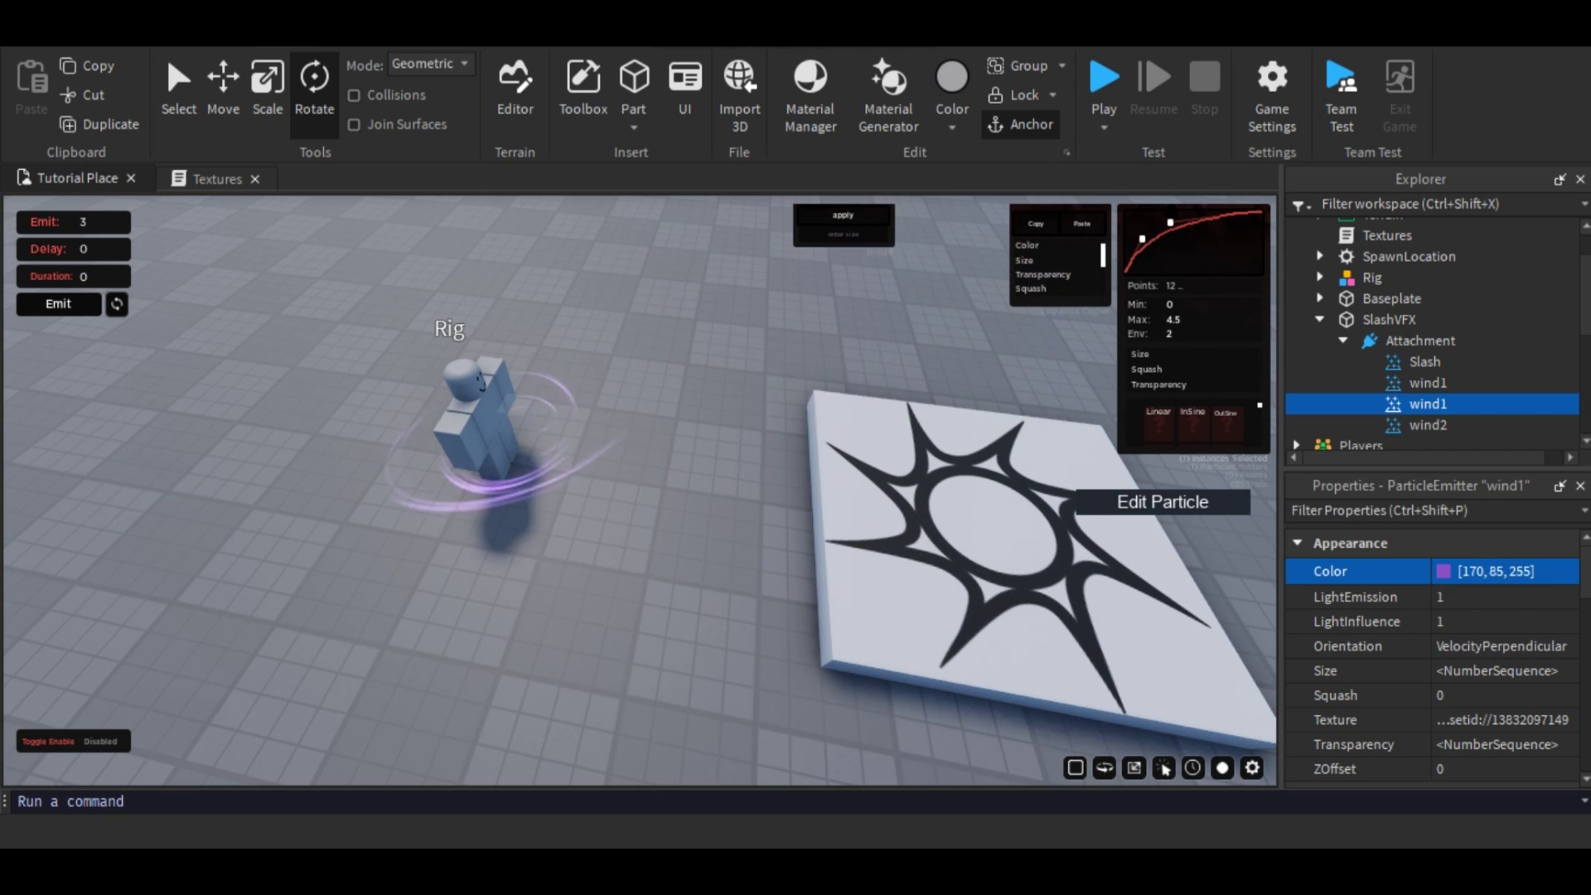
- Preview the whole Attachment effect with the purple wind copy and view the rig from the front
click(1421, 340)
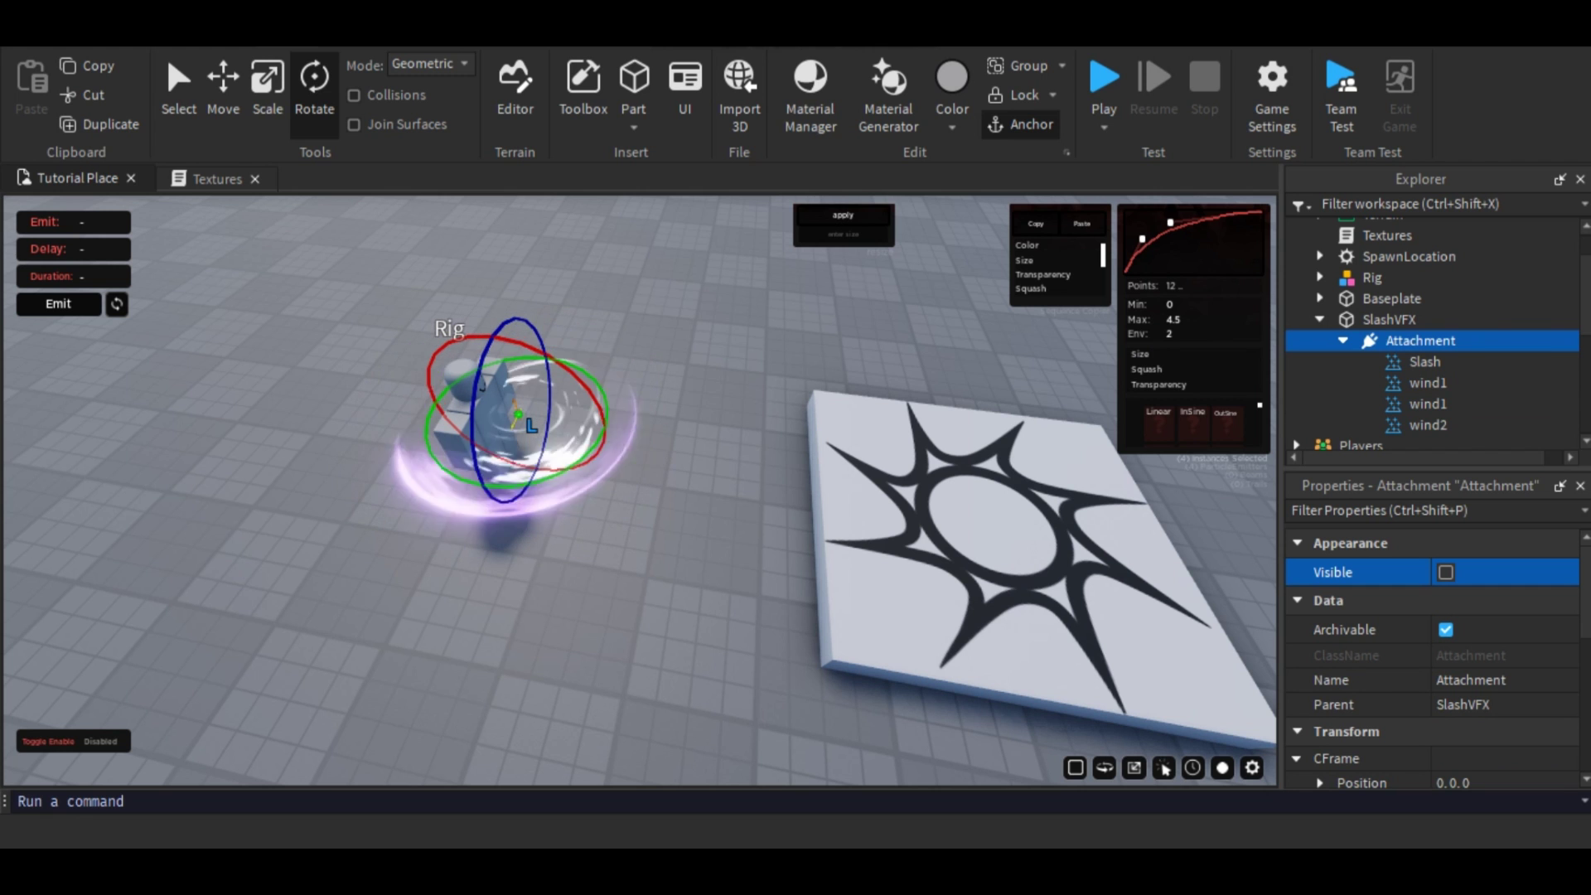
key(d)
right_drag(746, 497, 522, 479)
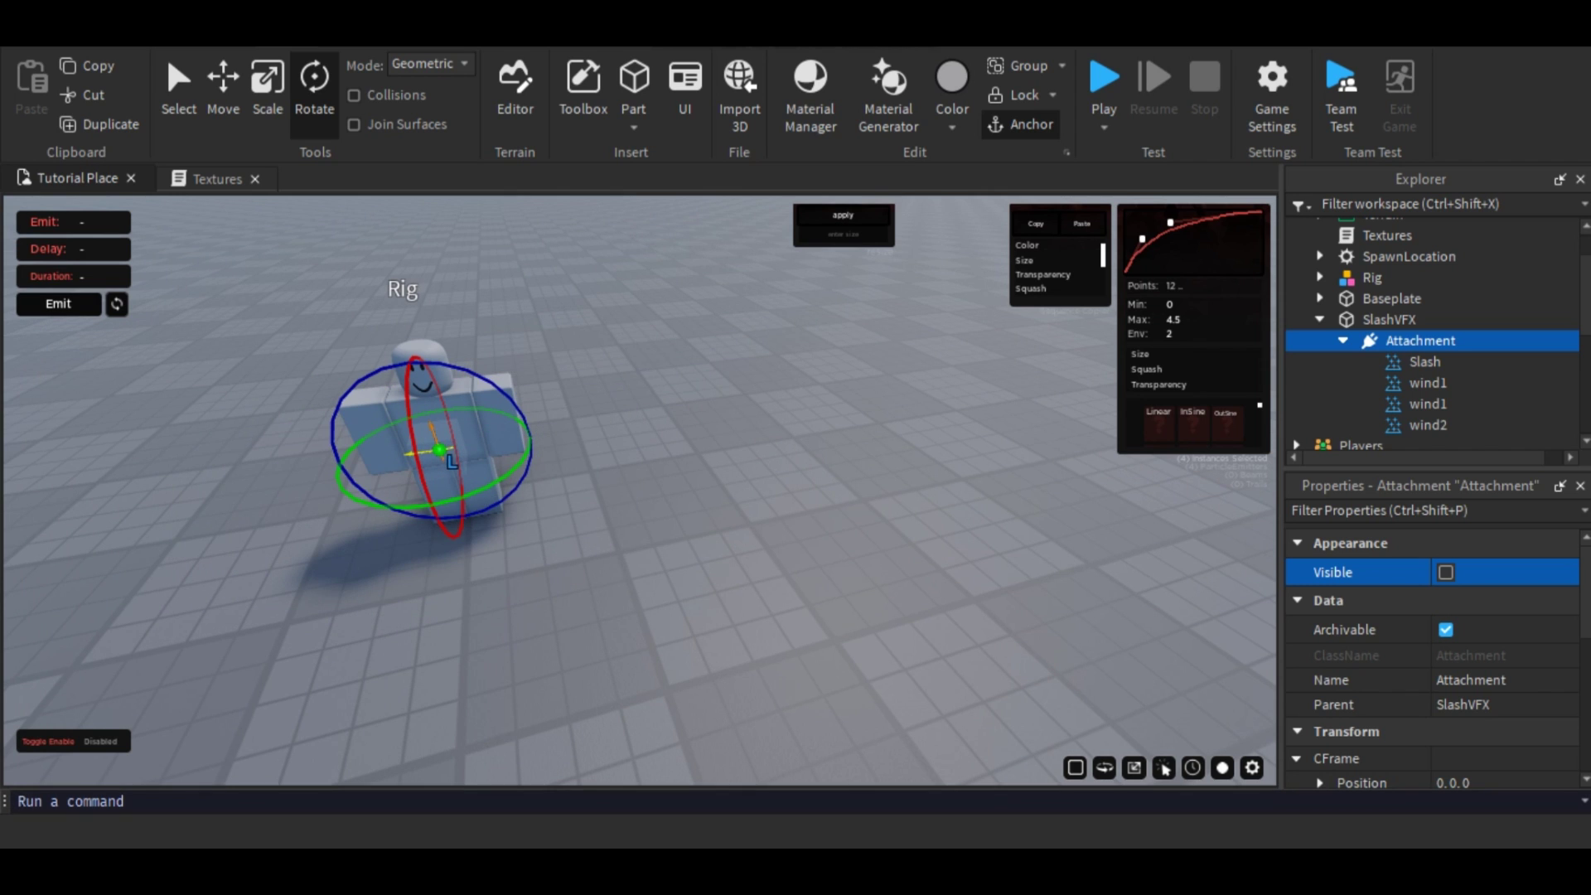
click(217, 178)
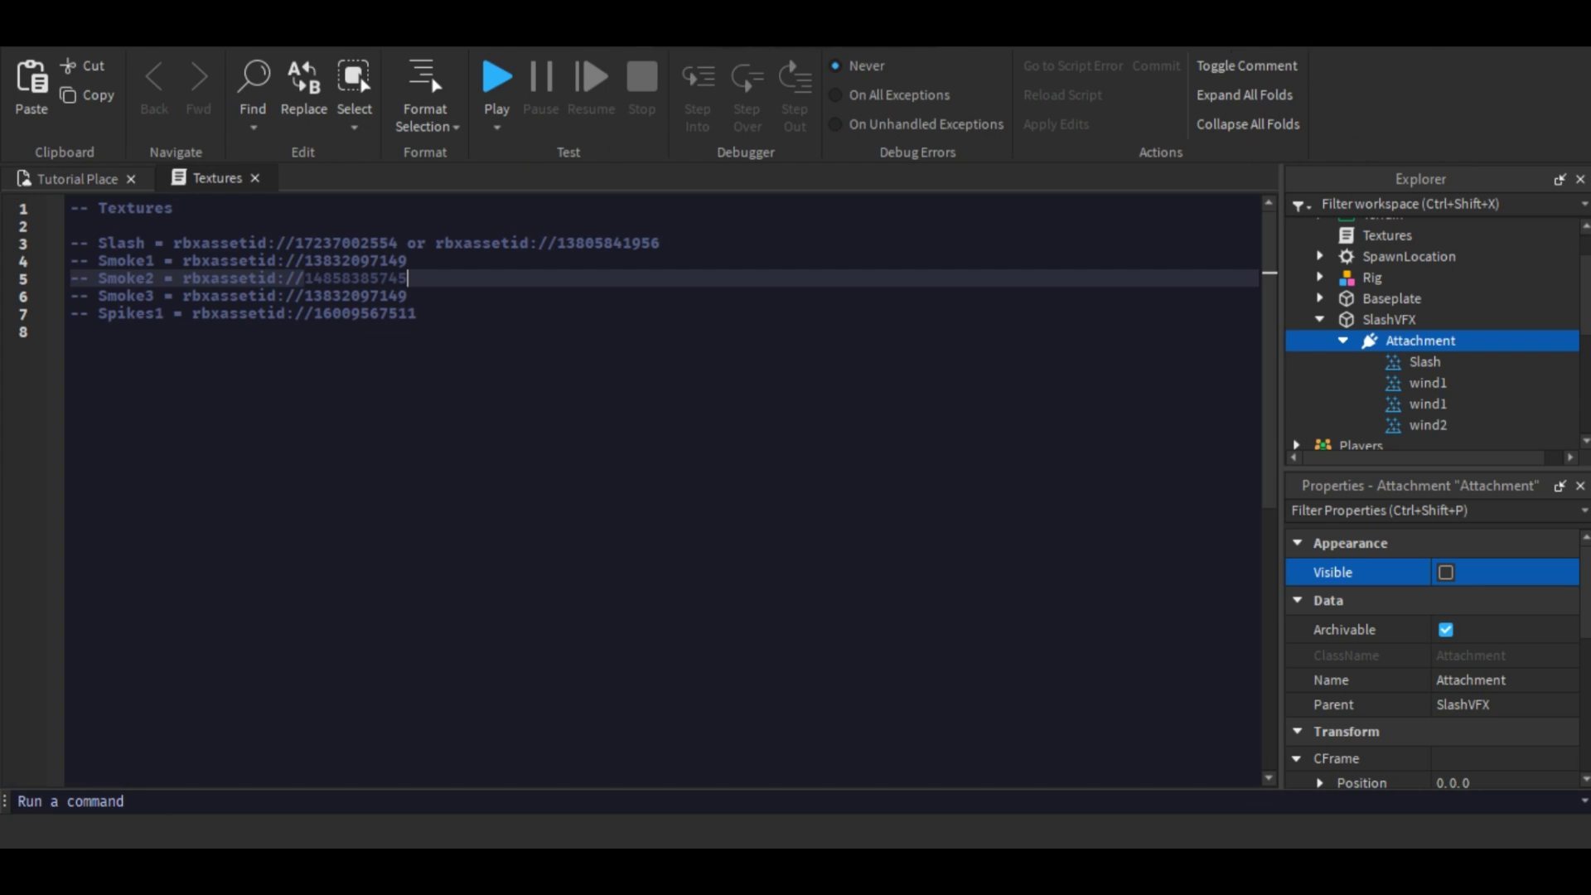
click(418, 314)
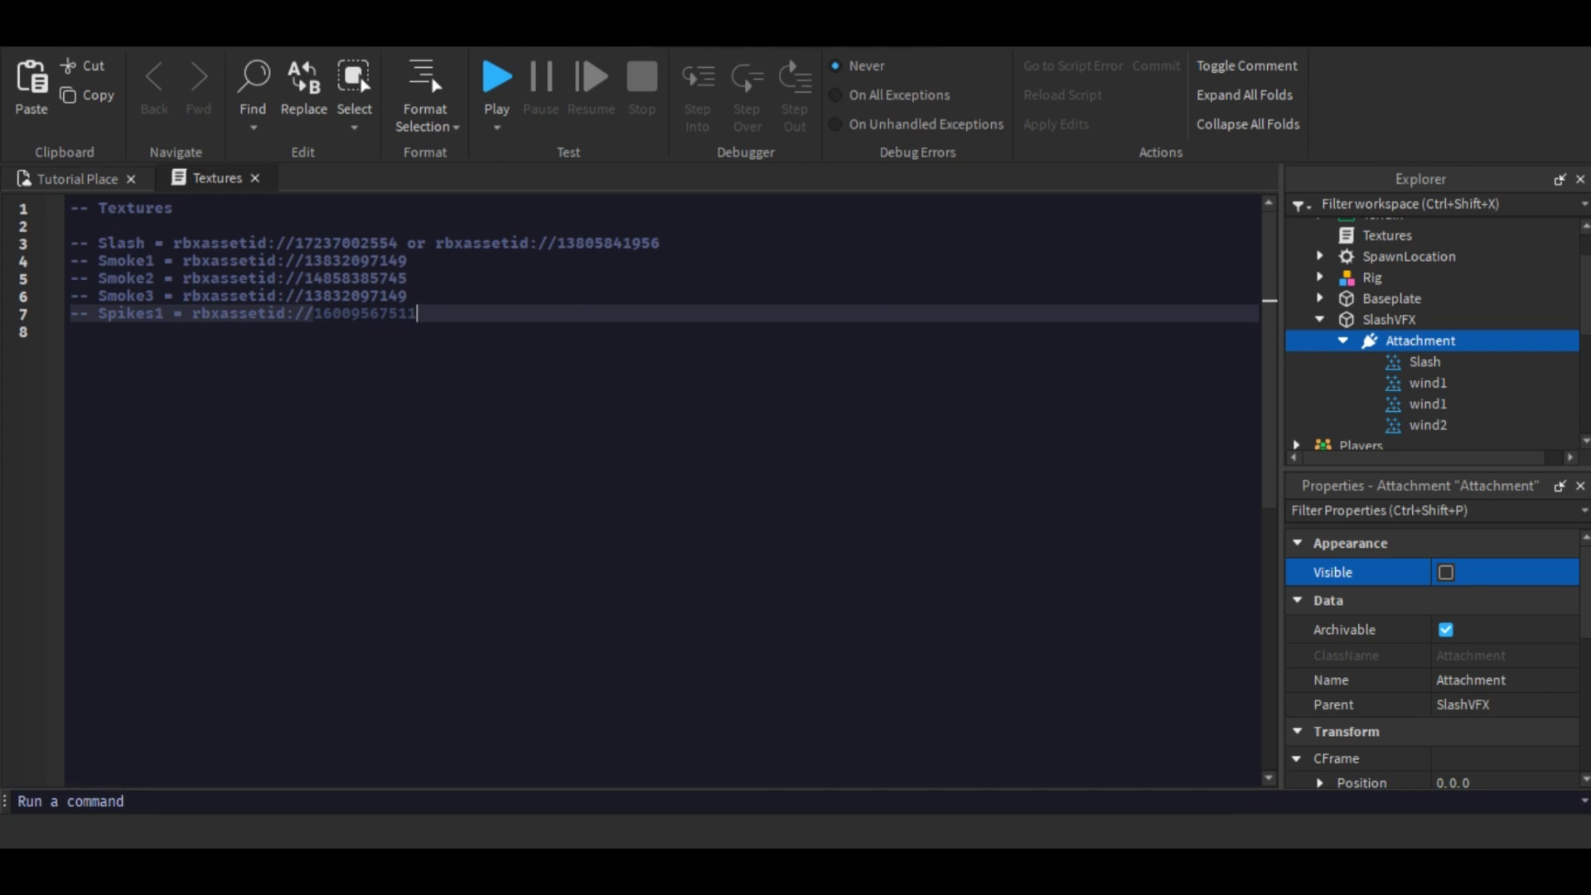
click(77, 179)
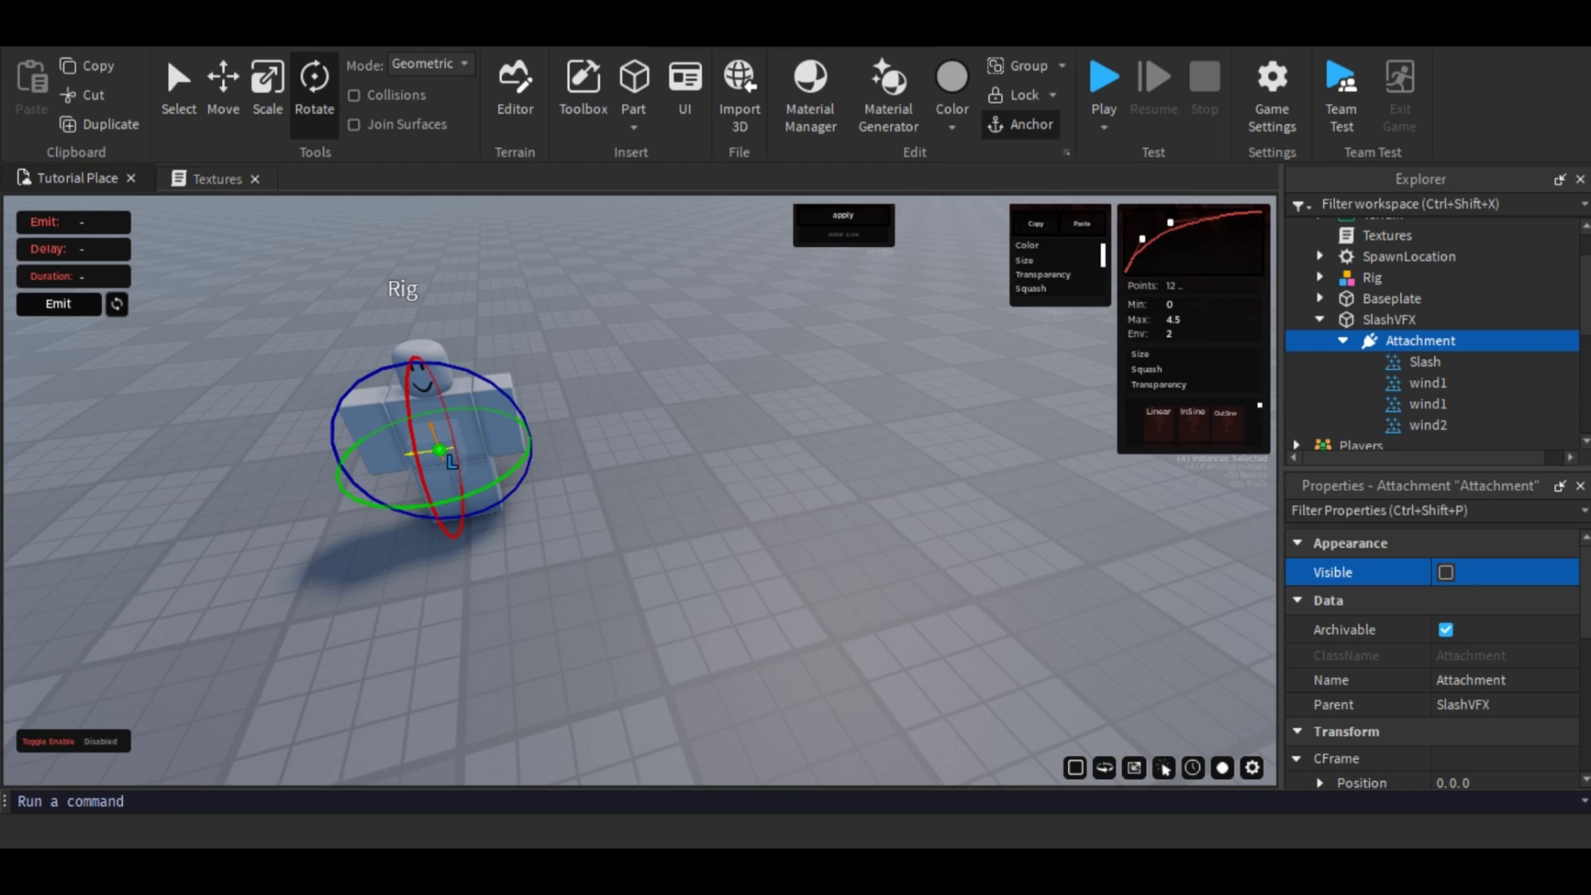
click(1428, 425)
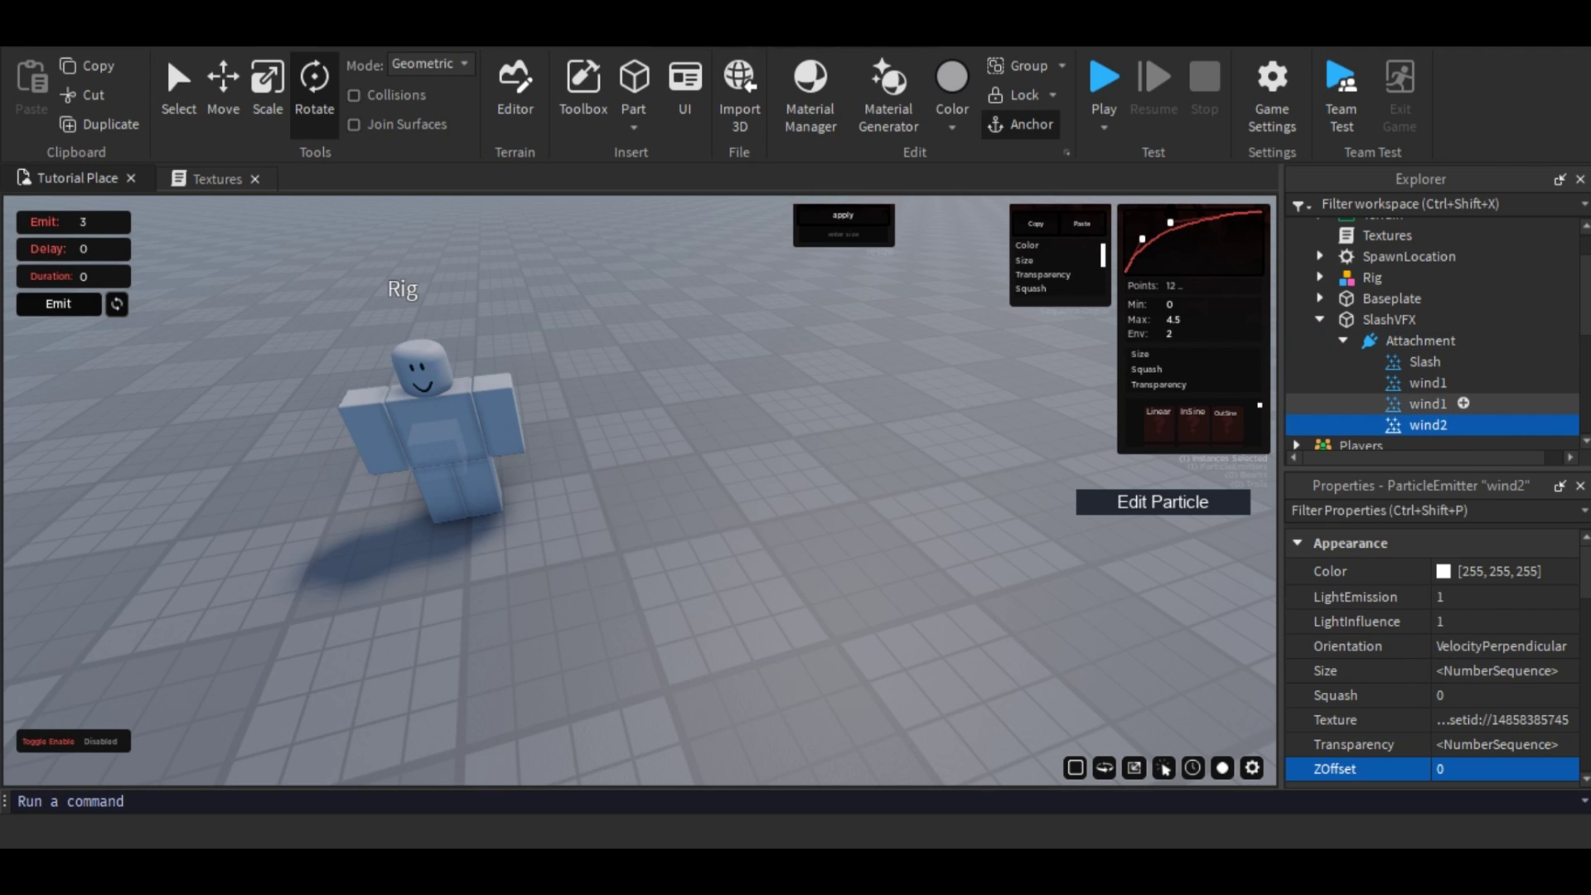
click(1428, 404)
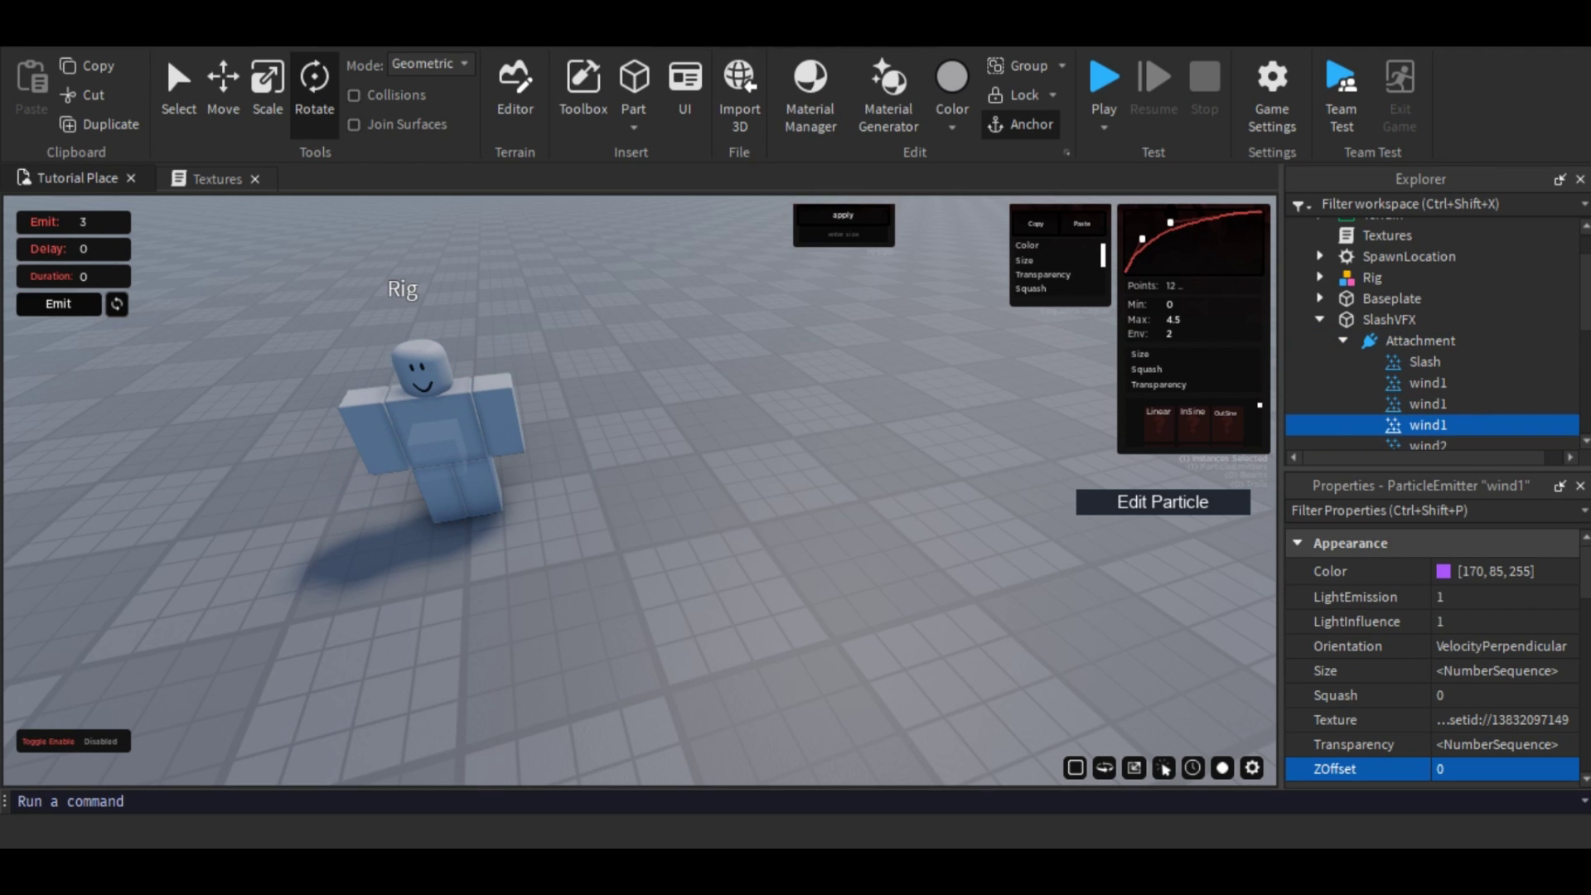
click(1492, 719)
key(ctrl+v)
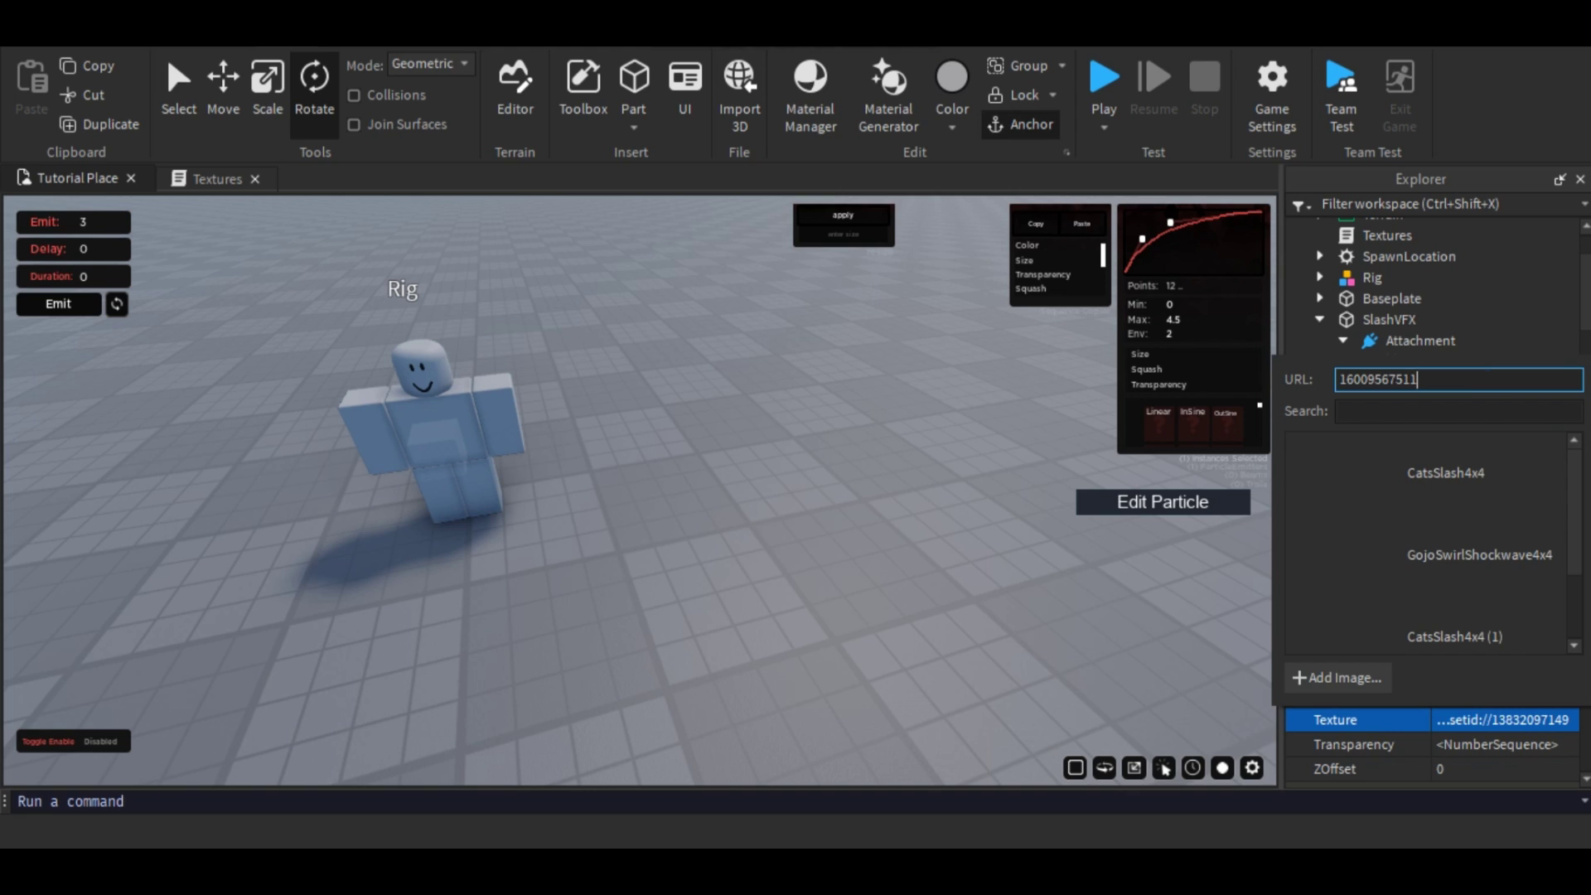
key(Return)
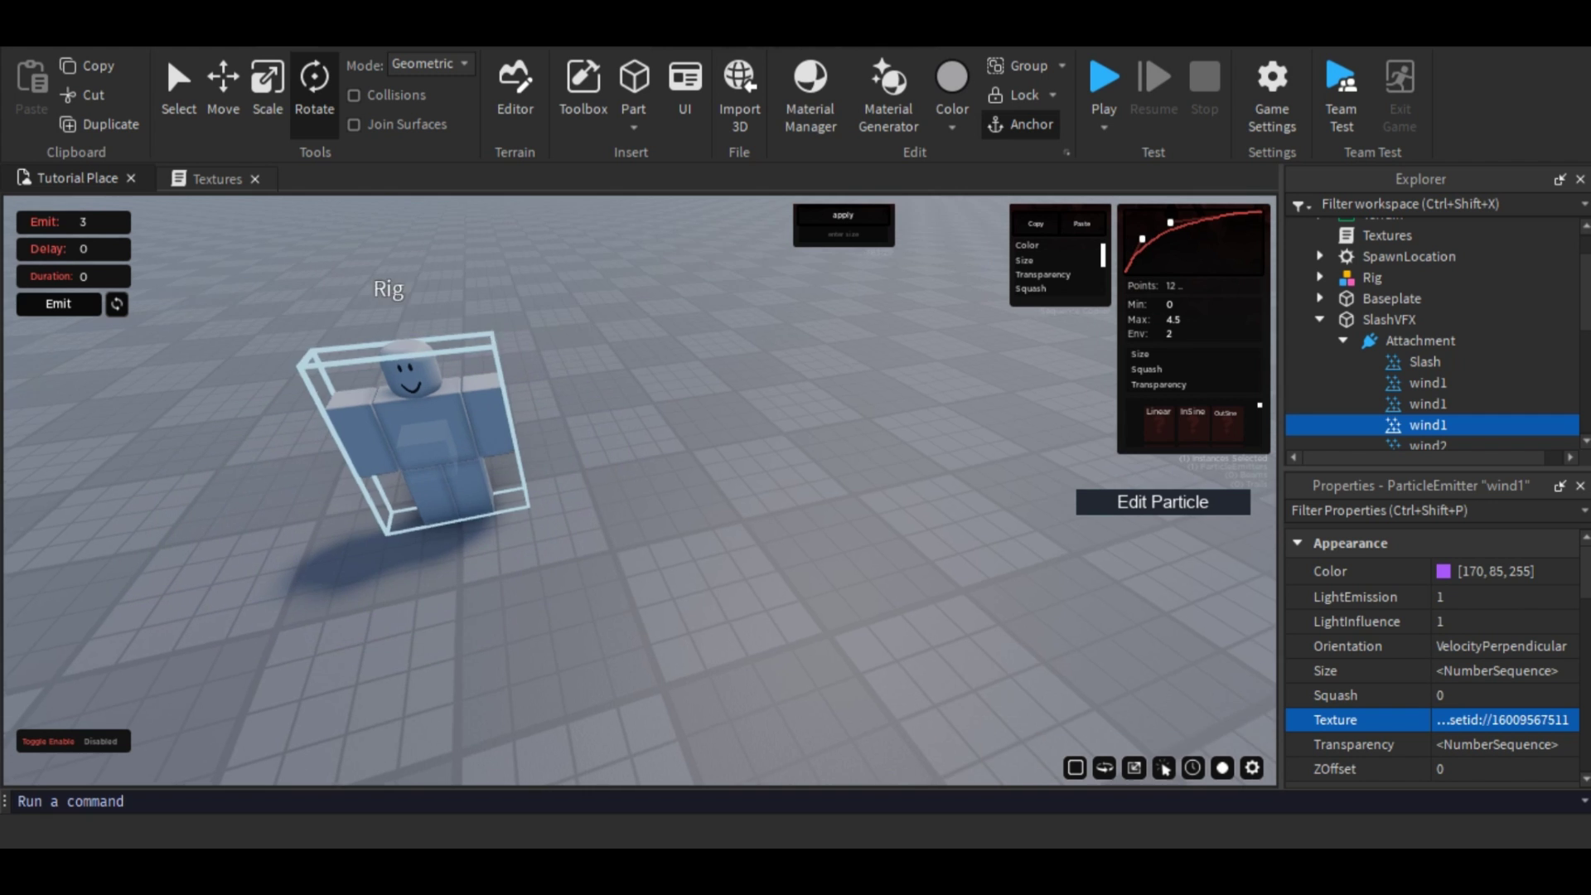
- Preview the spike-textured emitter around the rig and rename it as Spikes1
right_drag(426, 431, 543, 464)
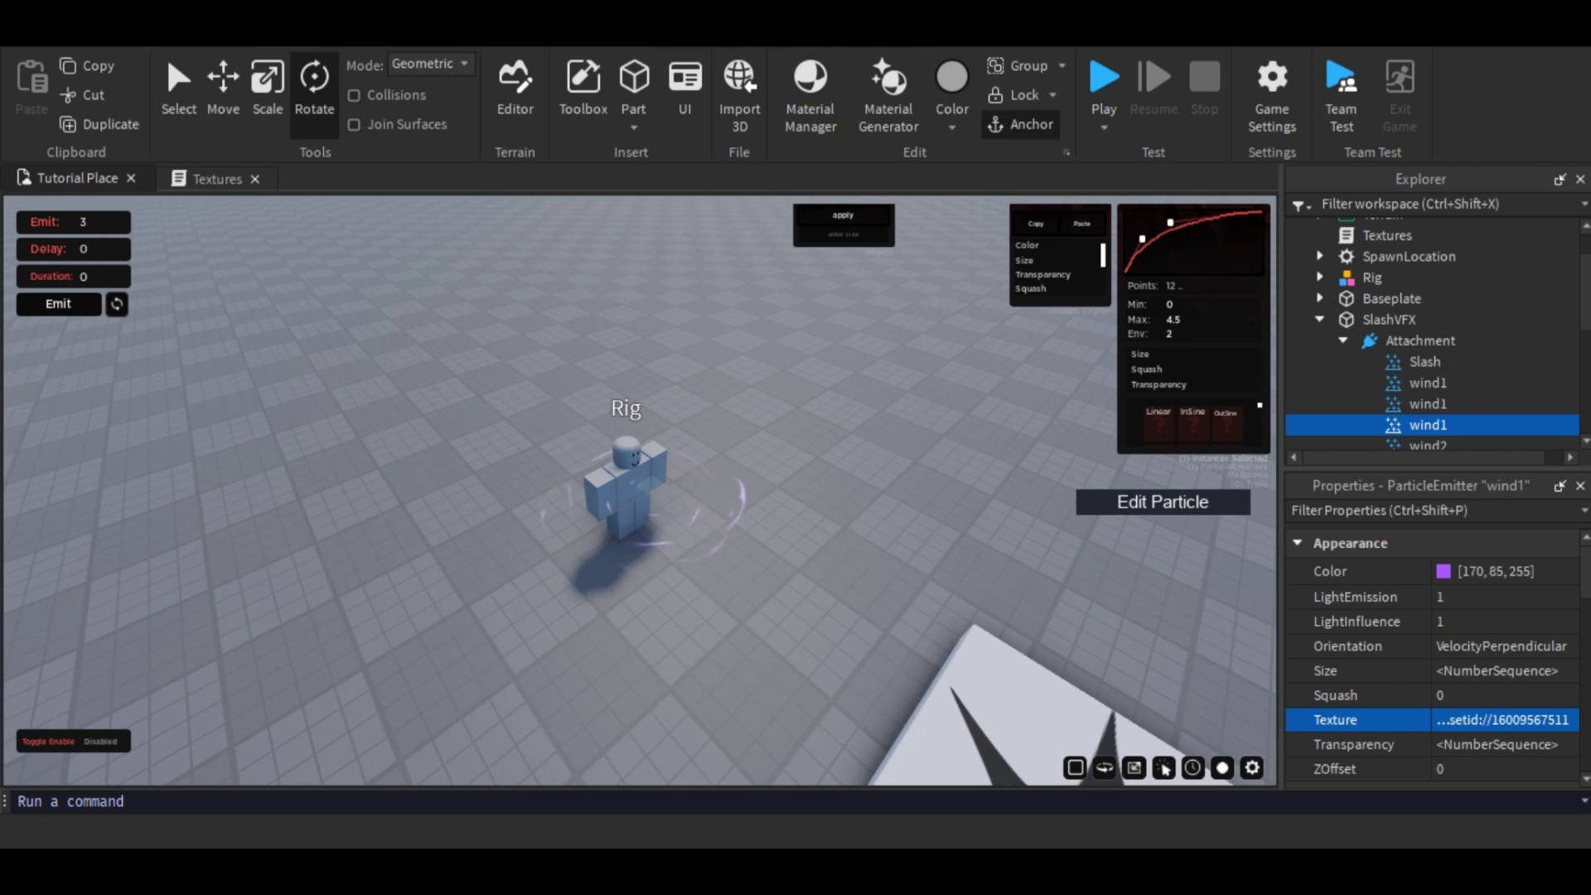
right_drag(640, 489, 729, 490)
key(w)
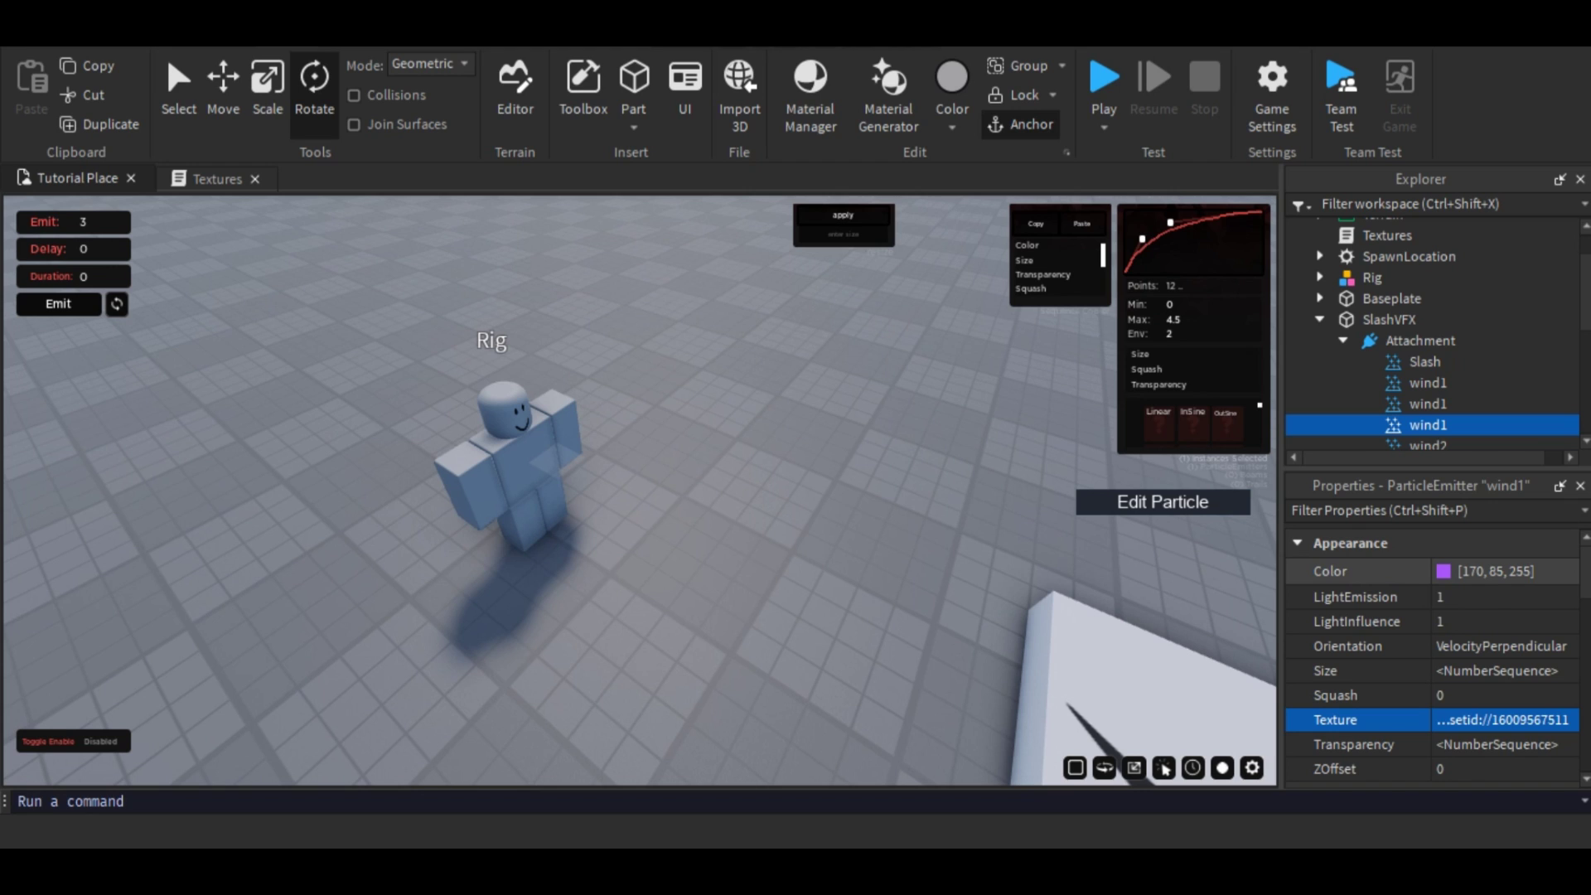
mouse_move(1442, 425)
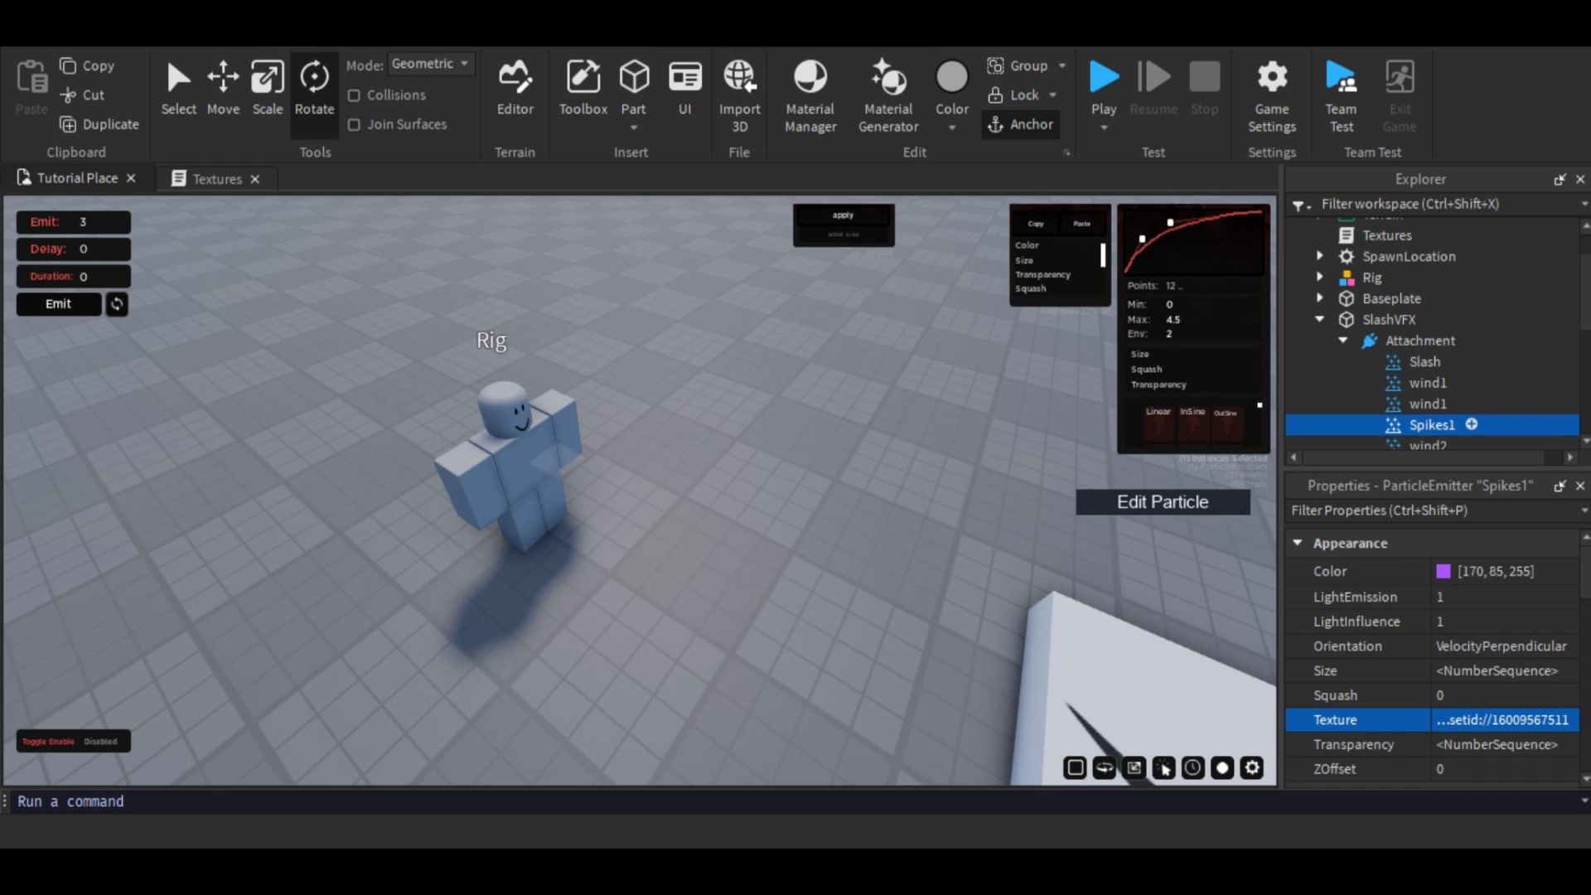
- Duplicate Spikes1 as Spikes2 and set the copy's Color to white 255, 255, 255
key(ctrl+d)
scroll(1434, 349, down, 1)
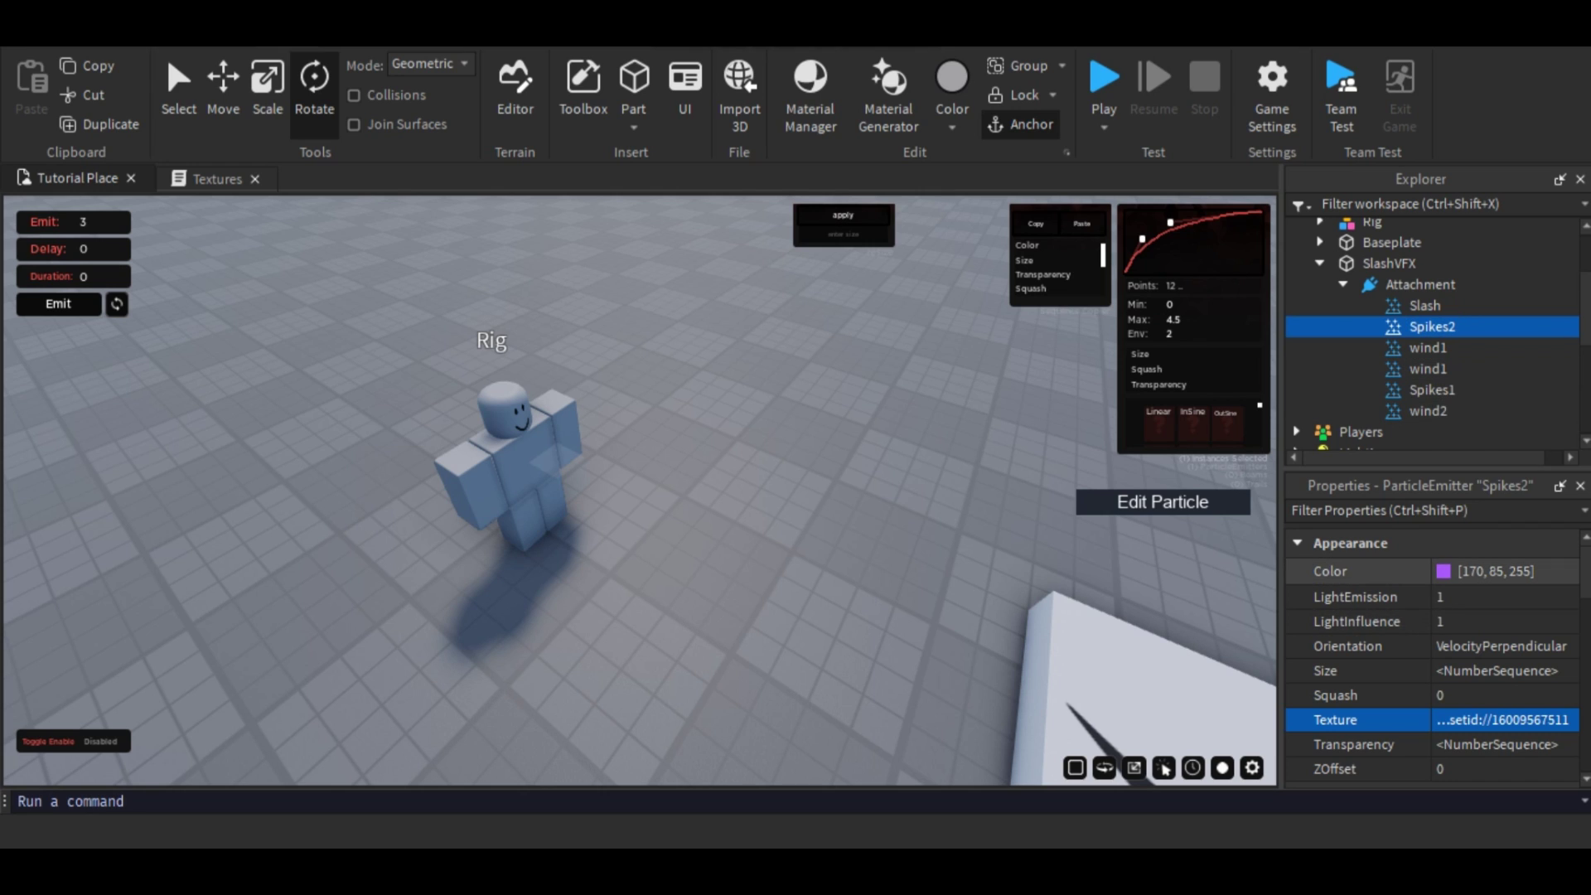
click(1492, 572)
click(1444, 572)
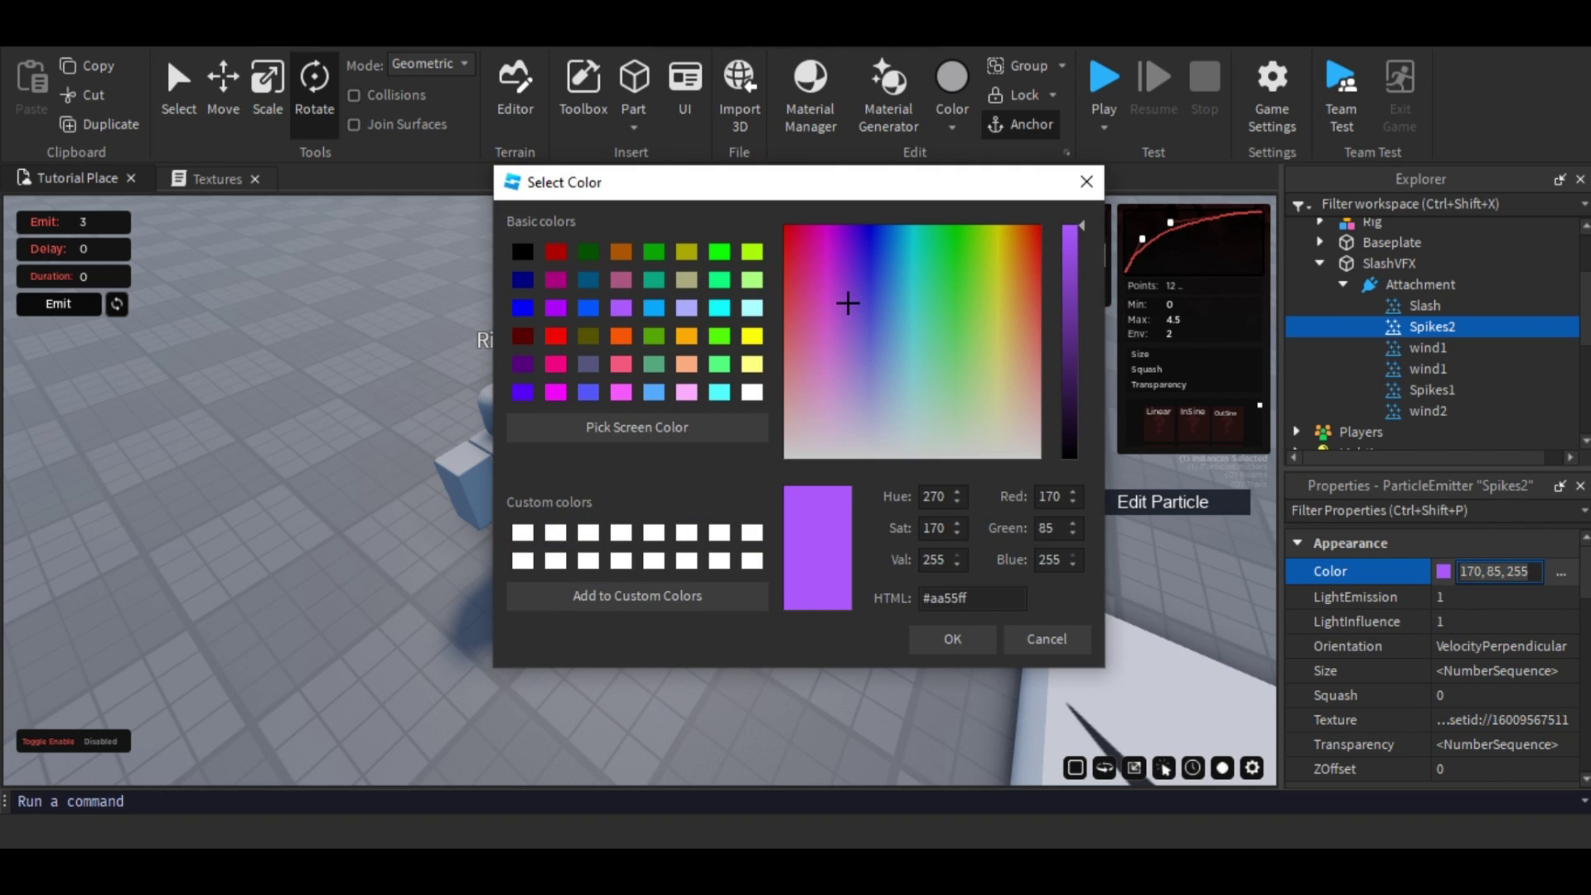
drag(902, 190, 1122, 188)
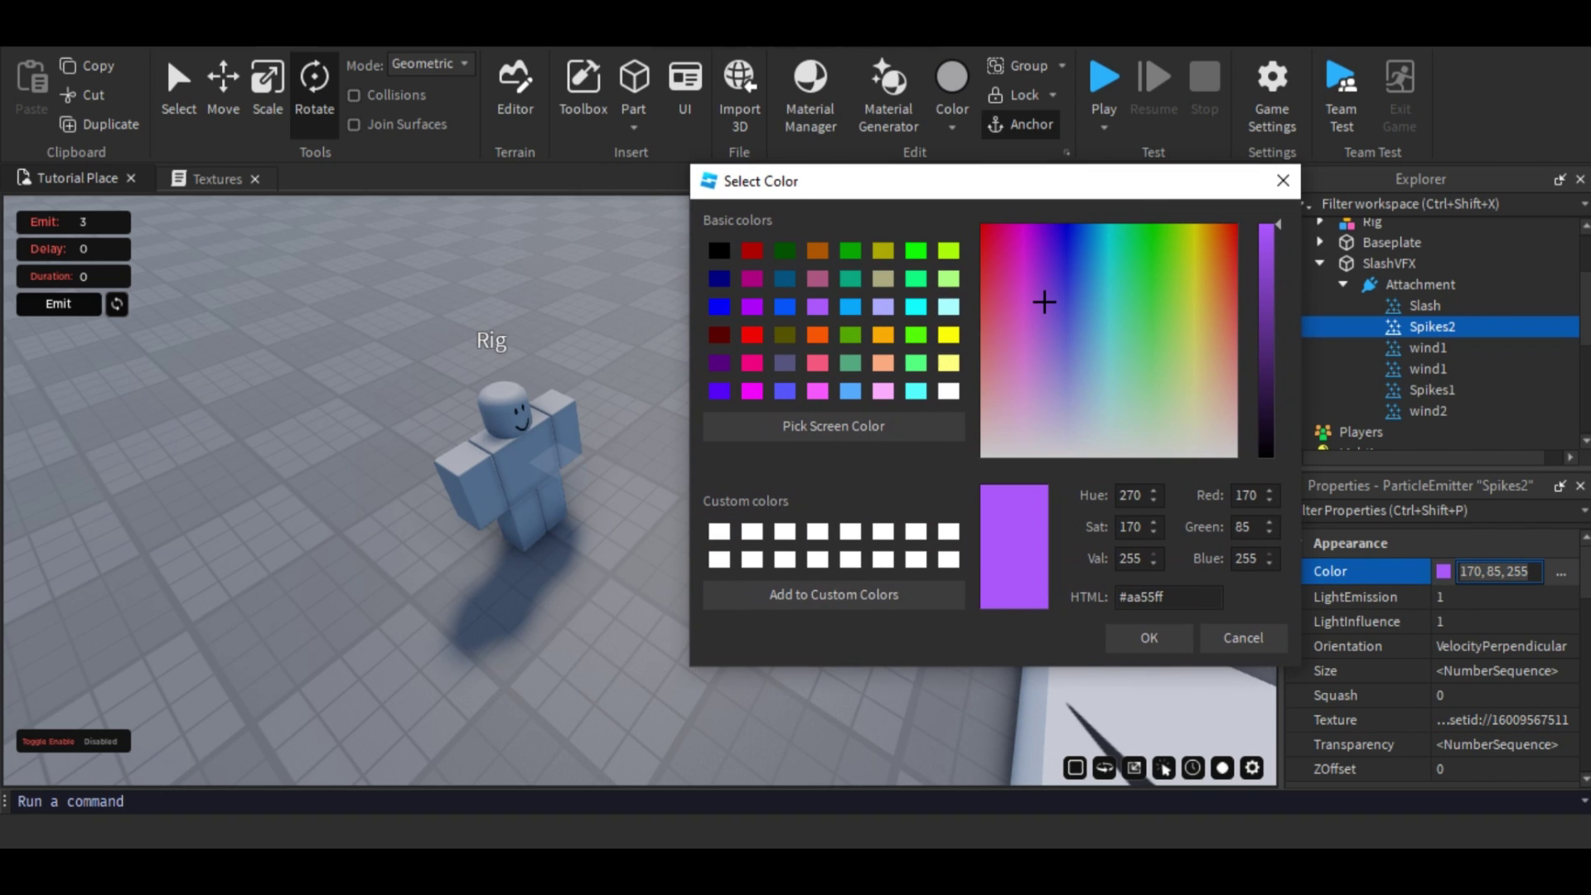
click(949, 390)
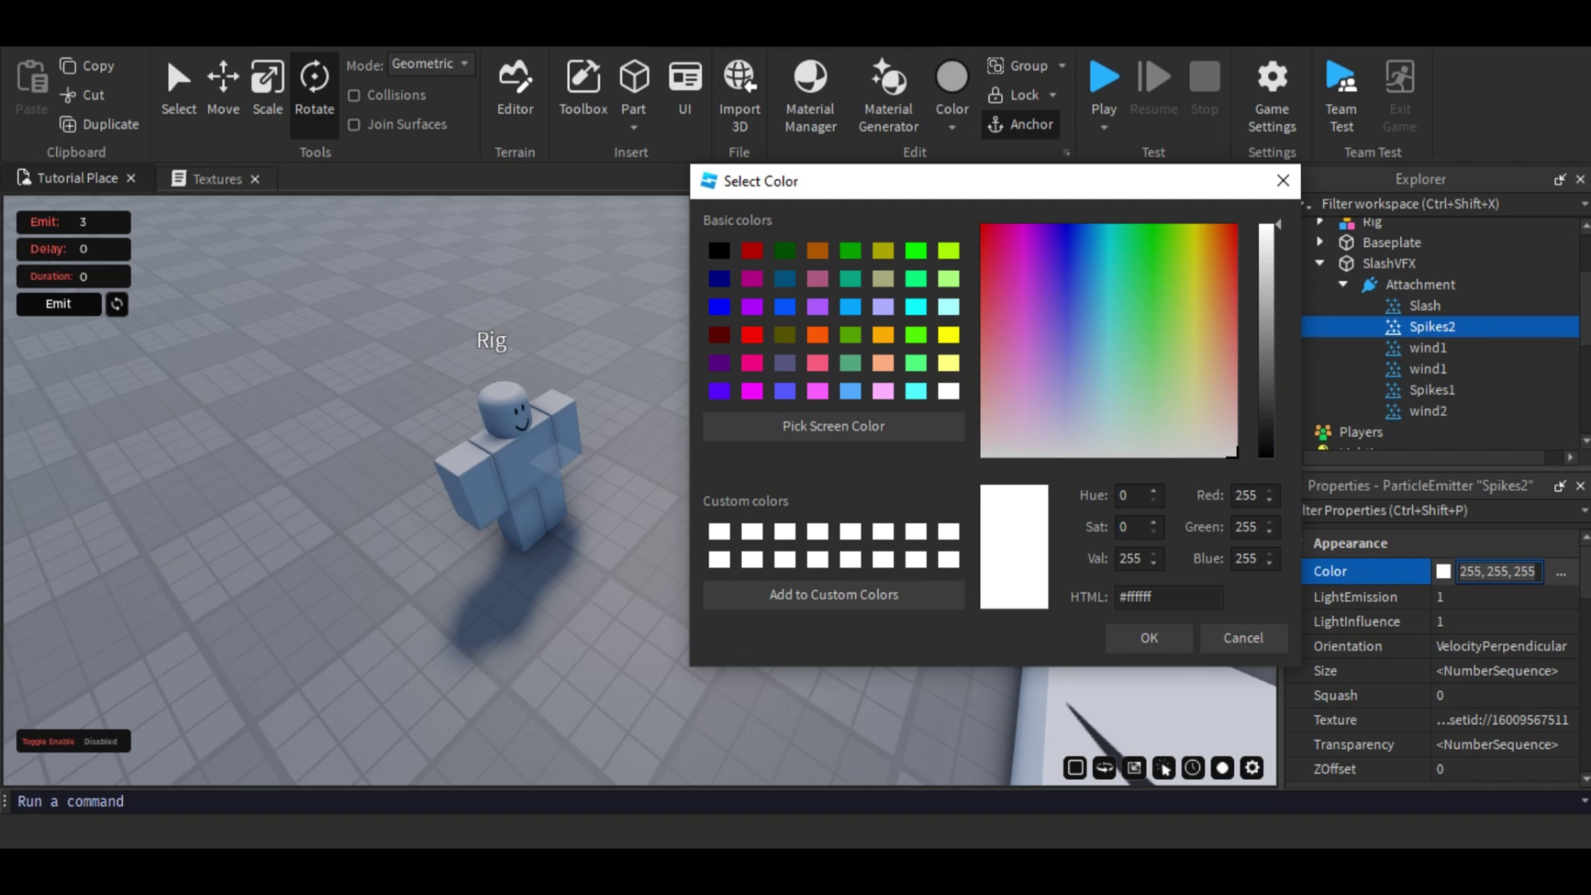
click(1149, 638)
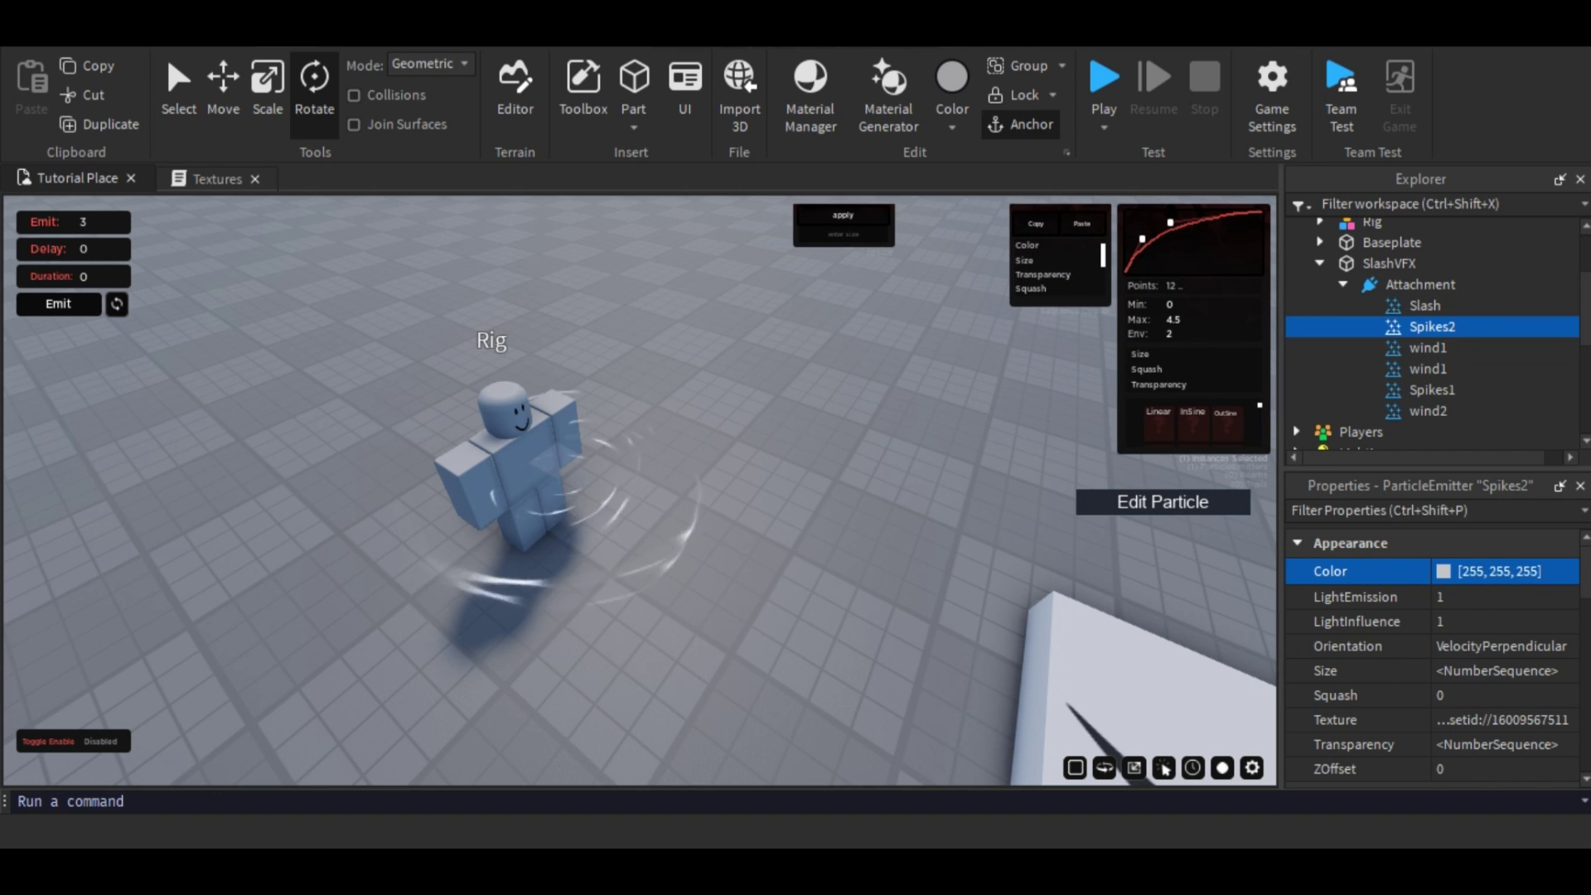
- Preview the complete Attachment effect with both spike emitters and view it from above and in front of the rig
click(1421, 284)
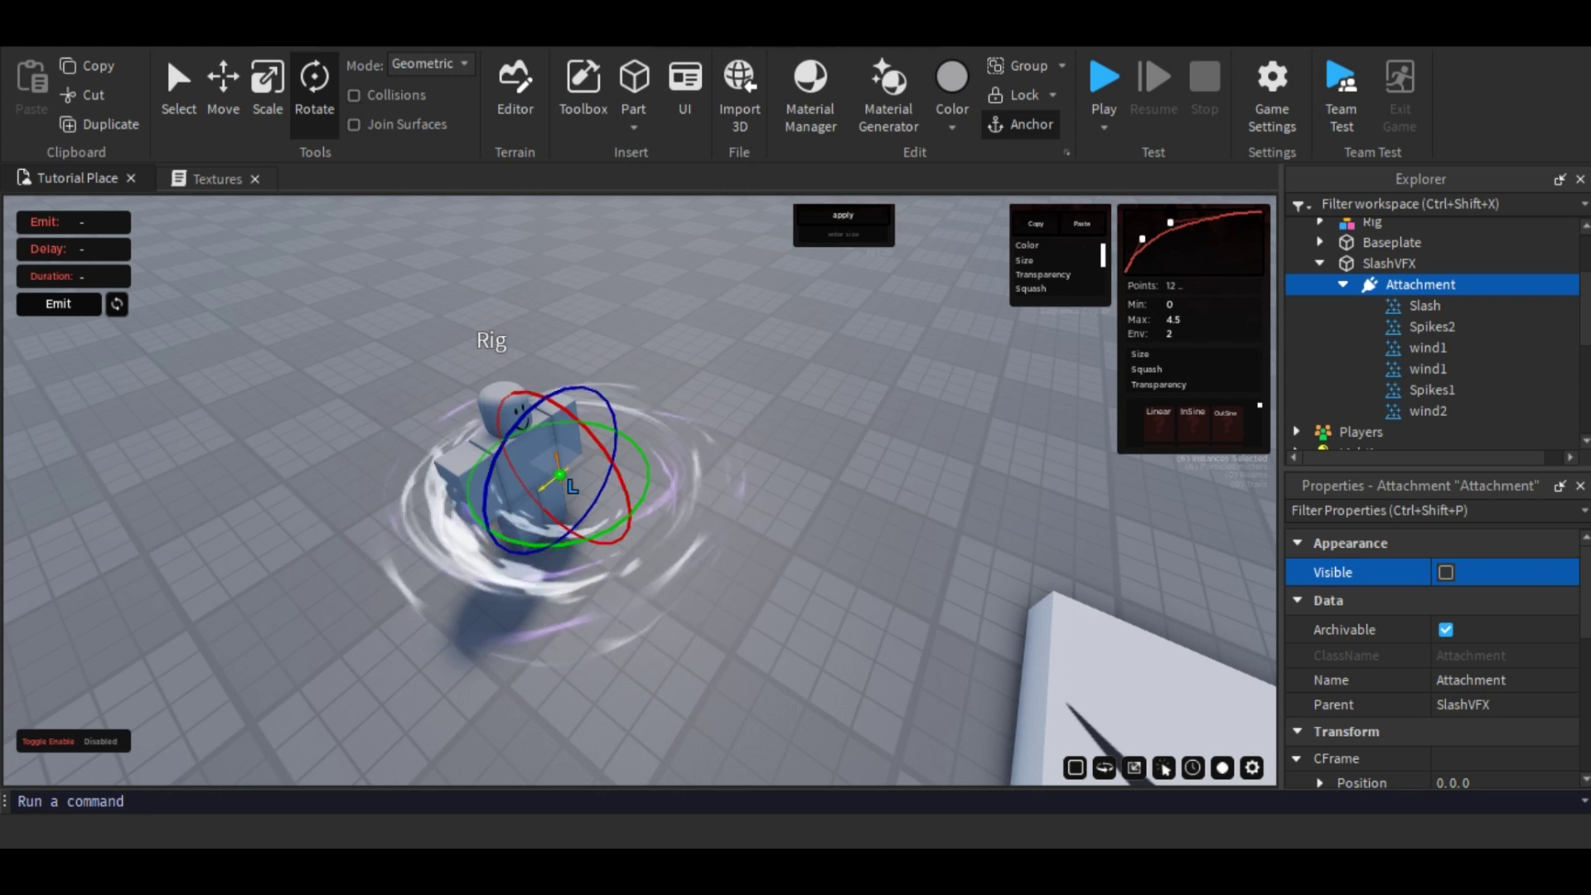
right_drag(640, 491, 800, 483)
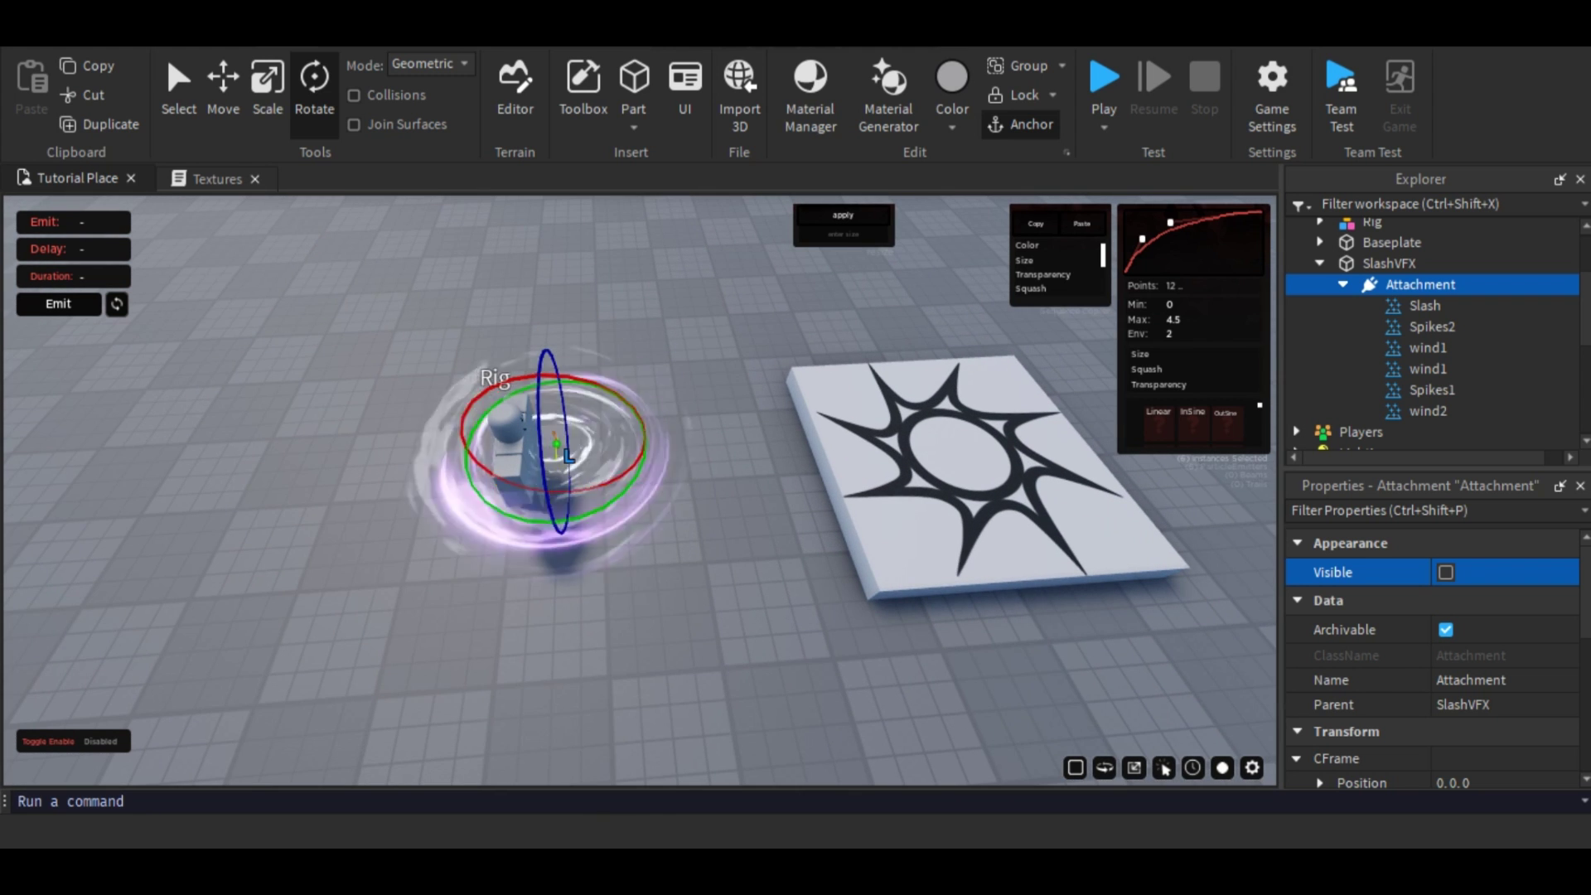
right_drag(800, 483, 621, 356)
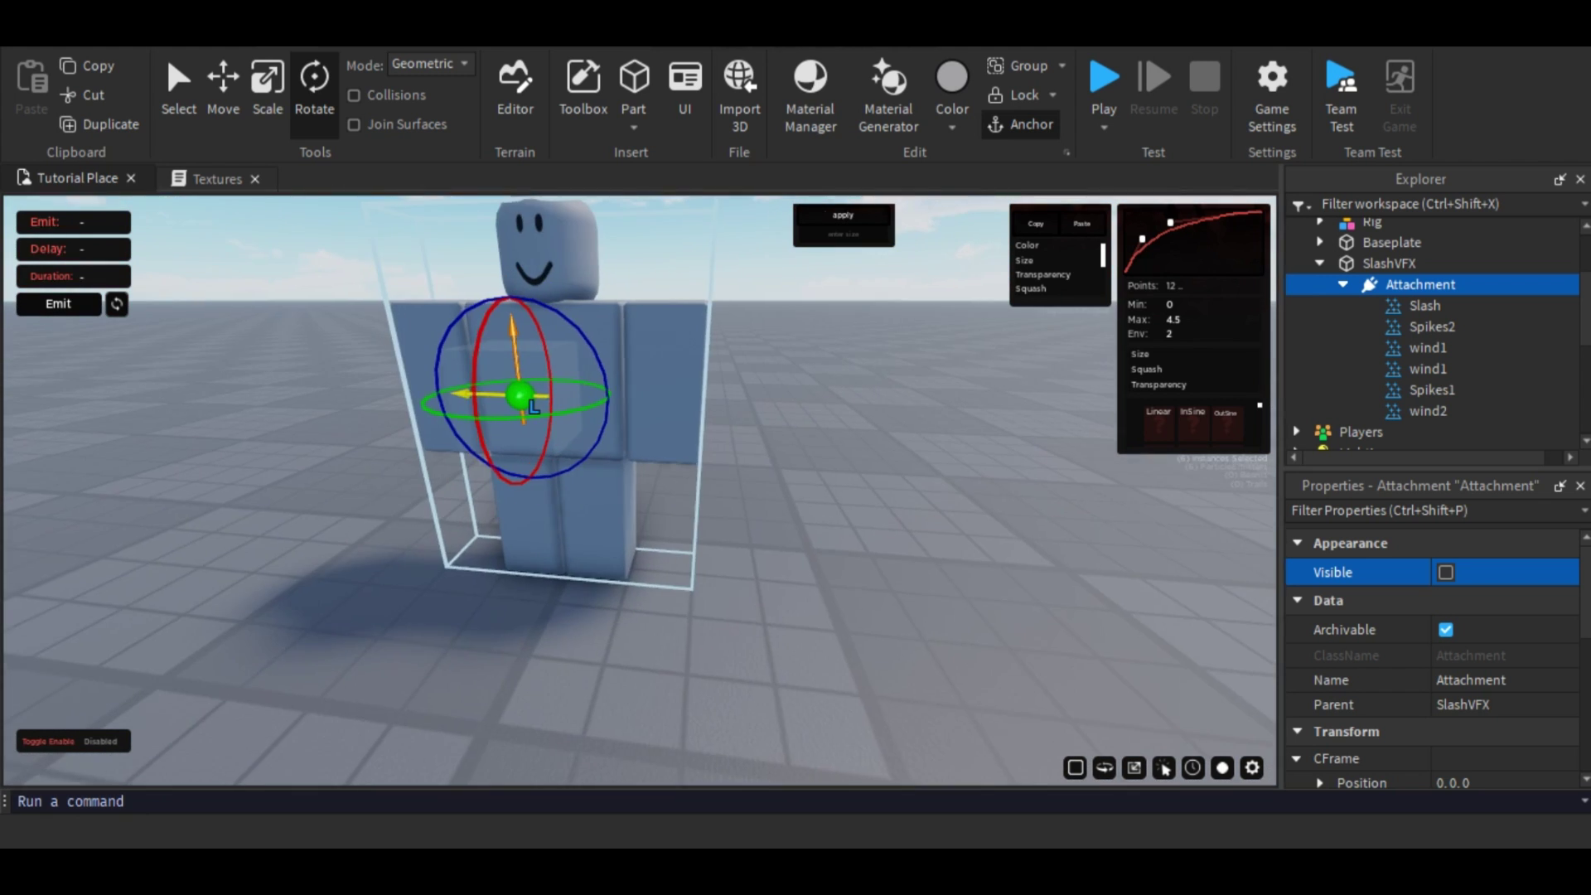
scroll(640, 490, down, 3)
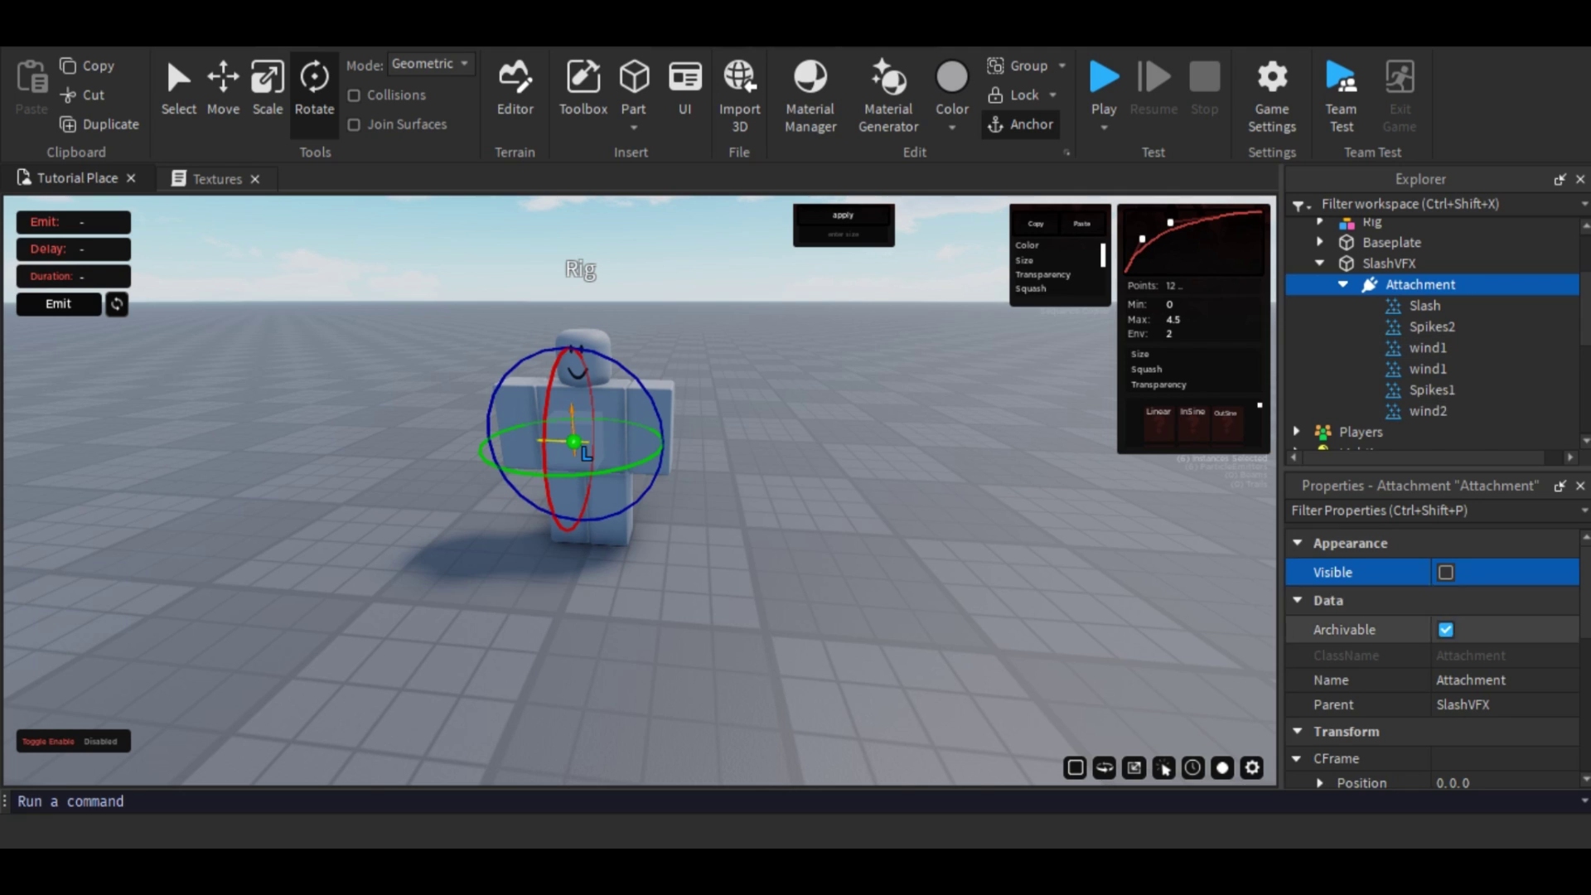
- Enable LockedToPart for all six particle emitters inside the Attachment, from Slash to wind2
scroll(1410, 630, down, 3)
click(1426, 305)
shift+click(1427, 410)
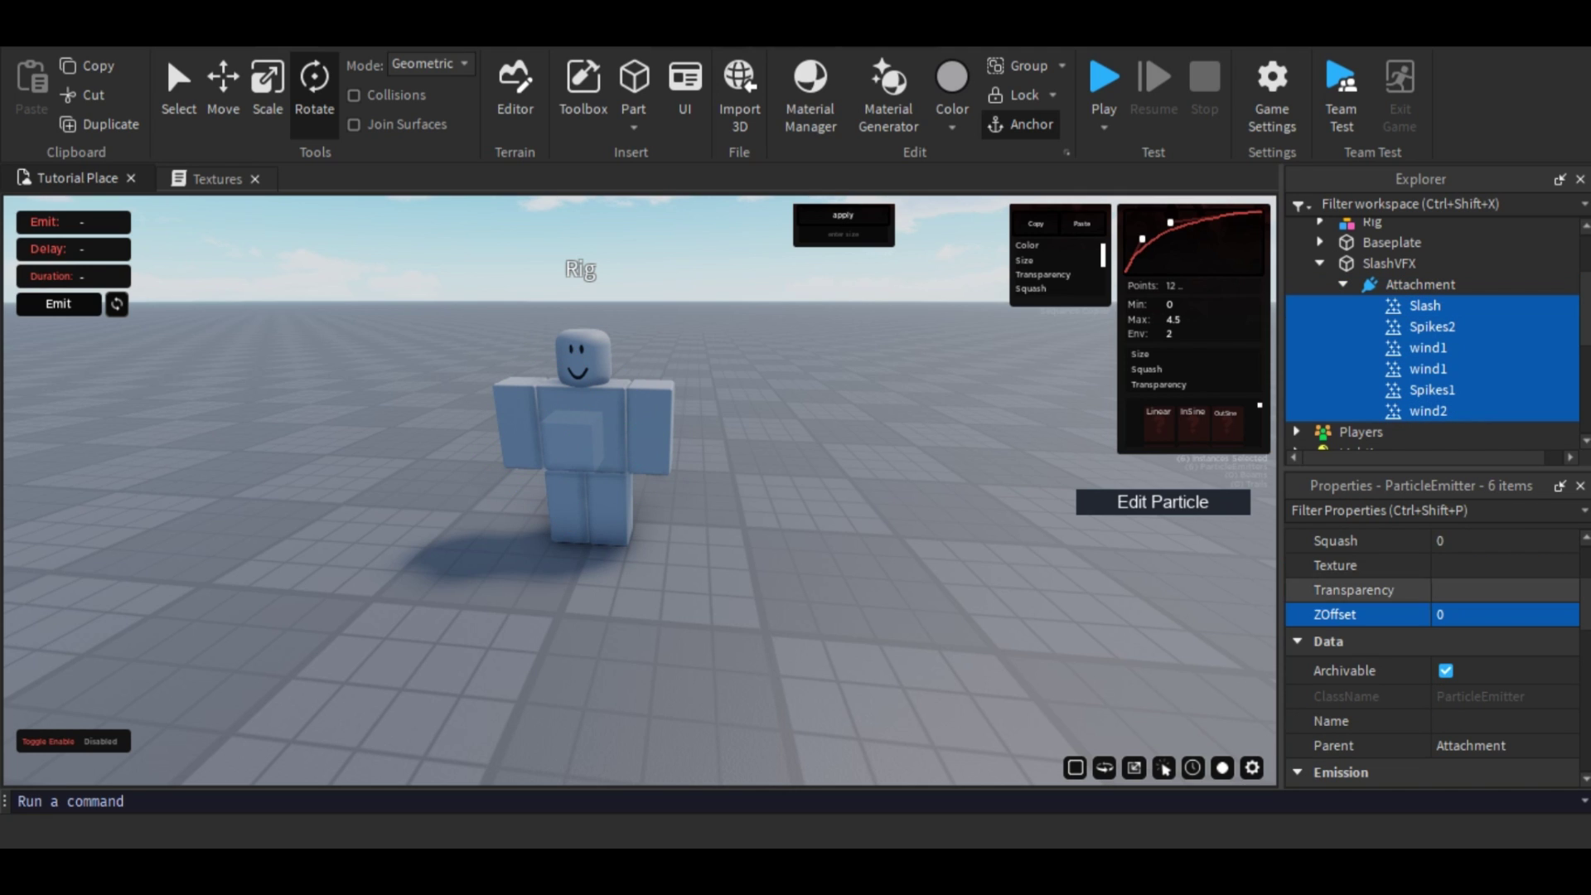
scroll(1434, 655, down, 3)
scroll(1434, 655, down, 5)
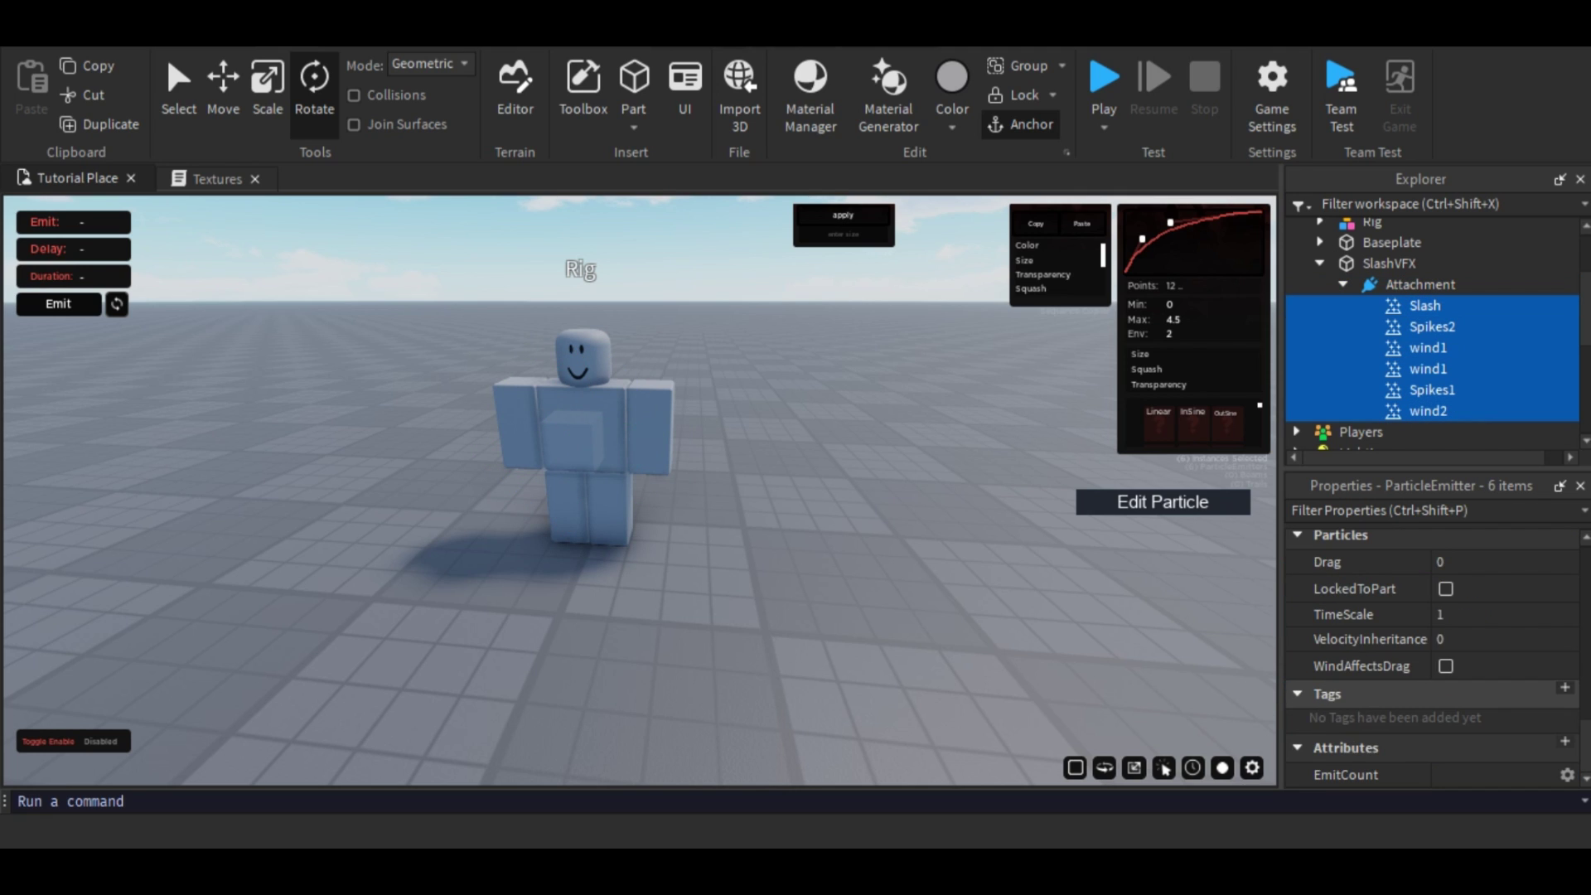
click(1446, 589)
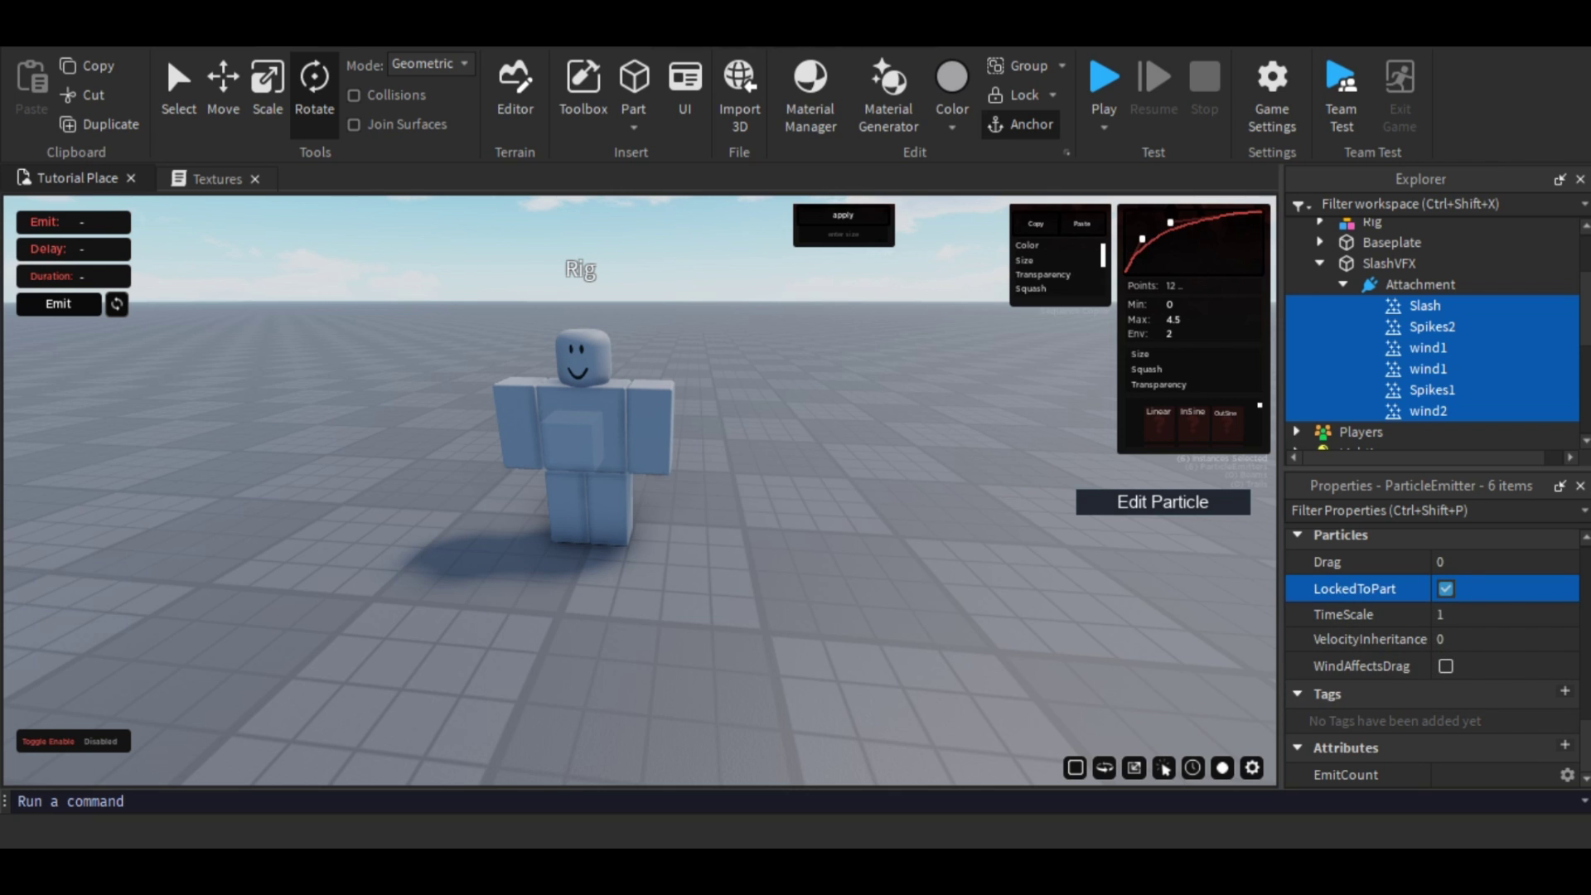
click(1036, 596)
- Duplicate the complete Attachment with all its emitters inside the SlashVFX part
click(1421, 284)
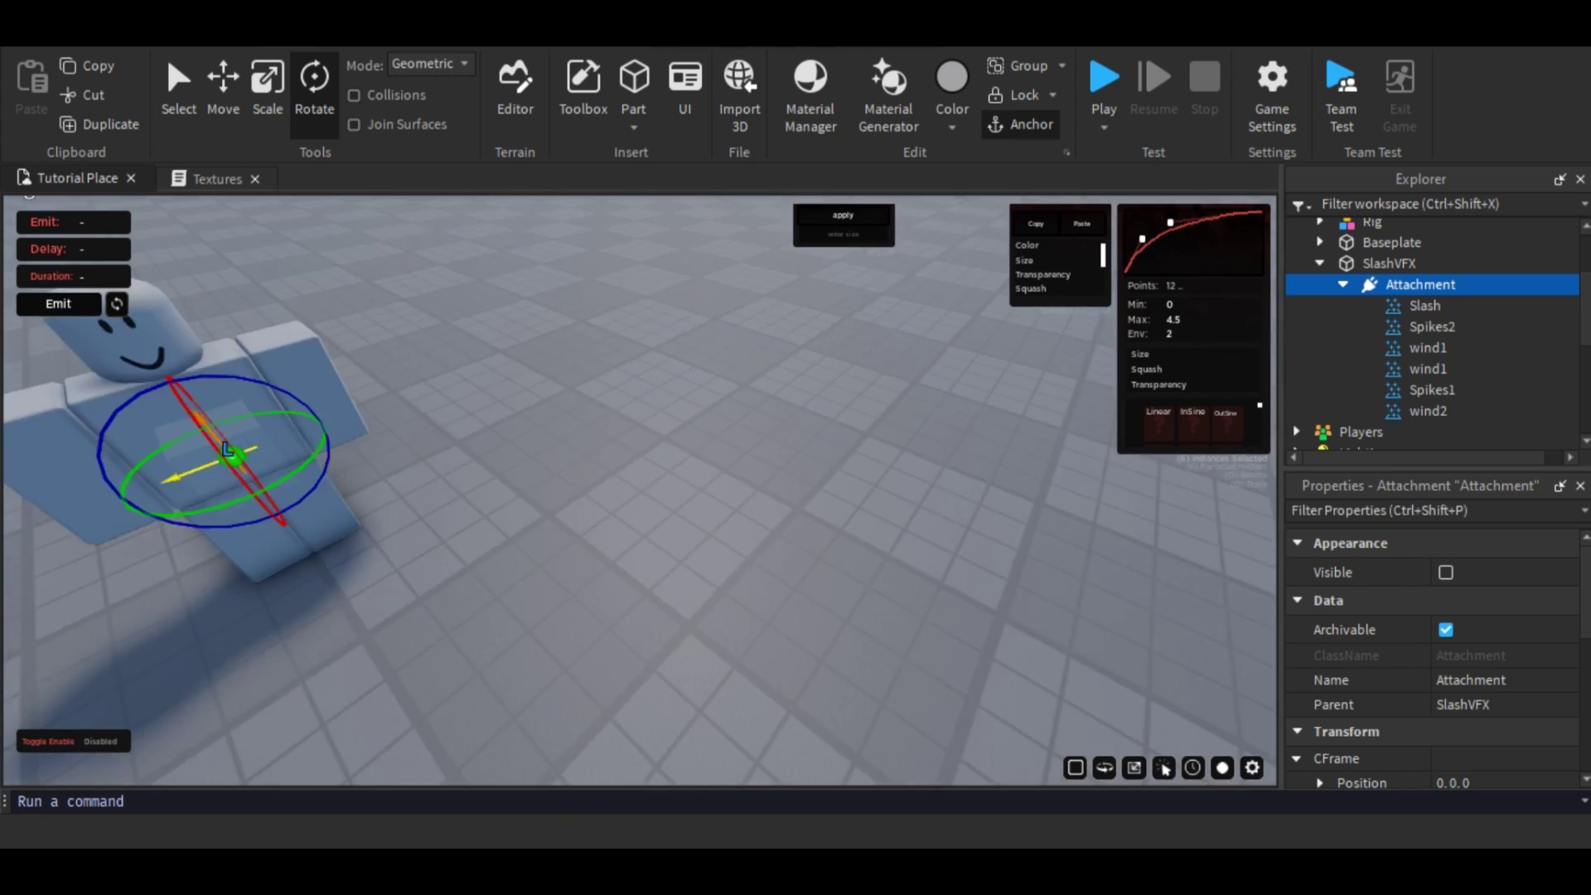
right_drag(640, 491, 493, 373)
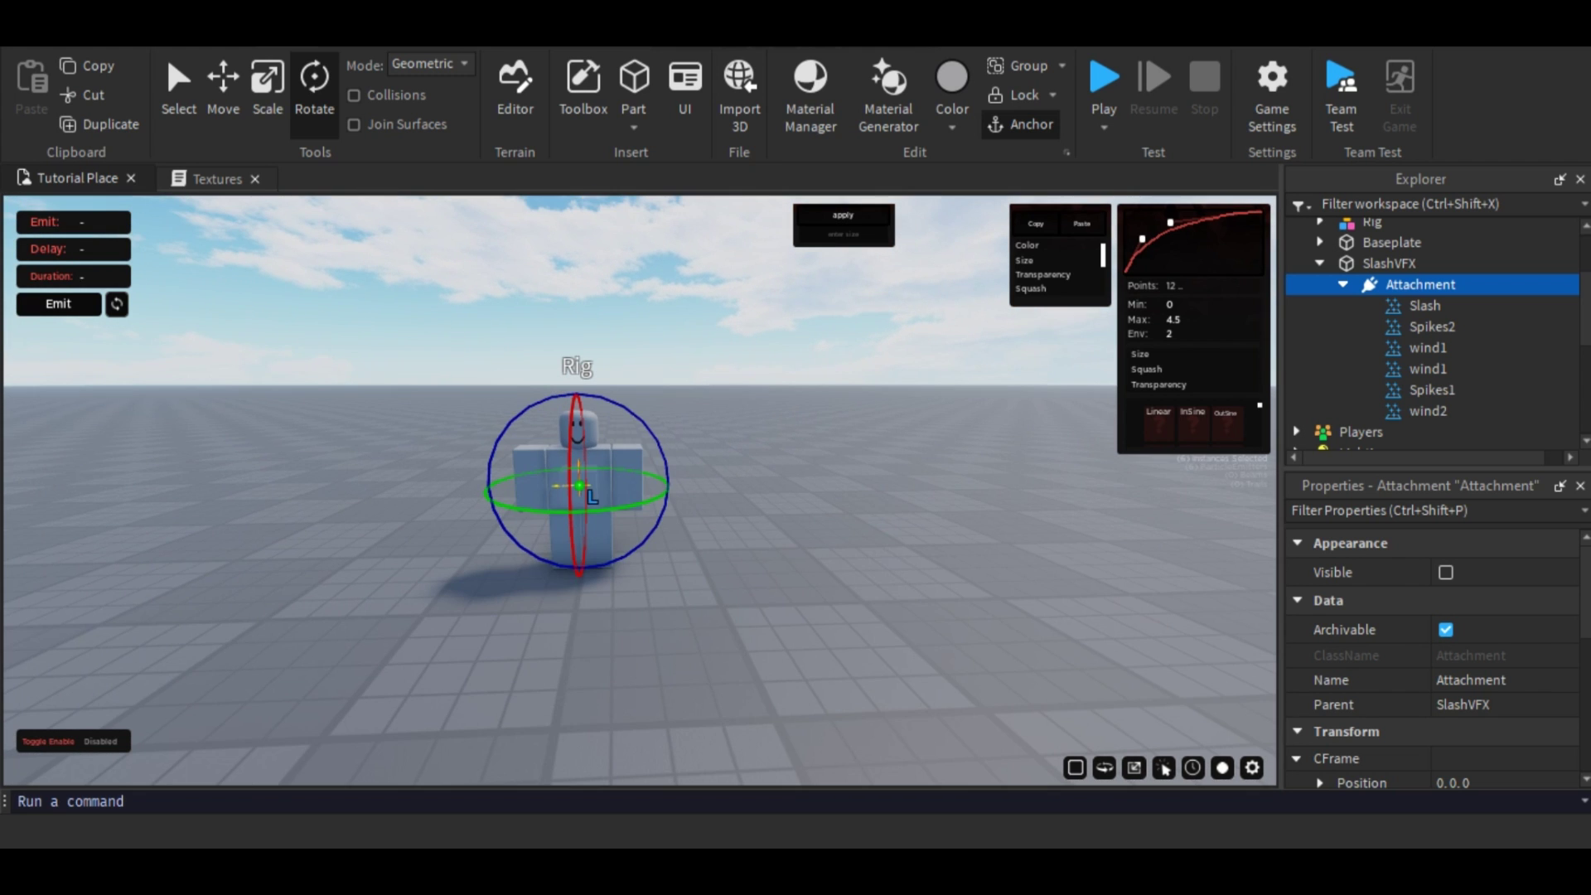
click(1389, 264)
click(1344, 284)
click(1420, 284)
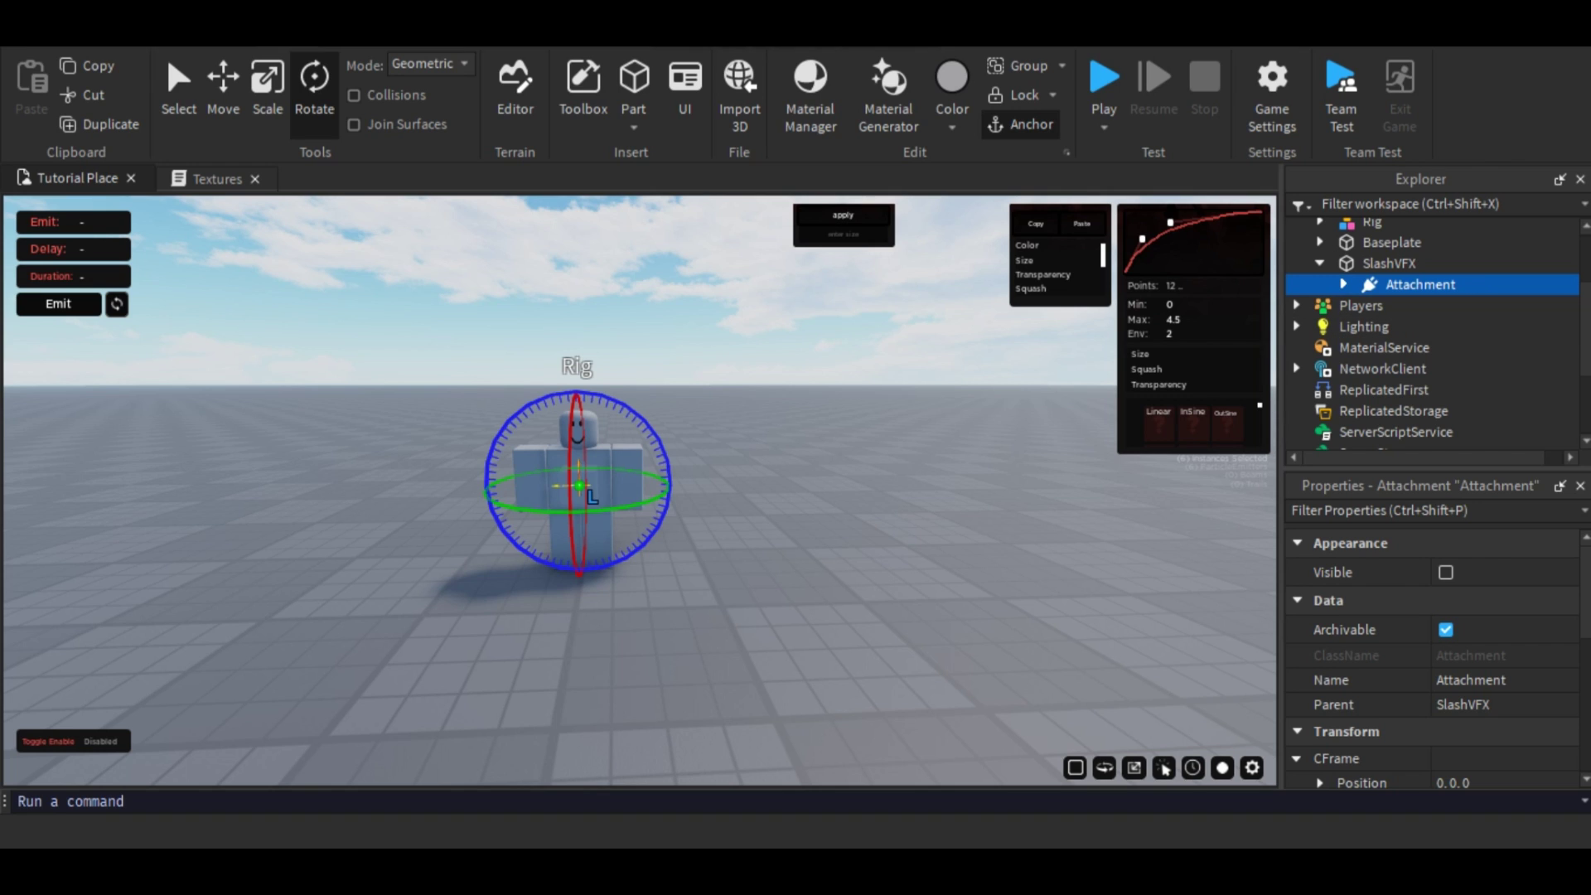
key(ctrl+d)
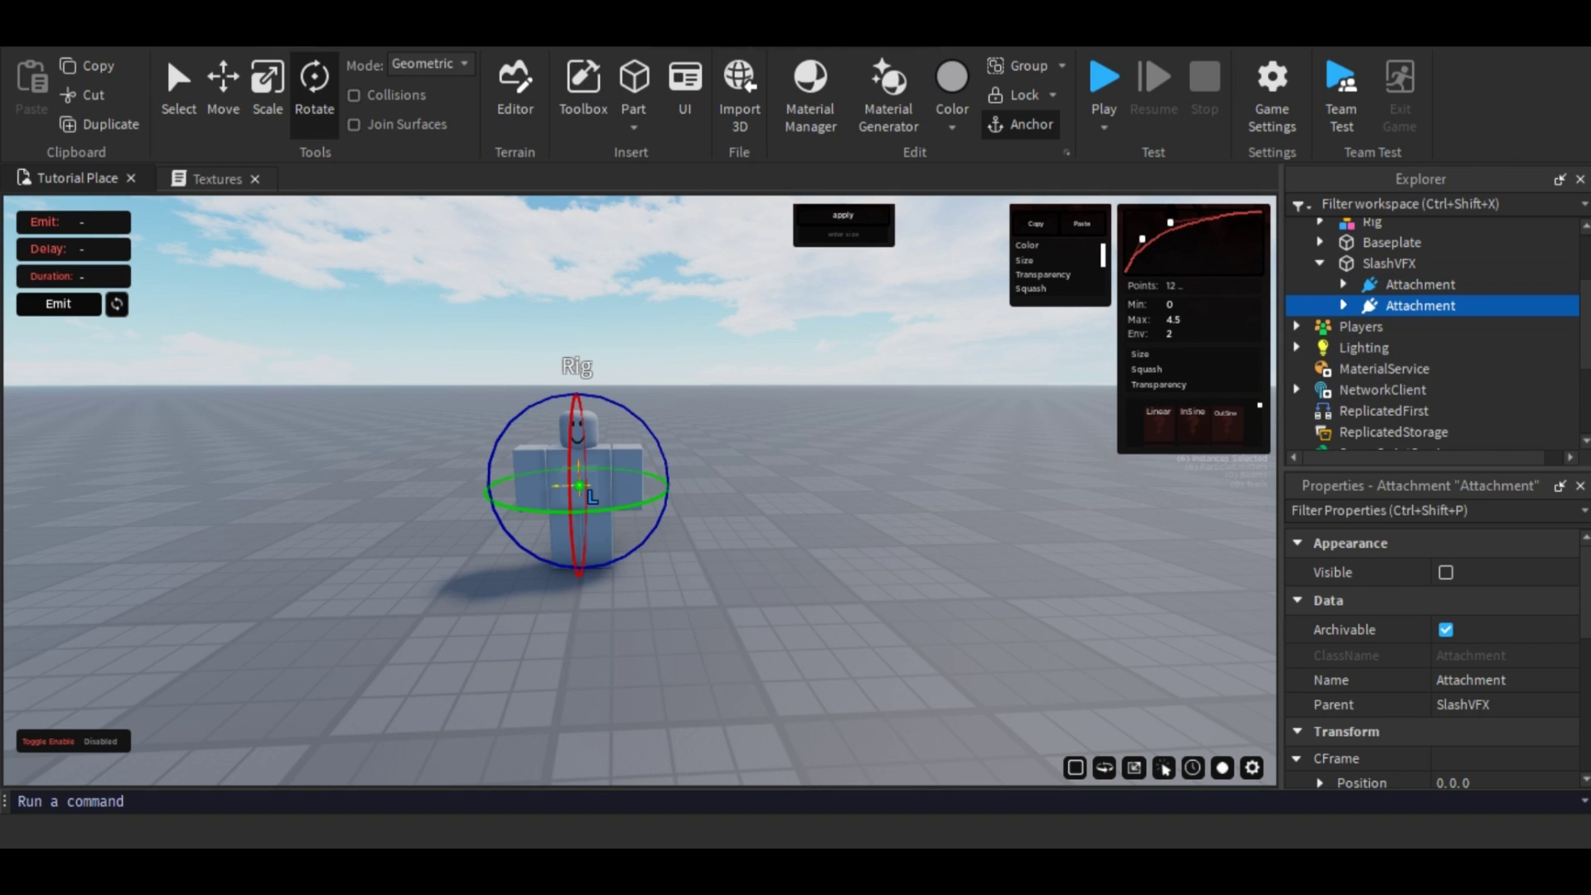
- Rename the first attachment under SlashVFX as Slash1 and the second one as Slash2
click(1421, 285)
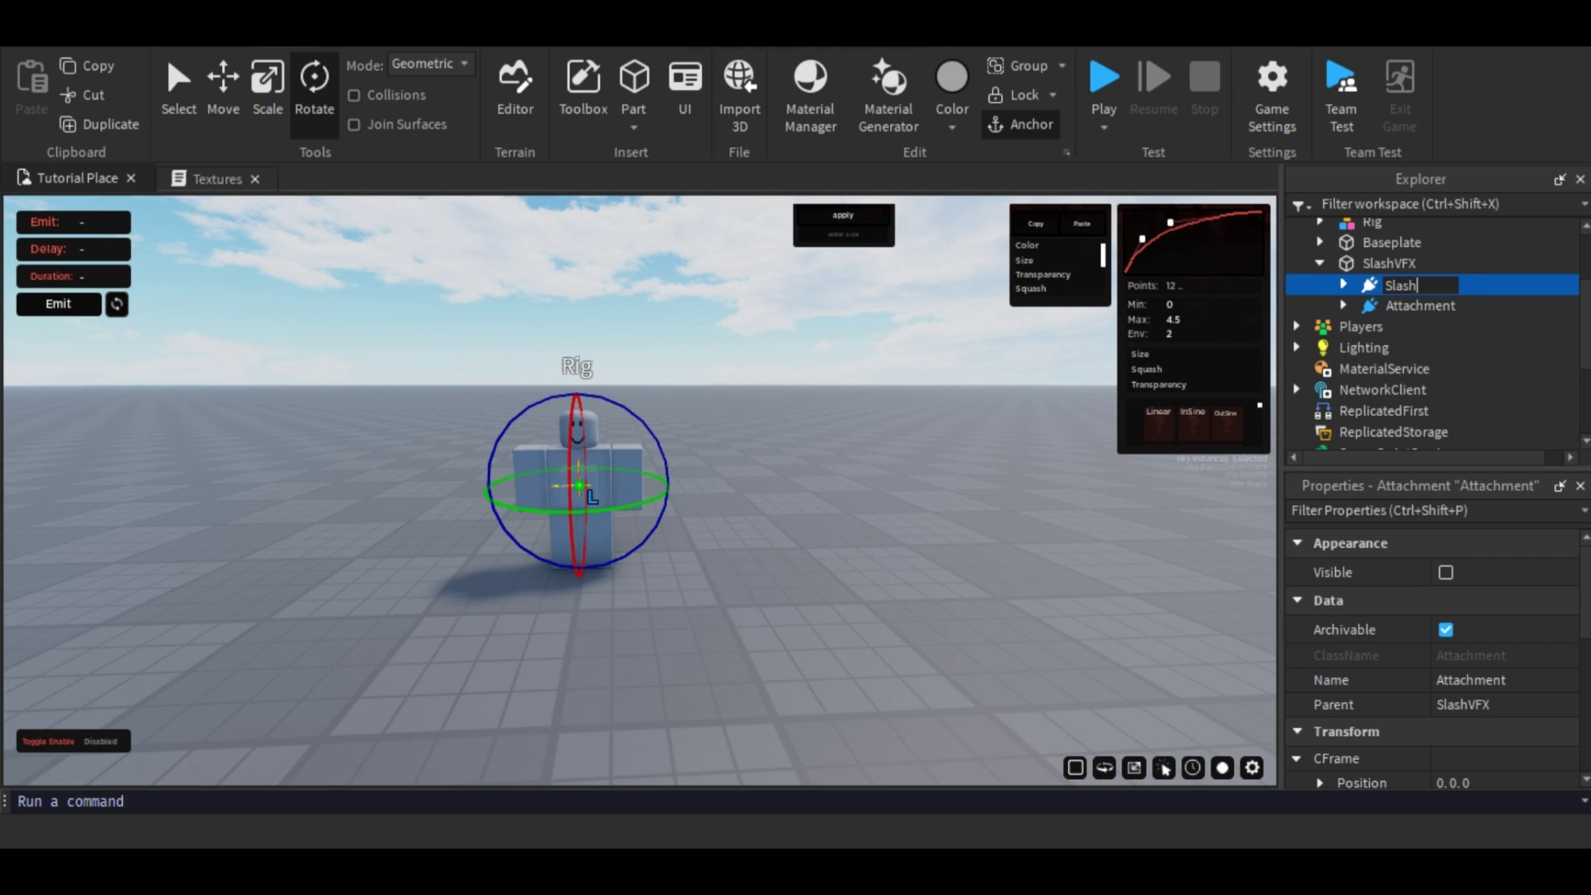
text(1)
key(Return)
key(Down)
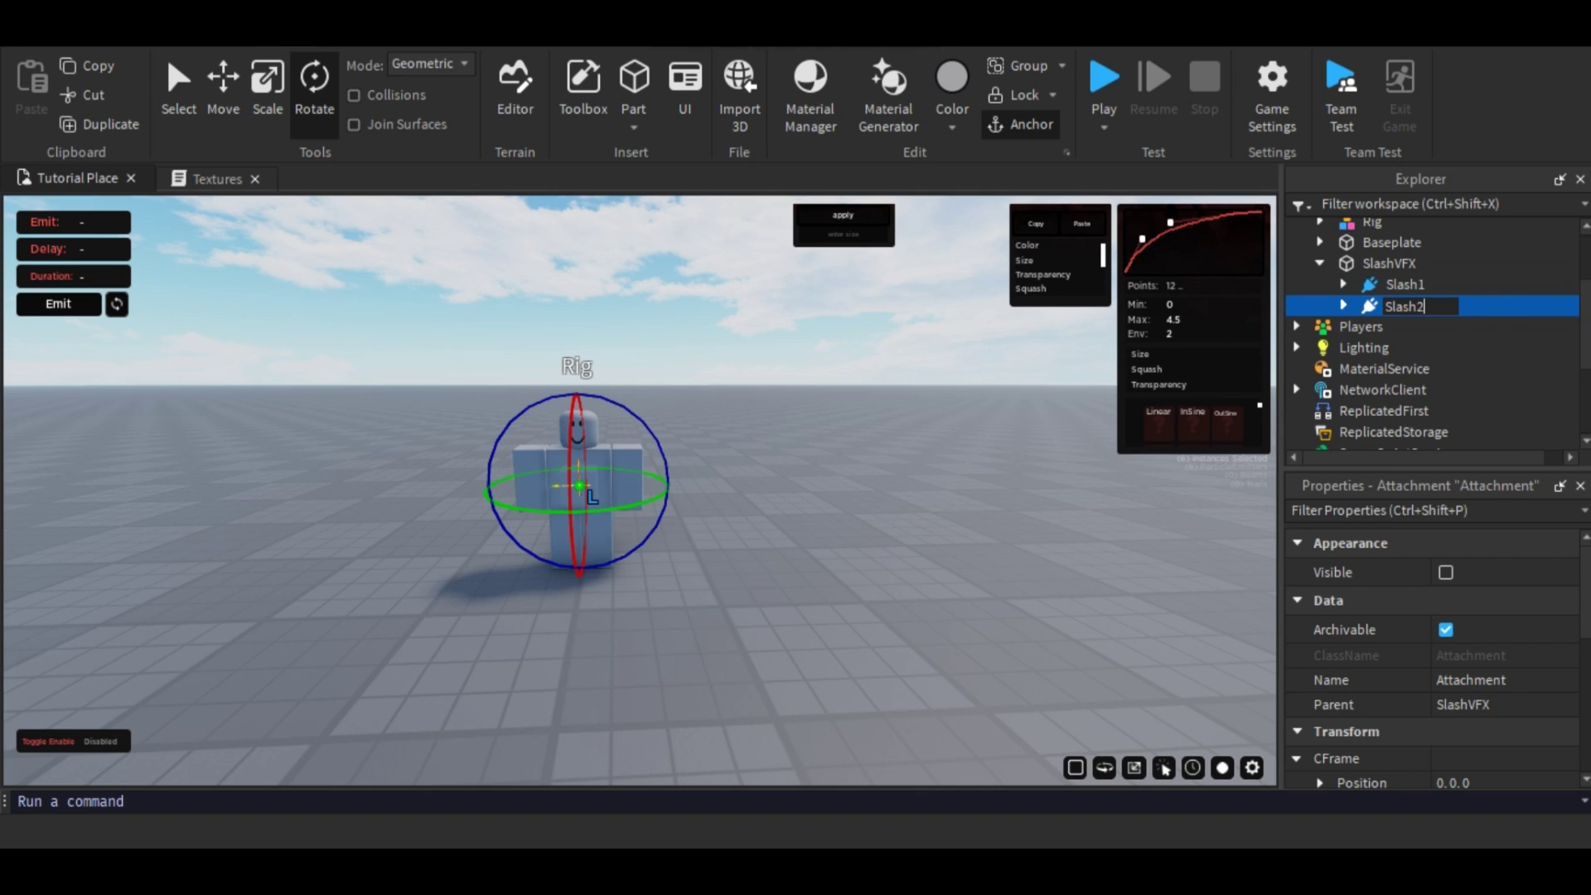
key(Return)
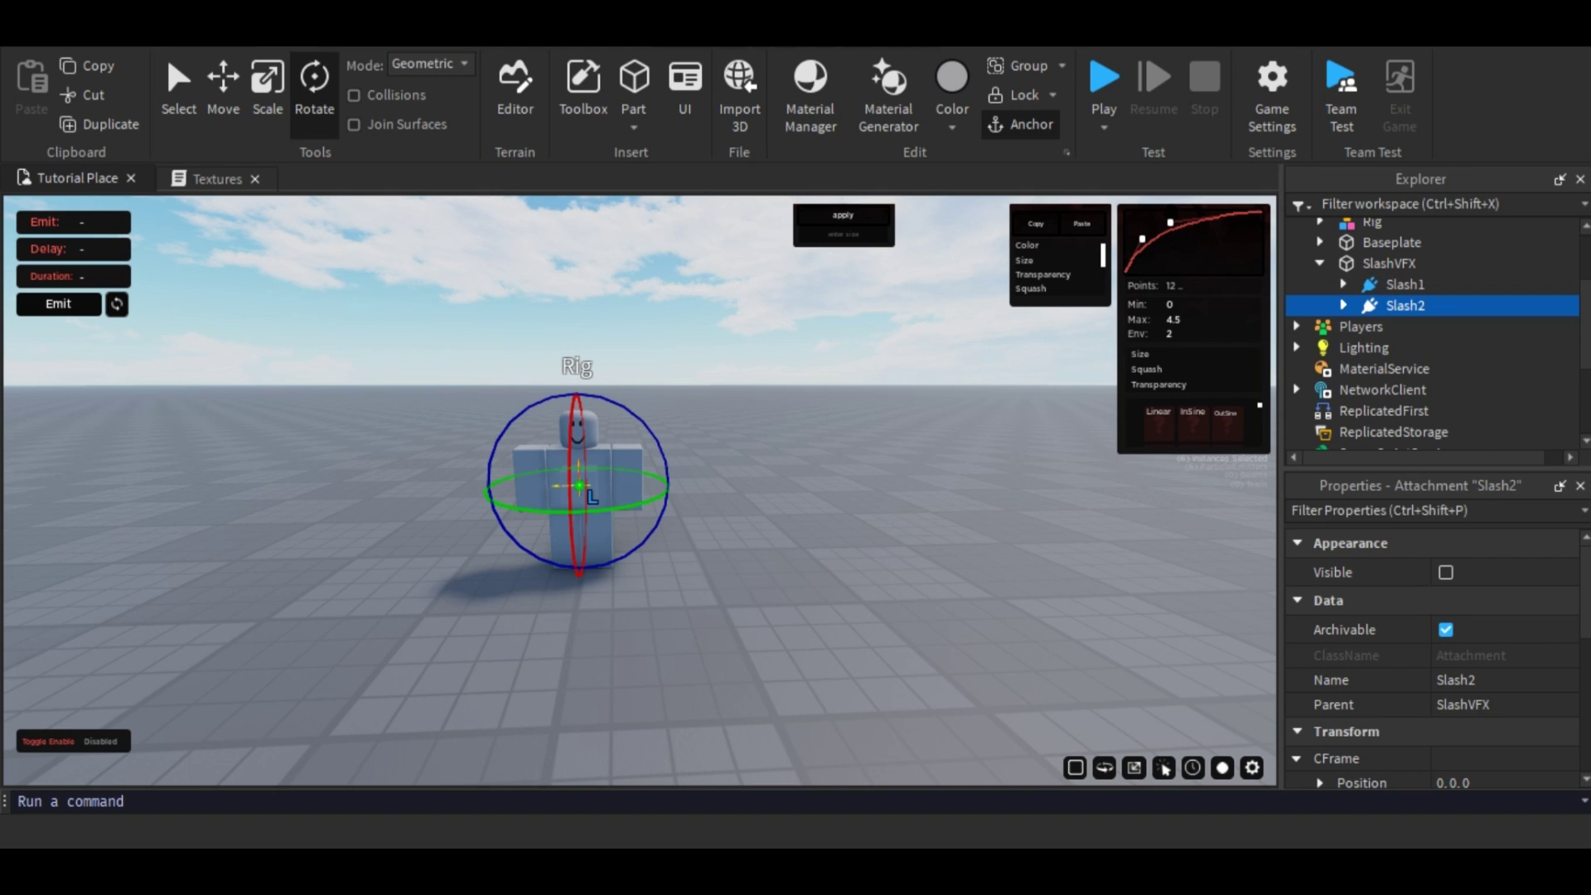
- Tilt the Slash2 attachment diagonally in front of the rig and rotate Slash1 by 45 degrees about the same axis
drag(658, 441, 617, 400)
click(1405, 285)
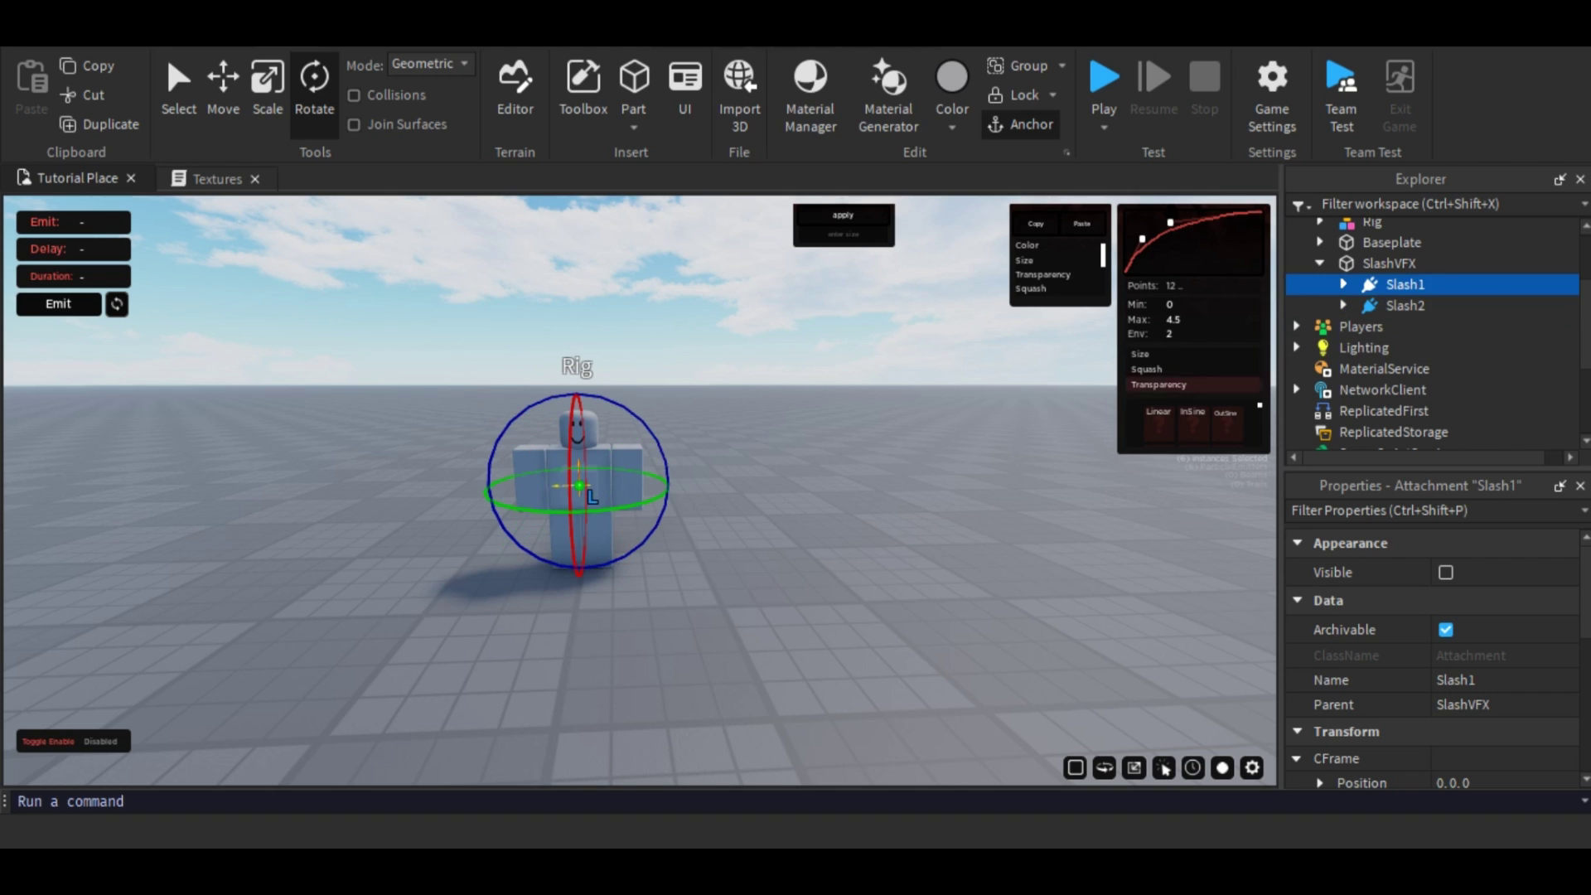
key(r)
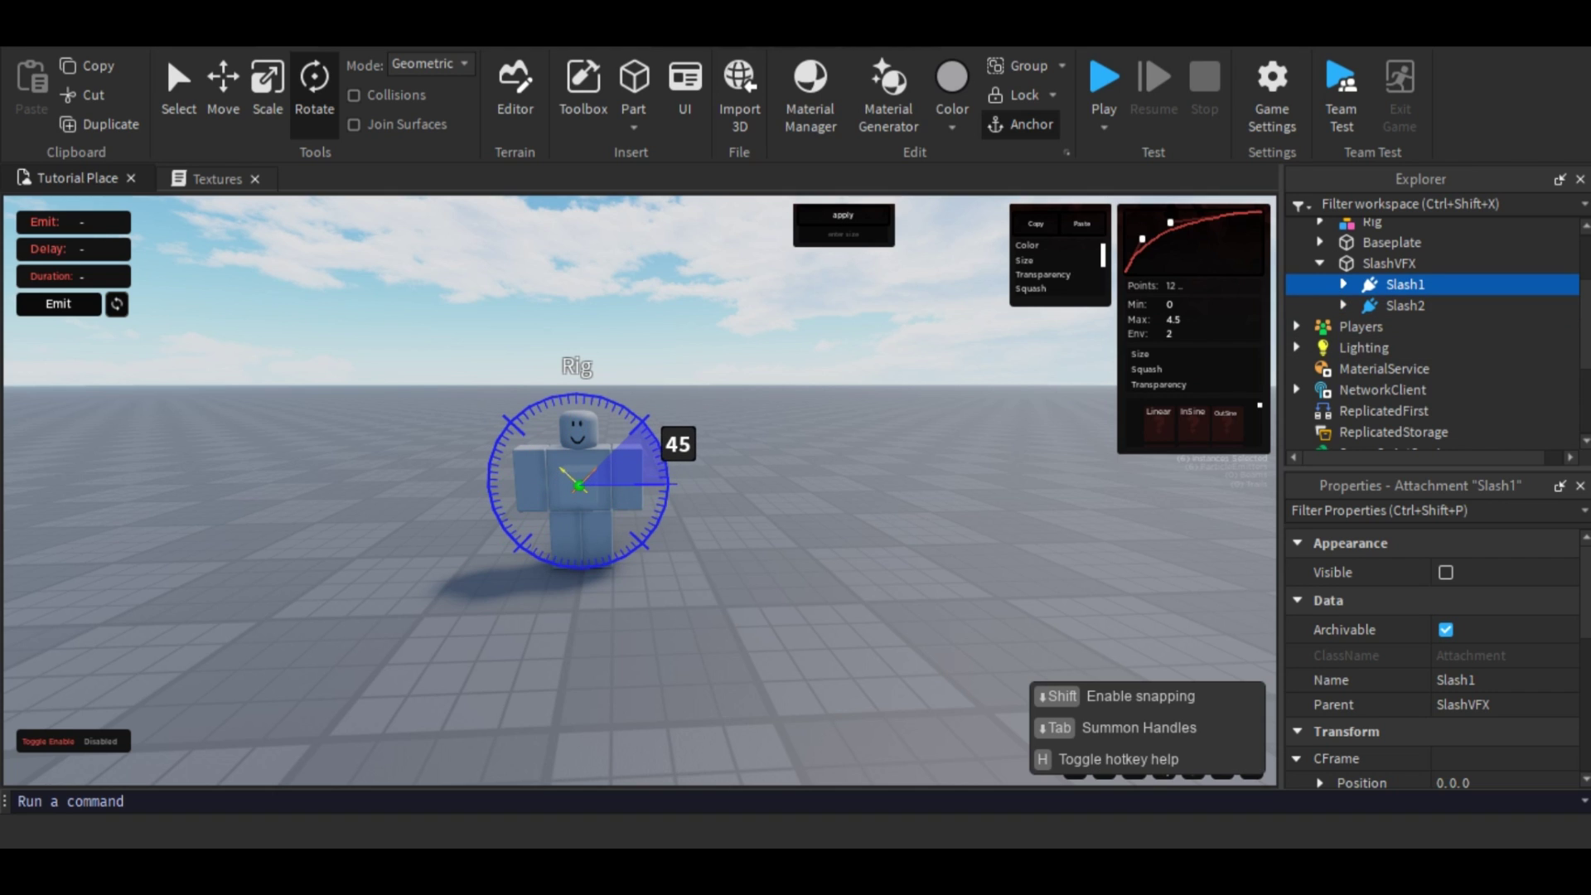
drag(642, 421, 642, 420)
- Preview Slash1 and Slash2 emitting together around the rig from several angles, keeping both attachments selected
click(1406, 306)
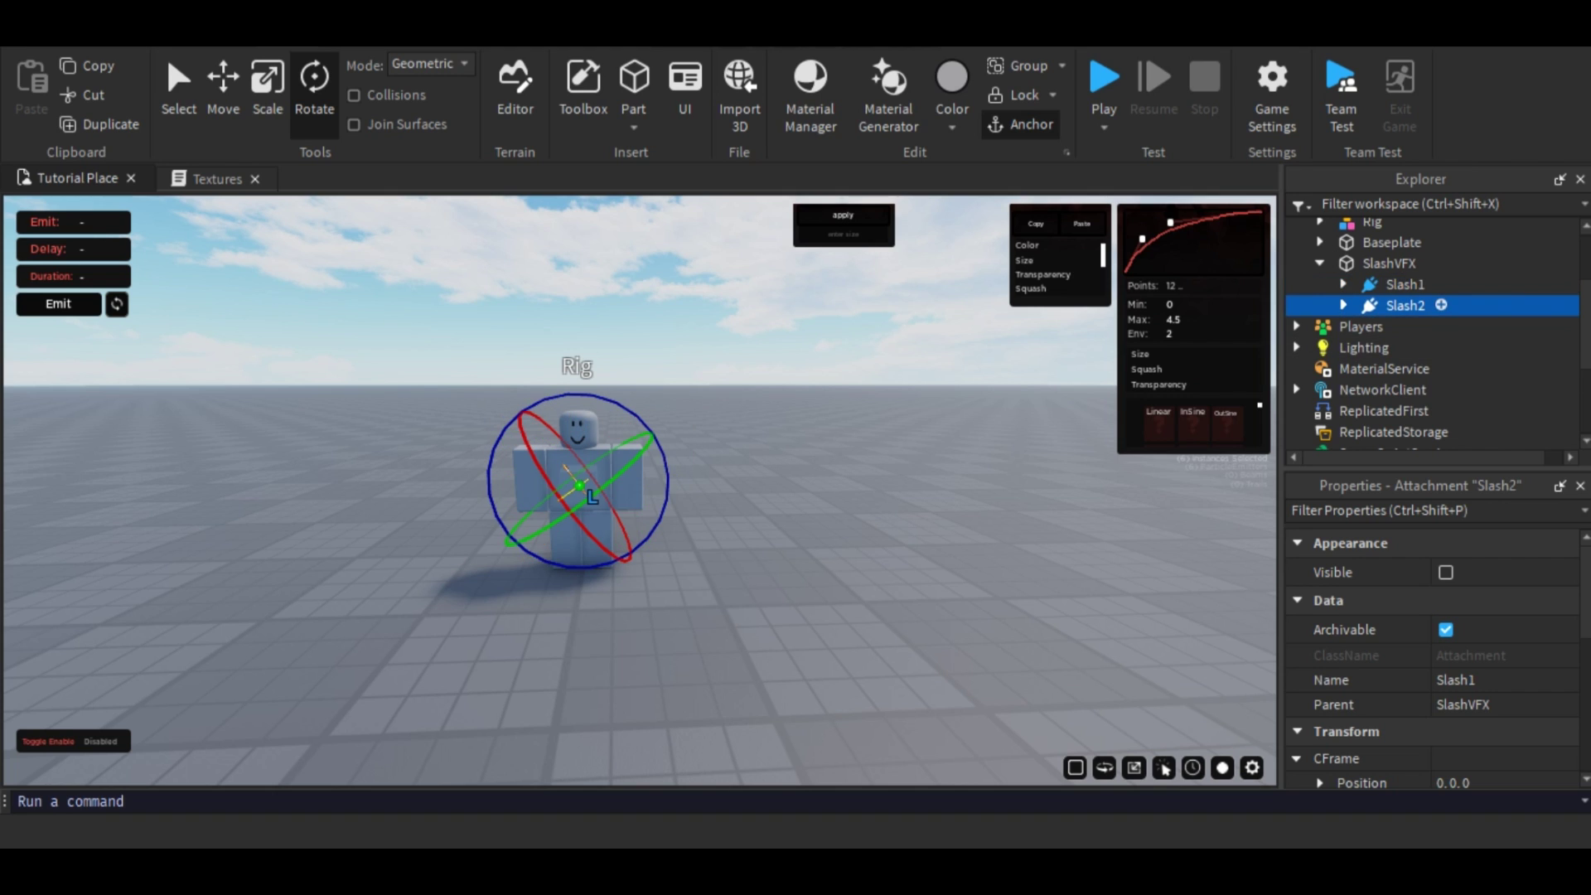
ctrl+click(1406, 286)
click(59, 305)
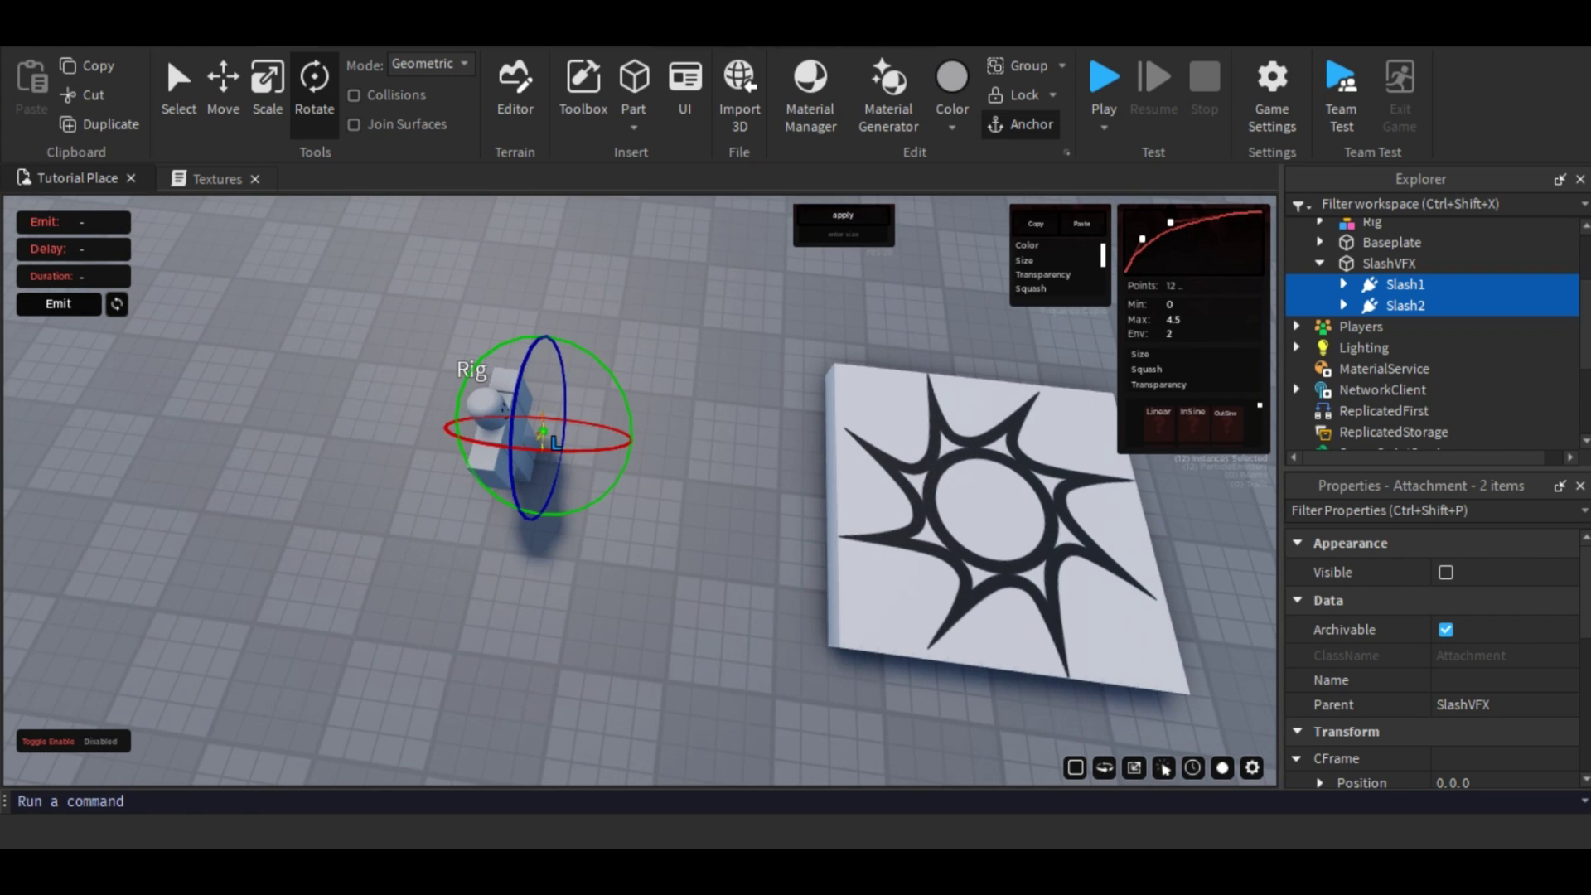
right_drag(638, 489, 531, 398)
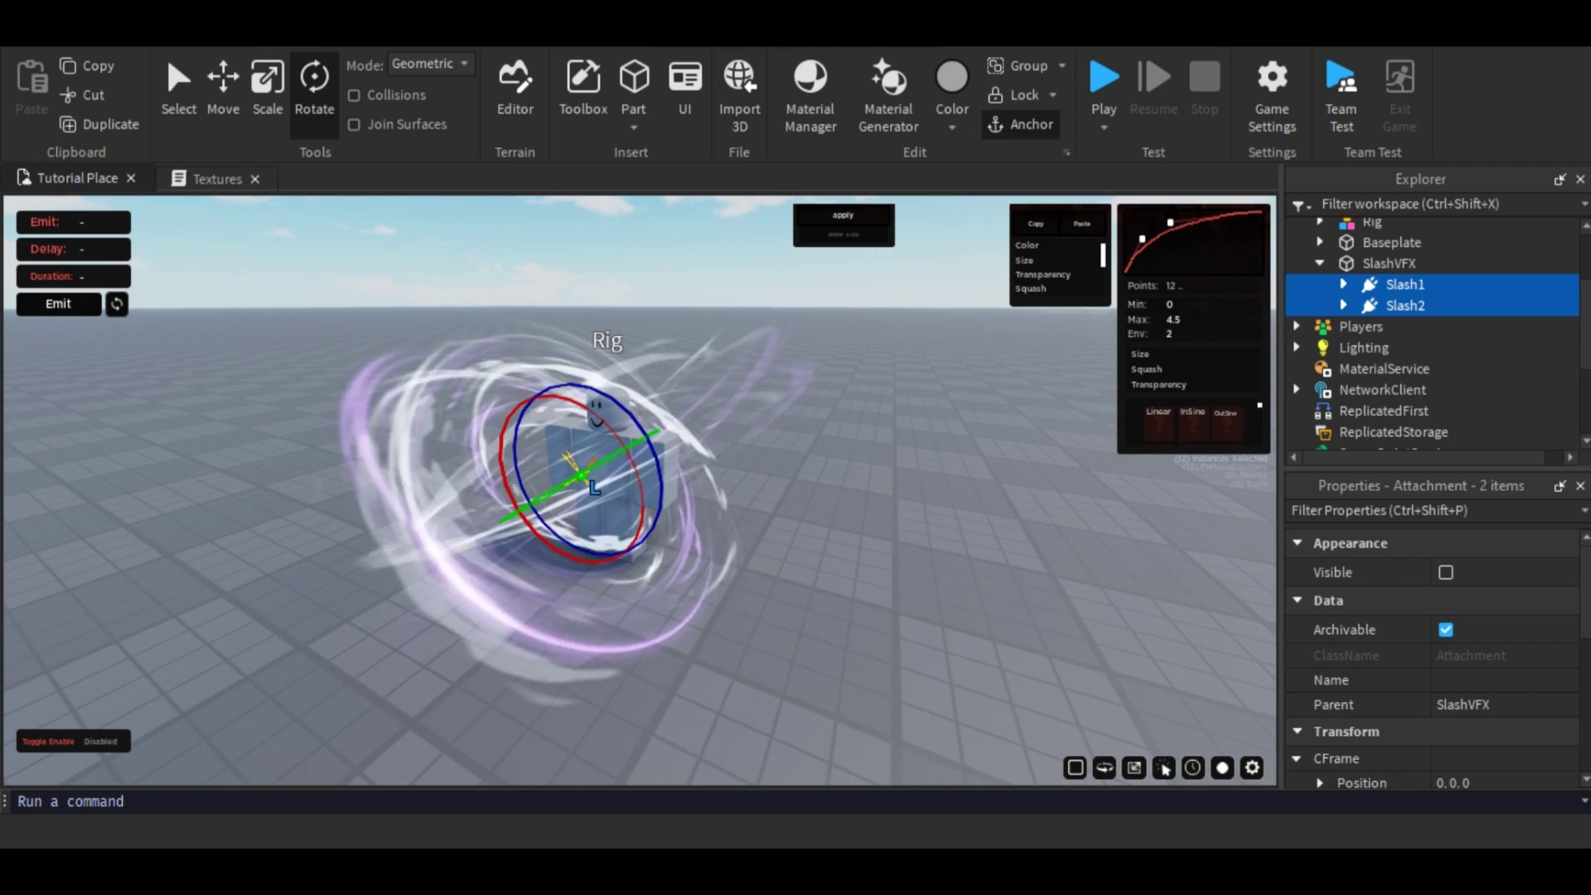
click(829, 465)
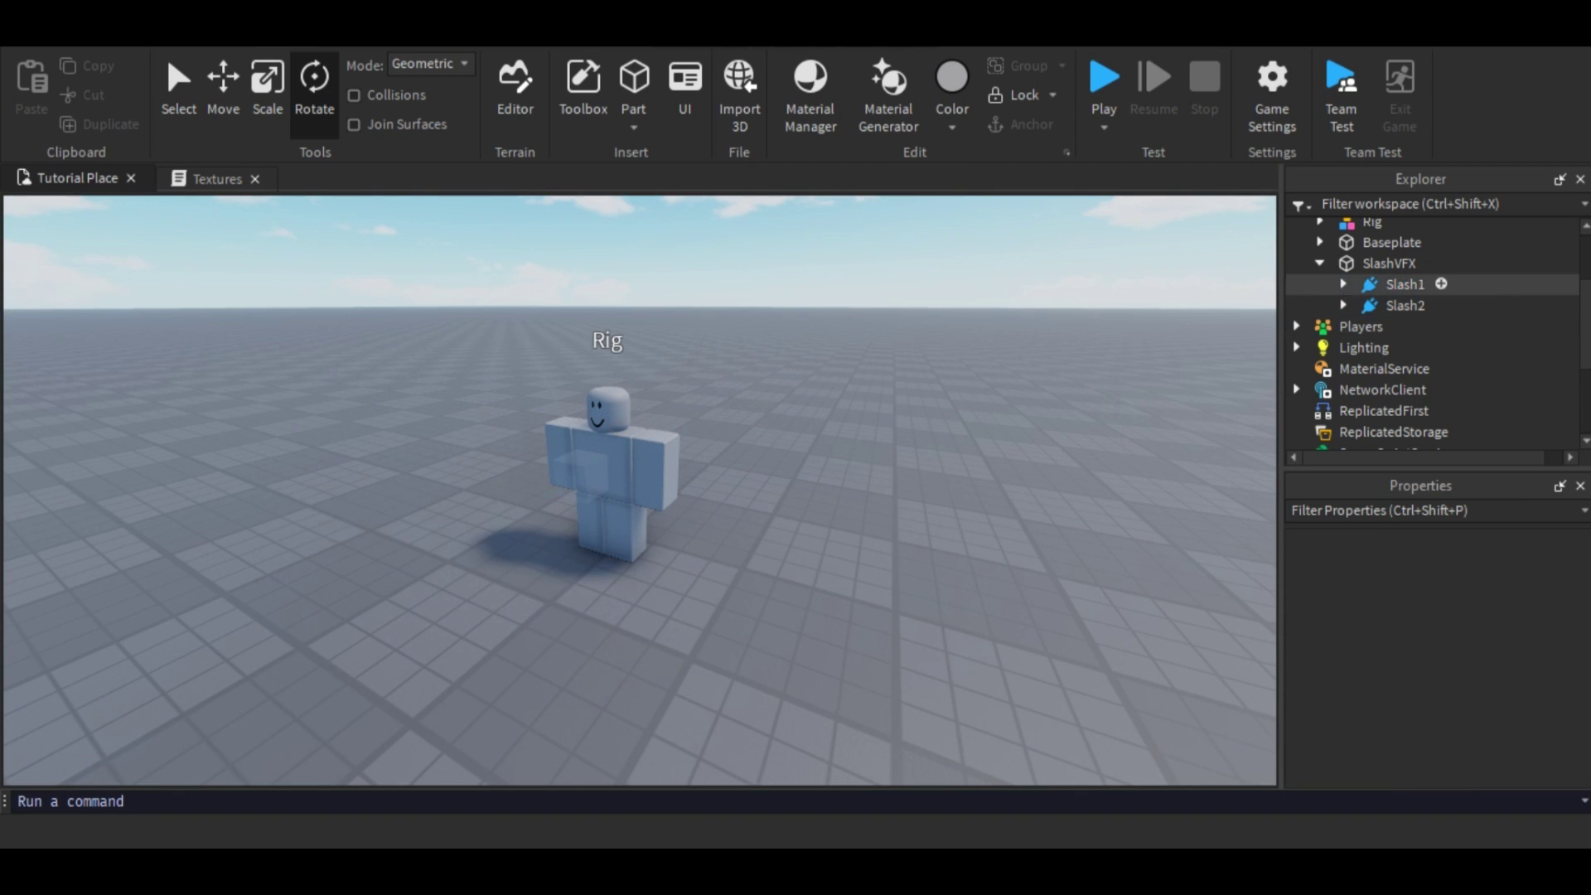
click(1405, 284)
ctrl+click(1406, 305)
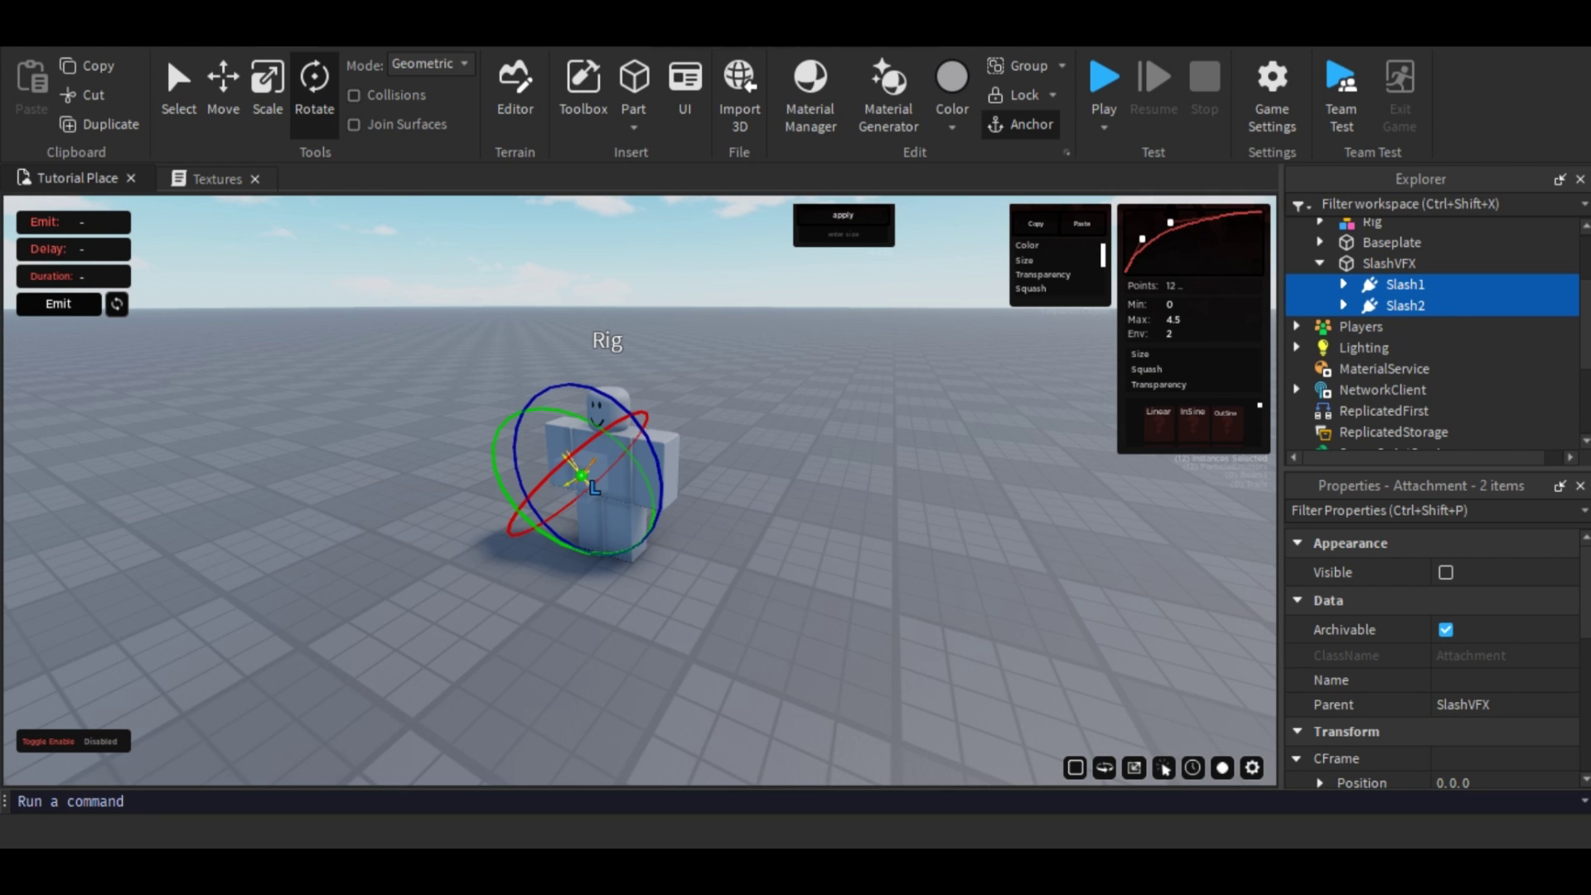